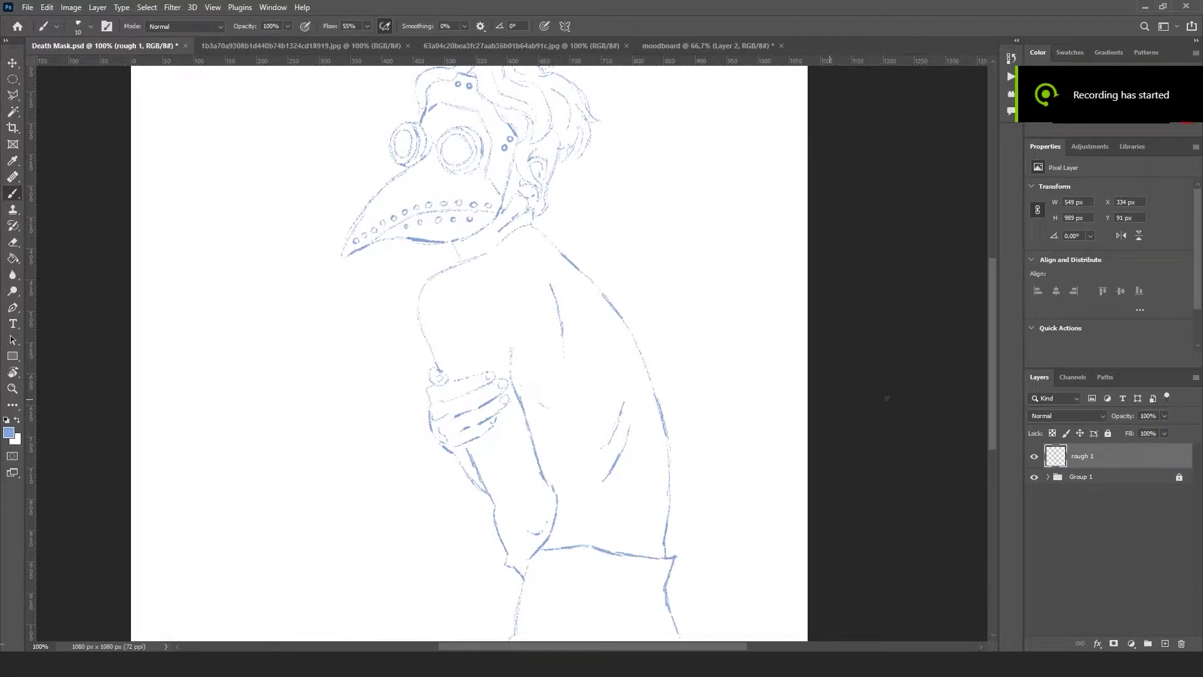
Add a new layer above rough 1 and name it 'colour pallete'
{"action": "left_click", "coordinate": [1164, 644]}
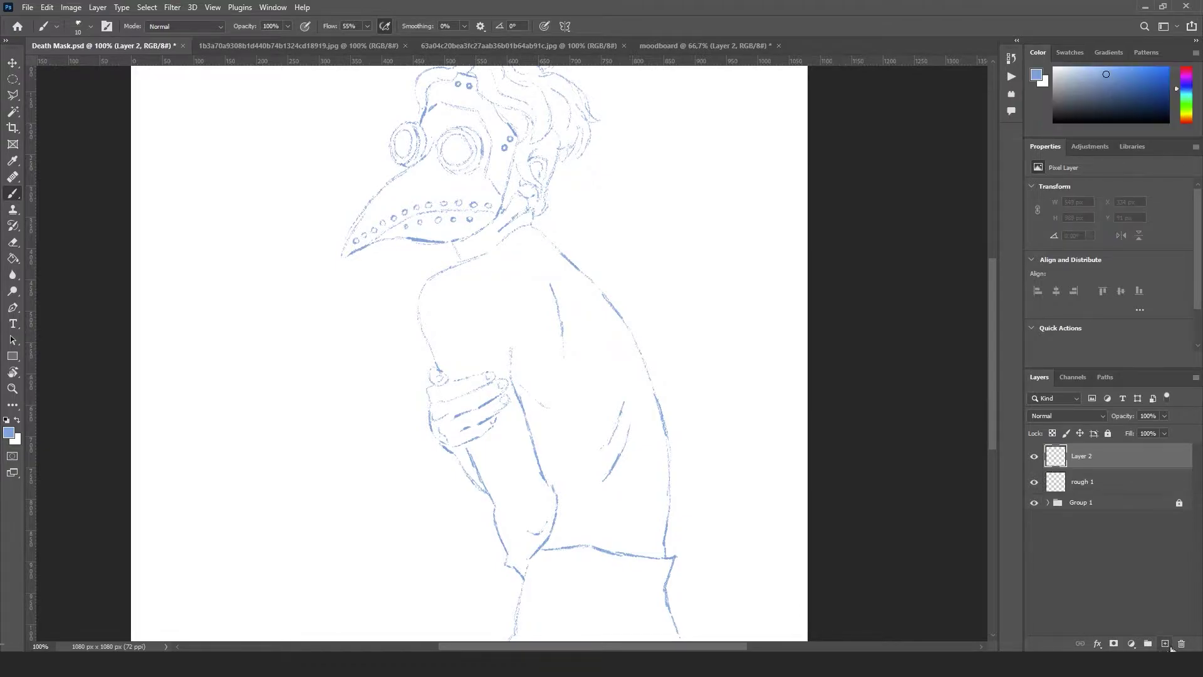
{"action": "double_click", "coordinate": [1082, 457]}
{"action": "type", "text": "colour pallete"}
{"action": "key", "text": "Return"}
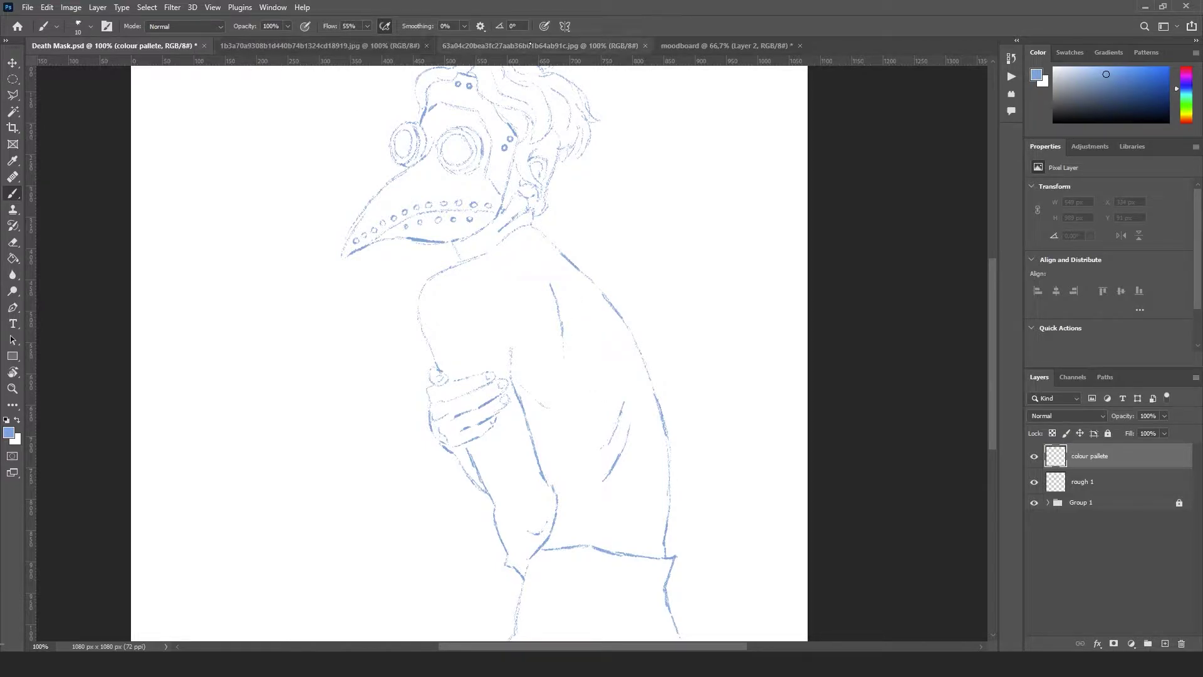
Copy the Taxi Driver poster layer from the moodboard into the Death Mask document
{"action": "left_click", "coordinate": [699, 47]}
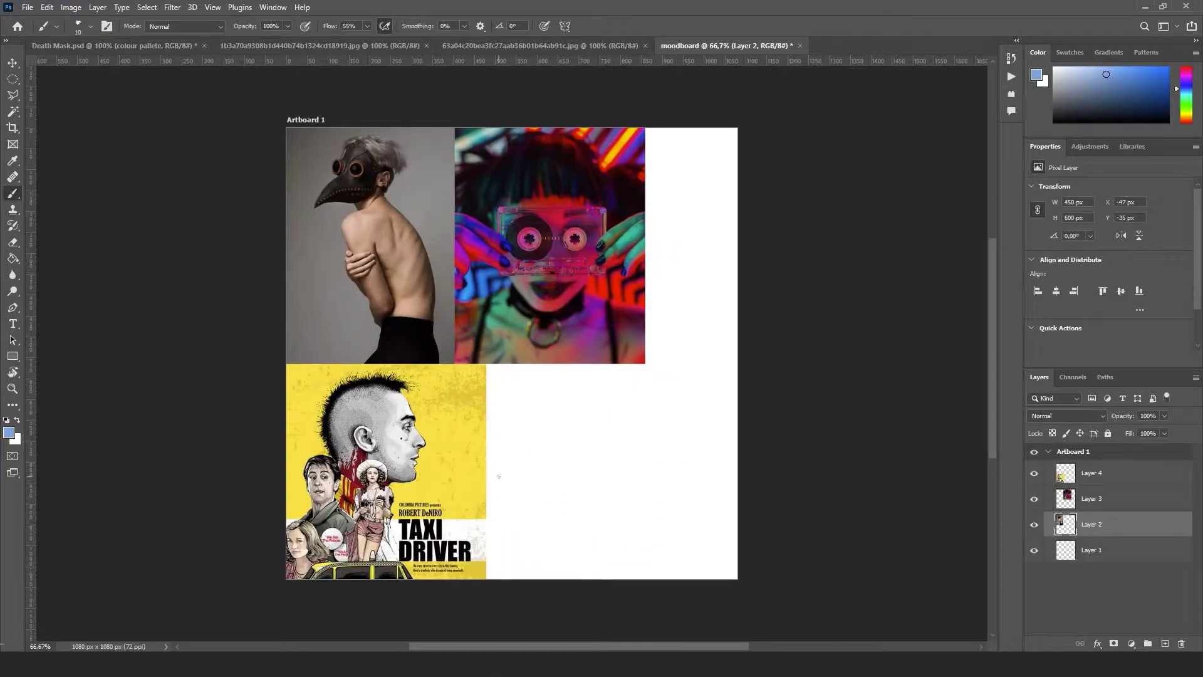
{"action": "key", "text": "ctrl+plus"}
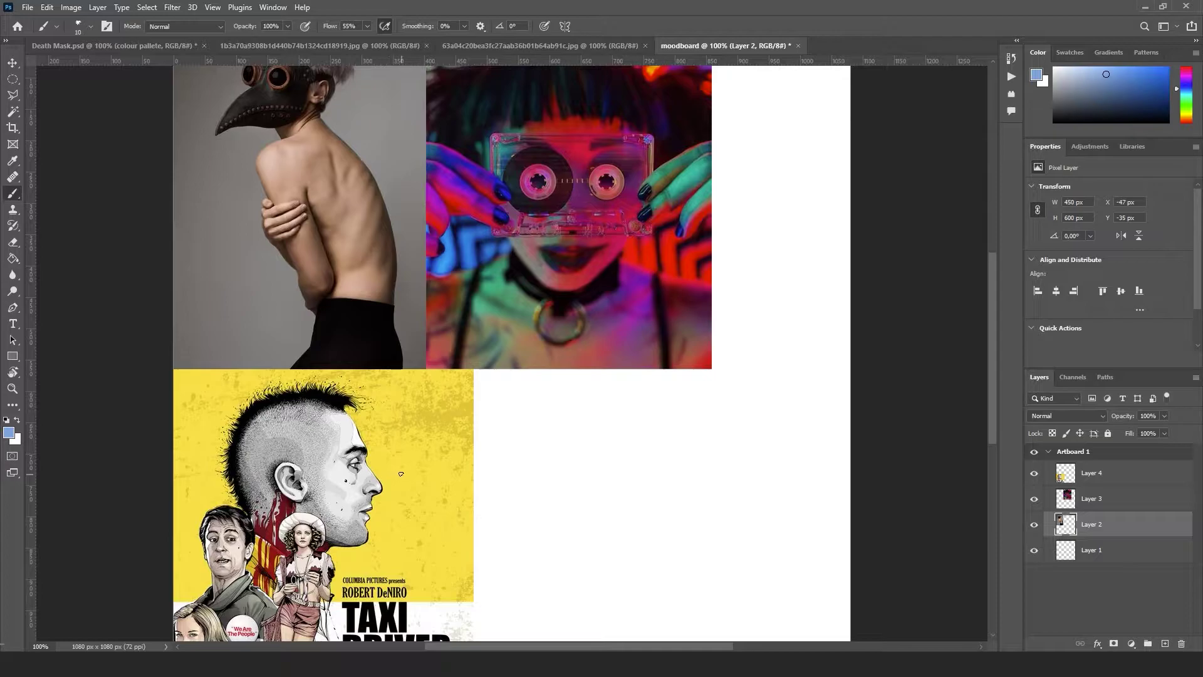
{"action": "key", "text": "v"}
{"action": "left_click", "coordinate": [348, 487]}
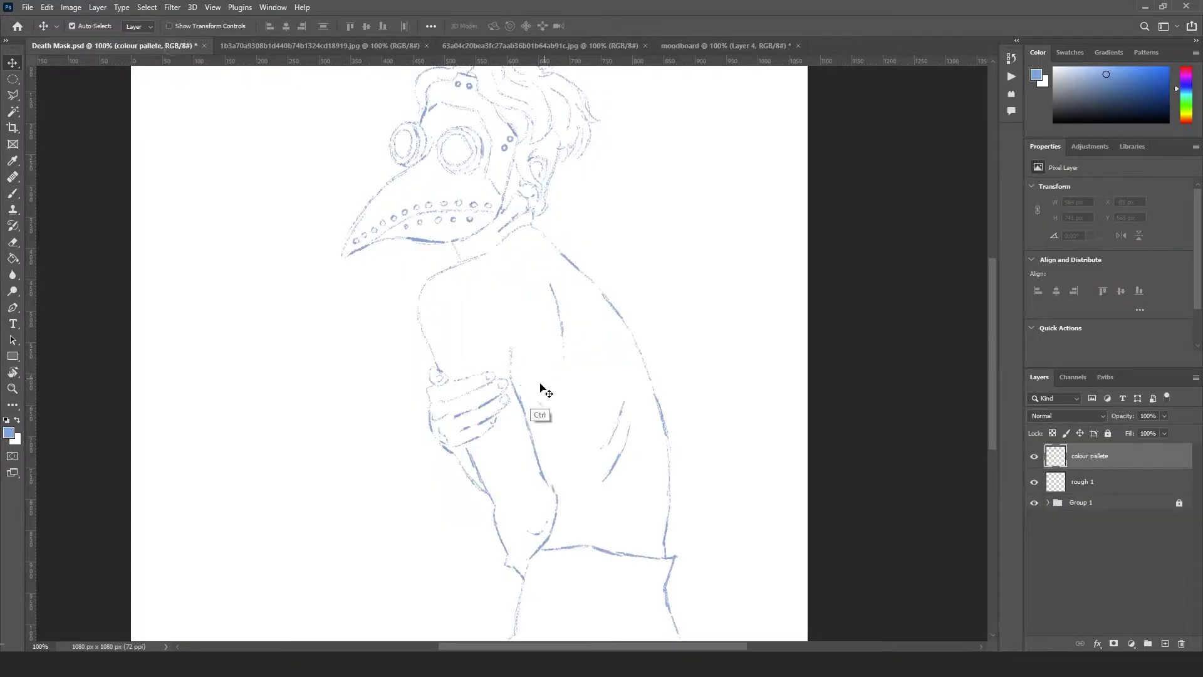
{"action": "mouse_move", "coordinate": [328, 45]}
{"action": "left_mouse_down"}
{"action": "mouse_move", "coordinate": [528, 336]}
{"action": "mouse_move", "coordinate": [272, 399]}
{"action": "left_mouse_up"}
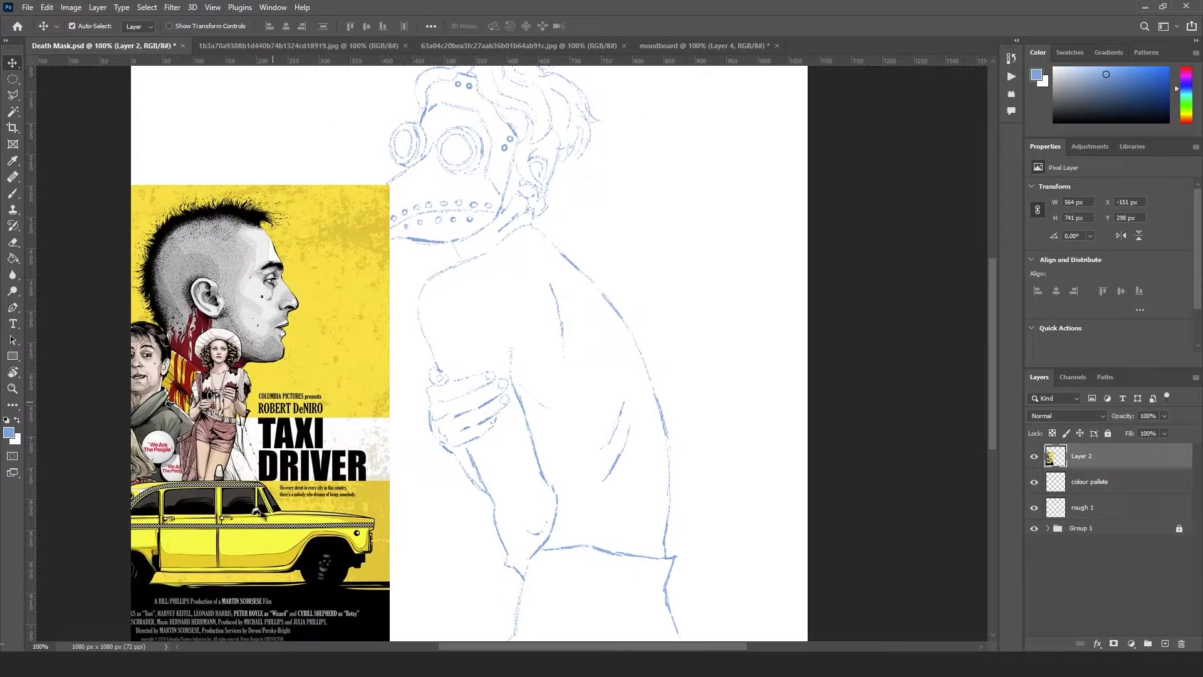
Scale the poster down to 335 × 440 px and place it in the lower-left corner
{"action": "key", "text": "ctrl+t"}
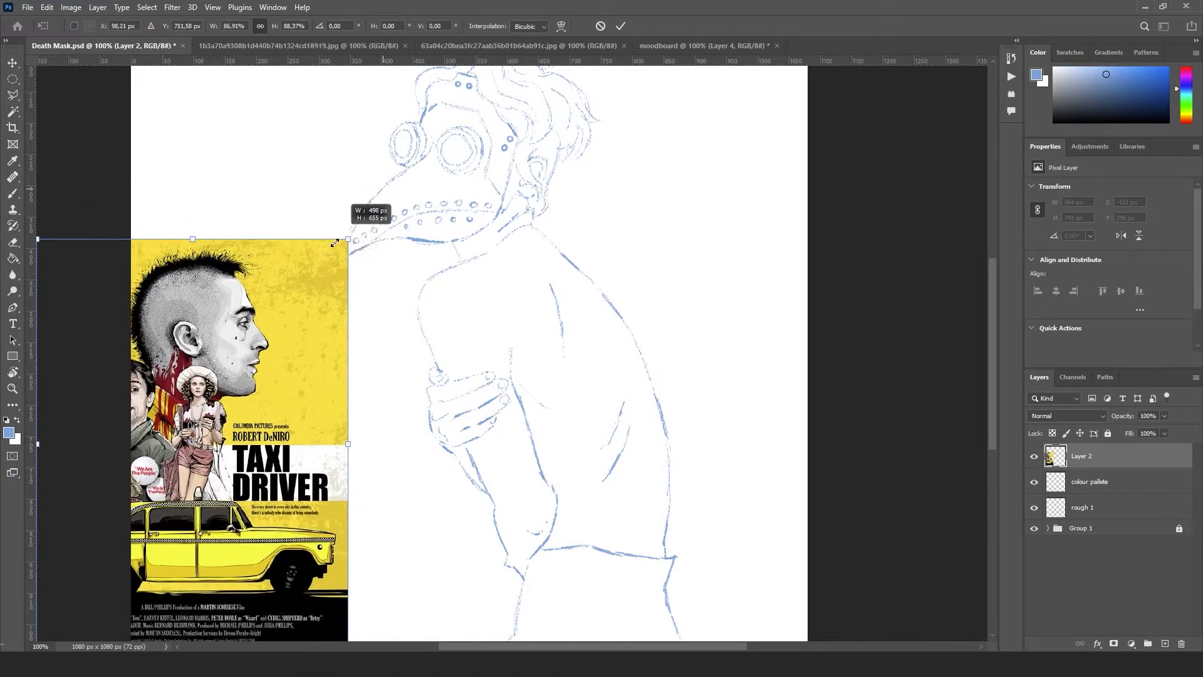
{"action": "left_click_drag", "start_coordinate": [393, 190], "coordinate": [251, 378]}
{"action": "left_click_drag", "start_coordinate": [198, 422], "coordinate": [283, 446]}
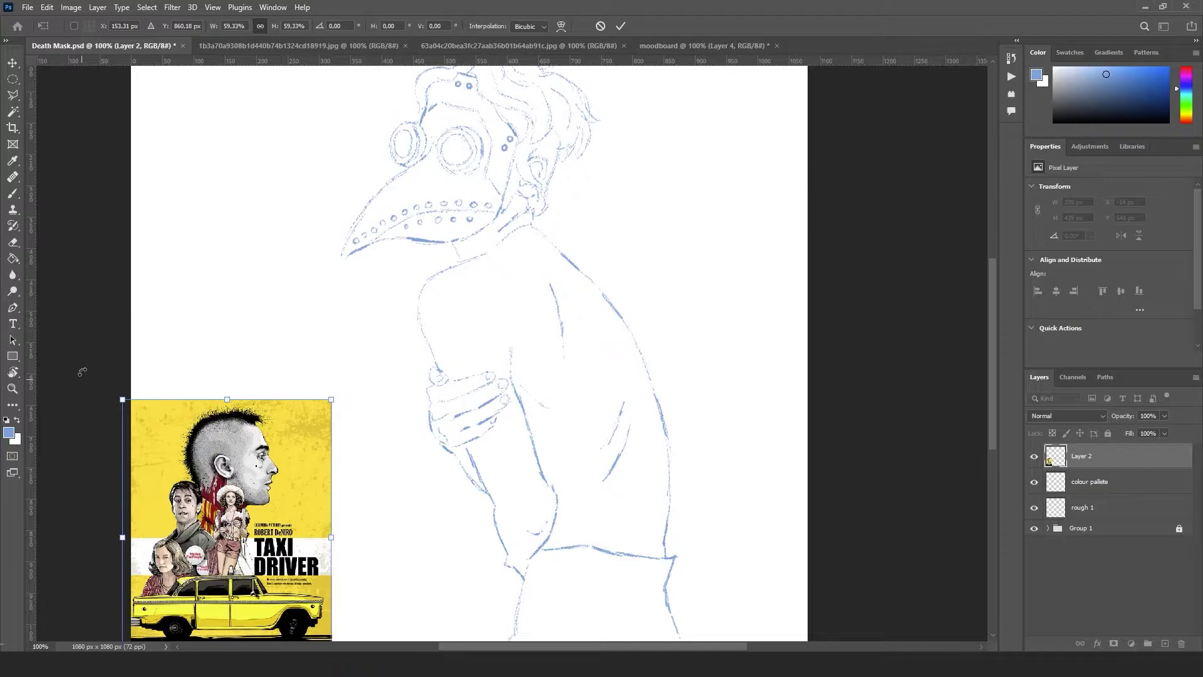
{"action": "key", "text": "Return"}
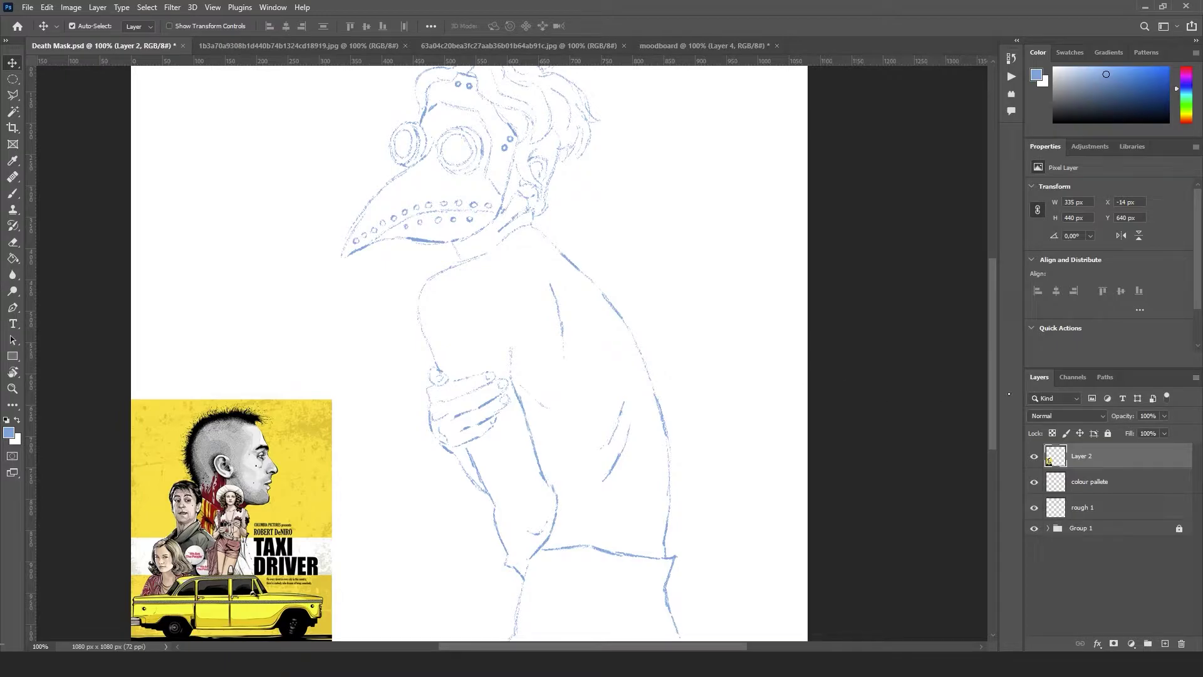
On the colour pallete layer, paint a light grey swatch sampled from the poster
{"action": "left_click", "coordinate": [1104, 488]}
{"action": "key", "text": "i"}
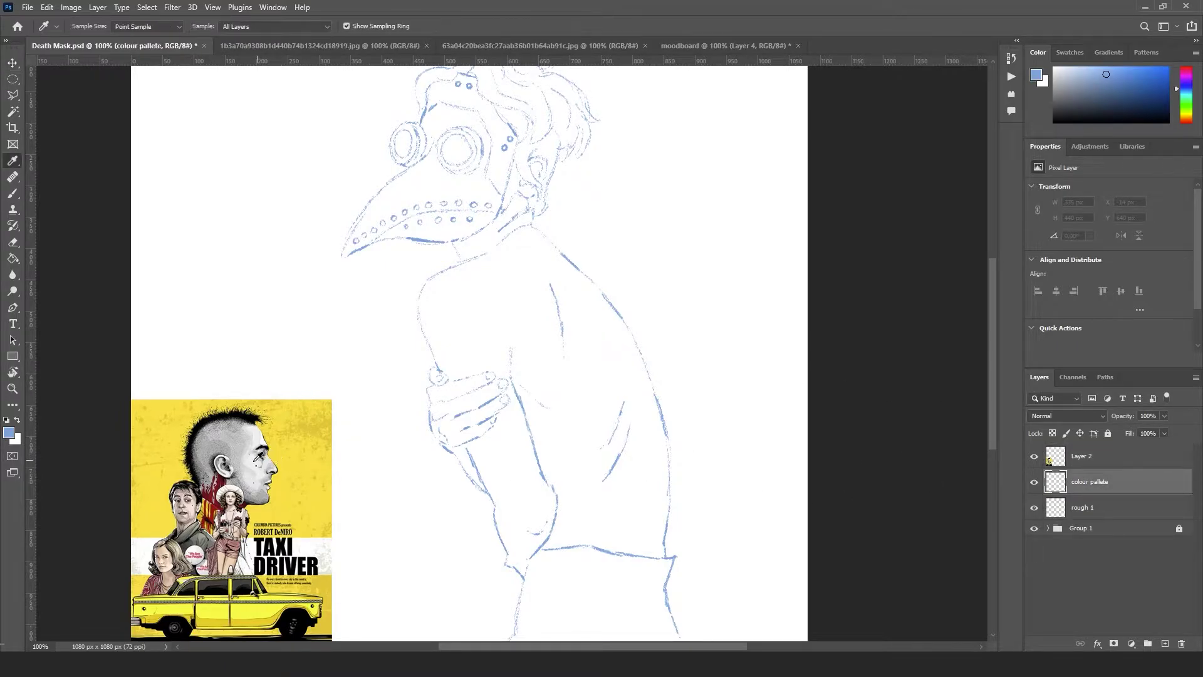
{"action": "left_click", "coordinate": [254, 460]}
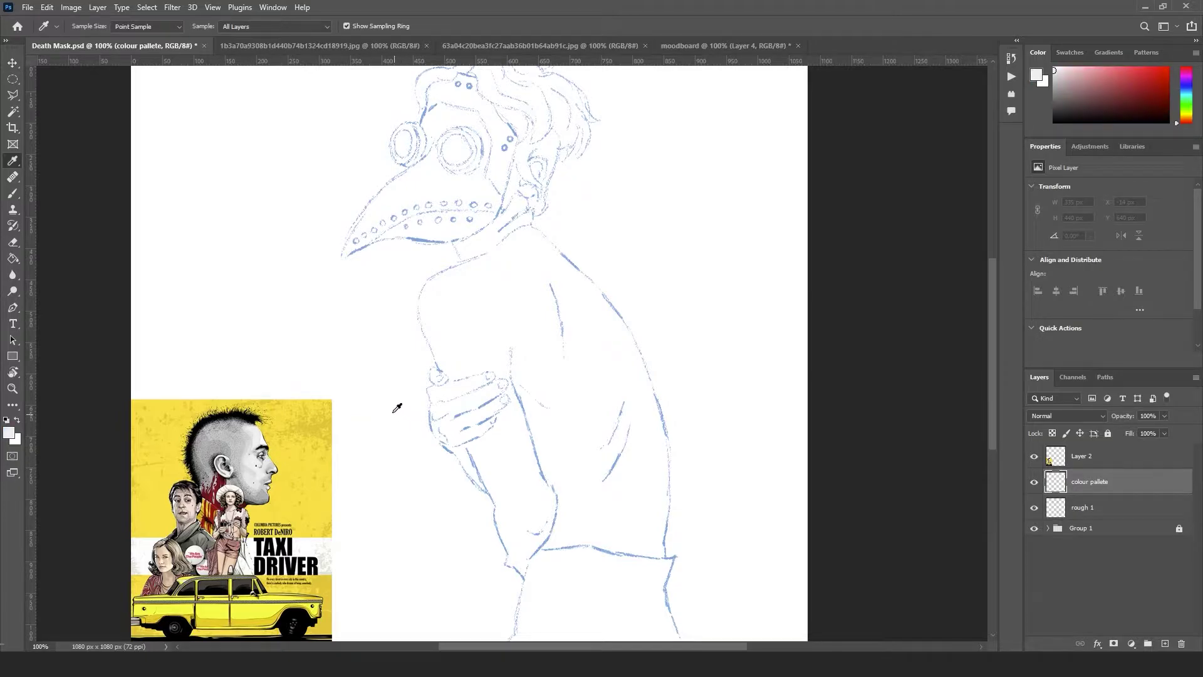
{"action": "key", "text": "b"}
{"action": "left_click_drag", "start_coordinate": [372, 437], "coordinate": [384, 445]}
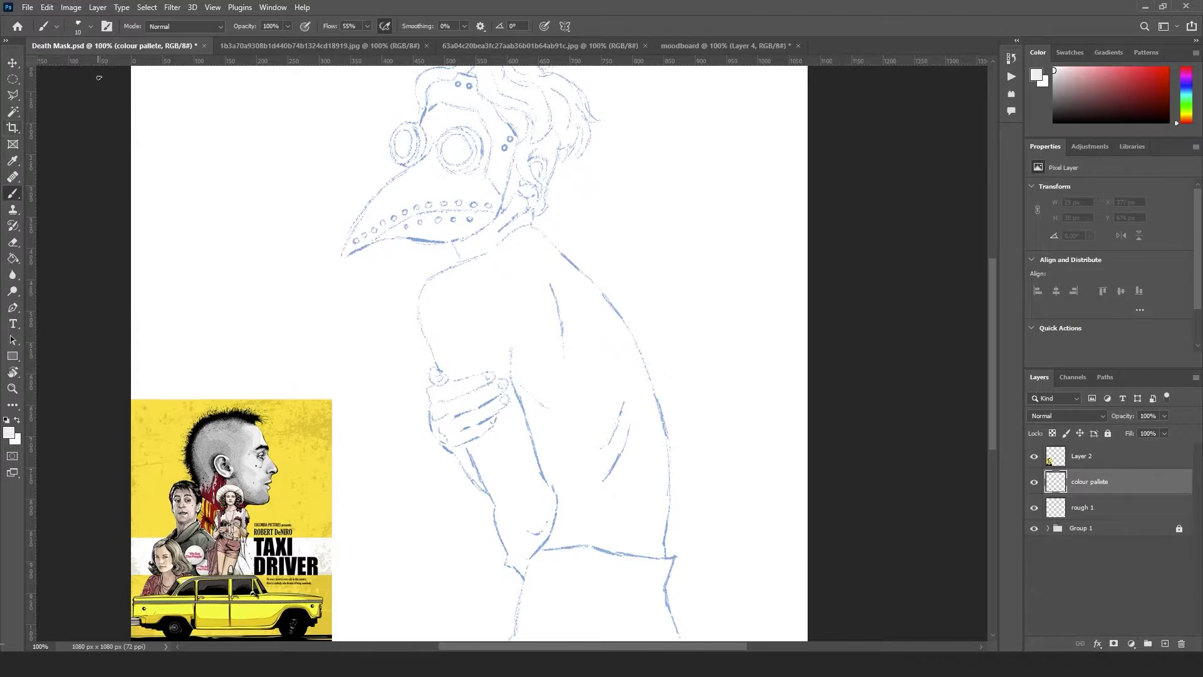
{"action": "key", "text": "bracketright"}
{"action": "key", "text": "bracketright"}
{"action": "key", "text": "bracketright"}
{"action": "left_click_drag", "start_coordinate": [198, 328], "coordinate": [207, 326]}
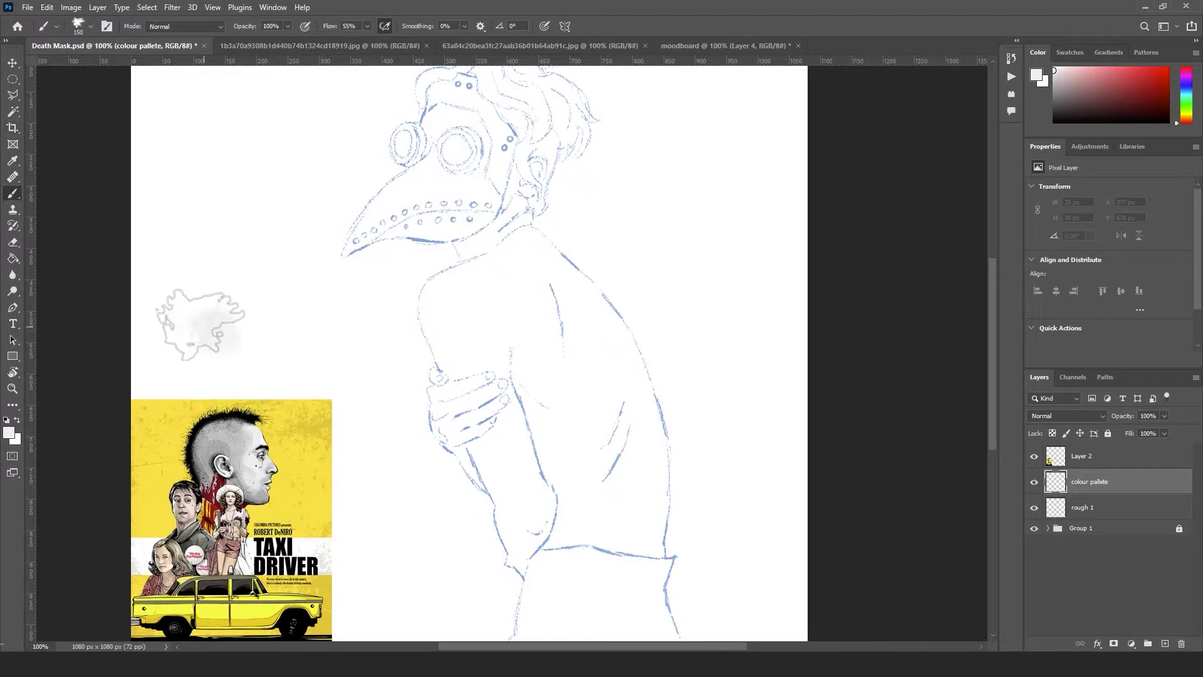
{"action": "key", "text": "bracketright"}
{"action": "key", "text": "bracketright"}
{"action": "key", "text": "bracketright"}
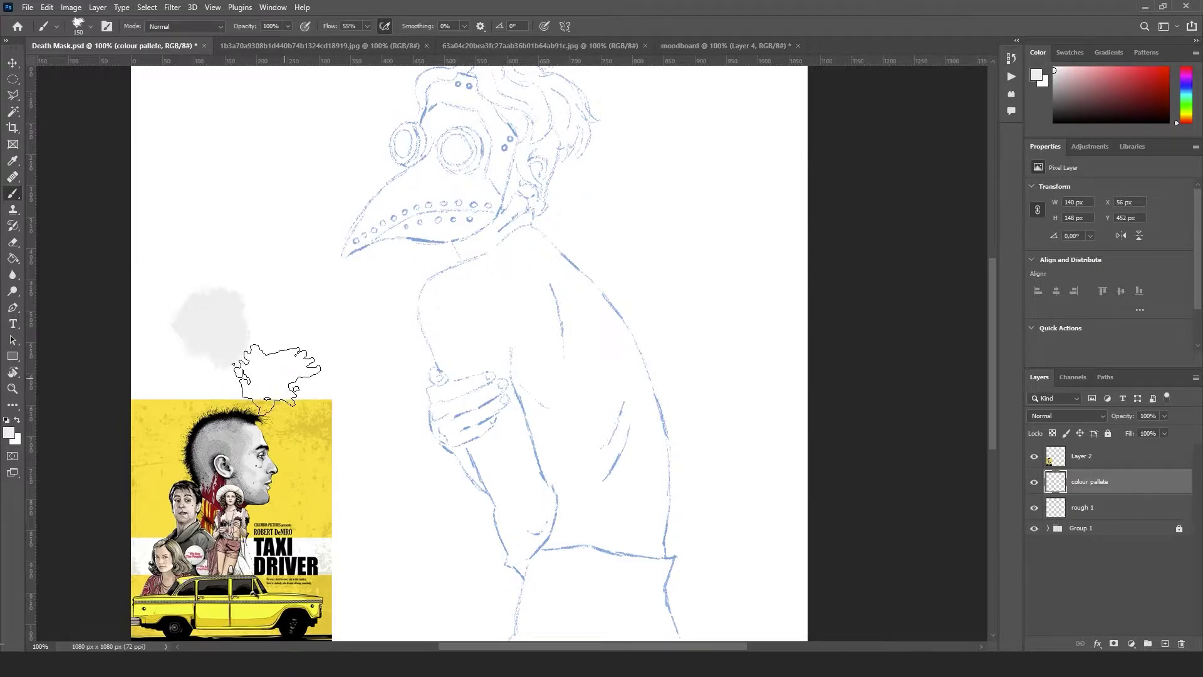
Add more light grey and a darker grey swatch sampled from the poster
{"action": "key", "text": "i"}
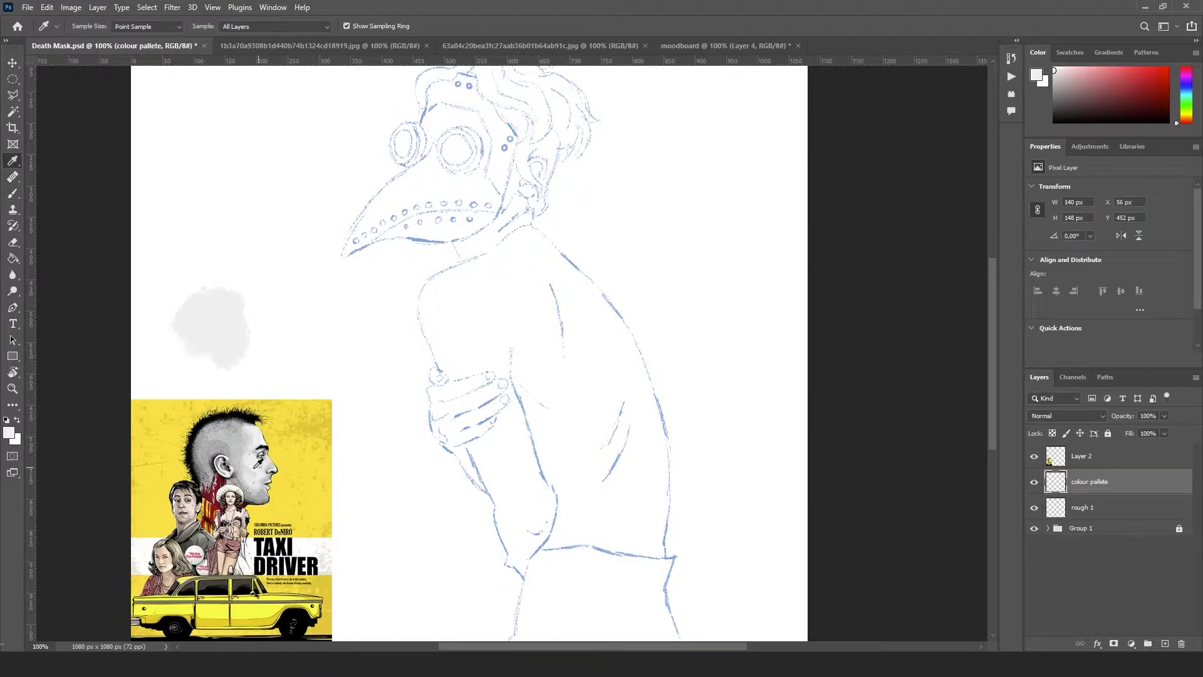
{"action": "left_click", "coordinate": [254, 465]}
{"action": "key", "text": "b"}
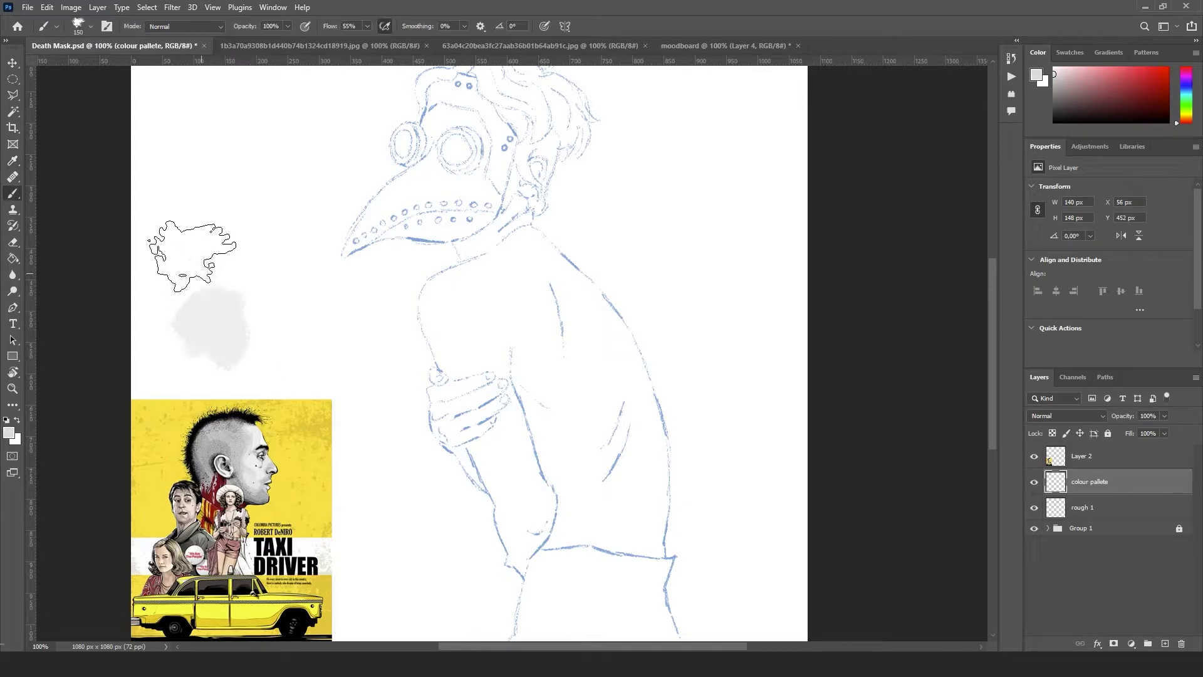
{"action": "mouse_move", "coordinate": [182, 269]}
{"action": "left_mouse_down"}
{"action": "mouse_move", "coordinate": [194, 285]}
{"action": "mouse_move", "coordinate": [176, 217]}
{"action": "left_mouse_up"}
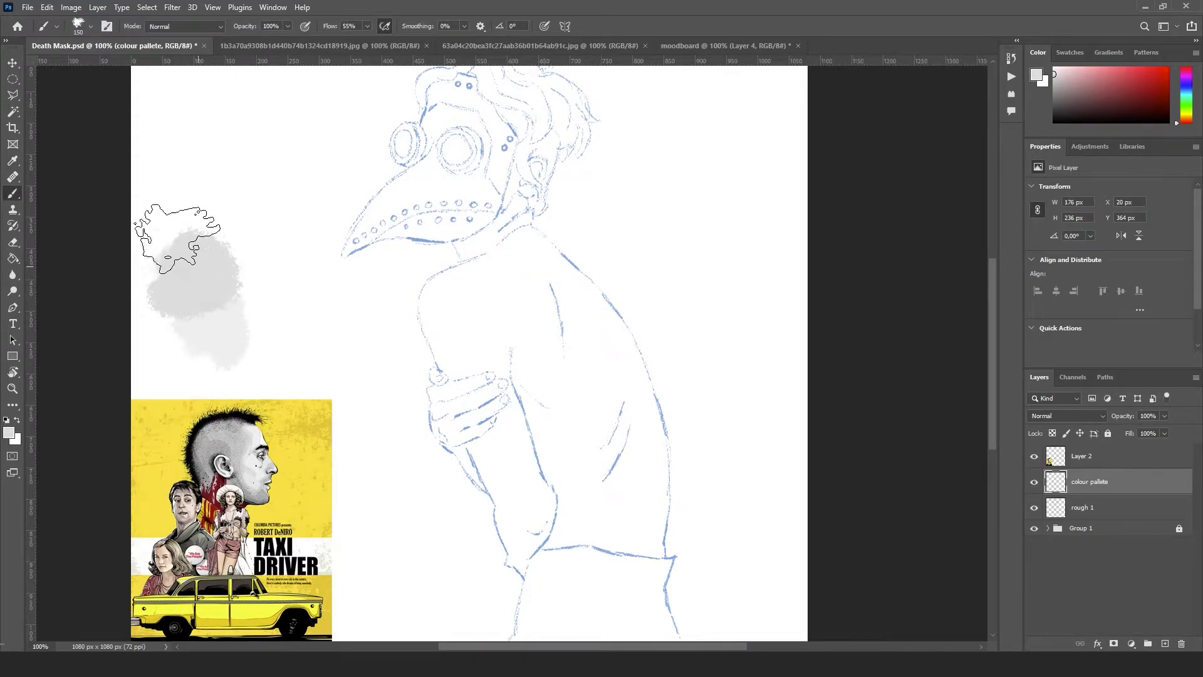
{"action": "key", "text": "i"}
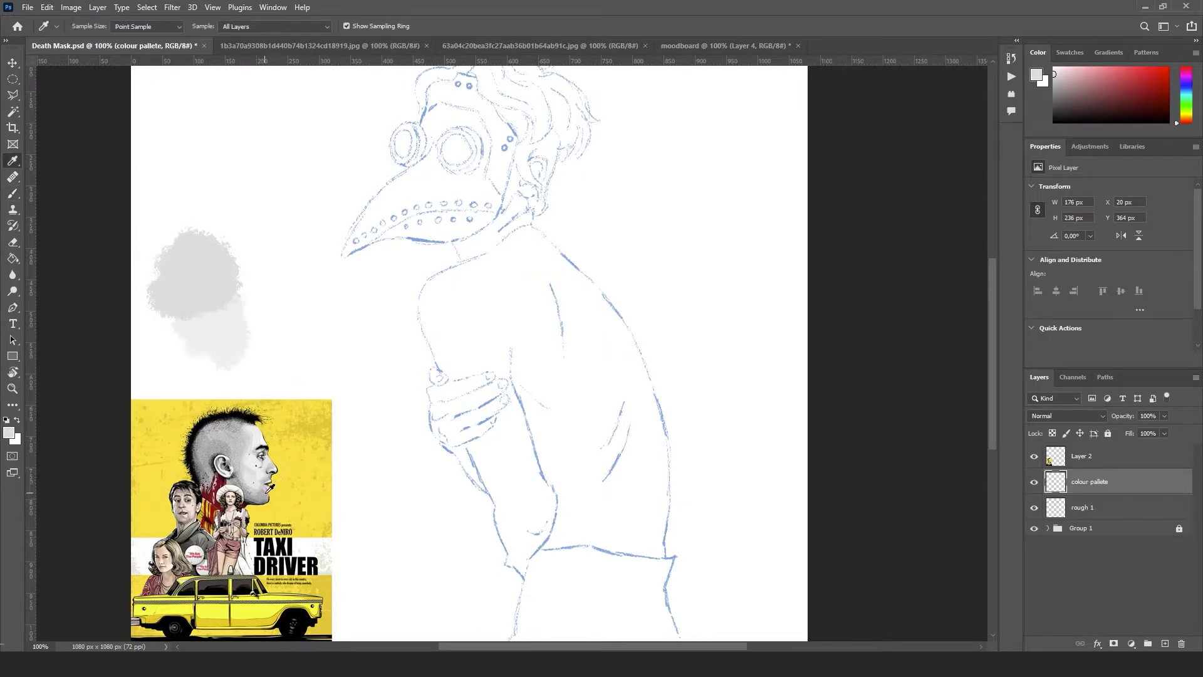
{"action": "left_click", "coordinate": [268, 486]}
{"action": "key", "text": "b"}
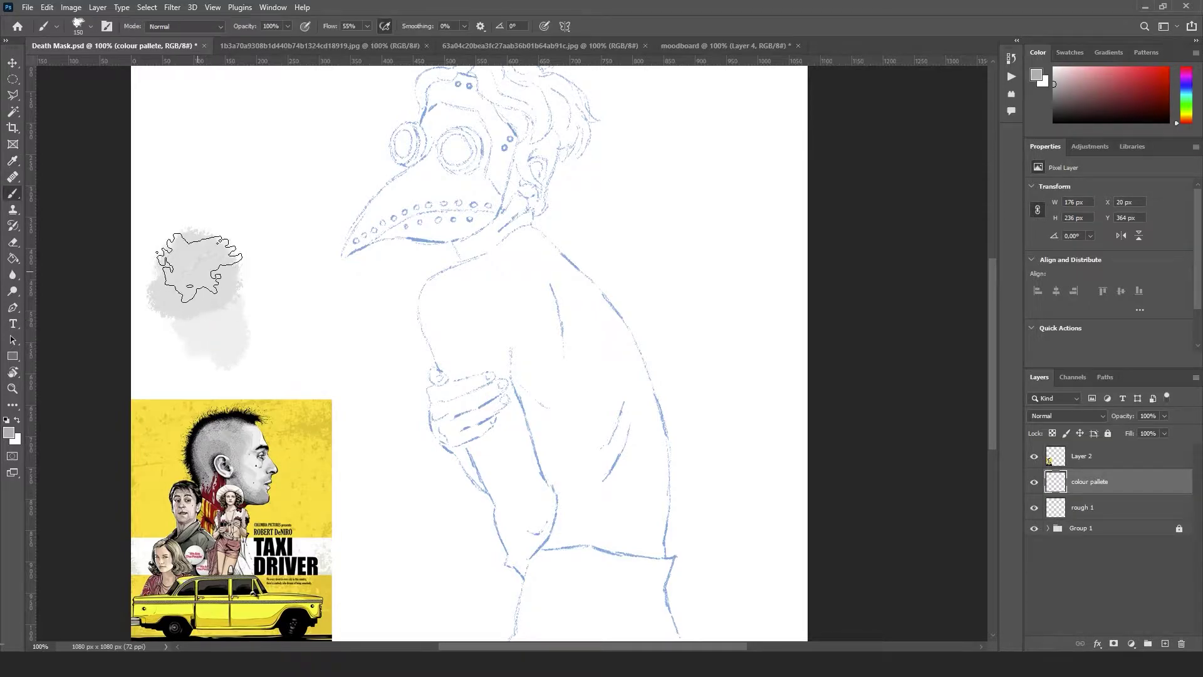
{"action": "mouse_move", "coordinate": [219, 234]}
{"action": "left_mouse_down"}
{"action": "mouse_move", "coordinate": [221, 215]}
{"action": "mouse_move", "coordinate": [216, 225]}
{"action": "left_mouse_up"}
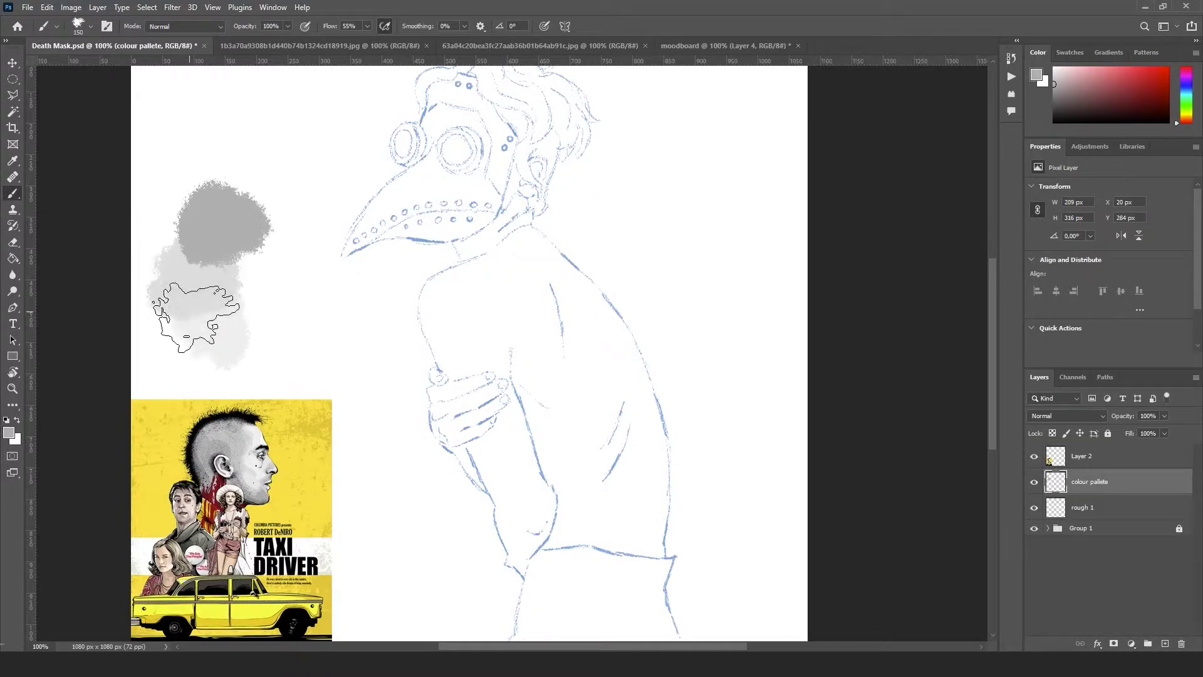
Sample black from the poster's hair and paint a black swatch over the greys
{"action": "key", "text": "i"}
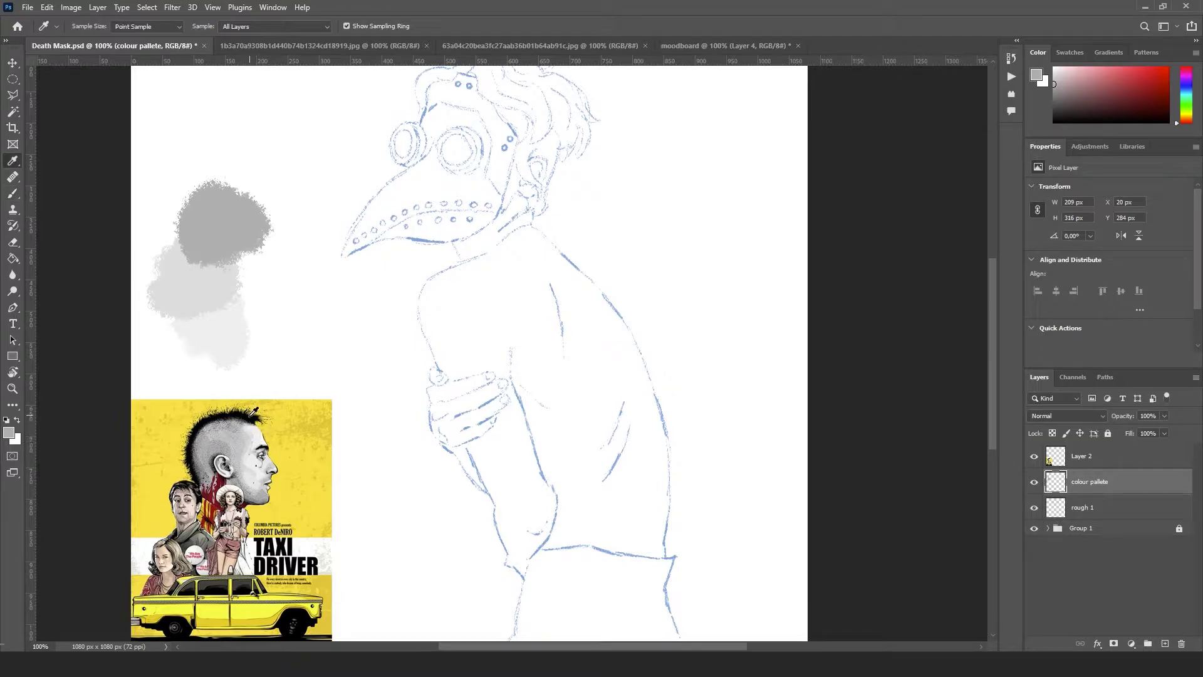
{"action": "left_click", "coordinate": [255, 417]}
{"action": "key", "text": "b"}
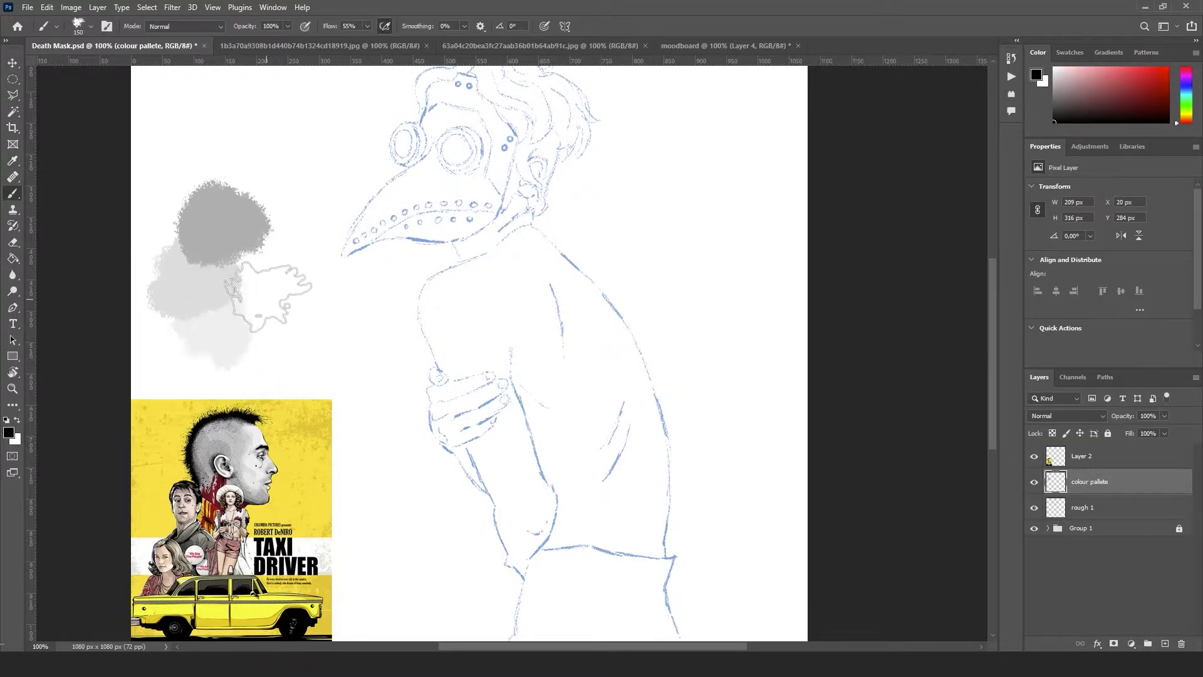
{"action": "left_click_drag", "start_coordinate": [266, 294], "coordinate": [231, 263]}
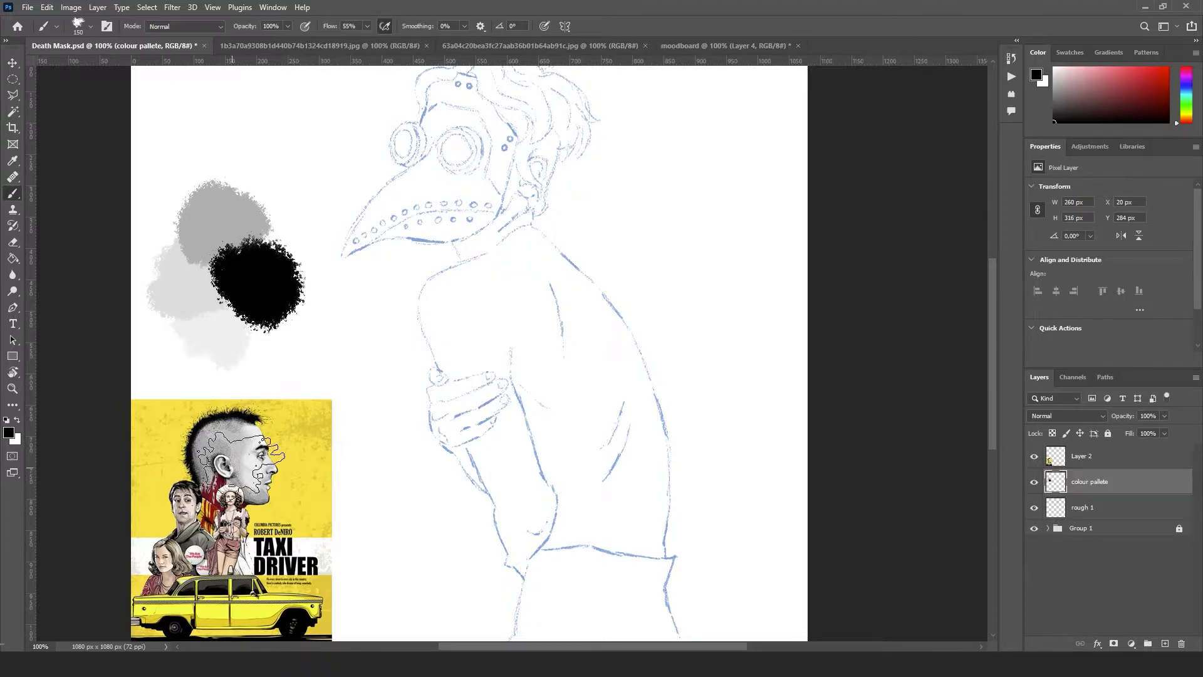
Sample red from the poster's blood and paint a red swatch beside the black one
{"action": "key", "text": "alt"}
{"action": "key", "text": "i"}
{"action": "left_click", "coordinate": [213, 491]}
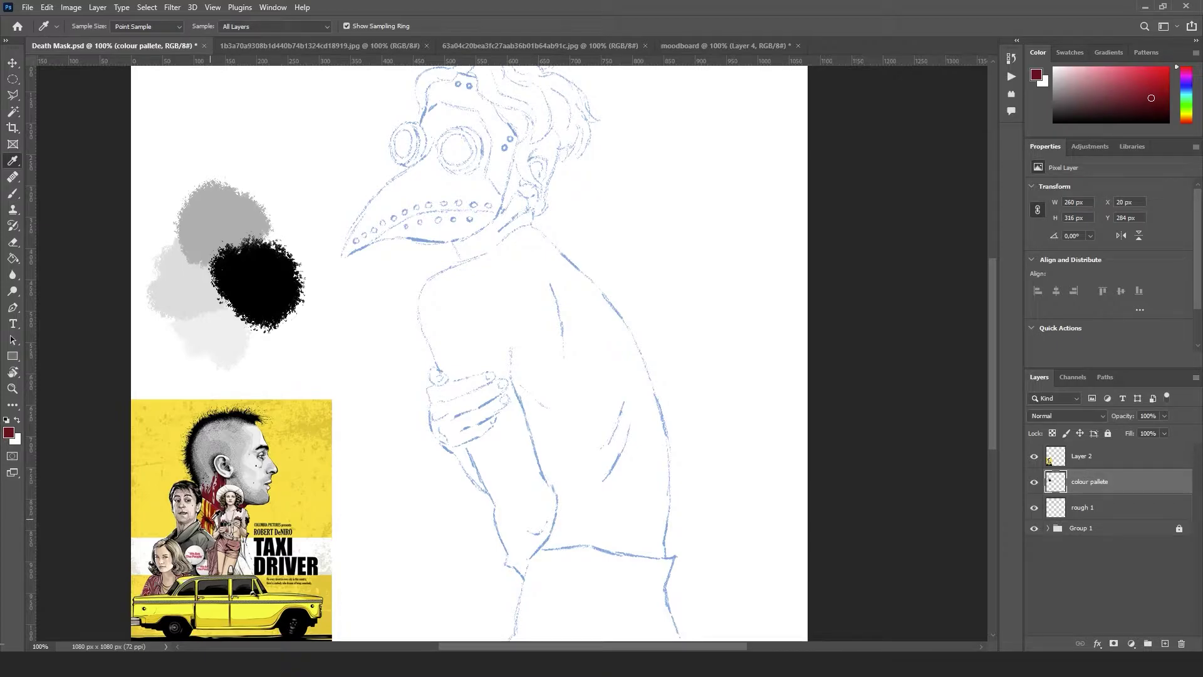
{"action": "left_click", "coordinate": [214, 519]}
{"action": "left_click", "coordinate": [213, 520]}
{"action": "key", "text": "b"}
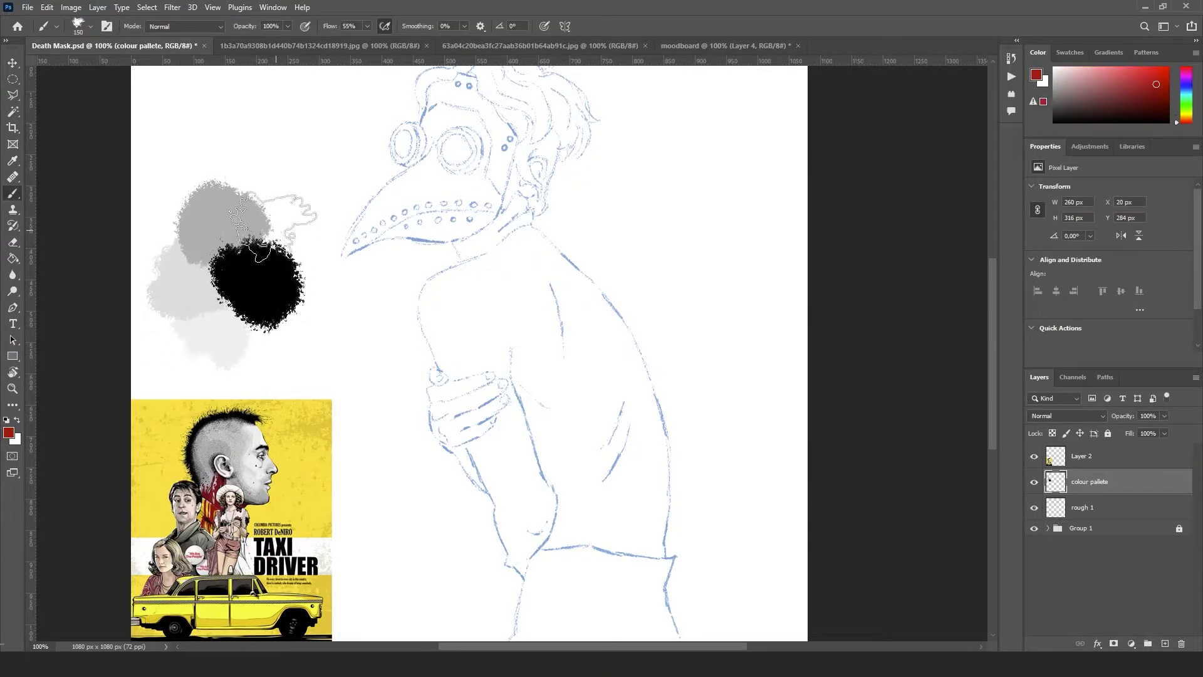
{"action": "mouse_move", "coordinate": [288, 213]}
{"action": "left_mouse_down"}
{"action": "mouse_move", "coordinate": [264, 226]}
{"action": "mouse_move", "coordinate": [276, 216]}
{"action": "left_mouse_up"}
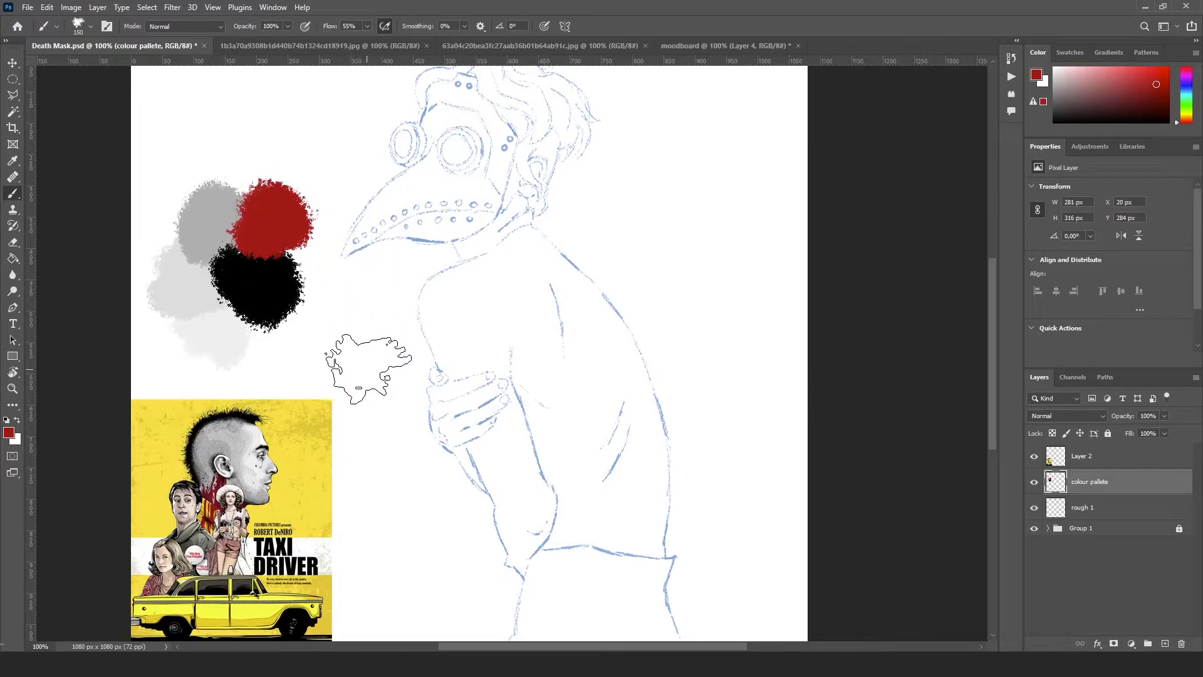
{"action": "key", "text": "bracketleft"}
{"action": "key", "text": "bracketleft"}
{"action": "key", "text": "bracketleft"}
{"action": "key", "text": "bracketleft"}
{"action": "key", "text": "bracketleft"}
{"action": "key", "text": "bracketleft"}
{"action": "key", "text": "bracketleft"}
{"action": "key", "text": "bracketleft"}
{"action": "key", "text": "bracketleft"}
{"action": "key", "text": "bracketleft"}
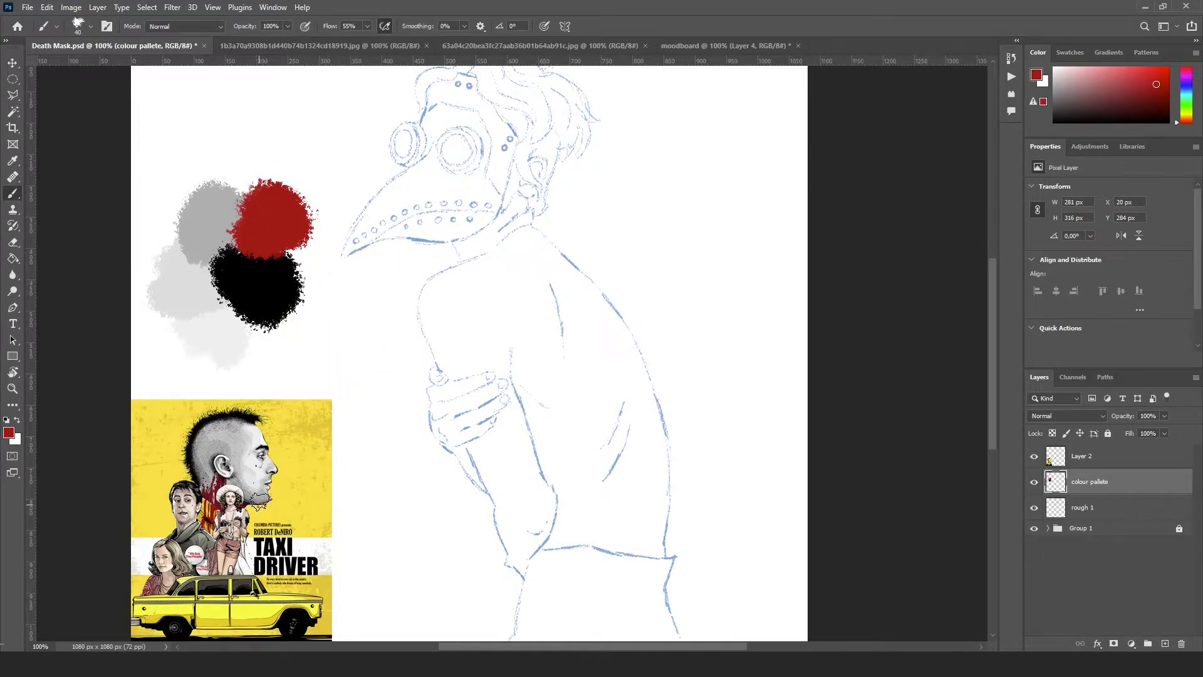
{"action": "key", "text": "bracketleft"}
{"action": "key", "text": "bracketleft"}
{"action": "key", "text": "bracketleft"}
Delete the Taxi Driver poster reference layer
{"action": "key", "text": "v"}
{"action": "left_click", "coordinate": [282, 460]}
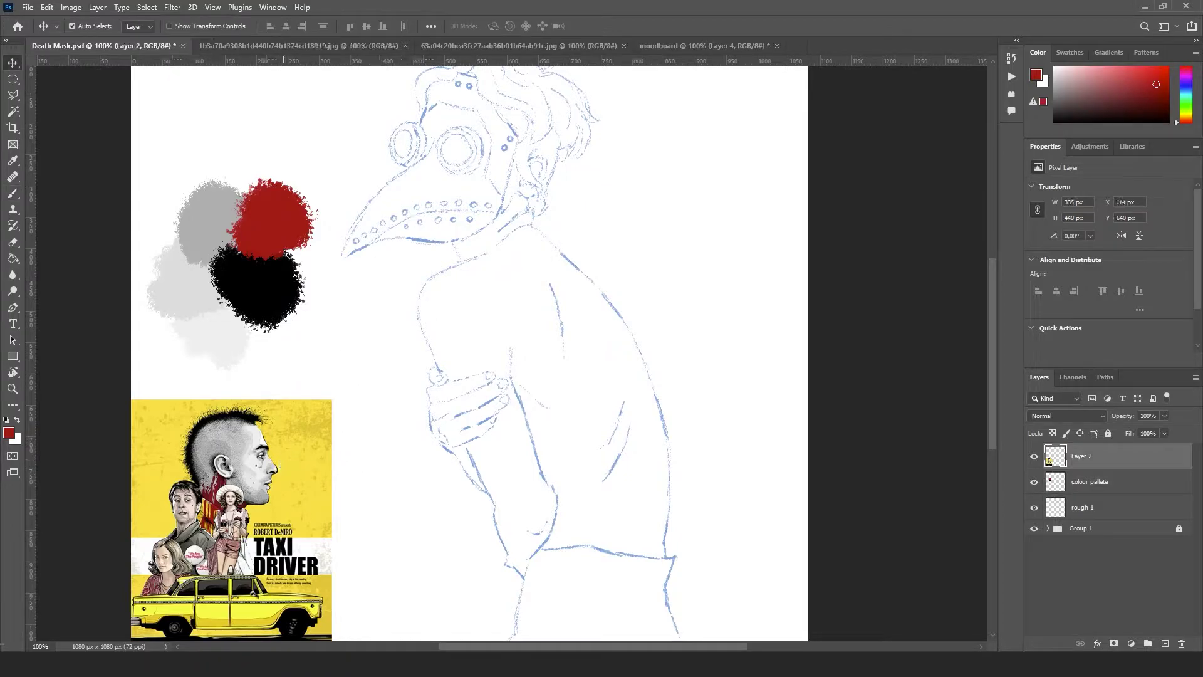
{"action": "key", "text": "Delete"}
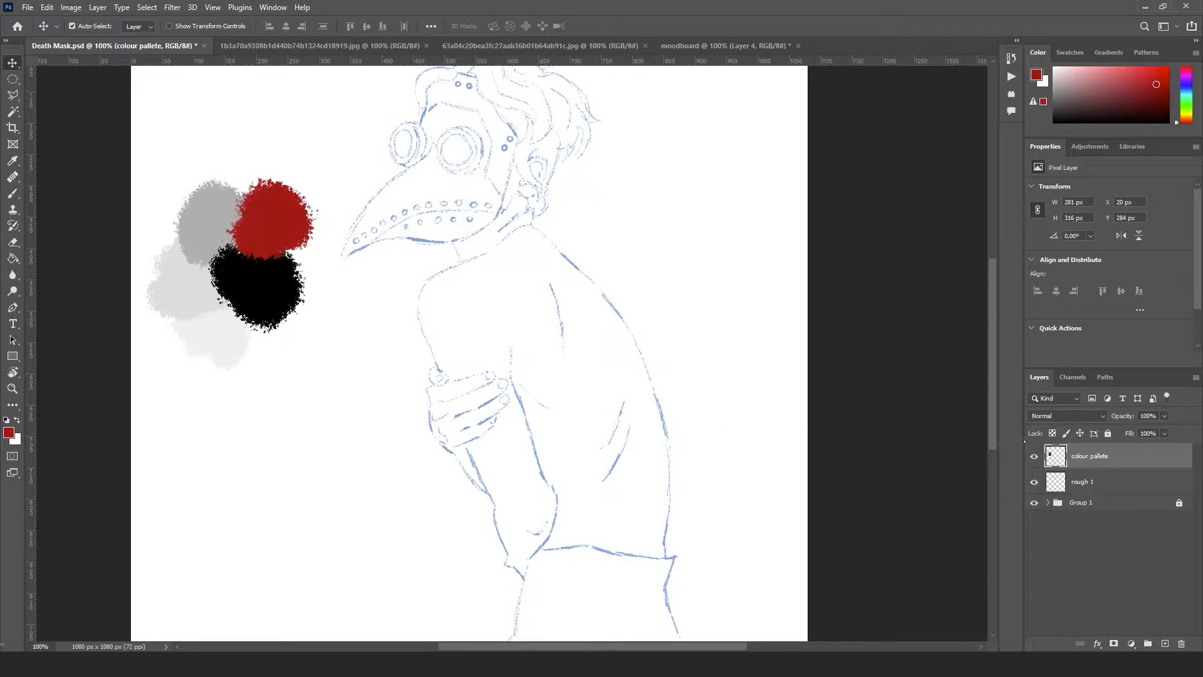
Scale the palette blobs down to 204 × 229 px and move them to the lower-left corner
{"action": "key", "text": "ctrl+t"}
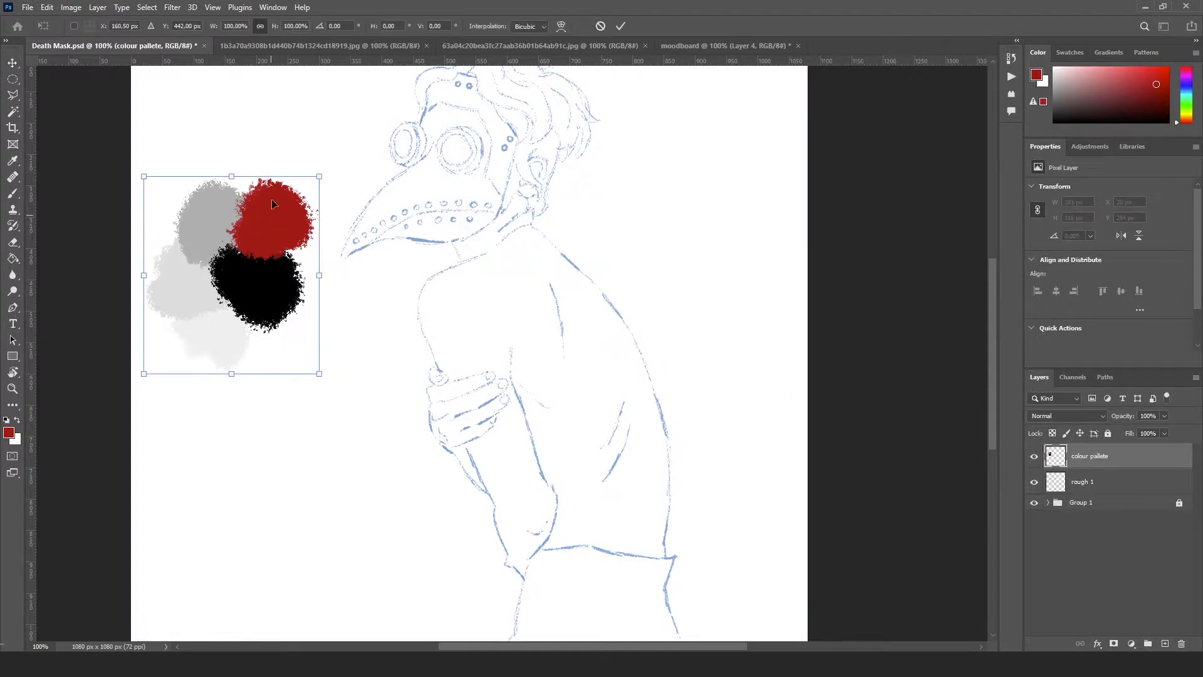
{"action": "left_click_drag", "start_coordinate": [320, 173], "coordinate": [291, 208]}
{"action": "left_click_drag", "start_coordinate": [277, 256], "coordinate": [282, 403]}
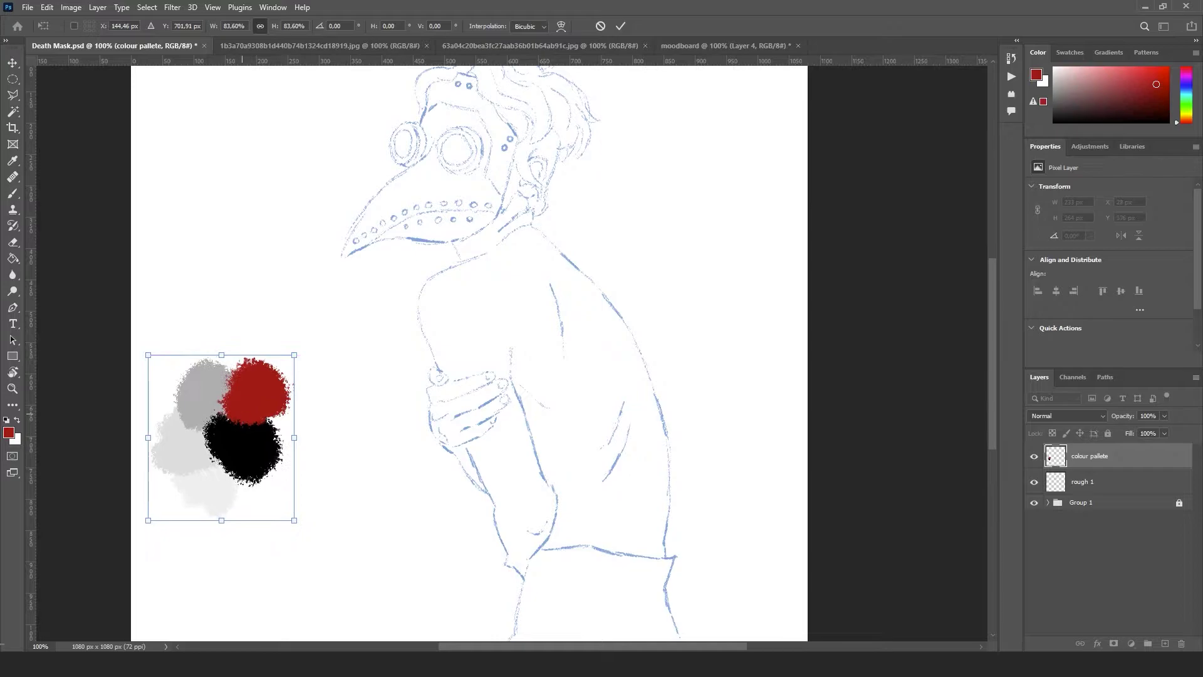
{"action": "left_click_drag", "start_coordinate": [295, 352], "coordinate": [276, 377]}
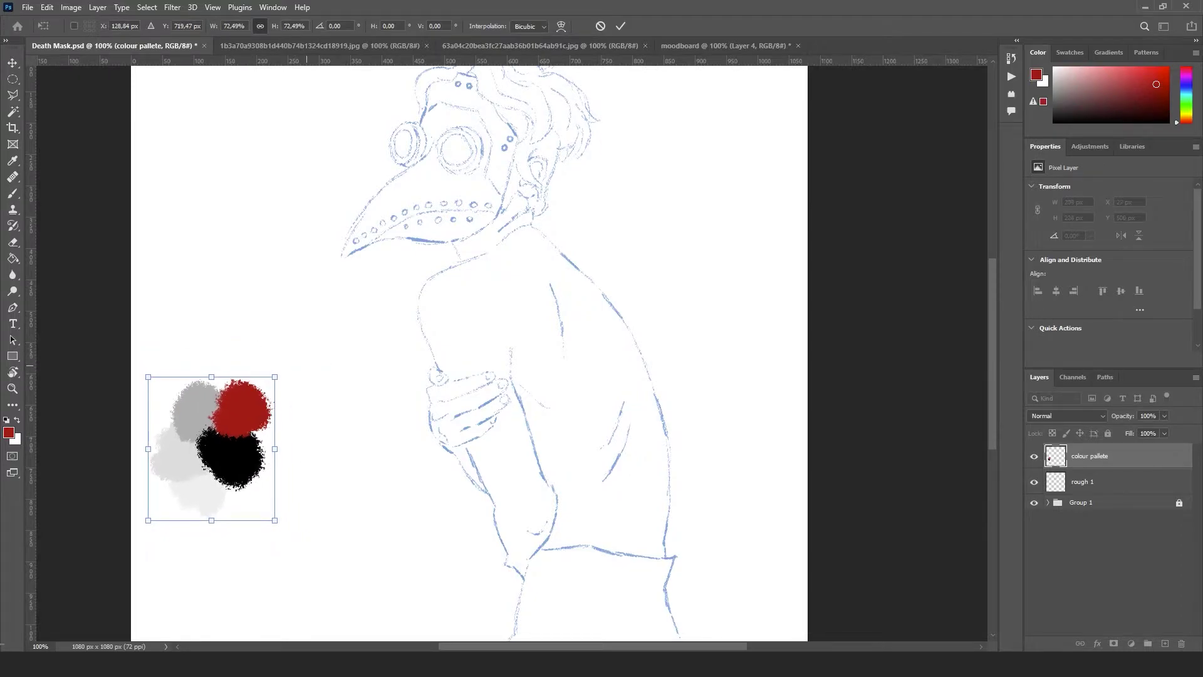
{"action": "key", "text": "Return"}
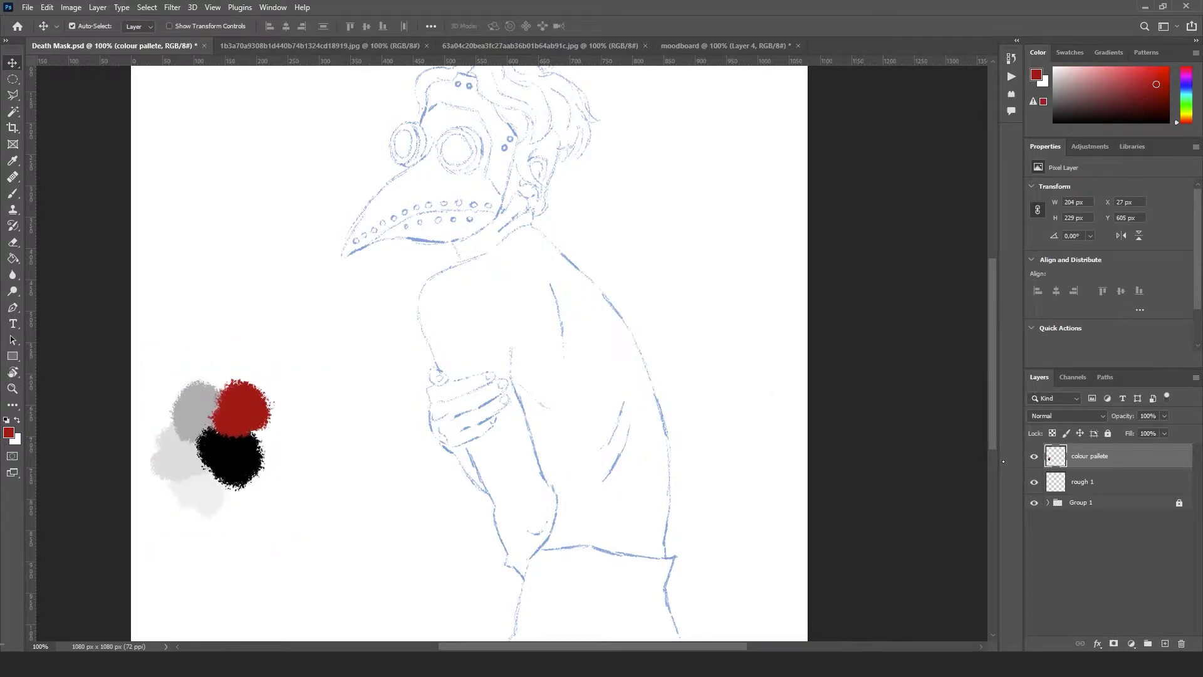
{"action": "left_click", "coordinate": [1090, 486]}
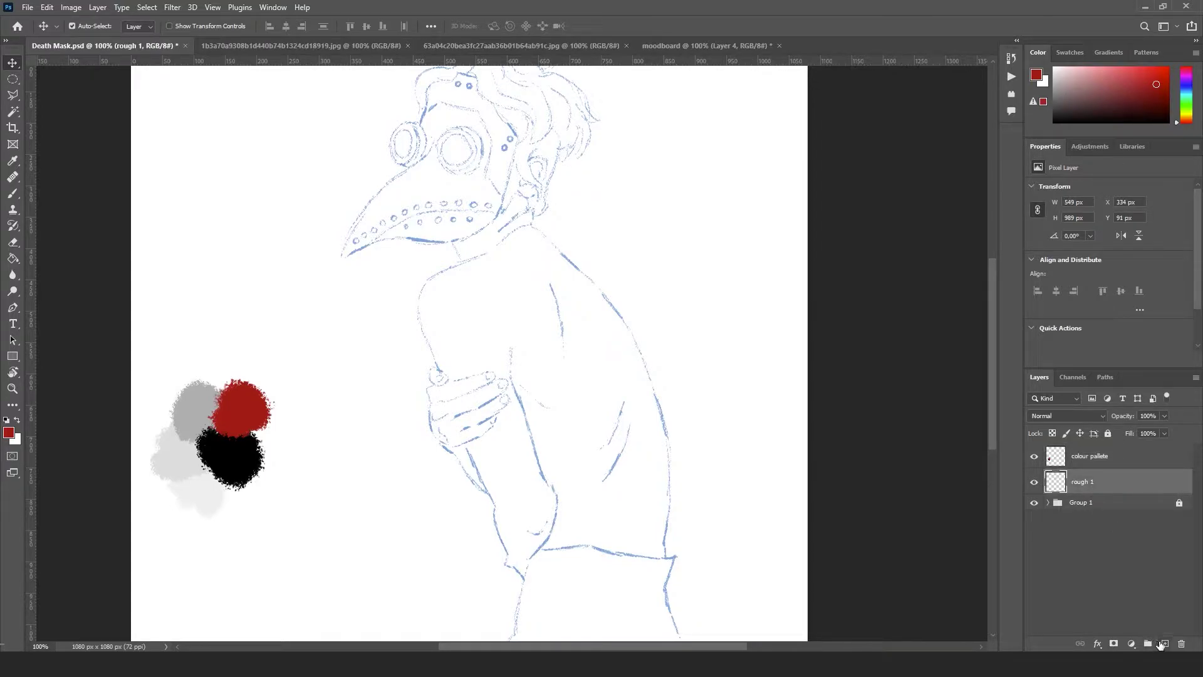
Fill a new layer beneath the sketch with the palette's light grey and name it background
{"action": "left_click", "coordinate": [1160, 643]}
{"action": "left_click_drag", "start_coordinate": [1114, 482], "coordinate": [1145, 525]}
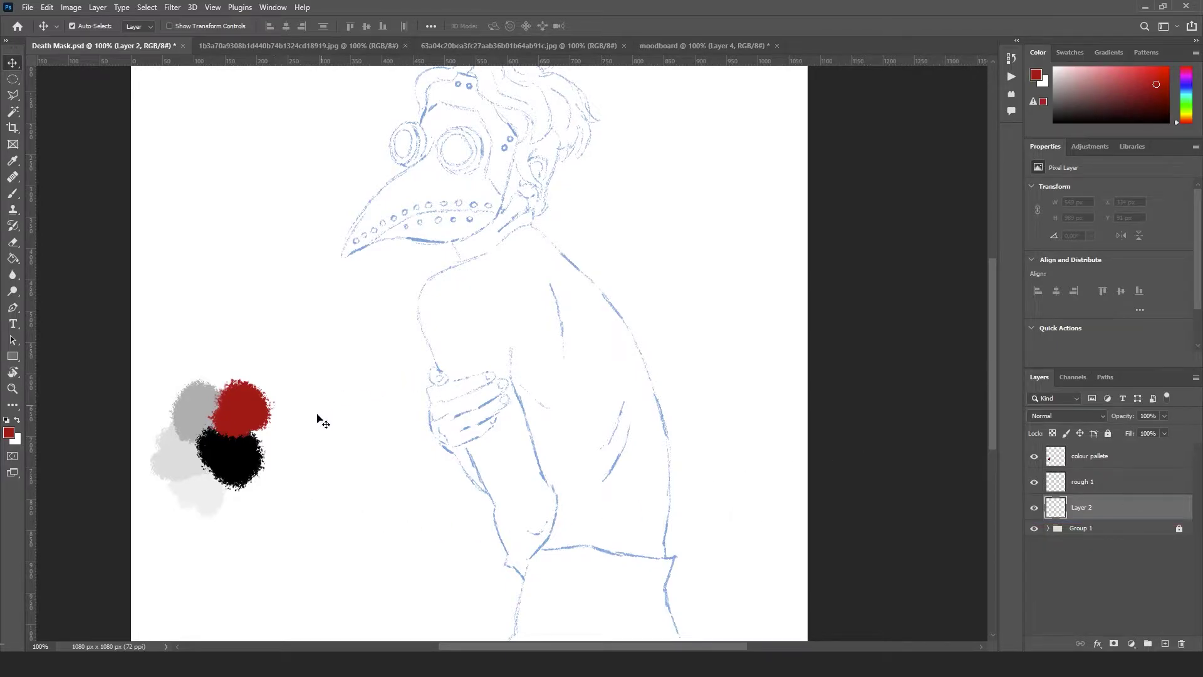
{"action": "key", "text": "i"}
{"action": "left_click", "coordinate": [201, 407]}
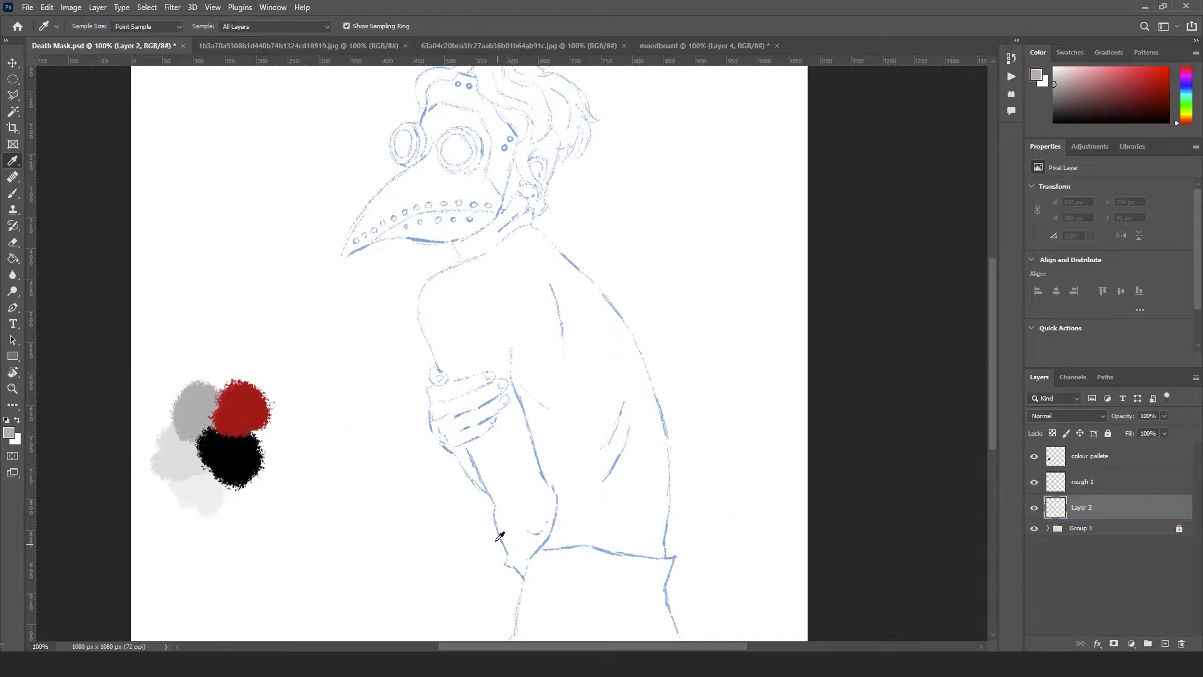
{"action": "key", "text": "g"}
{"action": "left_click", "coordinate": [758, 523]}
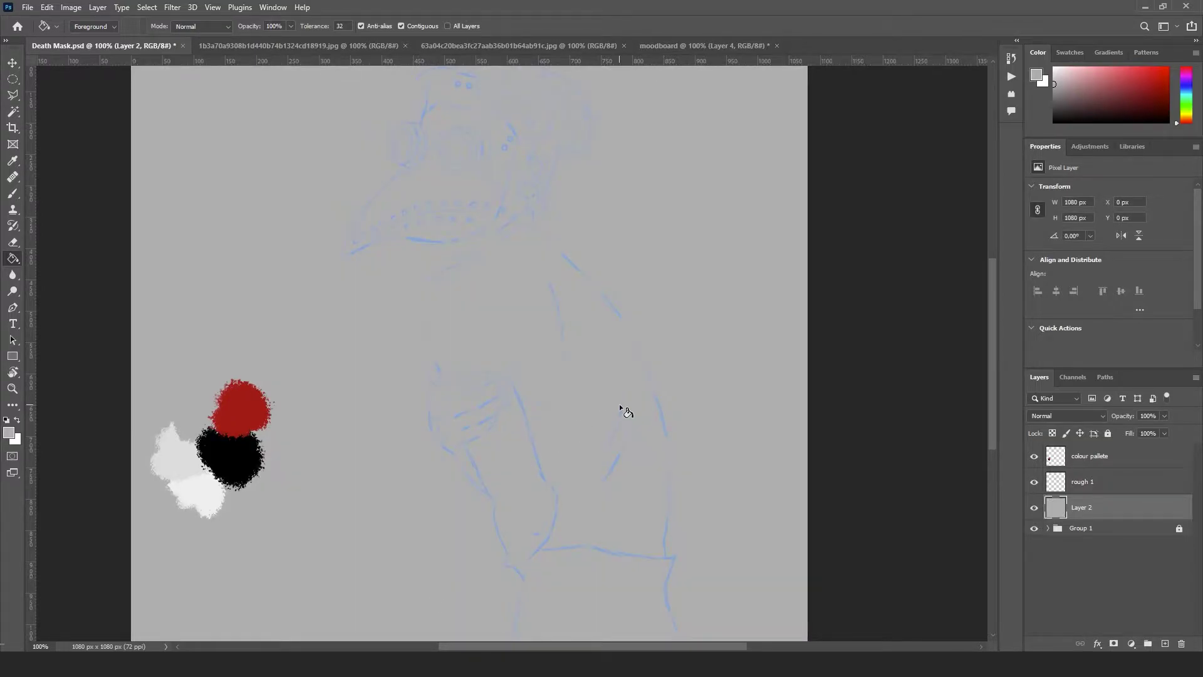
{"action": "double_click", "coordinate": [1081, 507]}
{"action": "type", "text": "baclground"}
{"action": "key", "text": "Return"}
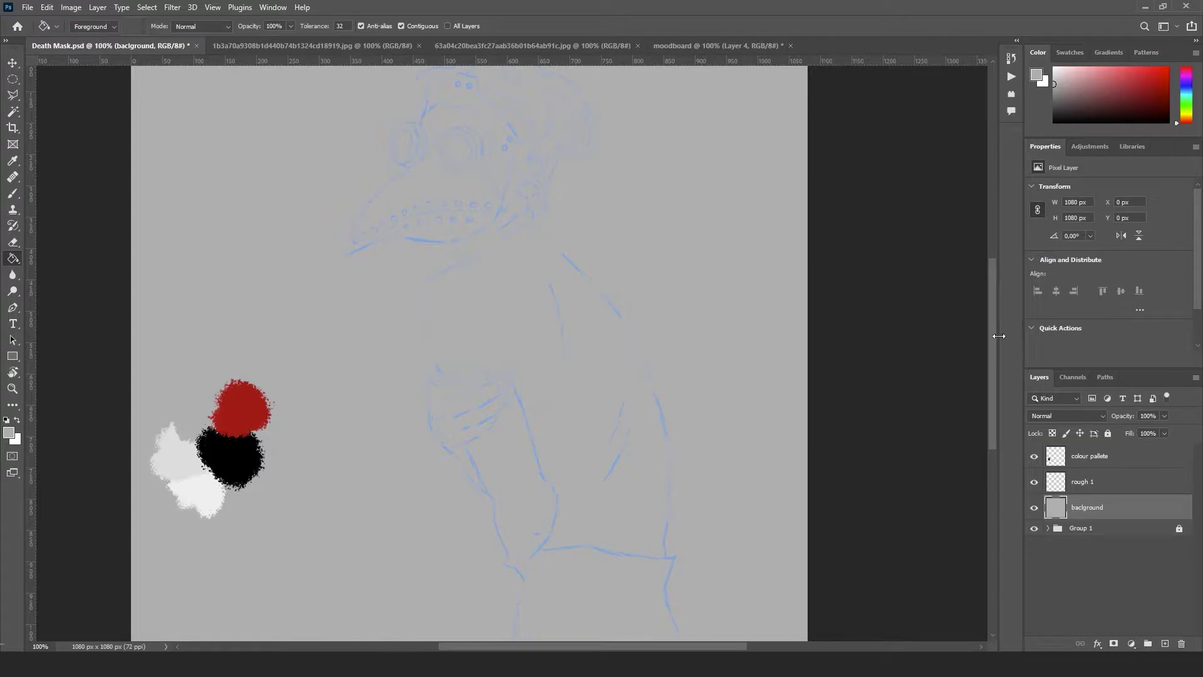
Lock the rough 1 layer and add a new empty layer beneath colour pallete
{"action": "left_click", "coordinate": [1114, 484]}
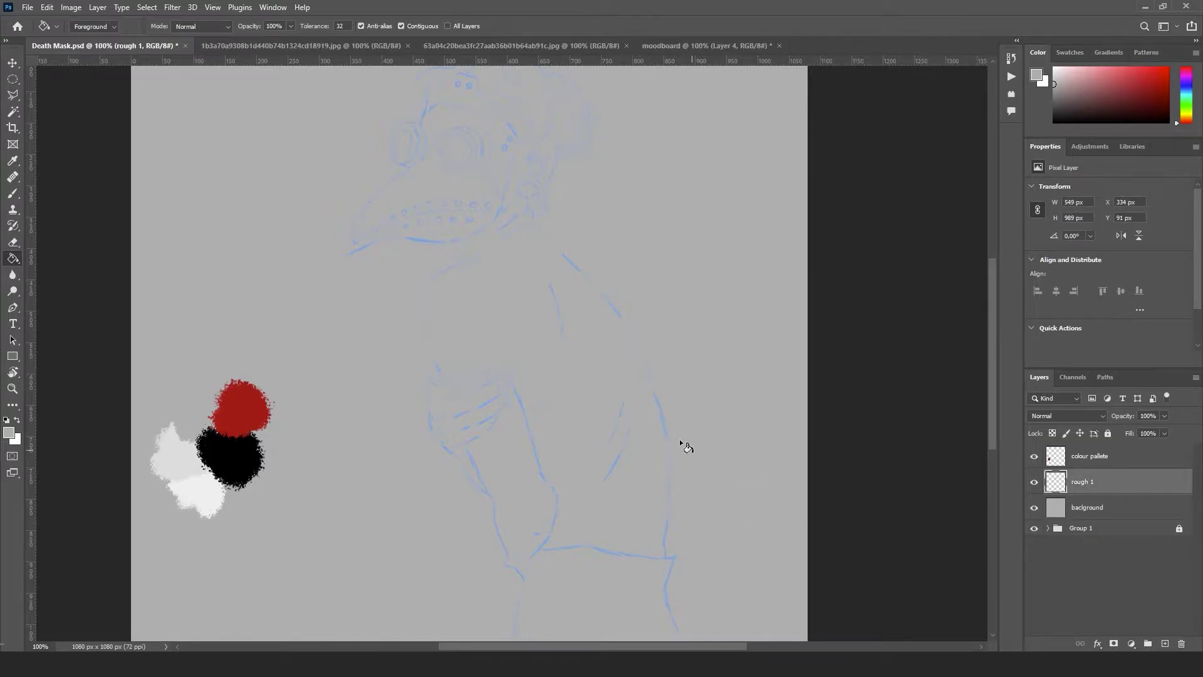
{"action": "left_click", "coordinate": [1093, 453]}
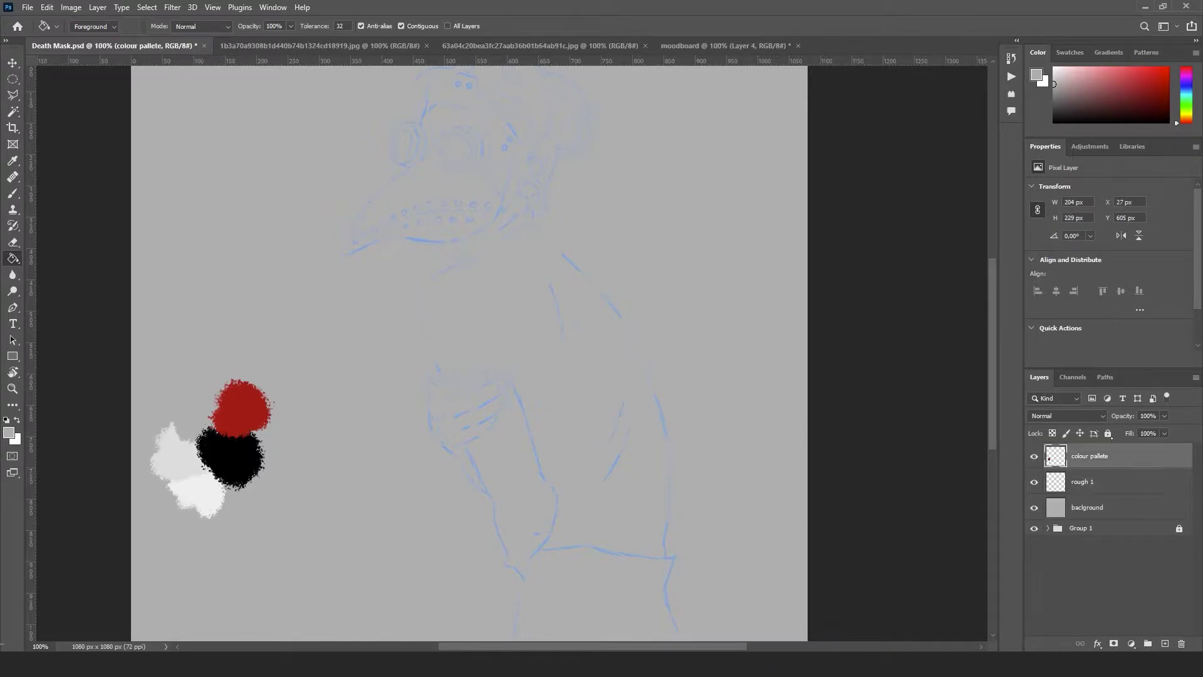
{"action": "left_click", "coordinate": [1113, 482]}
{"action": "left_click", "coordinate": [1107, 432]}
{"action": "left_click", "coordinate": [1114, 459]}
{"action": "left_click", "coordinate": [1161, 635]}
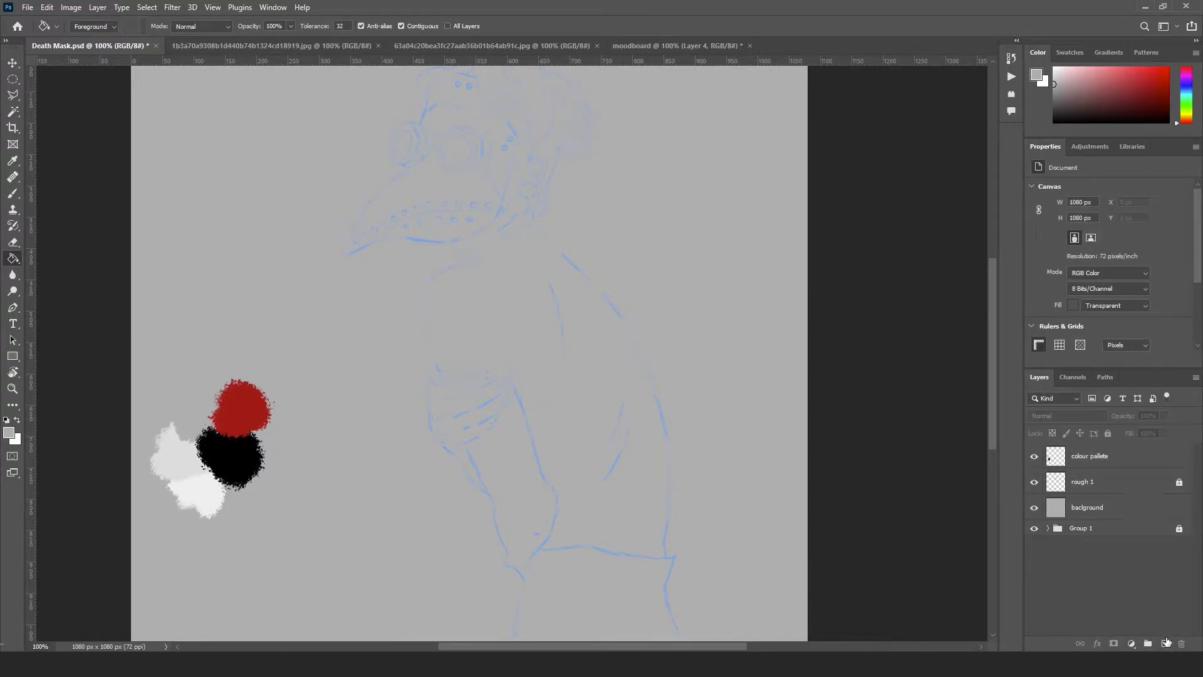
{"action": "left_click", "coordinate": [1165, 643]}
{"action": "left_click_drag", "start_coordinate": [1118, 460], "coordinate": [1127, 501]}
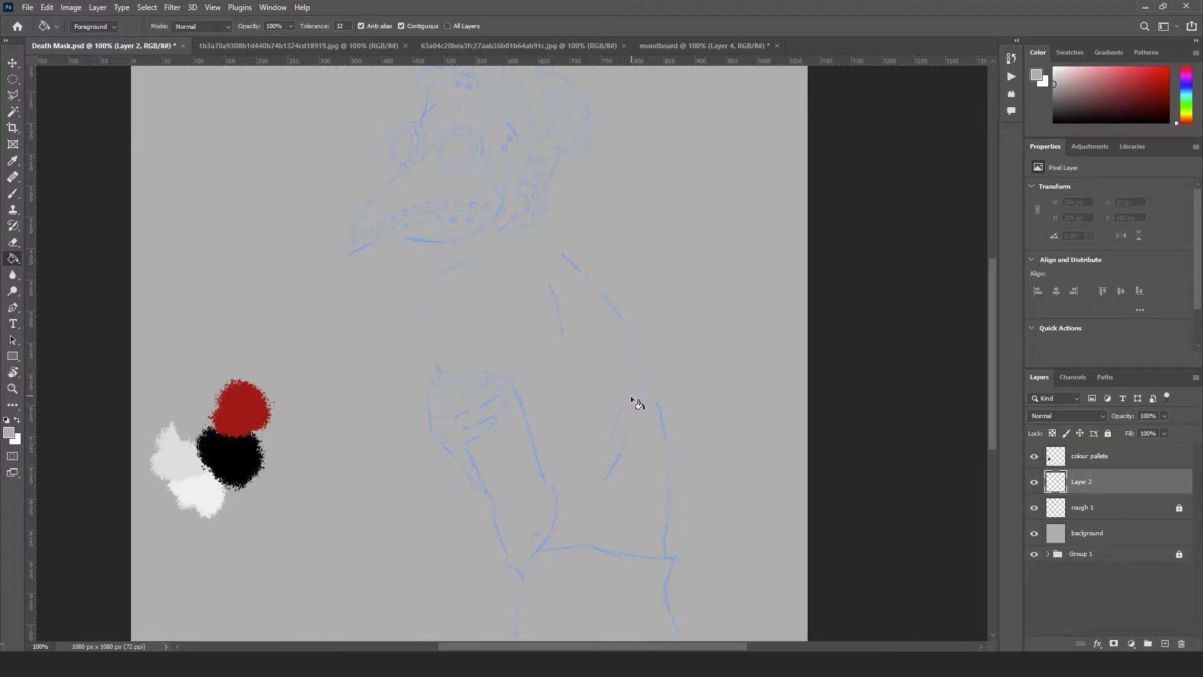
Try a Magic Wand selection of the grey canvas, deselect, and pick up the palette's white for the brush
{"action": "key", "text": "w"}
{"action": "left_click", "coordinate": [436, 336]}
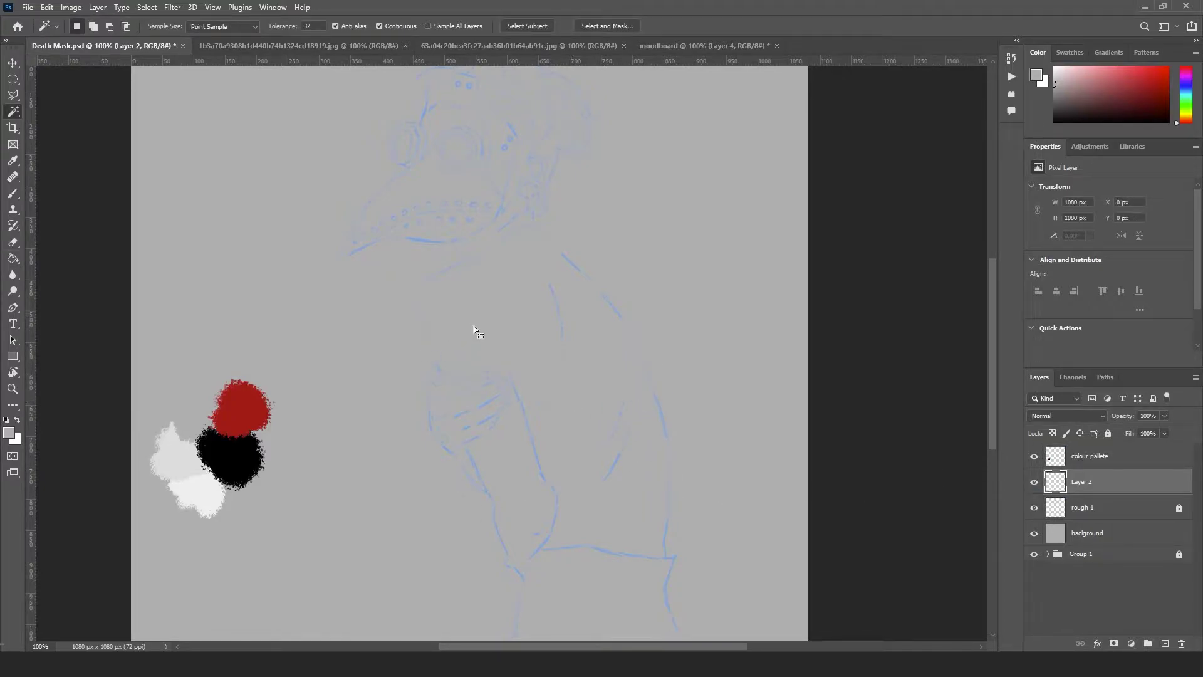
{"action": "key", "text": "ctrl+d"}
{"action": "key", "text": "b"}
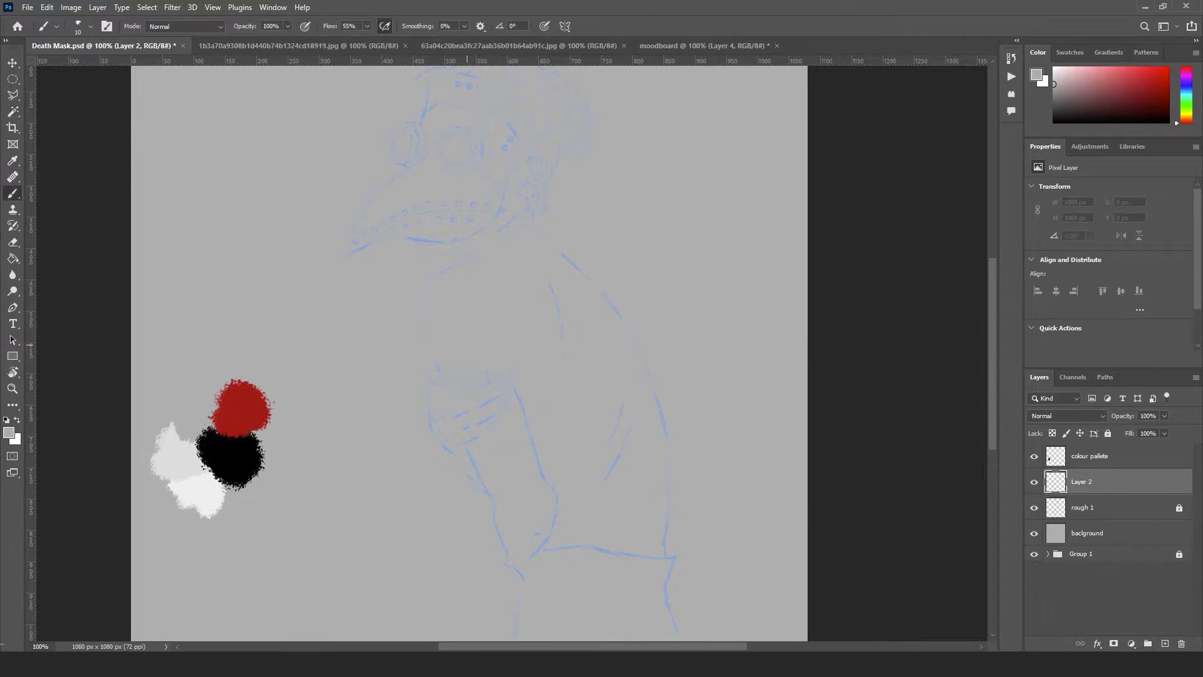
{"action": "key", "text": "ctrl+plus"}
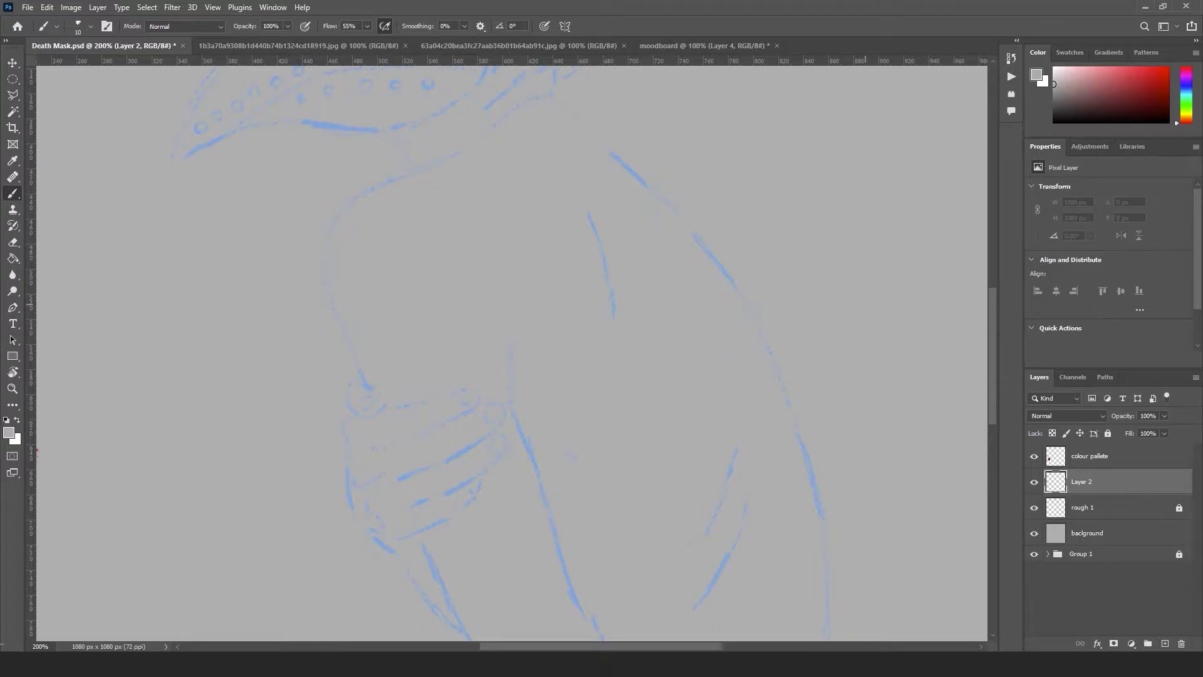
{"action": "key", "text": "ctrl+minus"}
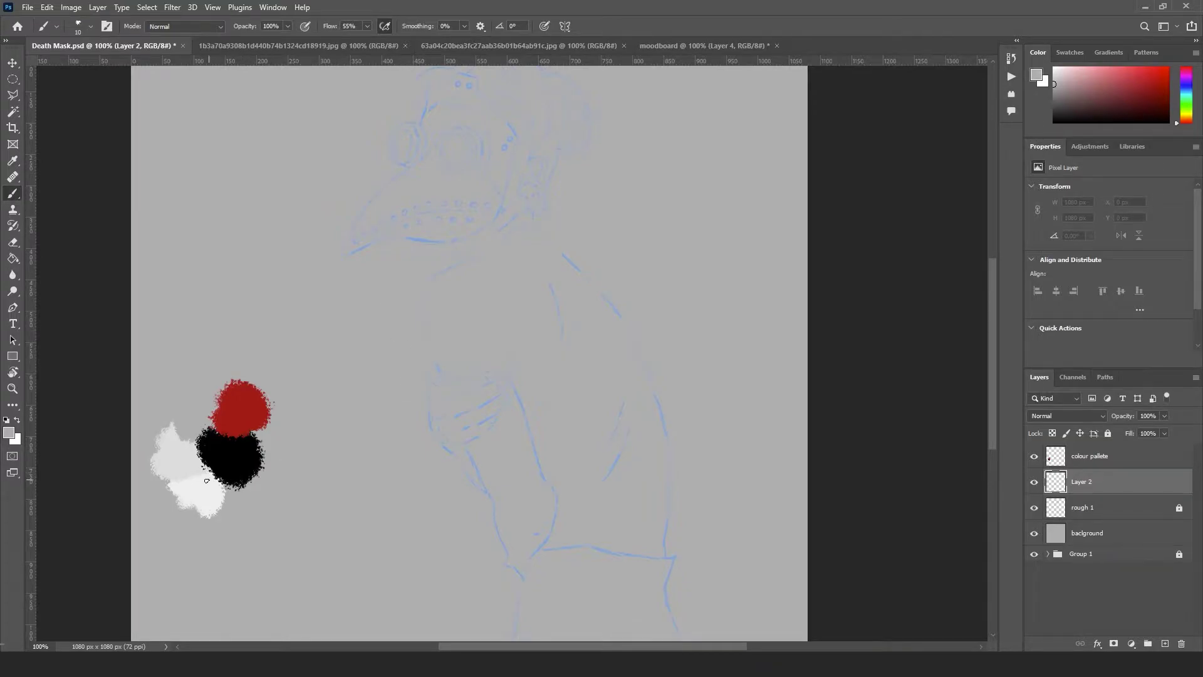
{"action": "left_click", "coordinate": [175, 464], "text": "alt"}
Rename the new layer 'base colour'
{"action": "double_click", "coordinate": [1081, 481]}
{"action": "type", "text": "bs"}
{"action": "key", "text": "Return"}
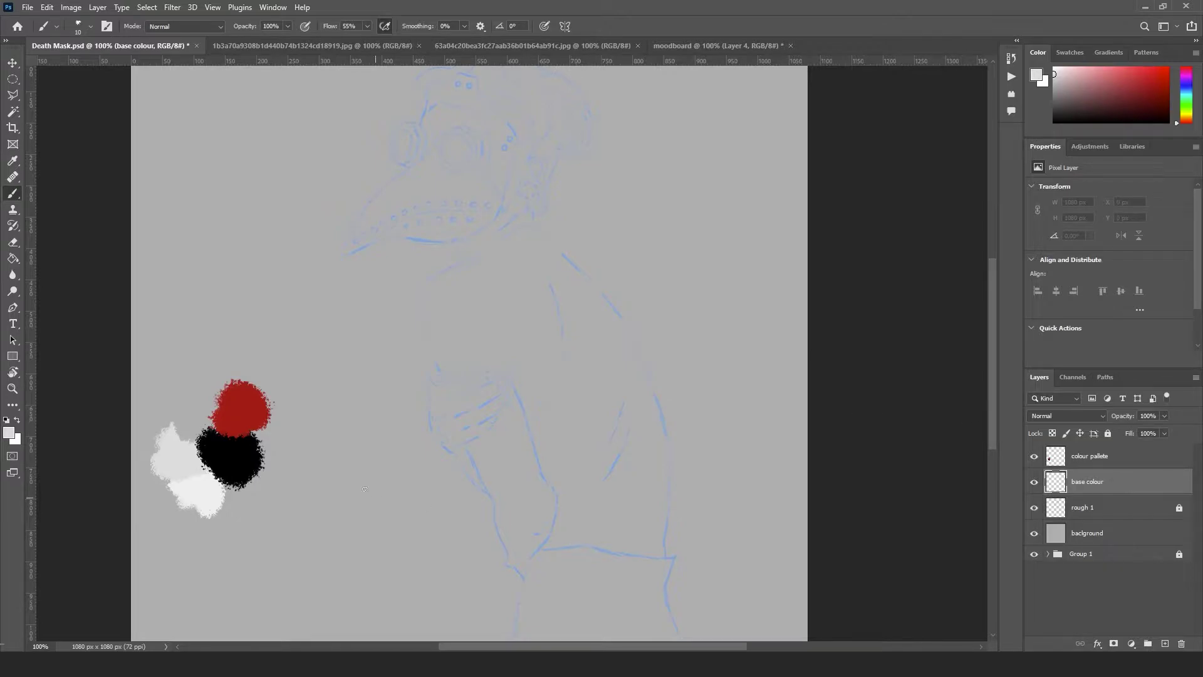
Pick up black from the palette for the brush and zoom to 200% on the legs
{"action": "key", "text": "i"}
{"action": "left_click", "coordinate": [248, 467]}
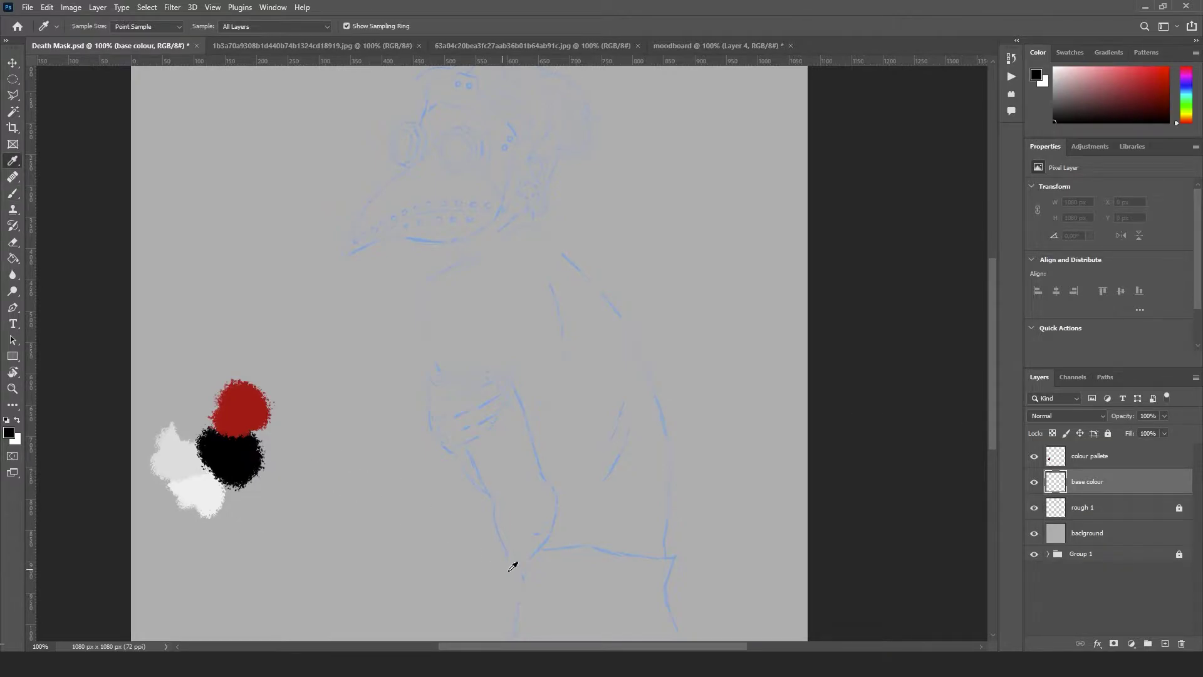
{"action": "key", "text": "b"}
{"action": "key", "text": "ctrl+plus"}
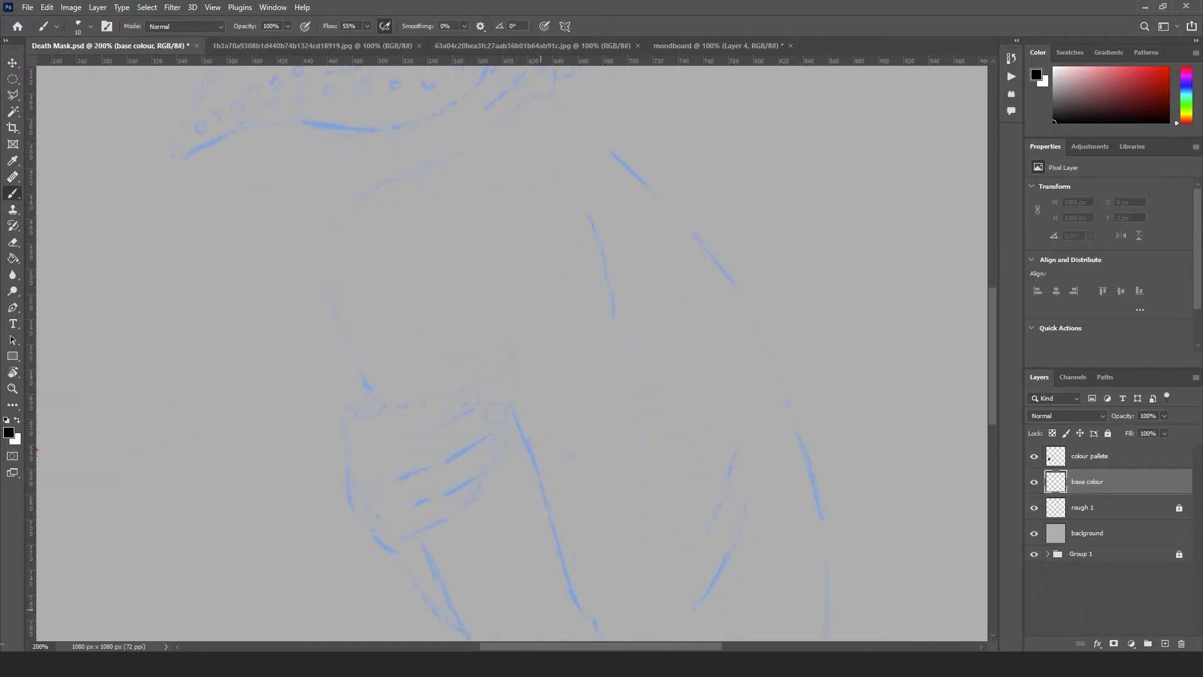
{"action": "left_click_drag", "start_coordinate": [559, 489], "coordinate": [491, 151]}
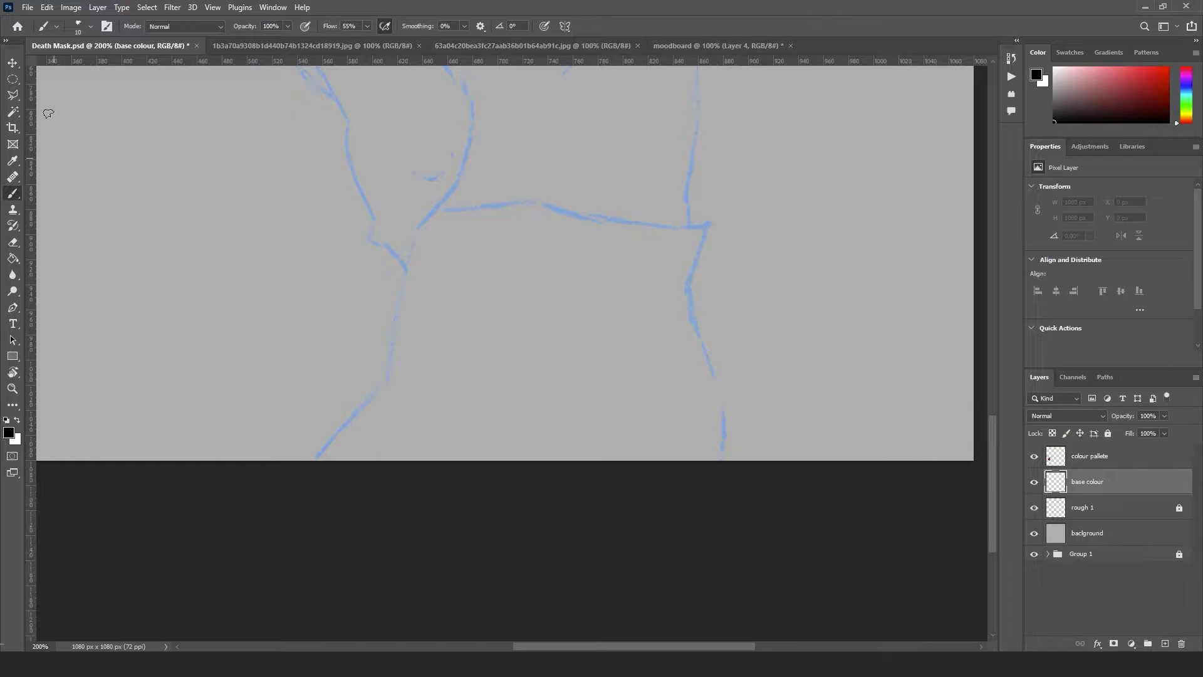
Choose the Soft Round brush preset from the General Brushes folder
{"action": "left_click", "coordinate": [92, 26]}
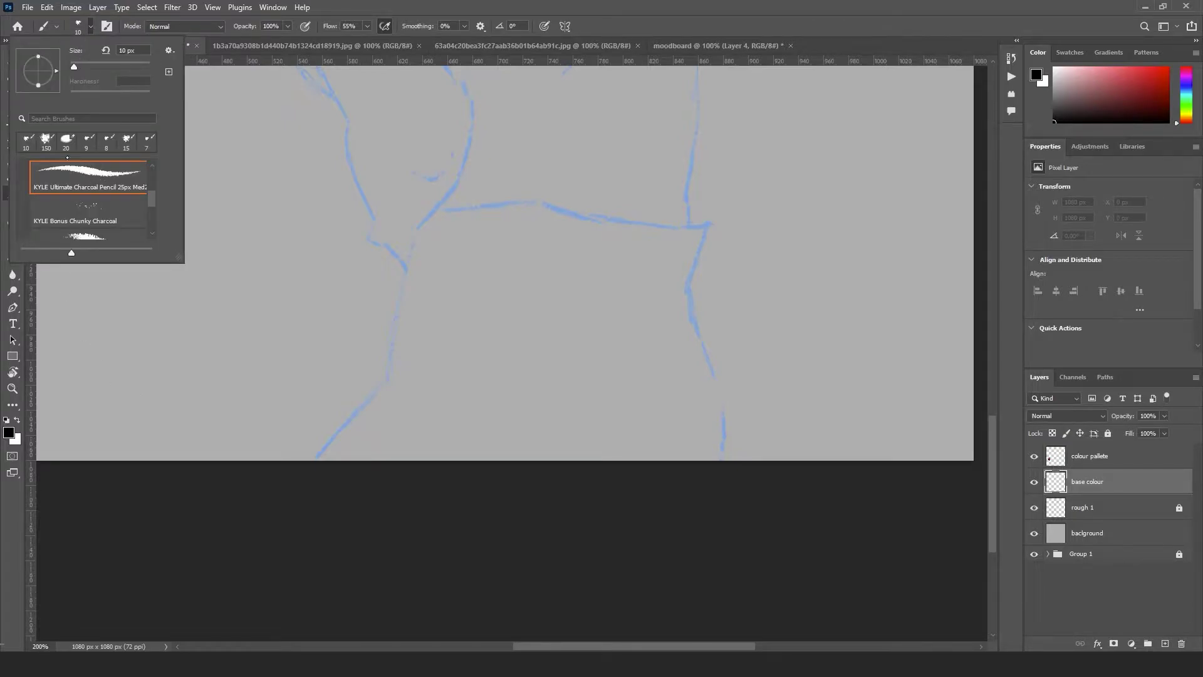
{"action": "left_click_drag", "start_coordinate": [150, 203], "coordinate": [151, 168]}
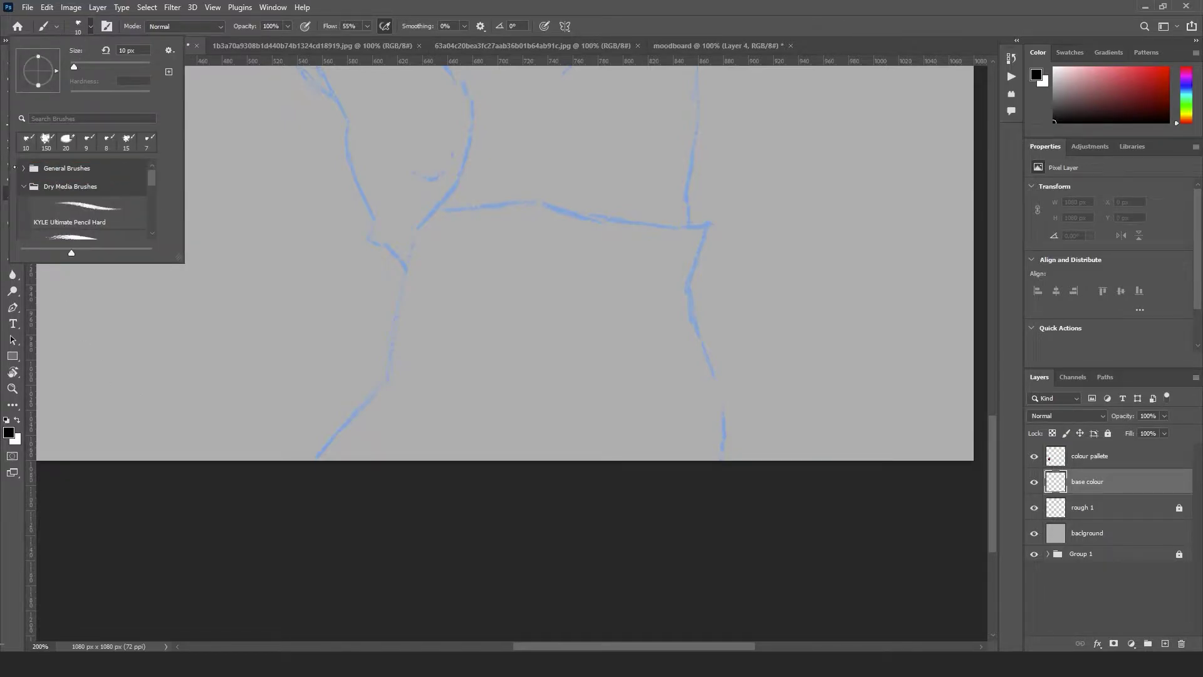
{"action": "left_click", "coordinate": [23, 168]}
{"action": "left_click", "coordinate": [90, 227]}
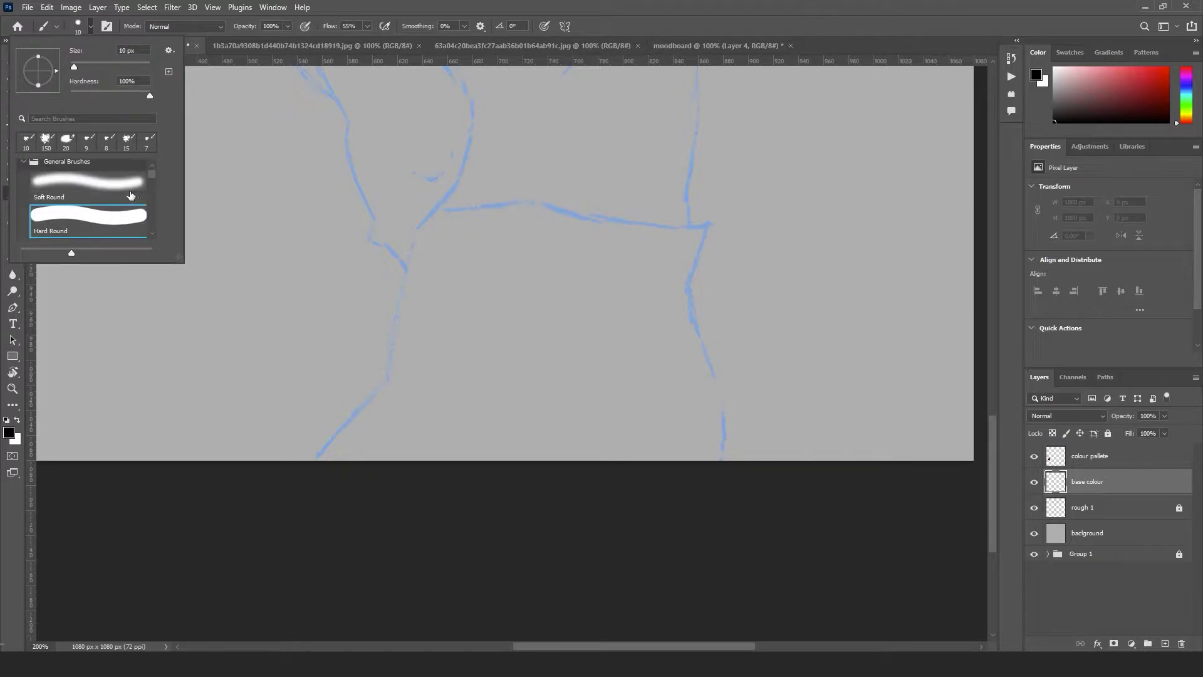
{"action": "left_click", "coordinate": [131, 195]}
{"action": "left_click", "coordinate": [518, 348]}
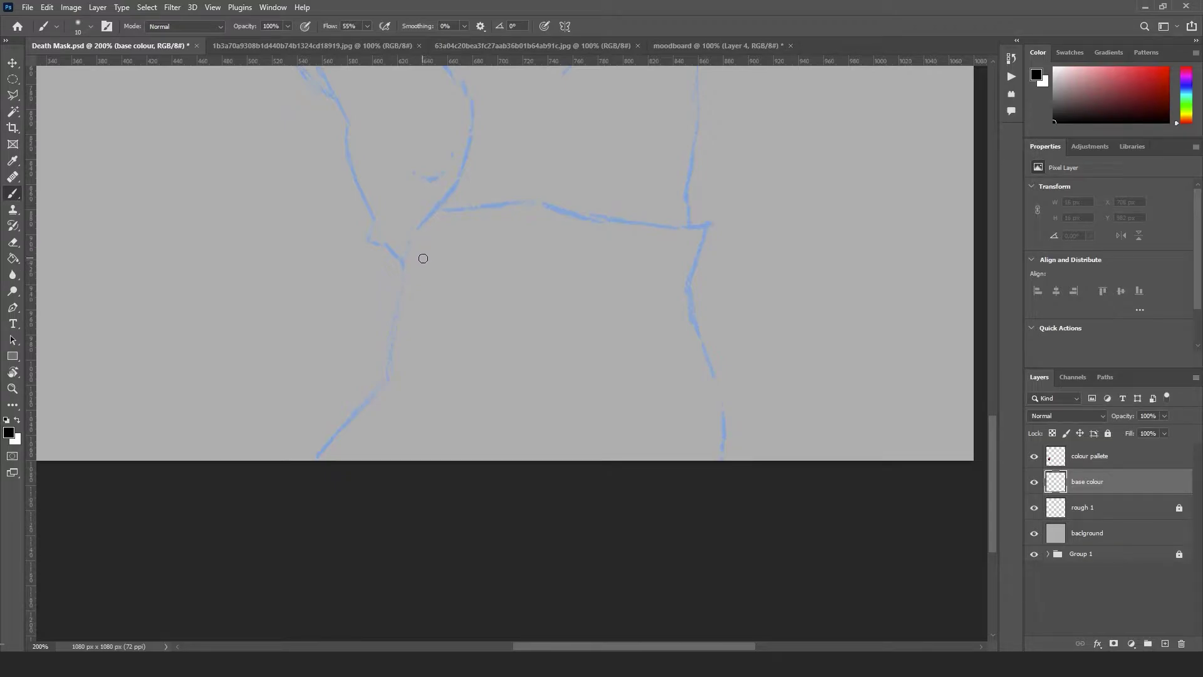
{"action": "key", "text": "v"}
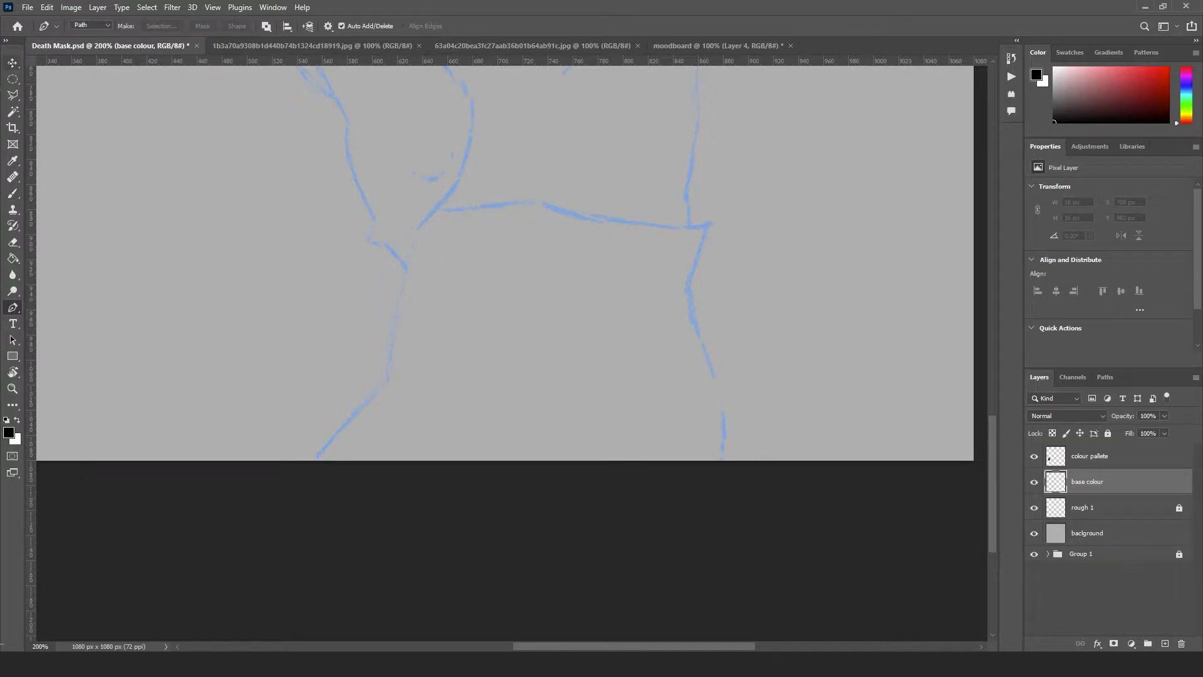
{"action": "left_click", "coordinate": [14, 96]}
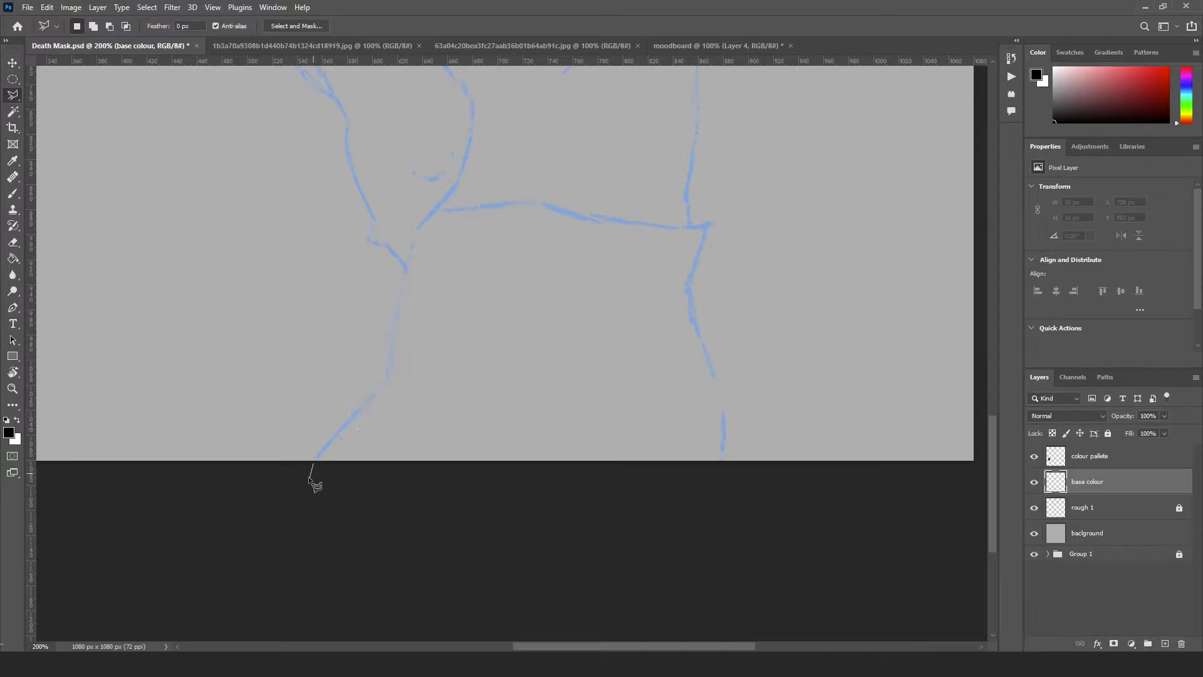
Outline the trousers area of the sketch with a polygonal lasso selection
{"action": "left_click", "coordinate": [314, 462]}
{"action": "left_click", "coordinate": [390, 377]}
{"action": "left_click", "coordinate": [438, 207]}
{"action": "left_click", "coordinate": [535, 199]}
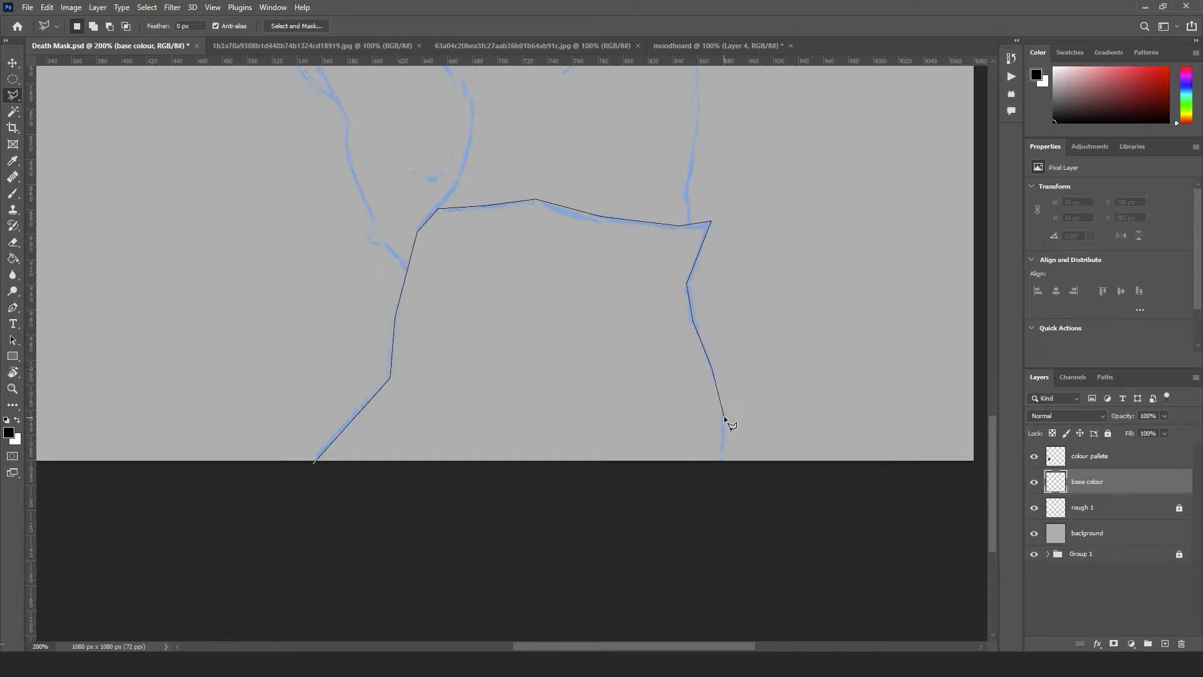
{"action": "left_click", "coordinate": [718, 471]}
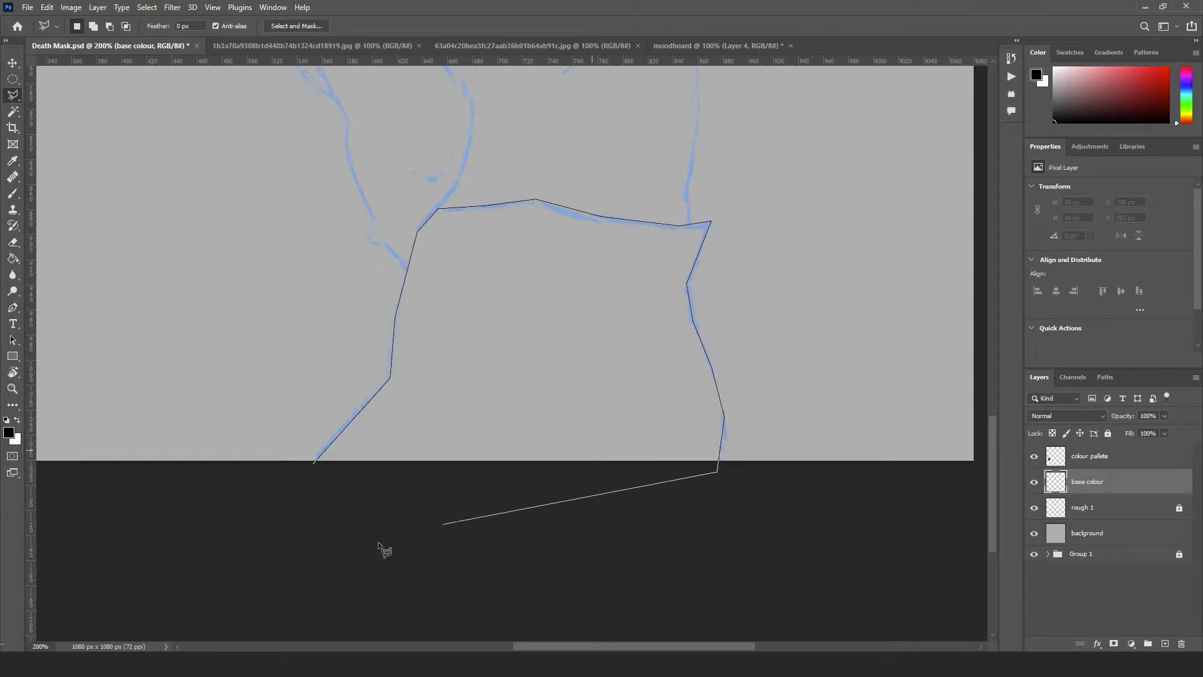
{"action": "left_click", "coordinate": [315, 464]}
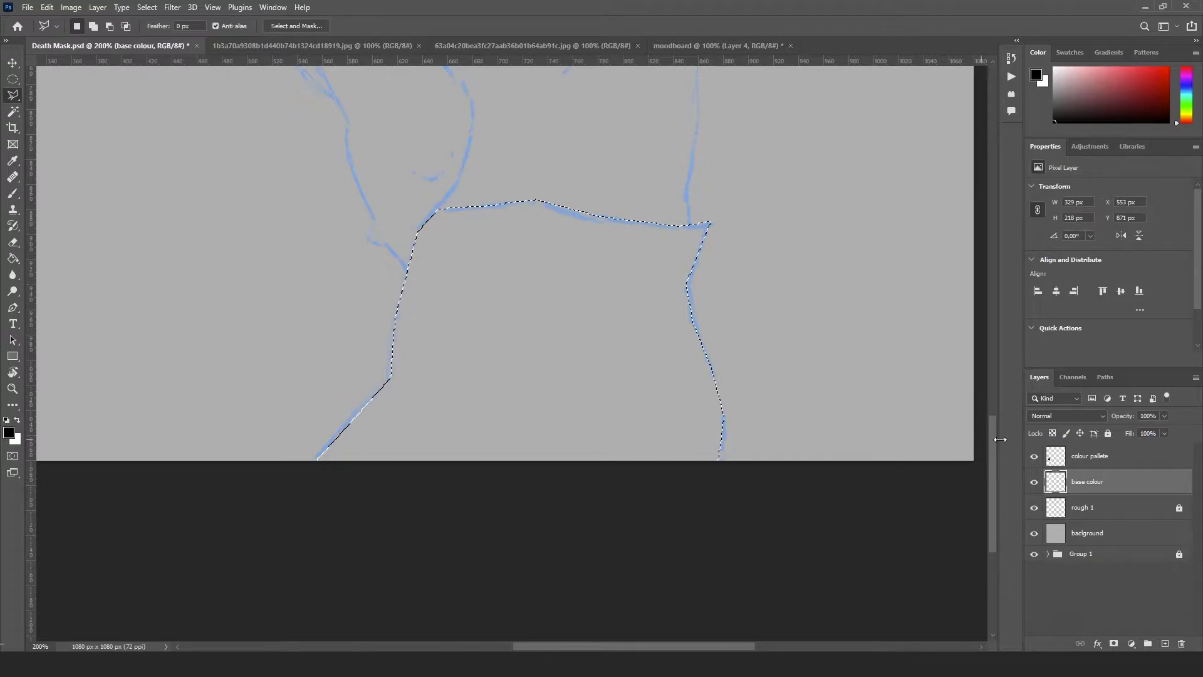
Rename the base colour layer to 'trousers' and return to the Brush
{"action": "double_click", "coordinate": [1093, 482]}
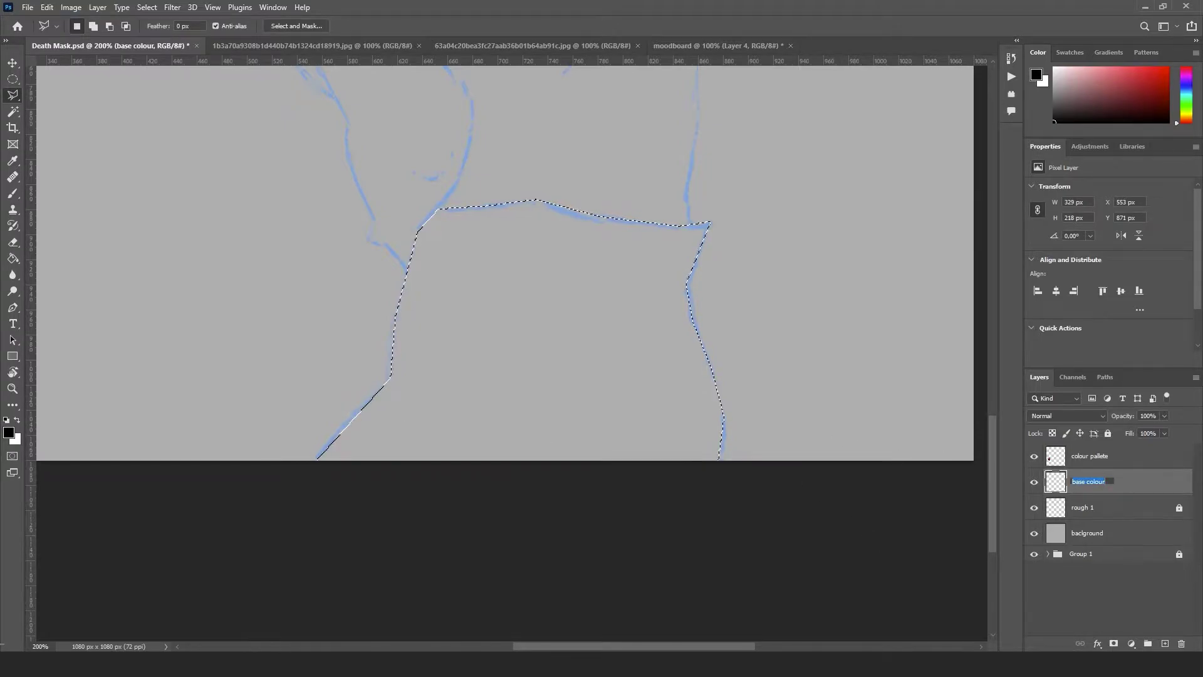
{"action": "type", "text": "trousers"}
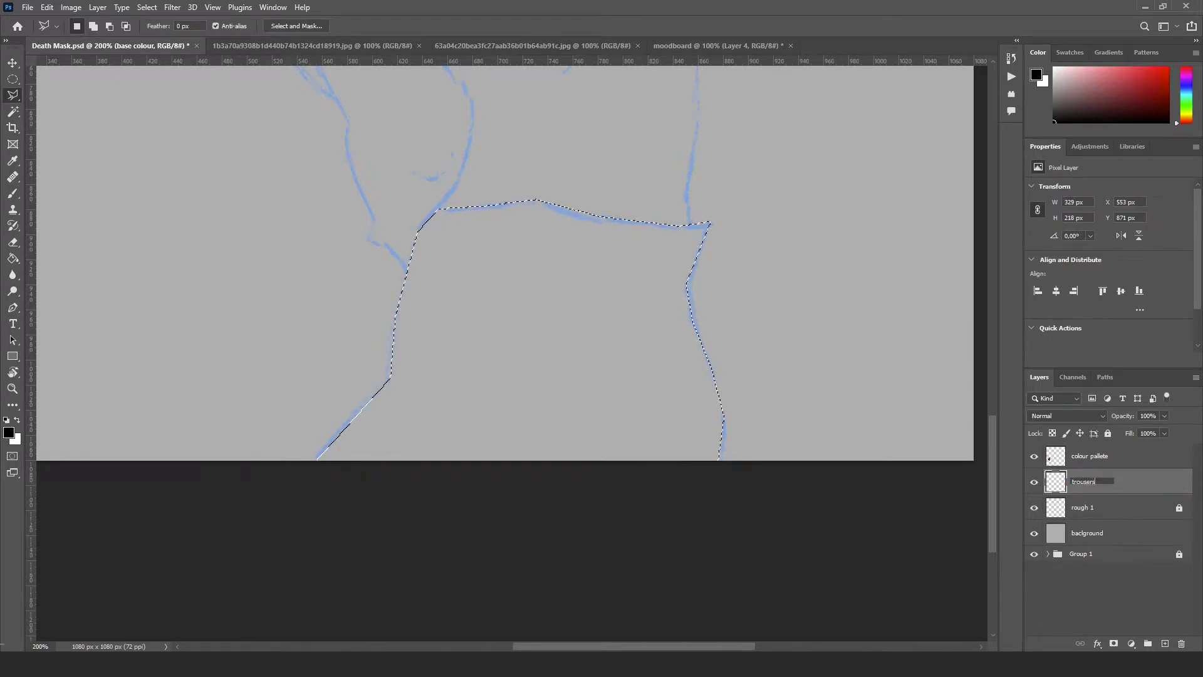
{"action": "key", "text": "Return"}
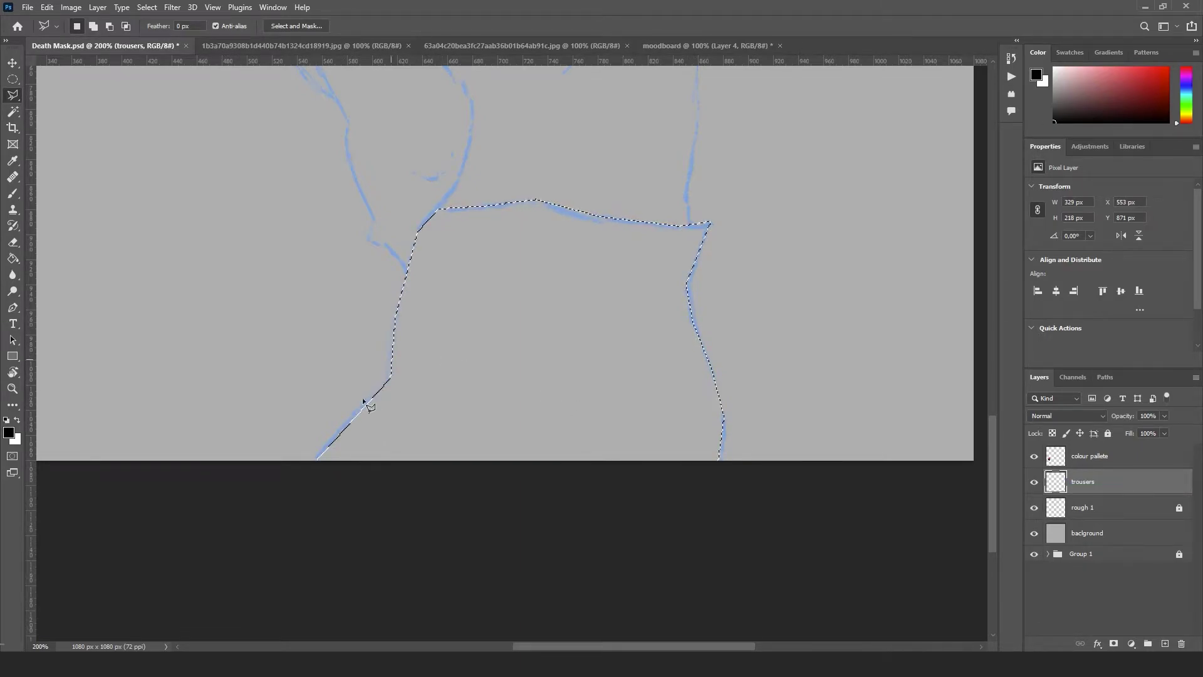
{"action": "key", "text": "b"}
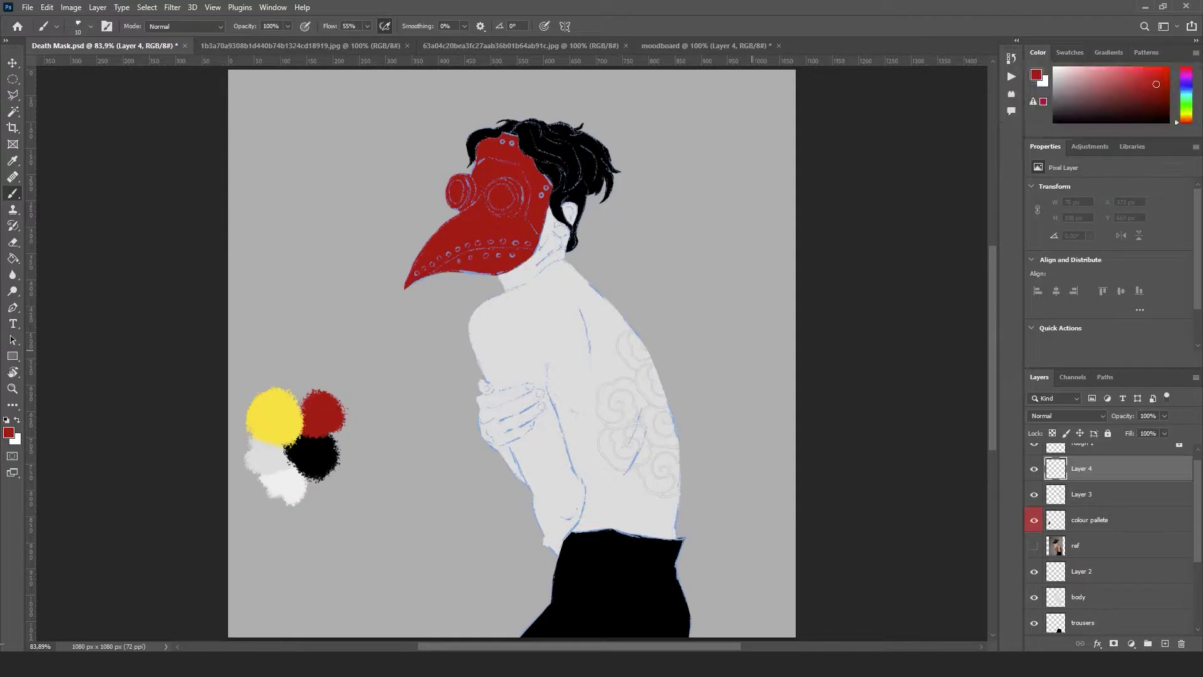
Zoom to 300% on the back and trace the first top cloud's outline in red
{"action": "key", "text": "ctrl+plus"}
{"action": "key", "text": "ctrl+plus"}
{"action": "key", "text": "ctrl+plus"}
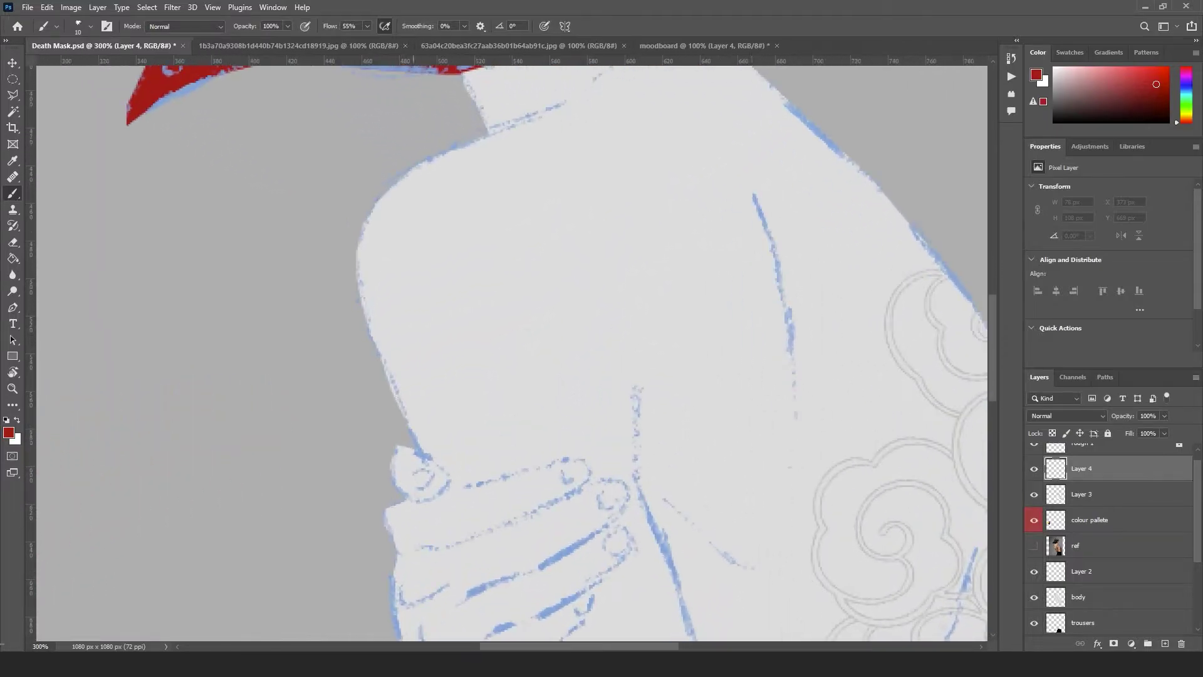
{"action": "left_click_drag", "start_coordinate": [891, 346], "coordinate": [521, 308]}
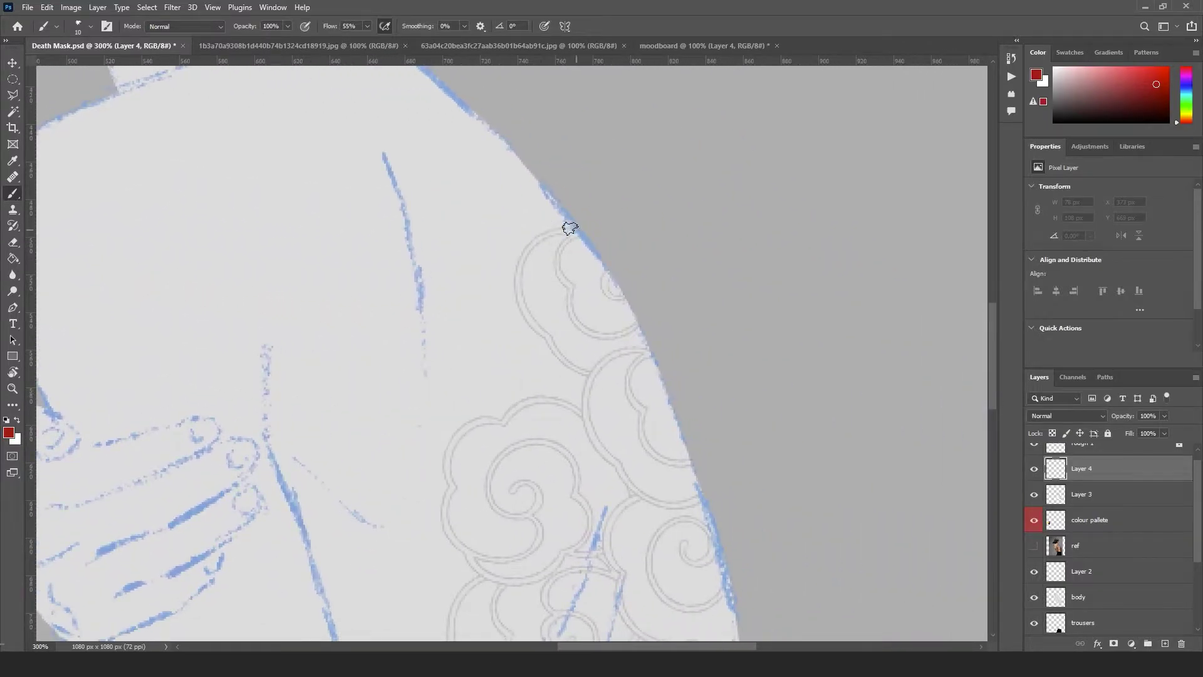
{"action": "mouse_move", "coordinate": [569, 229]}
{"action": "left_mouse_down"}
{"action": "mouse_move", "coordinate": [538, 236]}
{"action": "mouse_move", "coordinate": [517, 288]}
{"action": "left_mouse_up"}
{"action": "left_click_drag", "start_coordinate": [533, 246], "coordinate": [530, 318]}
{"action": "mouse_move", "coordinate": [523, 273]}
{"action": "left_mouse_down"}
{"action": "mouse_move", "coordinate": [532, 332]}
{"action": "mouse_move", "coordinate": [585, 371]}
{"action": "left_mouse_up"}
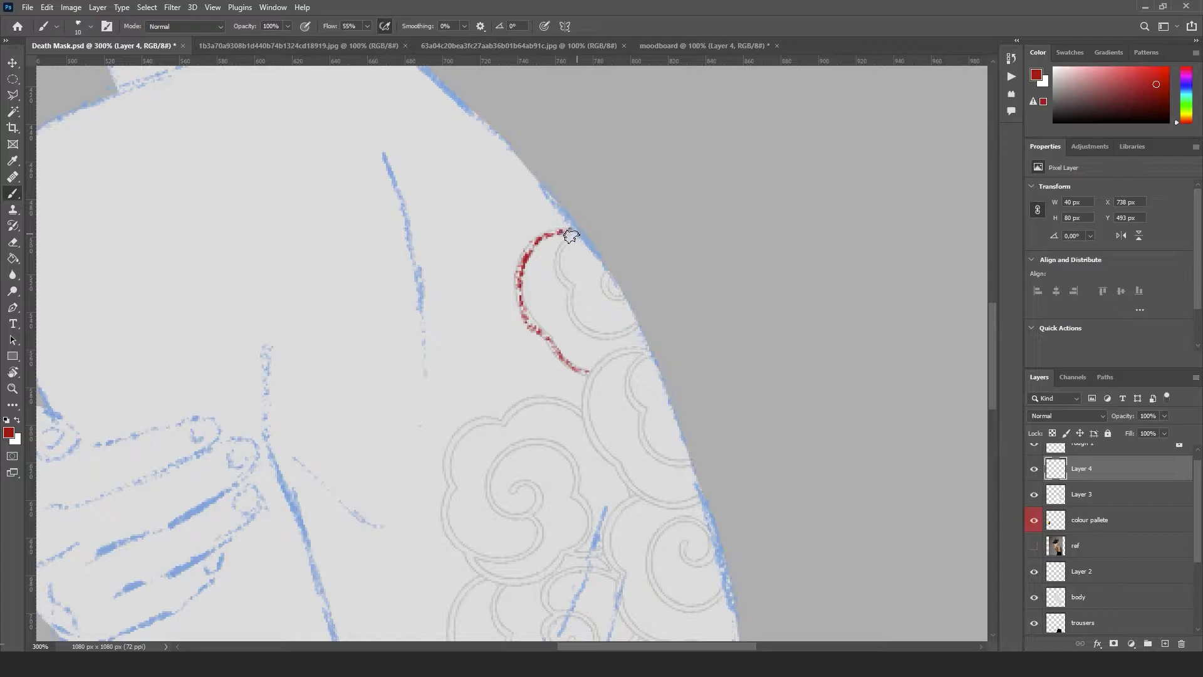
{"action": "mouse_move", "coordinate": [570, 236]}
{"action": "left_mouse_down"}
{"action": "mouse_move", "coordinate": [558, 269]}
{"action": "mouse_move", "coordinate": [572, 275]}
{"action": "mouse_move", "coordinate": [566, 313]}
{"action": "mouse_move", "coordinate": [593, 330]}
{"action": "mouse_move", "coordinate": [572, 311]}
{"action": "mouse_move", "coordinate": [637, 324]}
{"action": "left_mouse_up"}
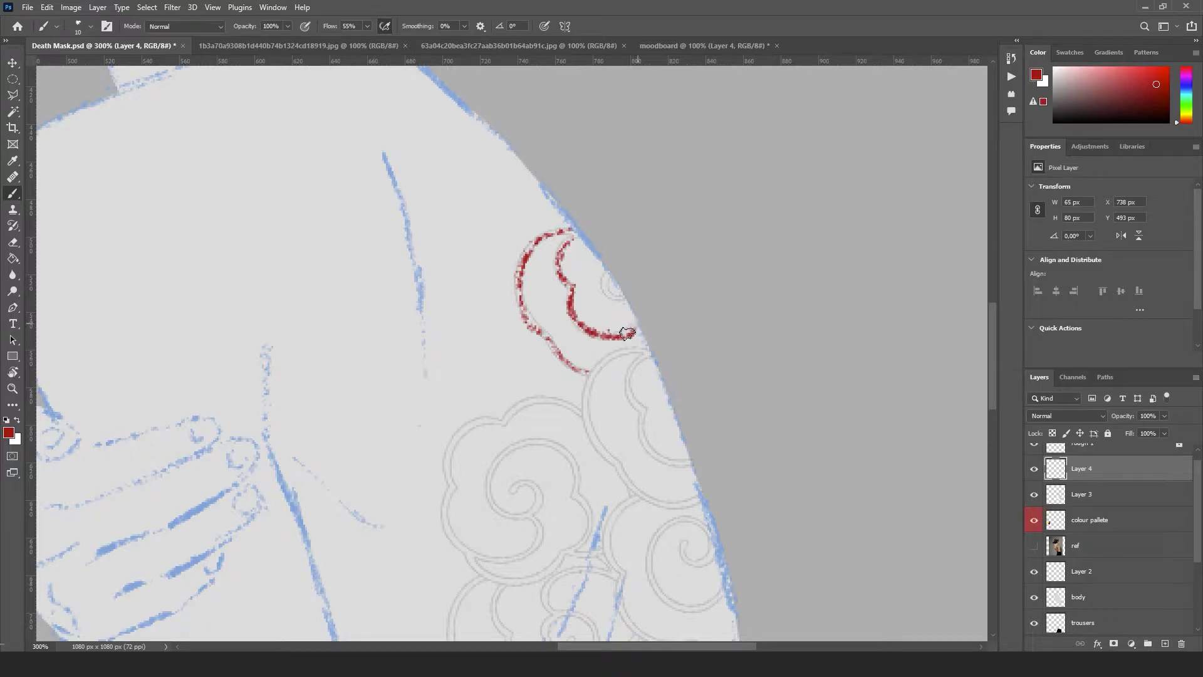
{"action": "mouse_move", "coordinate": [607, 275]}
{"action": "left_mouse_down"}
{"action": "mouse_move", "coordinate": [617, 299]}
{"action": "mouse_move", "coordinate": [620, 283]}
{"action": "mouse_move", "coordinate": [609, 281]}
{"action": "mouse_move", "coordinate": [612, 296]}
{"action": "mouse_move", "coordinate": [625, 293]}
{"action": "left_mouse_up"}
{"action": "key", "text": "ctrl+z"}
Trace the second top cloud's outline in red, undoing a too-thick inner curl
{"action": "mouse_move", "coordinate": [637, 357]}
{"action": "left_mouse_down"}
{"action": "mouse_move", "coordinate": [589, 383]}
{"action": "mouse_move", "coordinate": [607, 461]}
{"action": "mouse_move", "coordinate": [657, 503]}
{"action": "mouse_move", "coordinate": [697, 497]}
{"action": "left_mouse_up"}
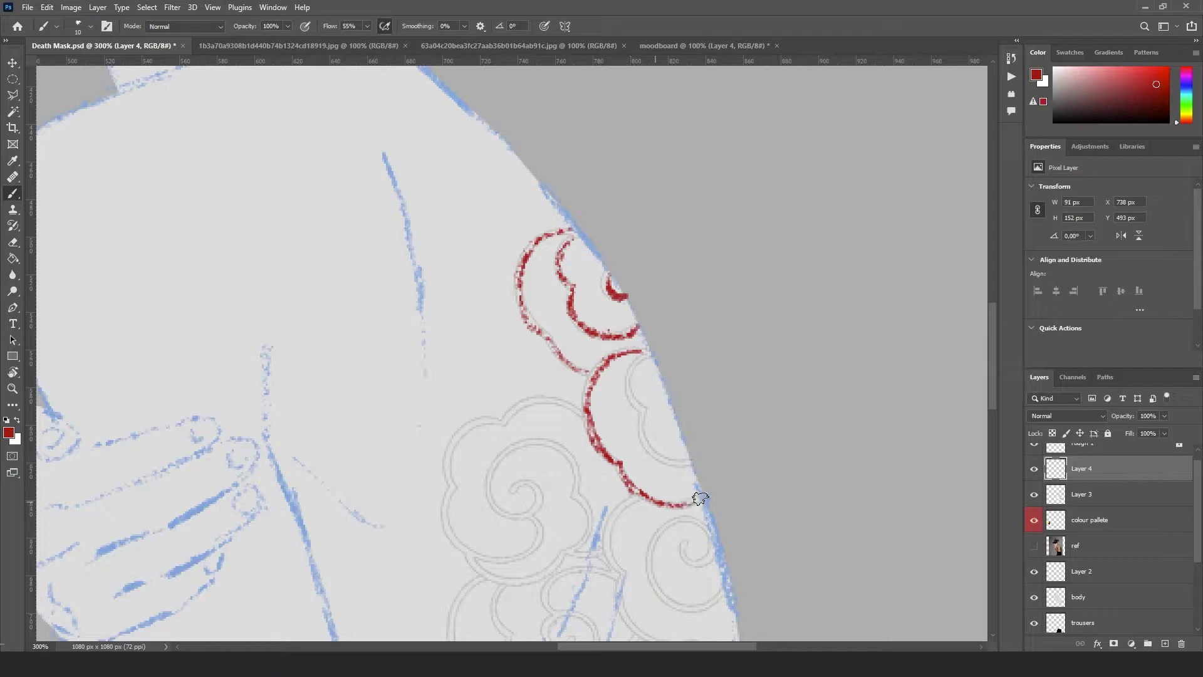
{"action": "mouse_move", "coordinate": [645, 408]}
{"action": "left_mouse_down"}
{"action": "mouse_move", "coordinate": [648, 446]}
{"action": "mouse_move", "coordinate": [696, 467]}
{"action": "mouse_move", "coordinate": [650, 450]}
{"action": "mouse_move", "coordinate": [649, 412]}
{"action": "mouse_move", "coordinate": [652, 441]}
{"action": "mouse_move", "coordinate": [683, 462]}
{"action": "mouse_move", "coordinate": [645, 358]}
{"action": "left_mouse_up"}
{"action": "key", "text": "ctrl+z"}
{"action": "key", "text": "ctrl+z"}
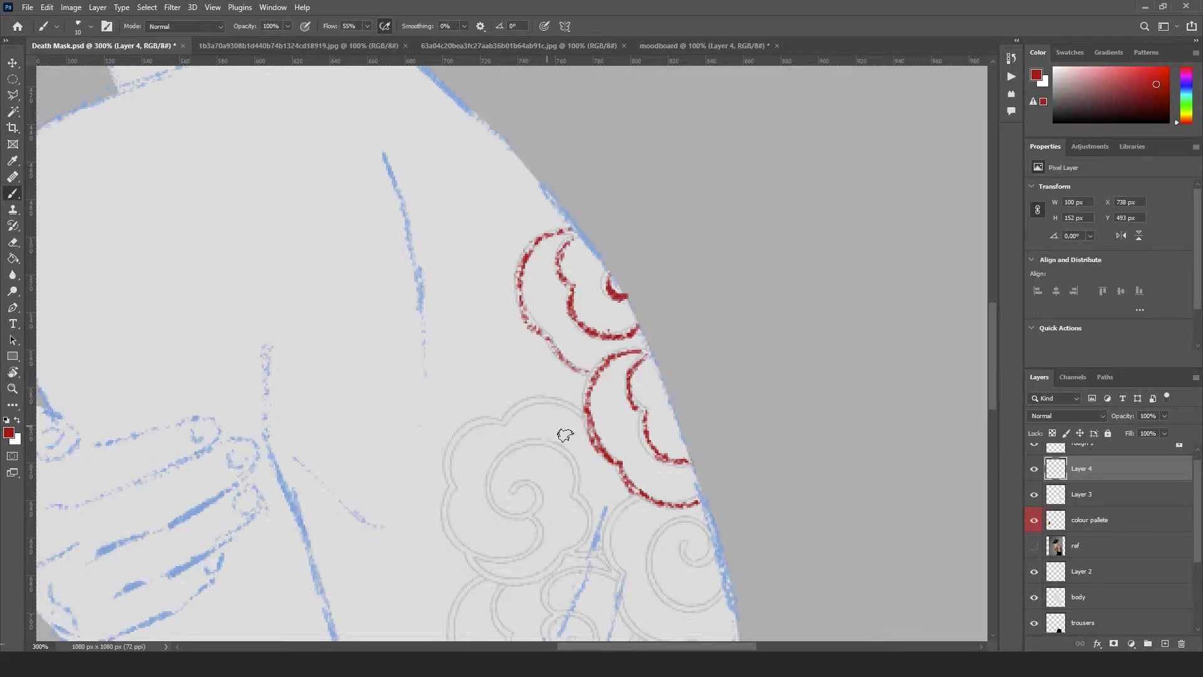
{"action": "left_click_drag", "start_coordinate": [537, 384], "coordinate": [474, 318]}
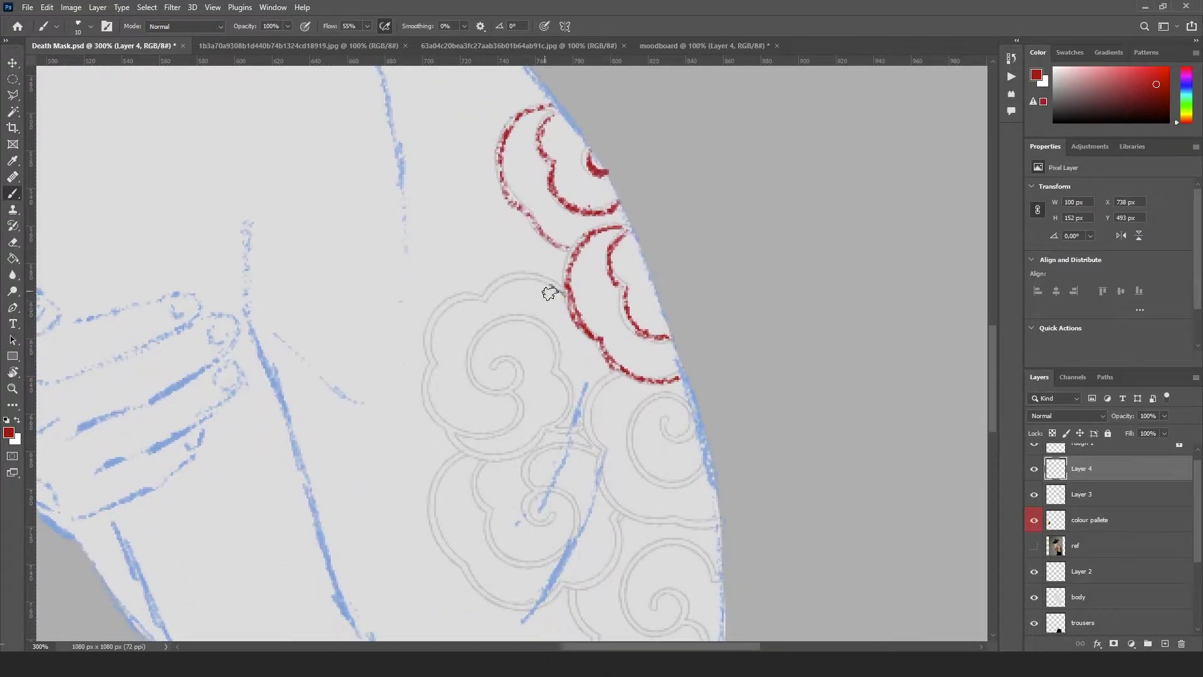
Trace the top and bottom edges of the next lower cloud in red
{"action": "mouse_move", "coordinate": [567, 294]}
{"action": "left_mouse_down"}
{"action": "mouse_move", "coordinate": [495, 295]}
{"action": "mouse_move", "coordinate": [435, 339]}
{"action": "mouse_move", "coordinate": [438, 363]}
{"action": "mouse_move", "coordinate": [498, 425]}
{"action": "mouse_move", "coordinate": [515, 404]}
{"action": "mouse_move", "coordinate": [501, 395]}
{"action": "left_mouse_up"}
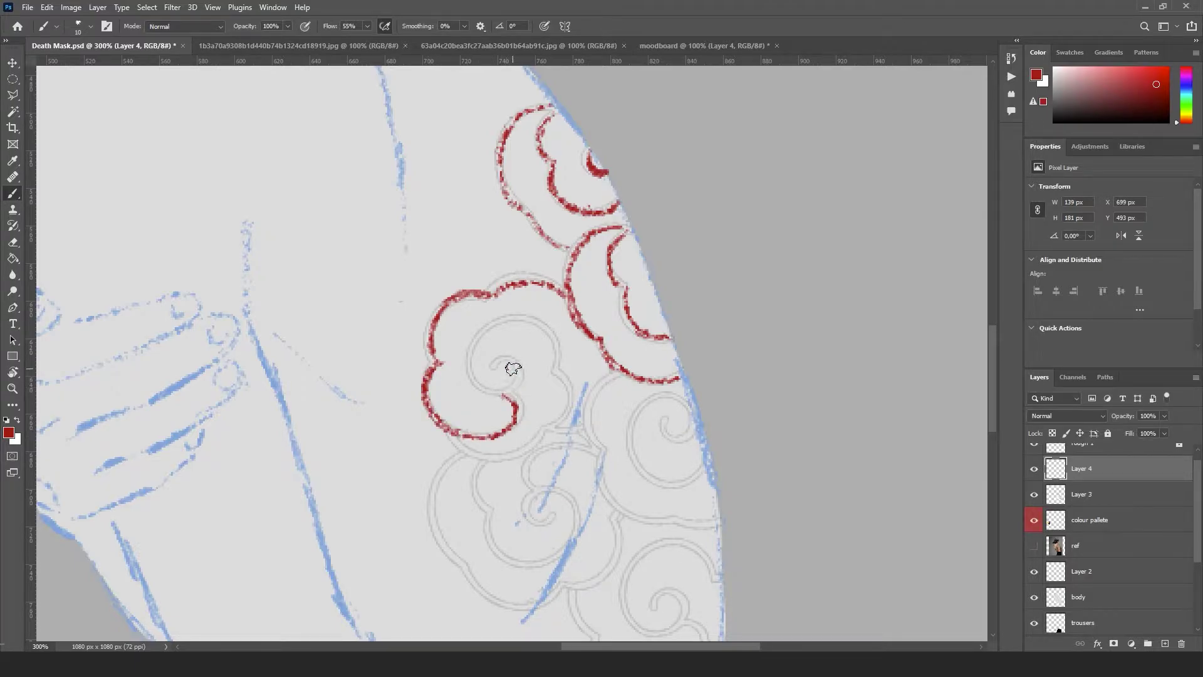
{"action": "mouse_move", "coordinate": [451, 432]}
{"action": "left_mouse_down"}
{"action": "mouse_move", "coordinate": [482, 446]}
{"action": "mouse_move", "coordinate": [536, 434]}
{"action": "mouse_move", "coordinate": [567, 390]}
{"action": "mouse_move", "coordinate": [544, 322]}
{"action": "mouse_move", "coordinate": [509, 321]}
{"action": "mouse_move", "coordinate": [478, 340]}
{"action": "mouse_move", "coordinate": [476, 386]}
{"action": "mouse_move", "coordinate": [501, 390]}
{"action": "mouse_move", "coordinate": [495, 367]}
{"action": "left_mouse_up"}
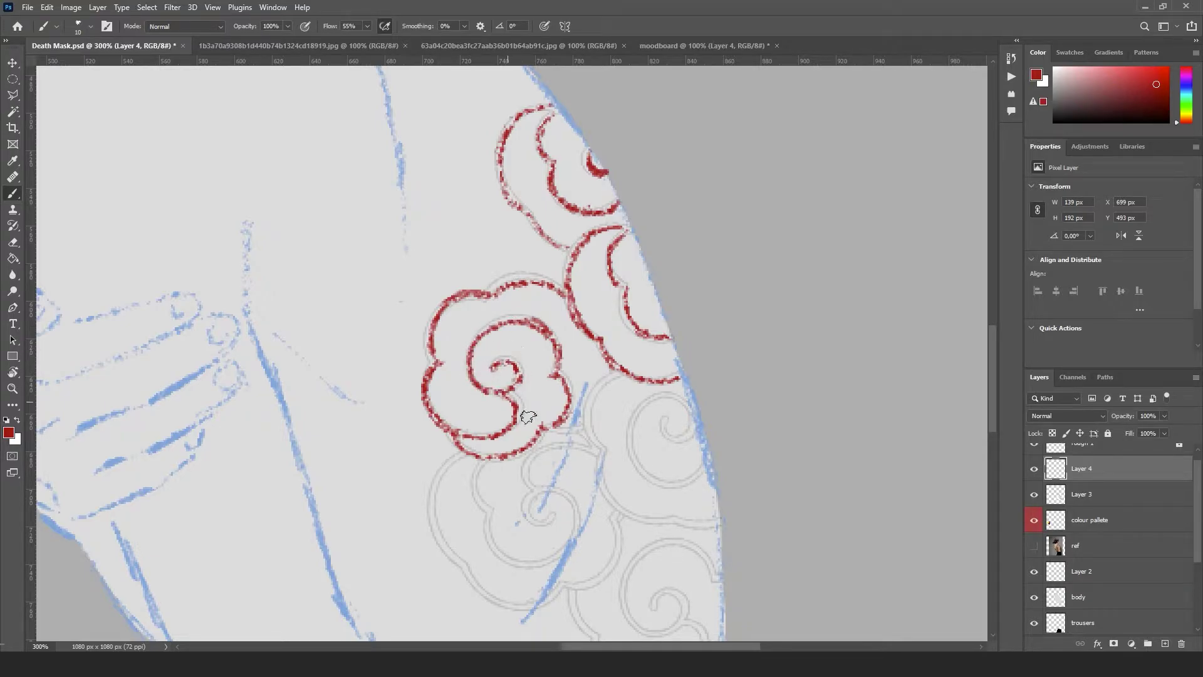
{"action": "mouse_move", "coordinate": [571, 426]}
{"action": "left_mouse_down"}
{"action": "mouse_move", "coordinate": [544, 430]}
{"action": "mouse_move", "coordinate": [584, 421]}
{"action": "mouse_move", "coordinate": [549, 427]}
{"action": "left_mouse_up"}
Trace the right cloud's outline and inner spiral, then begin the lower-left cloud
{"action": "left_click_drag", "start_coordinate": [612, 379], "coordinate": [589, 415]}
{"action": "mouse_move", "coordinate": [609, 375]}
{"action": "left_mouse_down"}
{"action": "mouse_move", "coordinate": [596, 476]}
{"action": "mouse_move", "coordinate": [640, 519]}
{"action": "mouse_move", "coordinate": [722, 522]}
{"action": "left_mouse_up"}
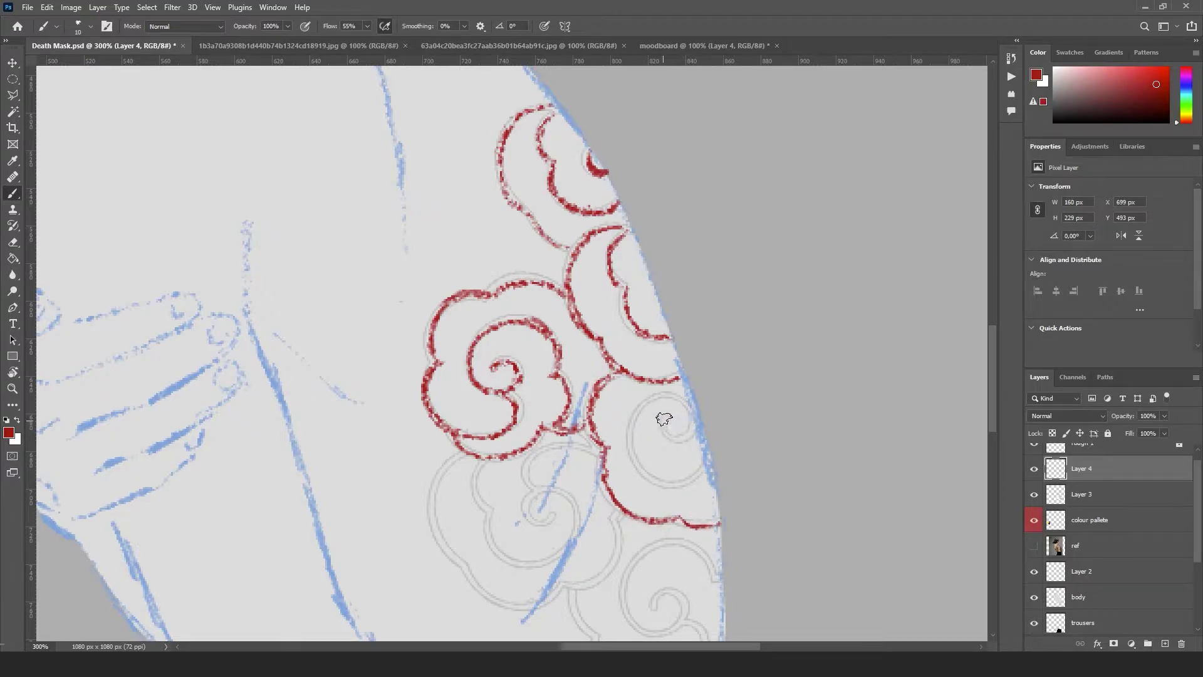
{"action": "mouse_move", "coordinate": [664, 419]}
{"action": "left_mouse_down"}
{"action": "mouse_move", "coordinate": [676, 439]}
{"action": "mouse_move", "coordinate": [692, 414]}
{"action": "mouse_move", "coordinate": [659, 400]}
{"action": "mouse_move", "coordinate": [634, 416]}
{"action": "mouse_move", "coordinate": [628, 453]}
{"action": "mouse_move", "coordinate": [659, 483]}
{"action": "mouse_move", "coordinate": [681, 482]}
{"action": "mouse_move", "coordinate": [693, 461]}
{"action": "left_mouse_up"}
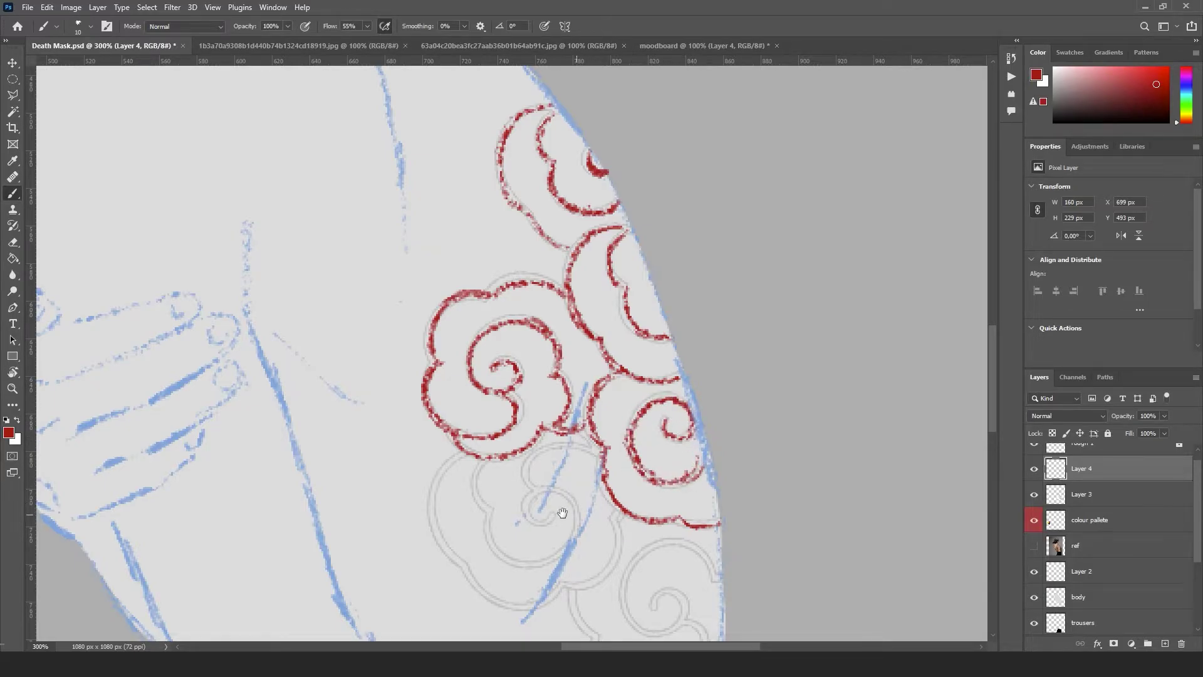
{"action": "left_click_drag", "start_coordinate": [562, 512], "coordinate": [577, 366]}
{"action": "mouse_move", "coordinate": [624, 319]}
{"action": "left_mouse_down"}
{"action": "mouse_move", "coordinate": [573, 343]}
{"action": "mouse_move", "coordinate": [645, 333]}
{"action": "left_mouse_up"}
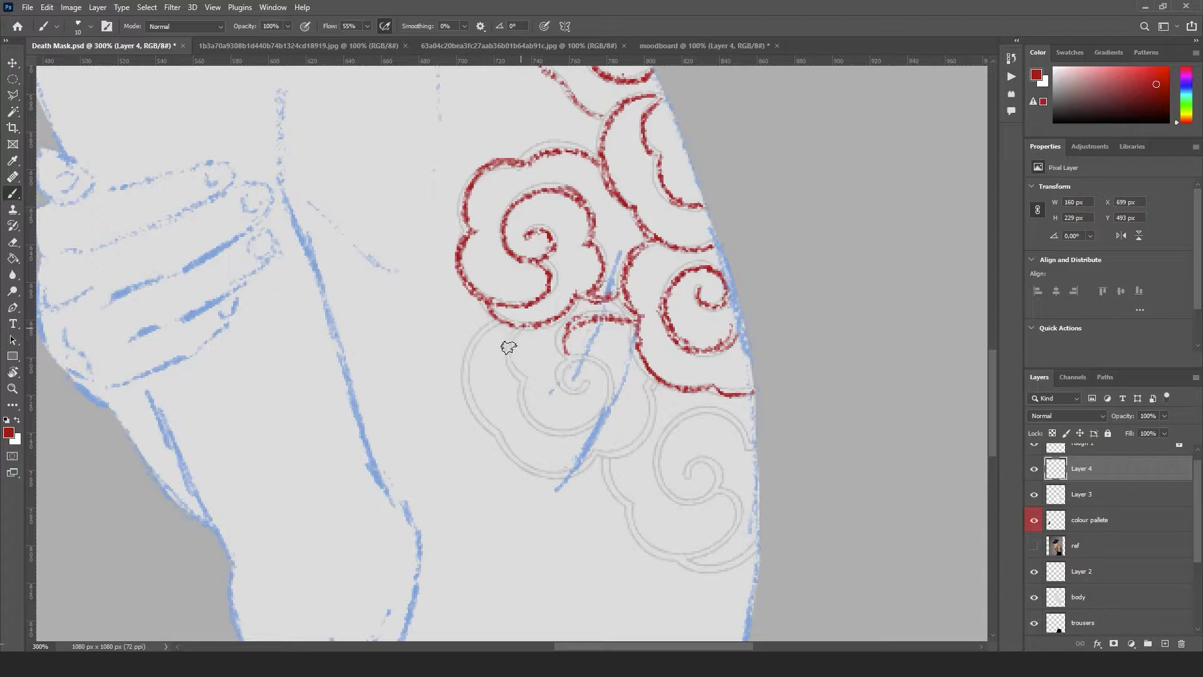
Trace the lower clouds and the bottom spiral in red, then fit the canvas on screen
{"action": "mouse_move", "coordinate": [522, 325]}
{"action": "left_mouse_down"}
{"action": "mouse_move", "coordinate": [519, 383]}
{"action": "mouse_move", "coordinate": [607, 406]}
{"action": "mouse_move", "coordinate": [584, 377]}
{"action": "mouse_move", "coordinate": [585, 388]}
{"action": "left_mouse_up"}
{"action": "mouse_move", "coordinate": [486, 328]}
{"action": "left_mouse_down"}
{"action": "mouse_move", "coordinate": [467, 349]}
{"action": "mouse_move", "coordinate": [478, 408]}
{"action": "mouse_move", "coordinate": [515, 454]}
{"action": "mouse_move", "coordinate": [563, 473]}
{"action": "mouse_move", "coordinate": [555, 463]}
{"action": "mouse_move", "coordinate": [600, 438]}
{"action": "mouse_move", "coordinate": [632, 449]}
{"action": "mouse_move", "coordinate": [653, 420]}
{"action": "mouse_move", "coordinate": [644, 394]}
{"action": "left_mouse_up"}
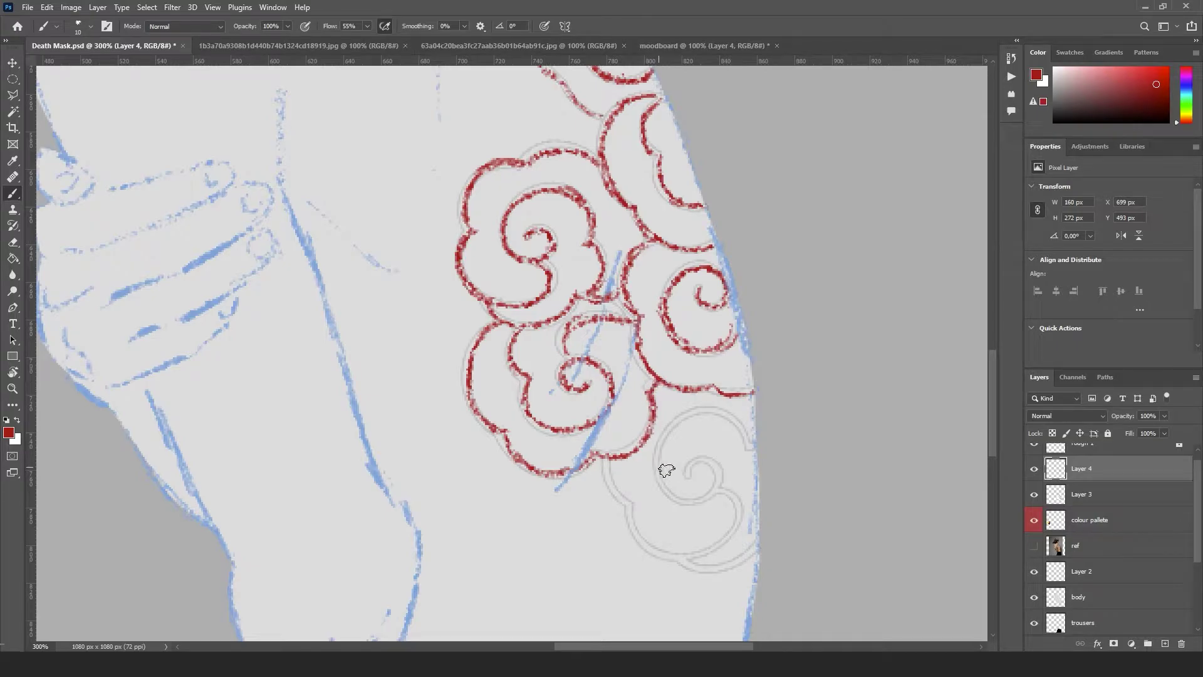
{"action": "mouse_move", "coordinate": [612, 453]}
{"action": "left_mouse_down"}
{"action": "mouse_move", "coordinate": [613, 484]}
{"action": "mouse_move", "coordinate": [636, 499]}
{"action": "mouse_move", "coordinate": [645, 538]}
{"action": "mouse_move", "coordinate": [720, 539]}
{"action": "mouse_move", "coordinate": [741, 499]}
{"action": "mouse_move", "coordinate": [729, 508]}
{"action": "left_mouse_up"}
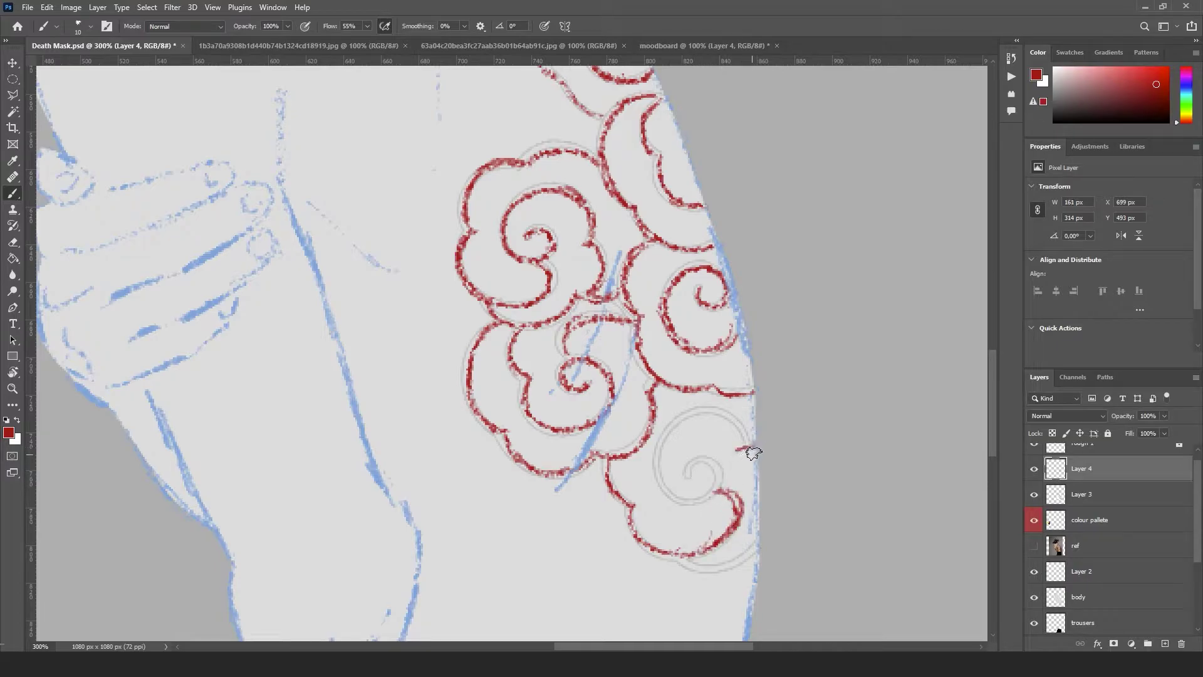
{"action": "mouse_move", "coordinate": [743, 441]}
{"action": "left_mouse_down"}
{"action": "mouse_move", "coordinate": [700, 408]}
{"action": "mouse_move", "coordinate": [665, 451]}
{"action": "mouse_move", "coordinate": [713, 498]}
{"action": "mouse_move", "coordinate": [701, 472]}
{"action": "mouse_move", "coordinate": [691, 483]}
{"action": "left_mouse_up"}
{"action": "mouse_move", "coordinate": [685, 559]}
{"action": "left_mouse_down"}
{"action": "mouse_move", "coordinate": [712, 564]}
{"action": "mouse_move", "coordinate": [761, 544]}
{"action": "left_mouse_up"}
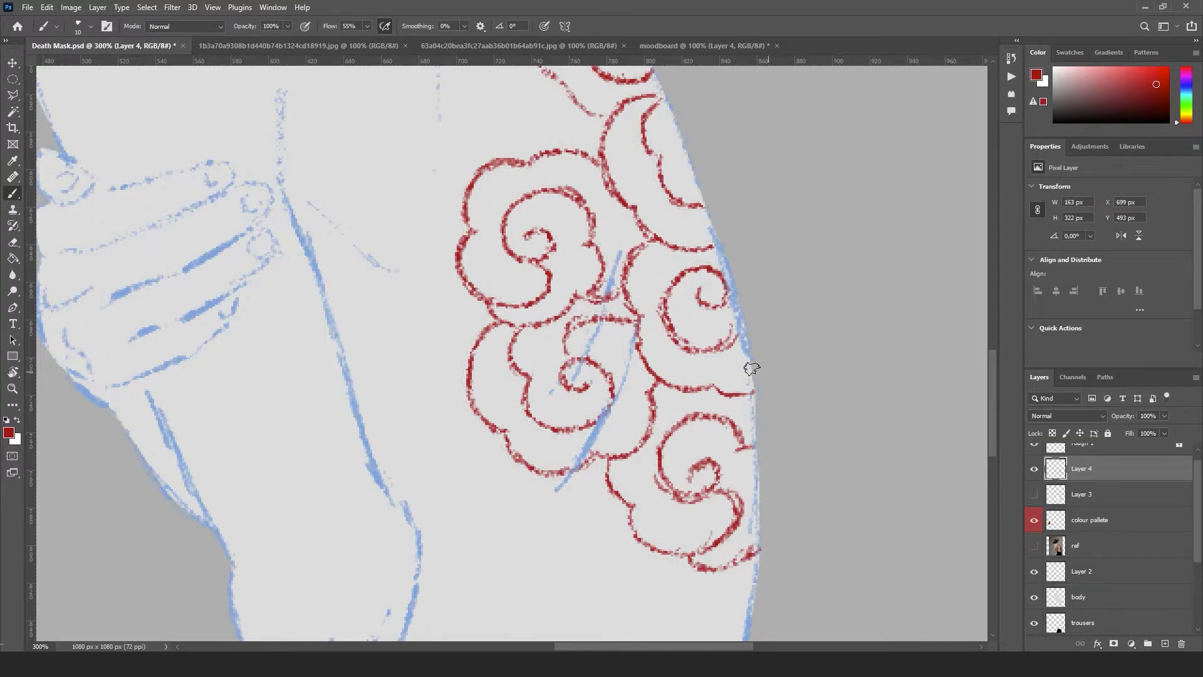
{"action": "key", "text": "ctrl+0"}
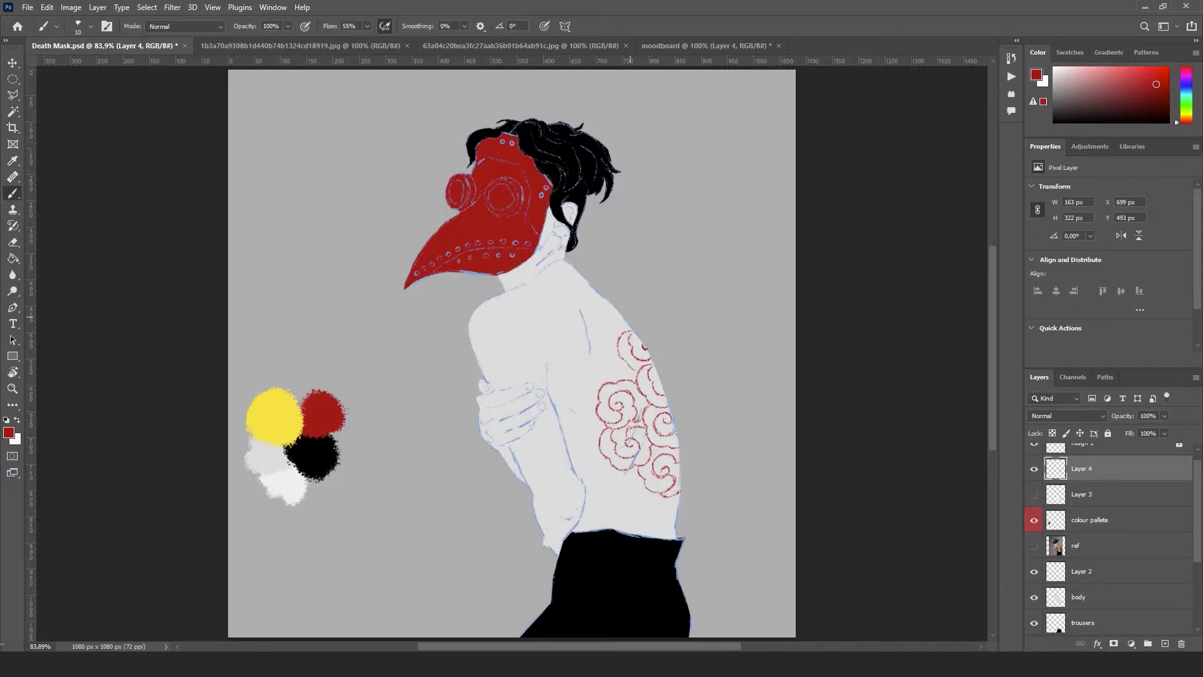
{"action": "left_click", "coordinate": [1064, 415]}
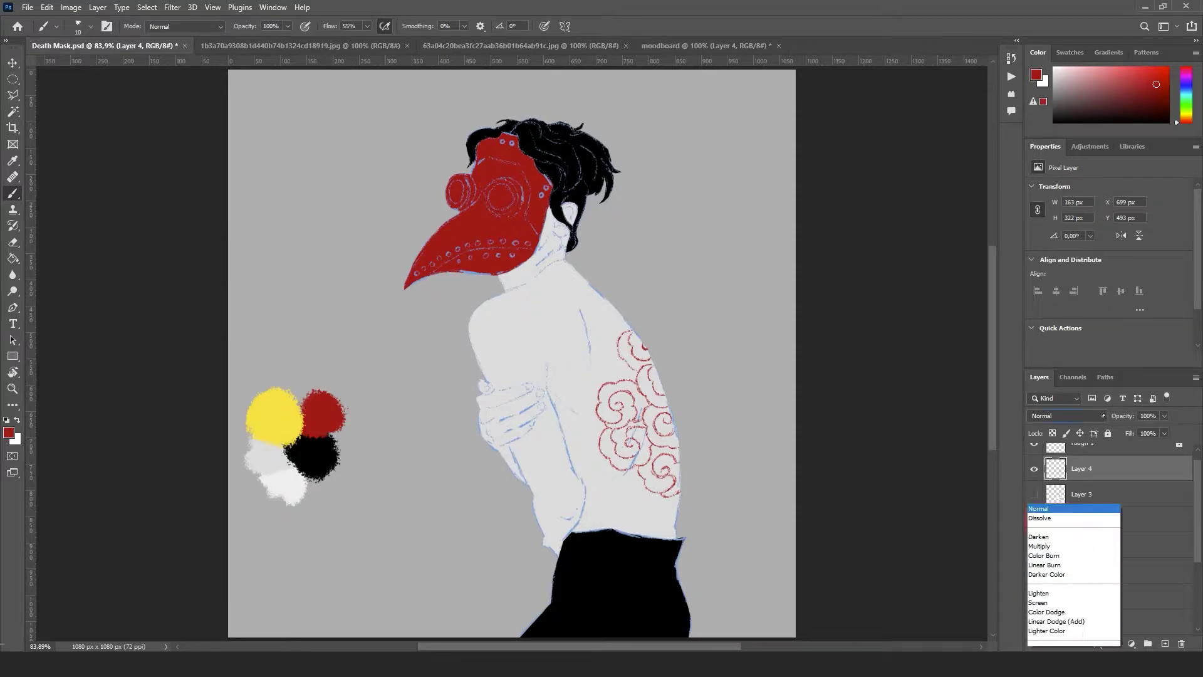
{"action": "left_click", "coordinate": [1066, 387]}
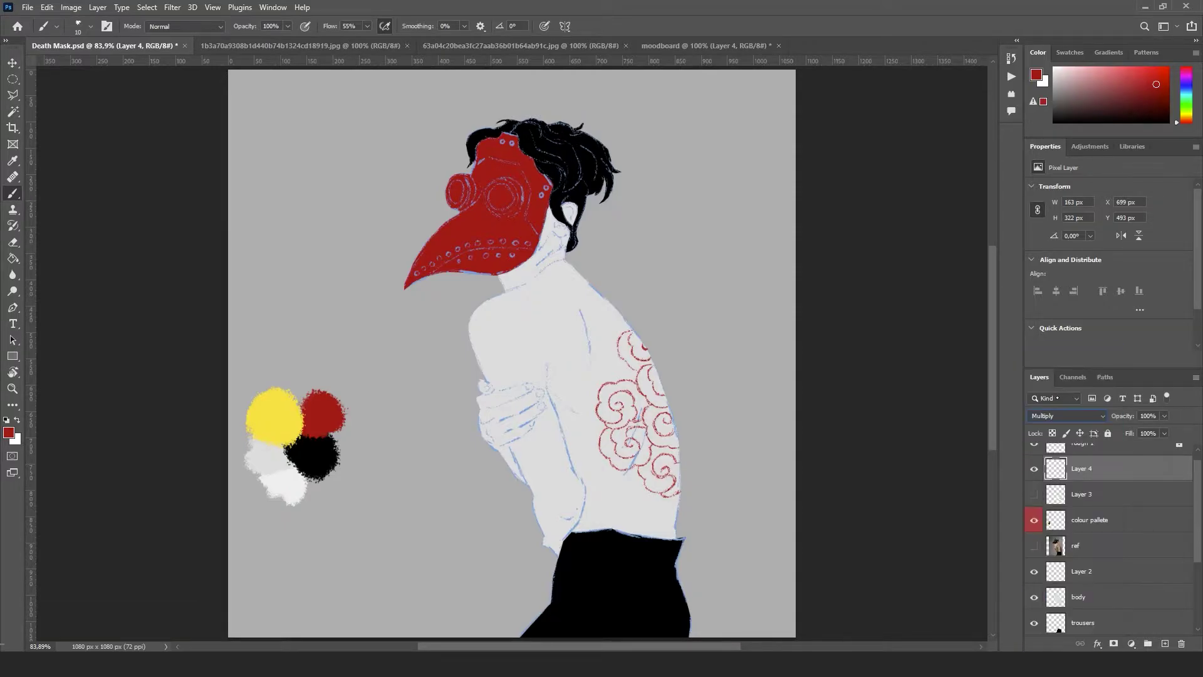
{"action": "left_click", "coordinate": [1065, 416]}
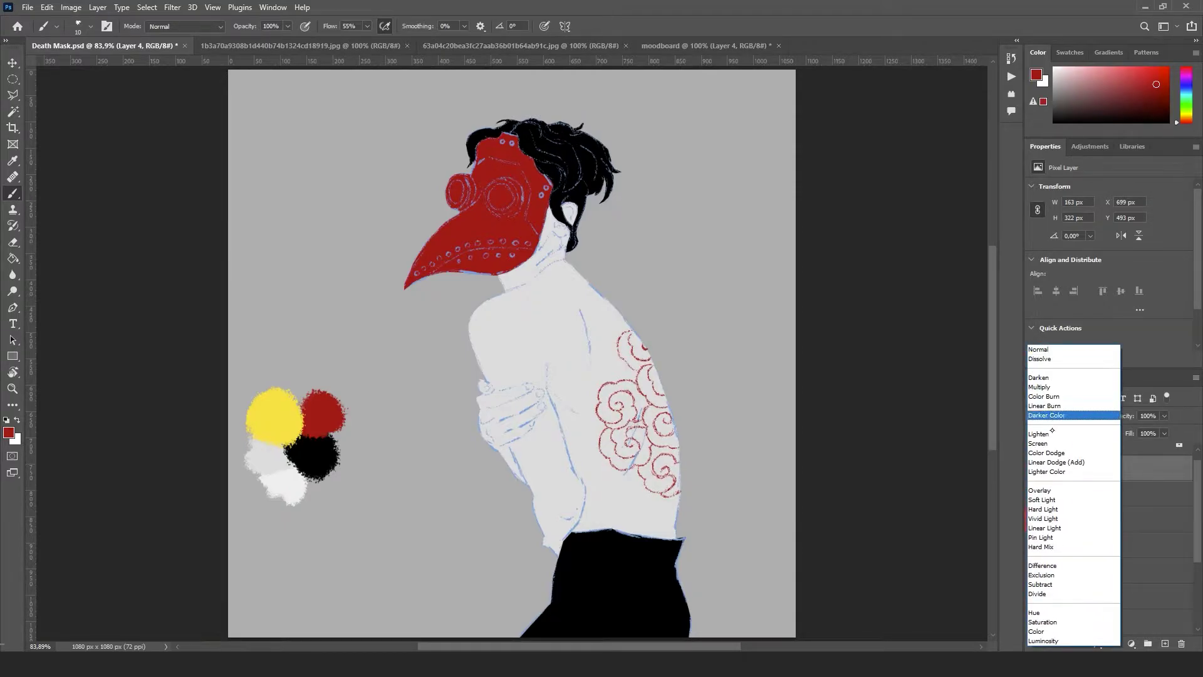
{"action": "left_click", "coordinate": [1052, 435]}
{"action": "left_click", "coordinate": [1078, 417]}
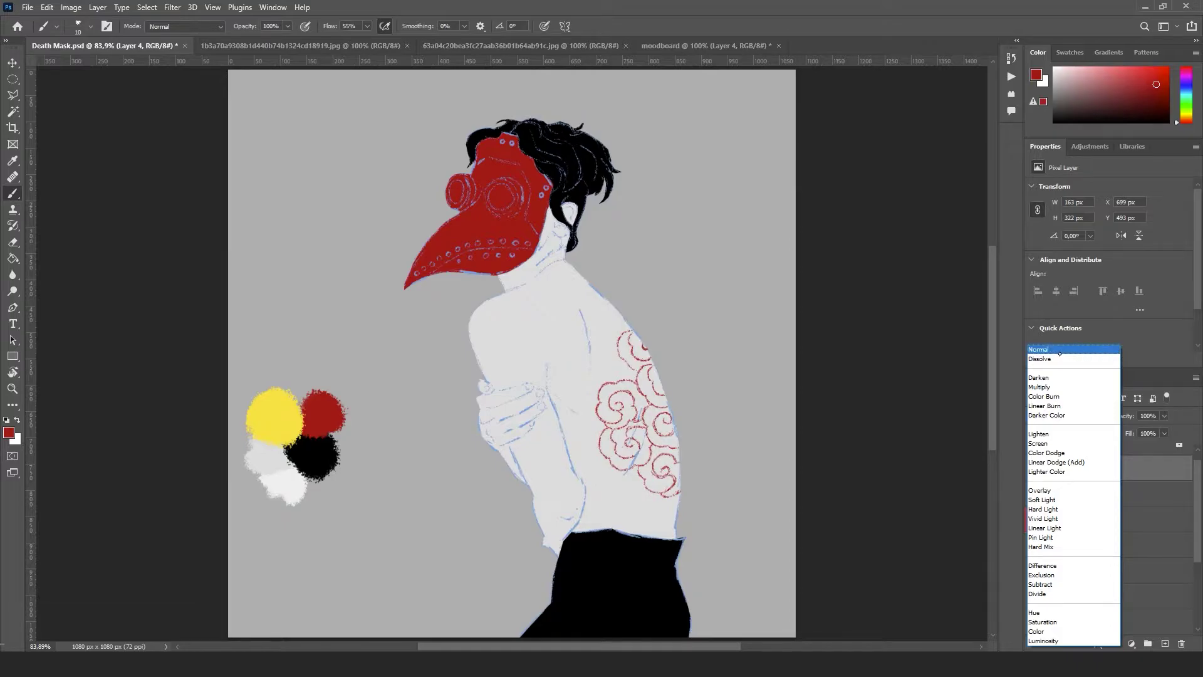
{"action": "left_click", "coordinate": [1043, 349]}
{"action": "left_click", "coordinate": [1164, 416]}
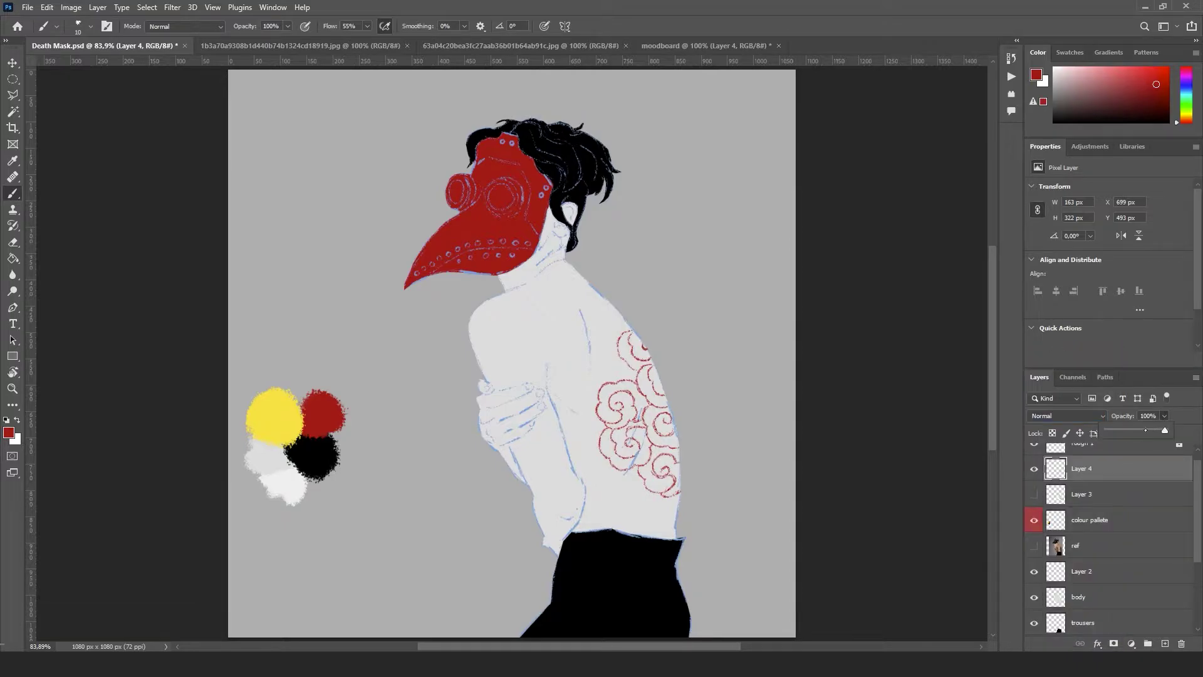
Set Layer 4 to 82% opacity, rename it 'tattoo', then select Layer 2
{"action": "mouse_move", "coordinate": [1145, 430]}
{"action": "left_mouse_down"}
{"action": "mouse_move", "coordinate": [1125, 434]}
{"action": "mouse_move", "coordinate": [1171, 449]}
{"action": "left_mouse_up"}
{"action": "left_click", "coordinate": [1091, 494]}
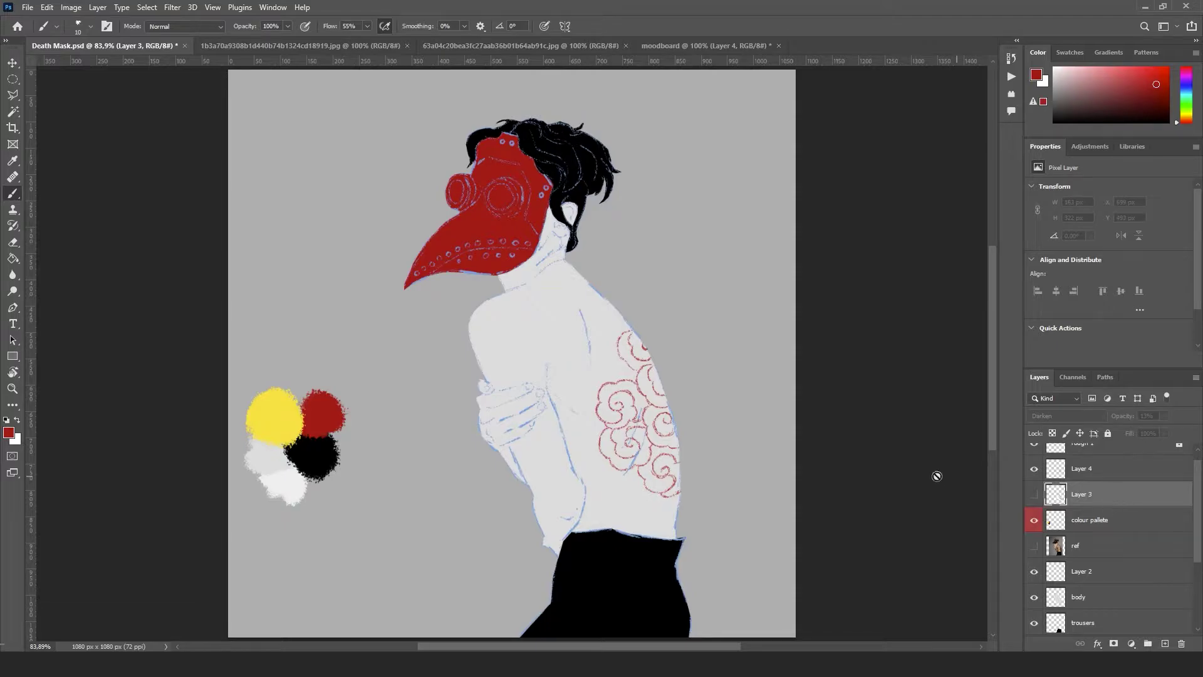
{"action": "left_click", "coordinate": [1106, 477]}
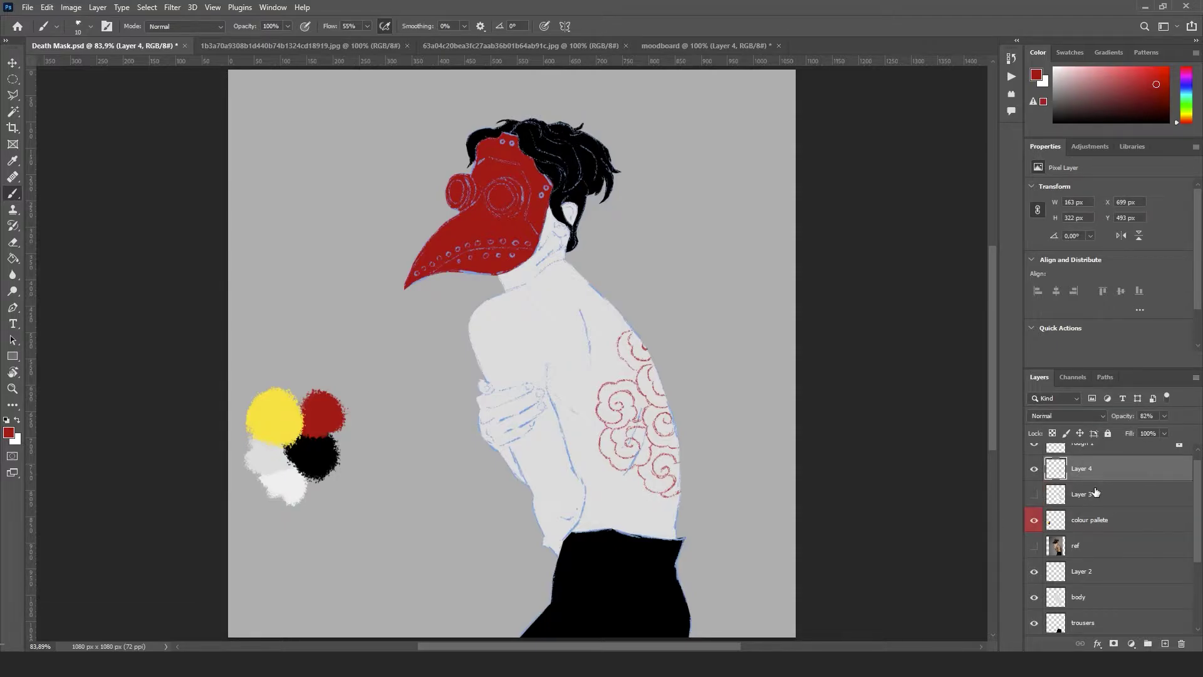
{"action": "double_click", "coordinate": [1092, 468]}
{"action": "type", "text": "tattoo"}
{"action": "key", "text": "Return"}
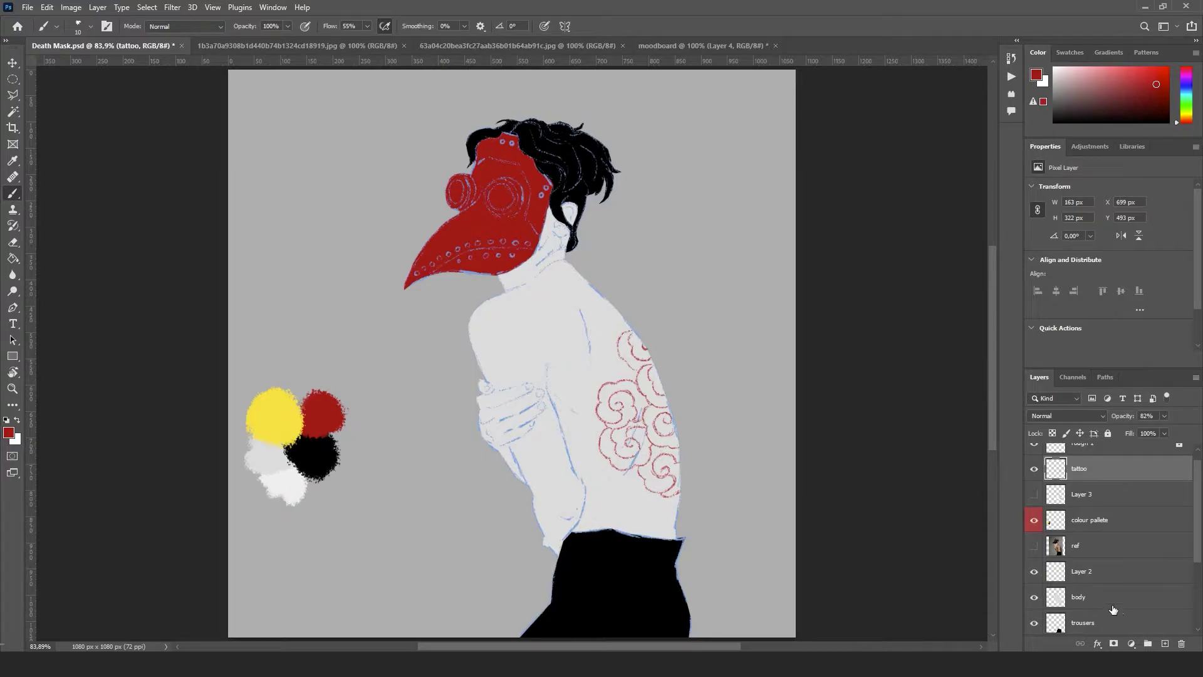
{"action": "scroll", "coordinate": [1182, 598], "scroll_direction": "down", "scroll_amount": 4}
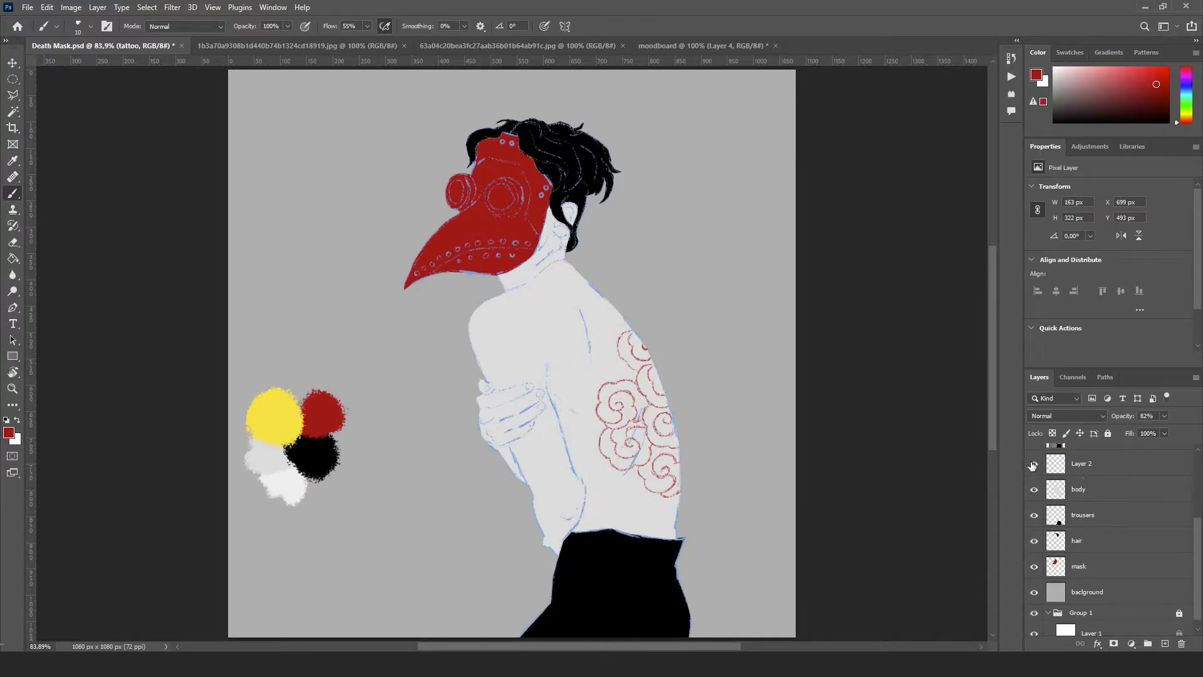
{"action": "left_click", "coordinate": [1080, 467]}
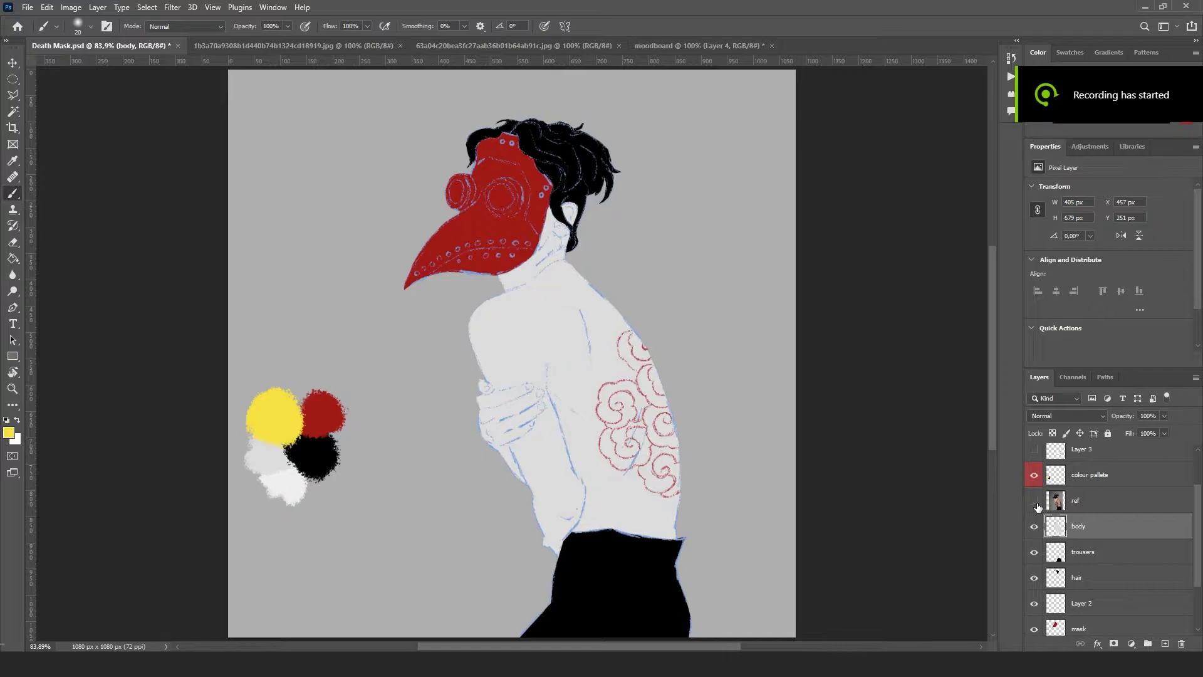
Show the reference photo and add a new layer named 'shadows' above the ref layer
{"action": "left_click", "coordinate": [1034, 501]}
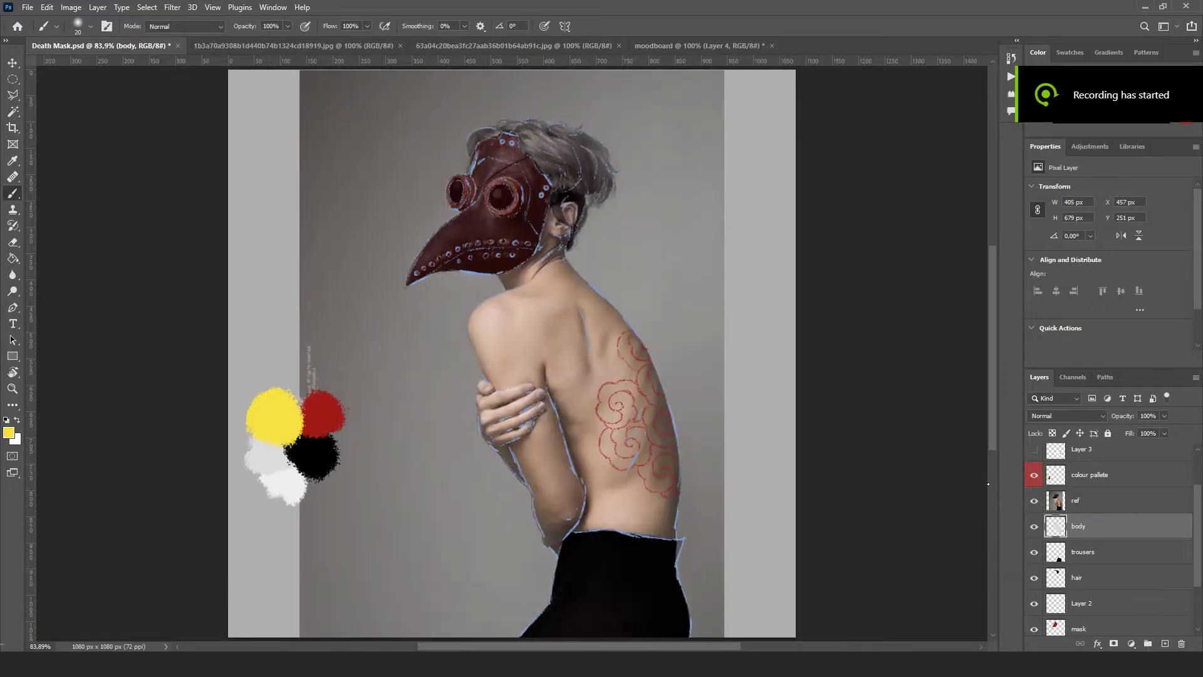
{"action": "left_click", "coordinate": [1165, 644]}
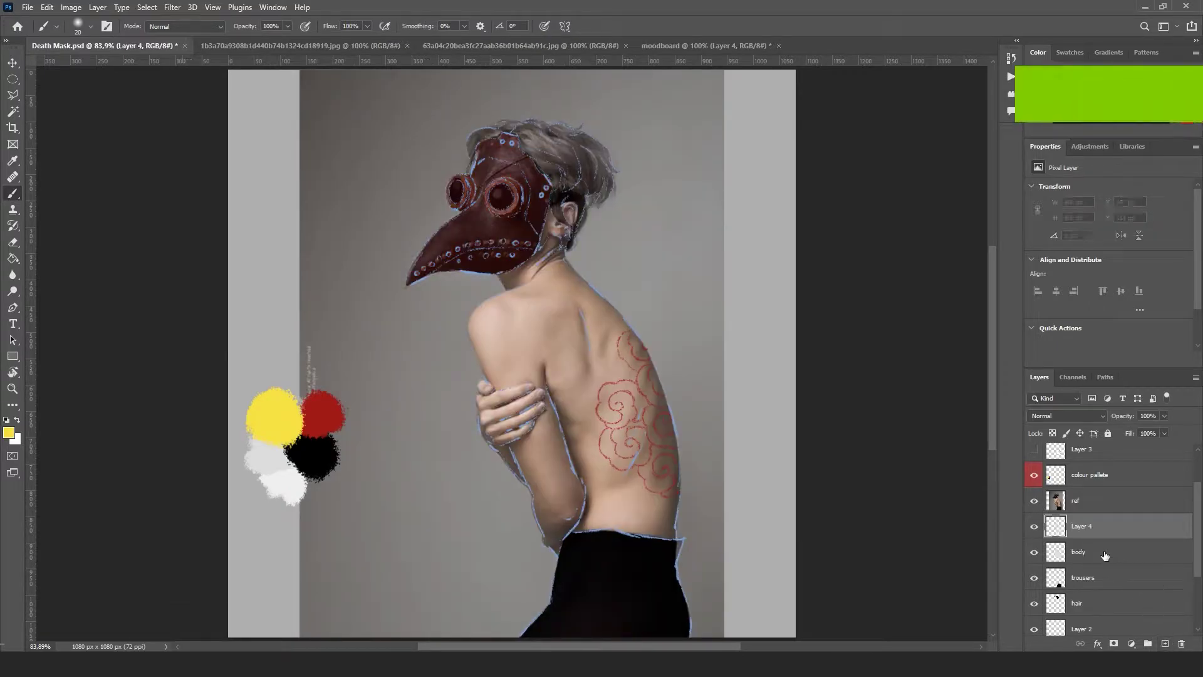
{"action": "double_click", "coordinate": [1082, 527]}
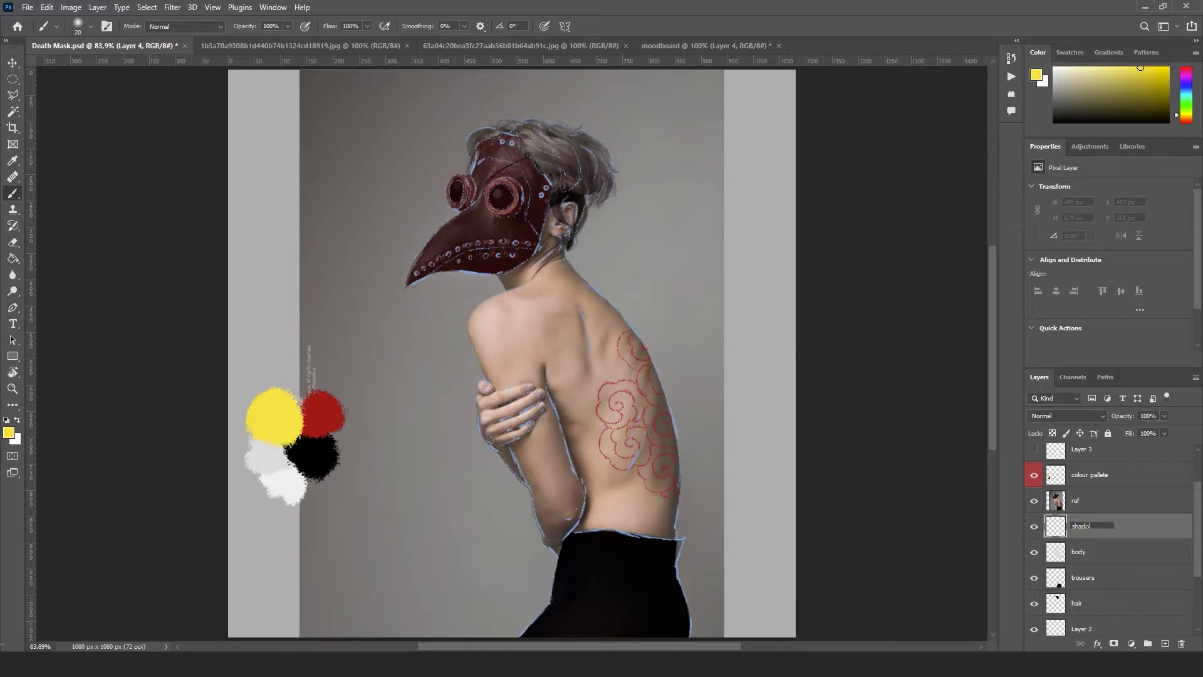
{"action": "type", "text": "shadows"}
{"action": "key", "text": "Return"}
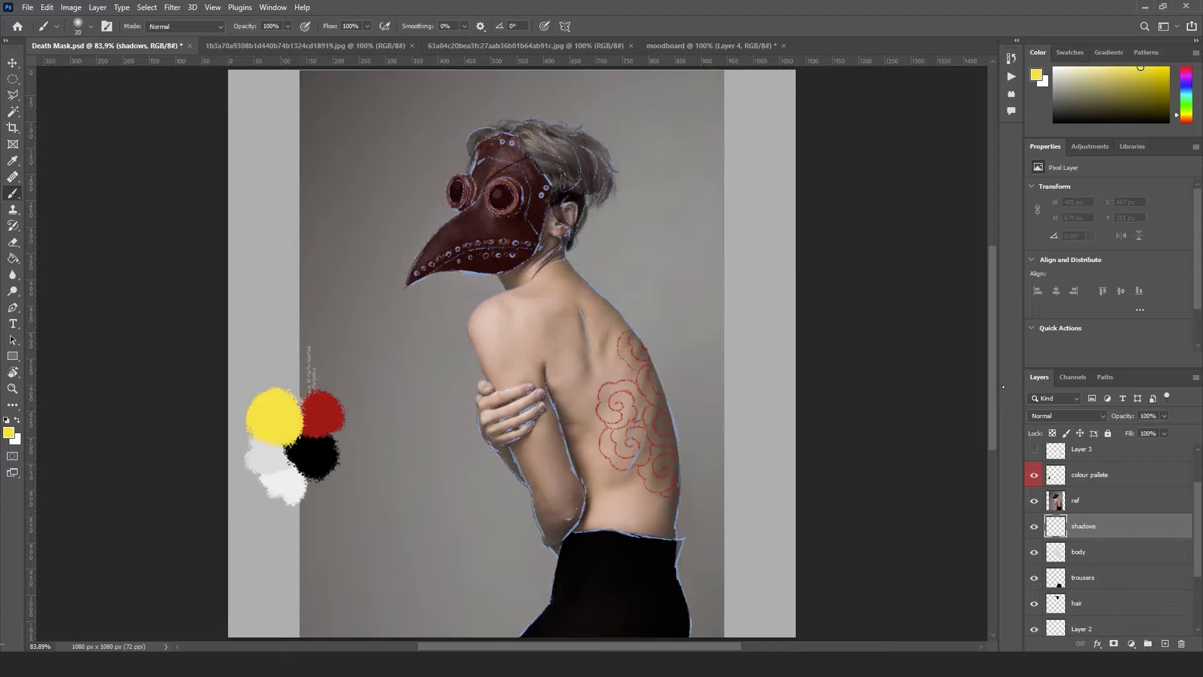
{"action": "left_click_drag", "start_coordinate": [1109, 537], "coordinate": [1137, 503]}
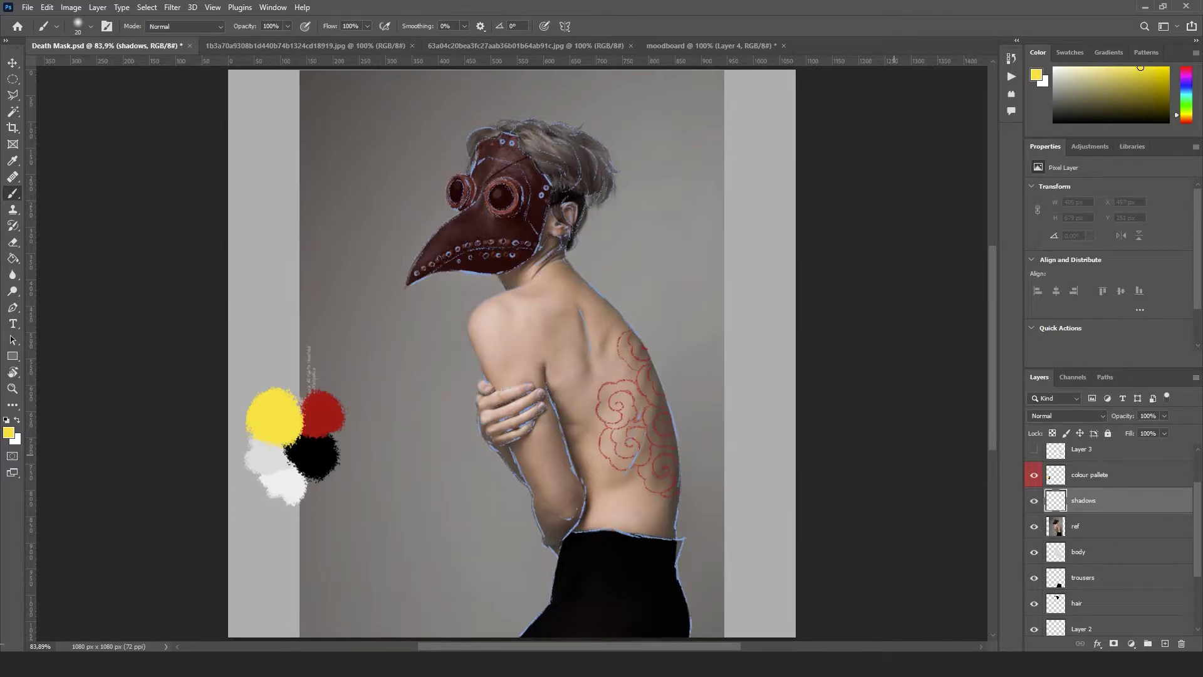
Zoom in on the back and set up the Kyle's Ultimate Pastel Palooza brush at size 15
{"action": "key", "text": "ctrl+plus"}
{"action": "key", "text": "ctrl+plus"}
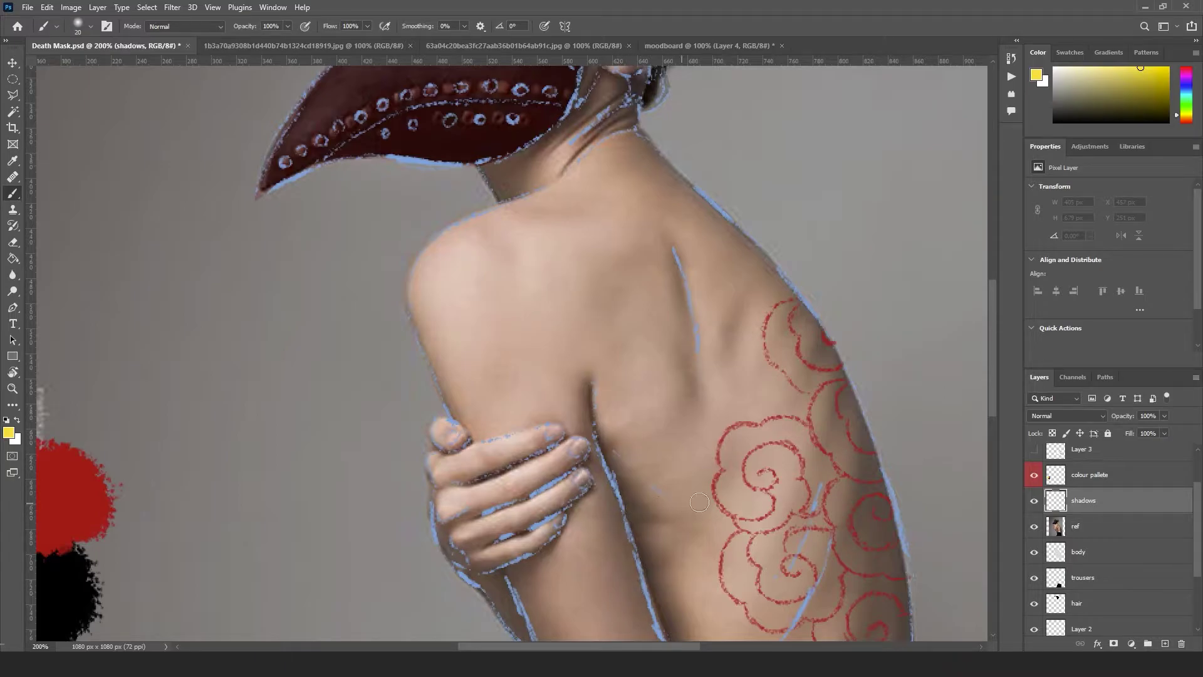
{"action": "mouse_move", "coordinate": [699, 502]}
{"action": "left_mouse_down"}
{"action": "mouse_move", "coordinate": [590, 344]}
{"action": "mouse_move", "coordinate": [540, 305]}
{"action": "left_mouse_up"}
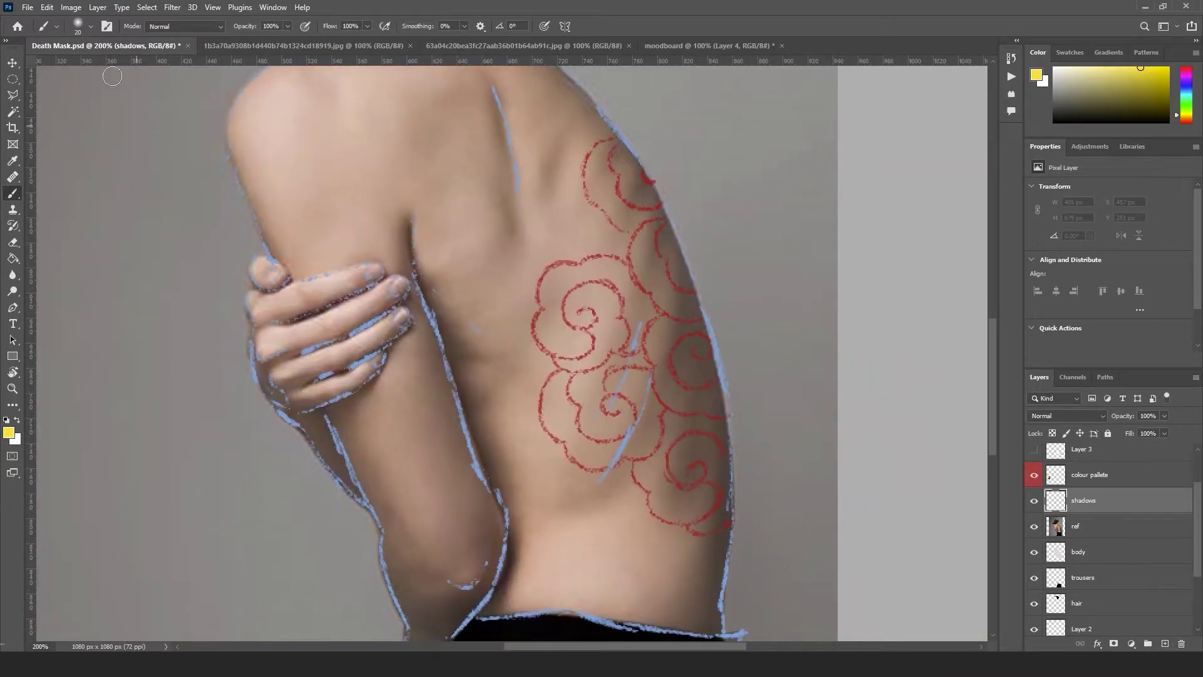
{"action": "left_click", "coordinate": [90, 26]}
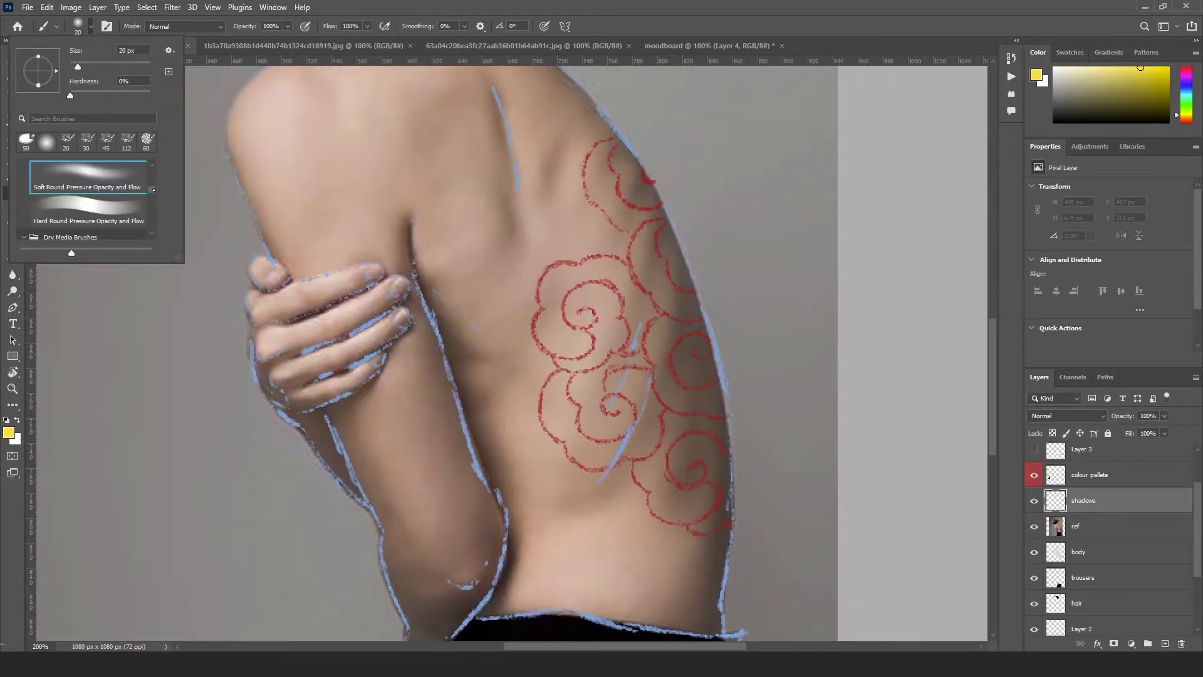
{"action": "scroll", "coordinate": [125, 194], "scroll_direction": "down", "scroll_amount": 5}
{"action": "scroll", "coordinate": [125, 194], "scroll_direction": "down", "scroll_amount": 5}
{"action": "scroll", "coordinate": [125, 194], "scroll_direction": "down", "scroll_amount": 5}
{"action": "left_click", "coordinate": [131, 194]}
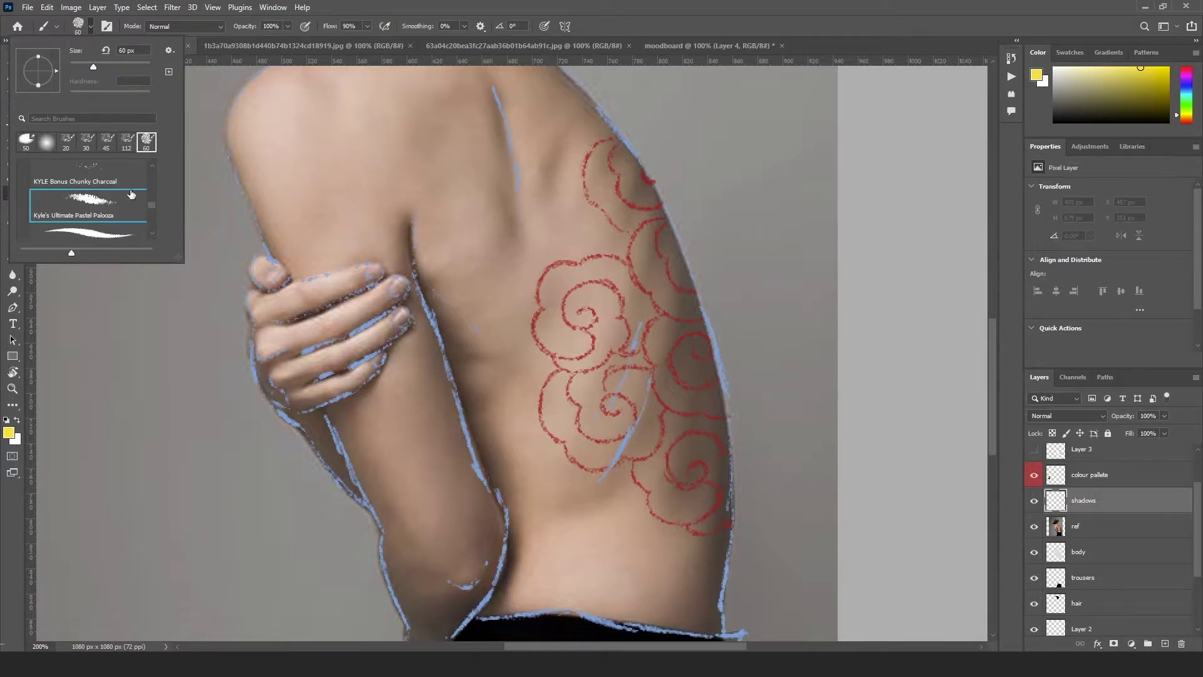
{"action": "left_click_drag", "start_coordinate": [557, 501], "coordinate": [592, 551]}
{"action": "key", "text": "ctrl+z"}
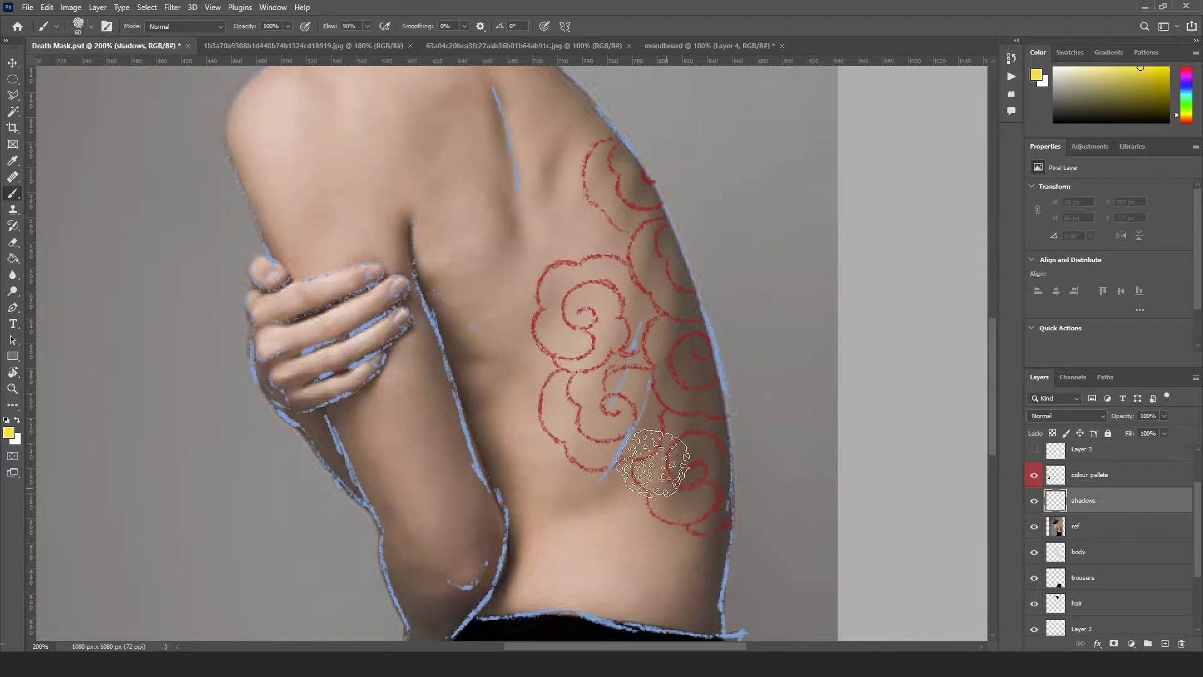
{"action": "key", "text": "bracketleft"}
{"action": "key", "text": "bracketleft"}
{"action": "key", "text": "bracketleft"}
{"action": "key", "text": "bracketleft"}
{"action": "key", "text": "bracketleft"}
{"action": "key", "text": "bracketleft"}
{"action": "key", "text": "bracketleft"}
{"action": "key", "text": "bracketleft"}
{"action": "key", "text": "bracketleft"}
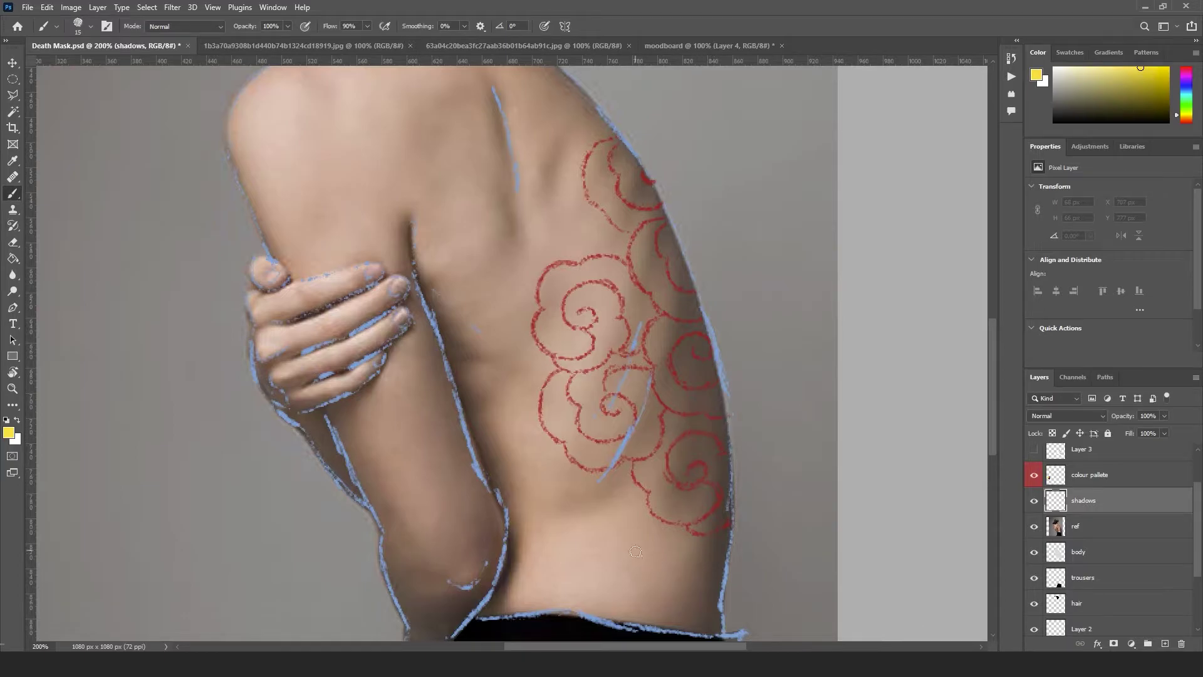
{"action": "left_click_drag", "start_coordinate": [679, 553], "coordinate": [689, 601]}
{"action": "key", "text": "ctrl+z"}
Sample the grey from the colour palette as the painting colour
{"action": "left_click_drag", "start_coordinate": [379, 543], "coordinate": [618, 341]}
{"action": "left_click_drag", "start_coordinate": [422, 566], "coordinate": [392, 559]}
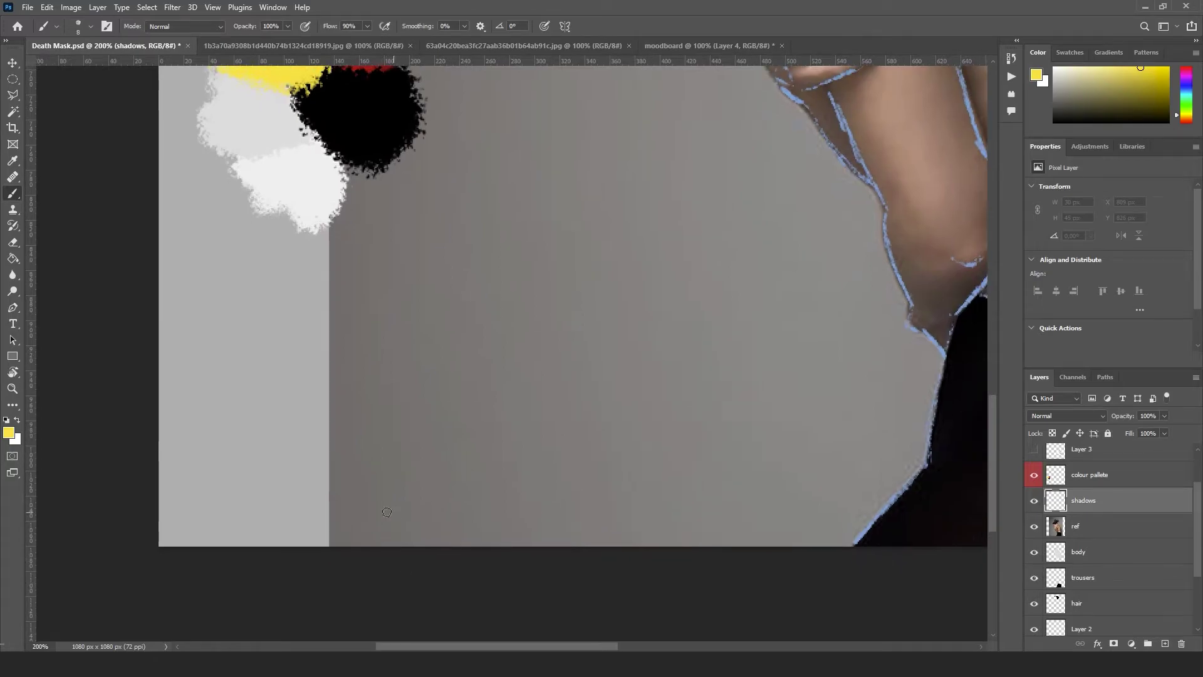
{"action": "key", "text": "i"}
{"action": "left_click", "coordinate": [374, 483]}
{"action": "mouse_move", "coordinate": [502, 497]}
{"action": "left_mouse_down"}
{"action": "mouse_move", "coordinate": [400, 614]}
{"action": "mouse_move", "coordinate": [242, 505]}
{"action": "left_mouse_up"}
{"action": "left_click_drag", "start_coordinate": [308, 533], "coordinate": [276, 522]}
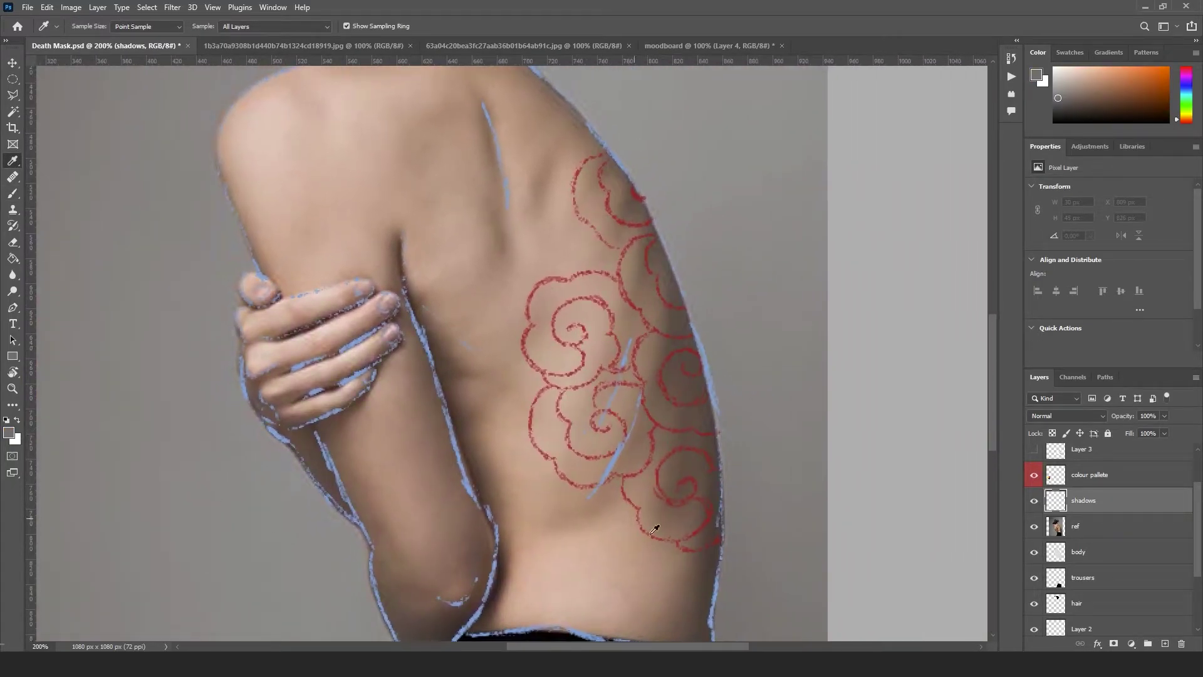
Paint grey shadow strokes along the back, undo the bad one, and hide the ref layer
{"action": "key", "text": "b"}
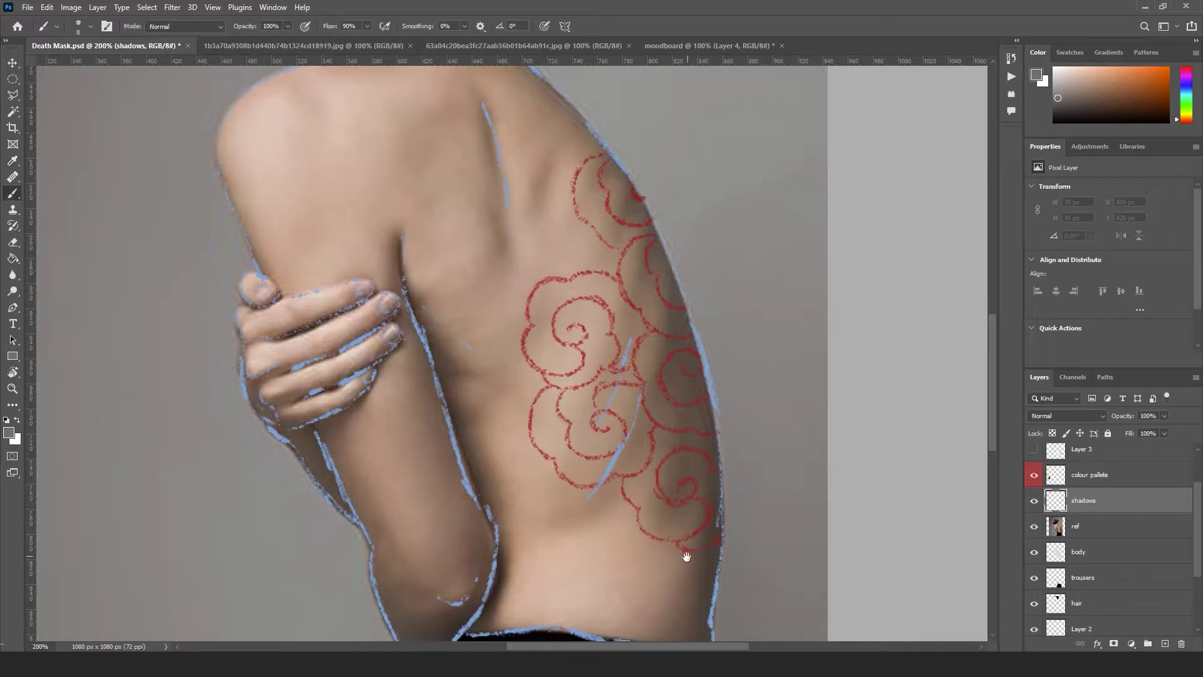
{"action": "left_click_drag", "start_coordinate": [686, 556], "coordinate": [611, 368]}
{"action": "left_click_drag", "start_coordinate": [615, 421], "coordinate": [637, 496]}
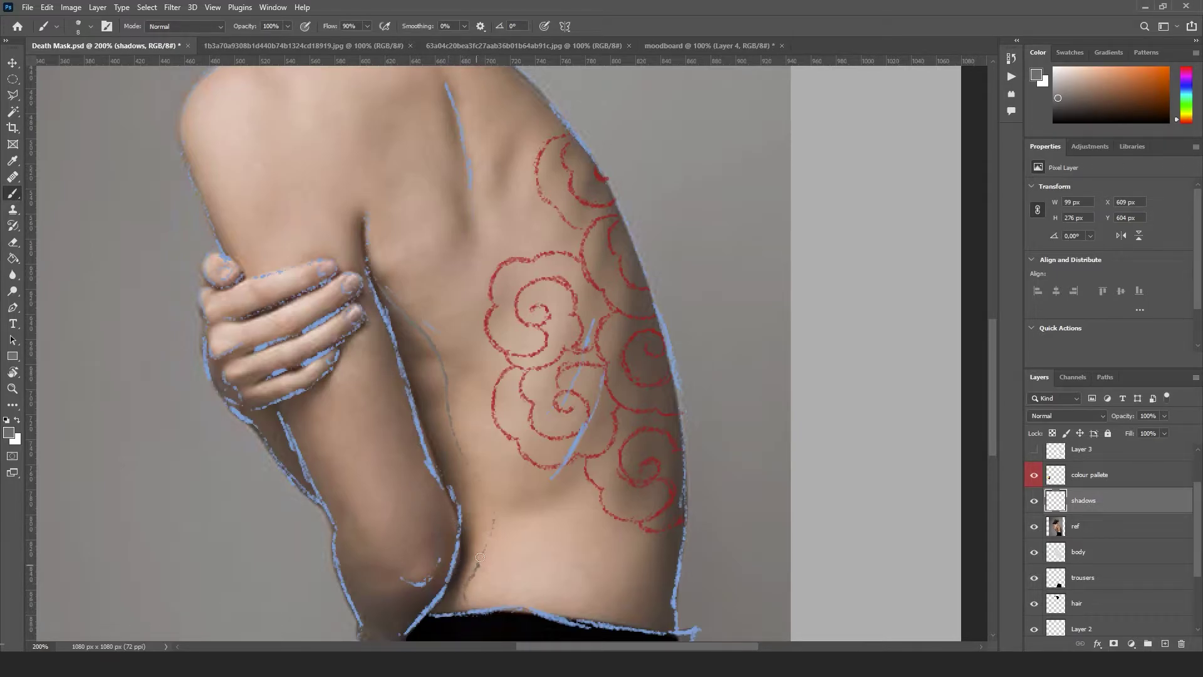
{"action": "left_click_drag", "start_coordinate": [479, 557], "coordinate": [491, 525]}
{"action": "key", "text": "ctrl+z"}
{"action": "key", "text": "ctrl+z"}
{"action": "left_click", "coordinate": [1041, 529]}
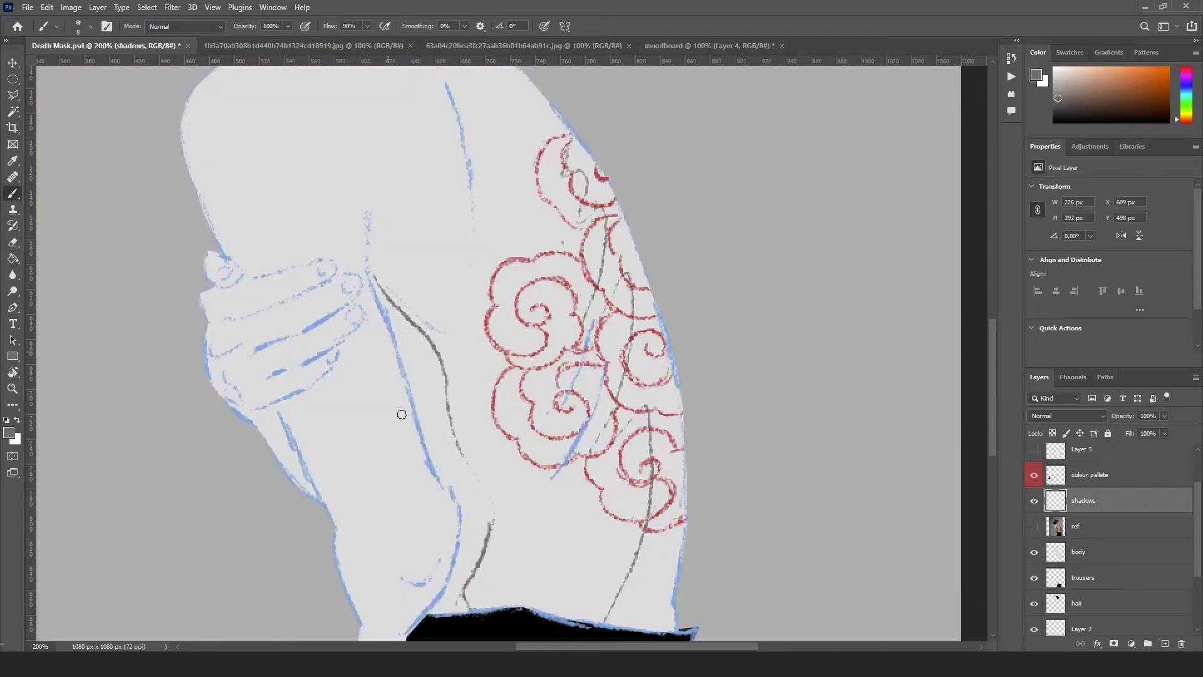
Lower the shadows layer opacity to 38%
{"action": "left_click_drag", "start_coordinate": [720, 461], "coordinate": [689, 374]}
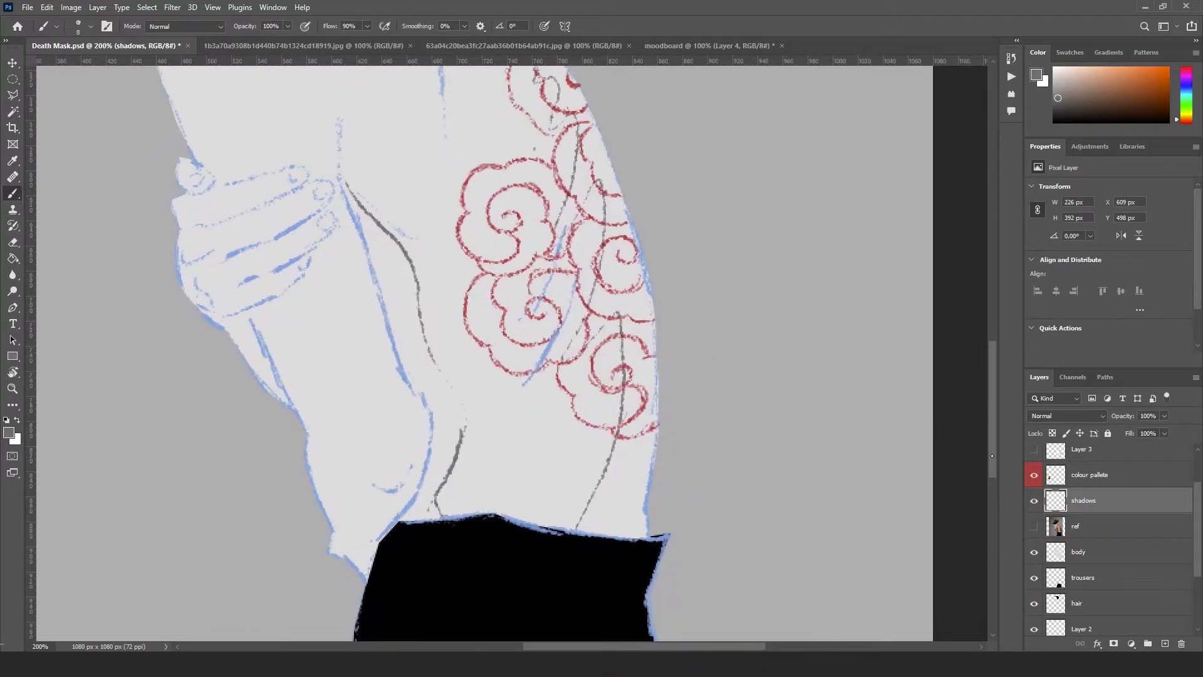
{"action": "left_click", "coordinate": [1164, 416]}
{"action": "left_click_drag", "start_coordinate": [1164, 431], "coordinate": [1136, 431]}
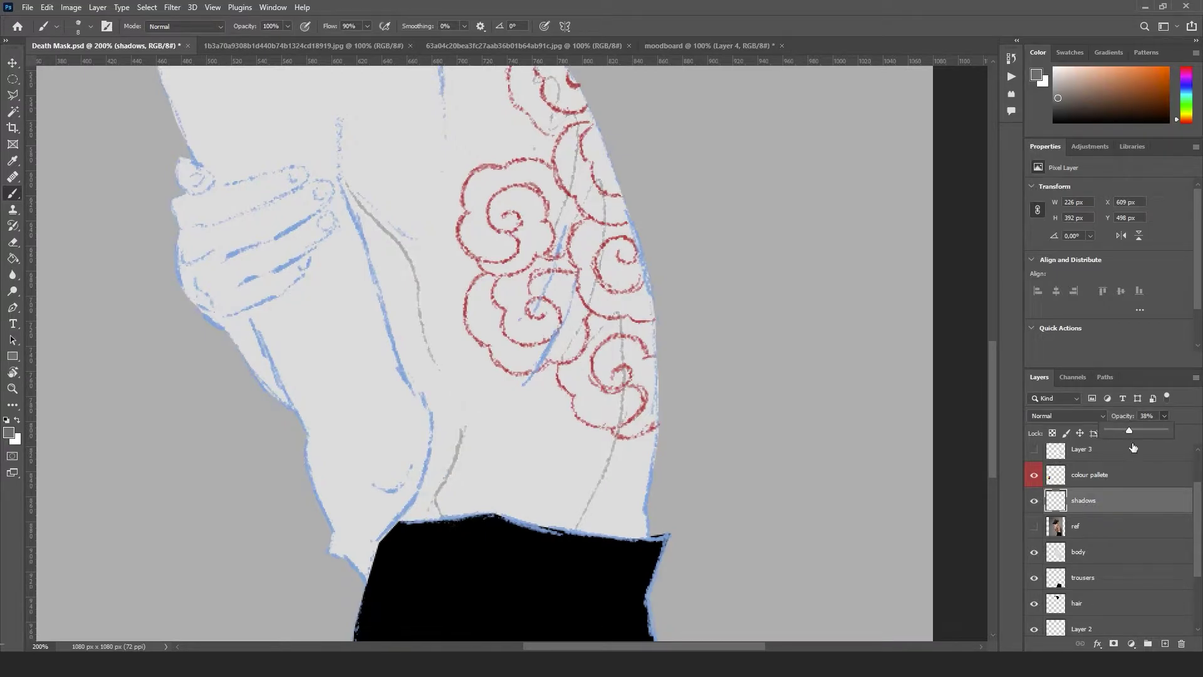
{"action": "left_click", "coordinate": [421, 509]}
Brush grey shadows near the waist, up the inner arm and along the lower right waistline
{"action": "mouse_move", "coordinate": [407, 519]}
{"action": "left_mouse_down"}
{"action": "mouse_move", "coordinate": [425, 507]}
{"action": "mouse_move", "coordinate": [451, 429]}
{"action": "mouse_move", "coordinate": [430, 376]}
{"action": "mouse_move", "coordinate": [442, 389]}
{"action": "mouse_move", "coordinate": [428, 397]}
{"action": "left_mouse_up"}
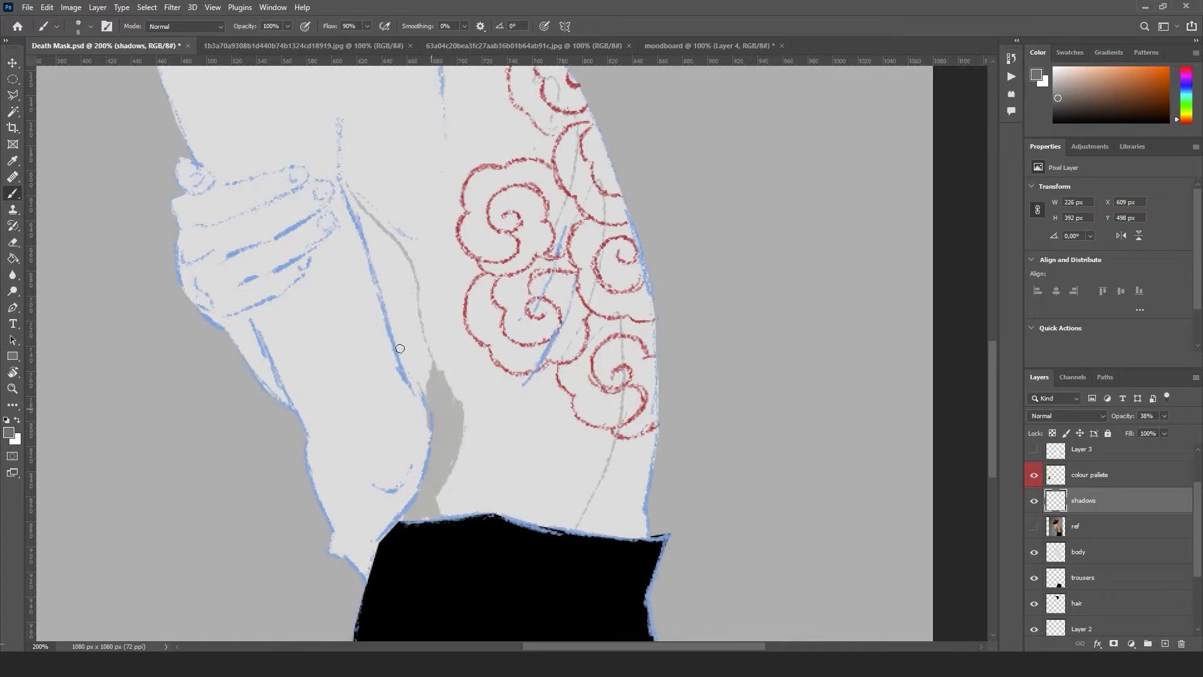
{"action": "mouse_move", "coordinate": [400, 348]}
{"action": "left_mouse_down"}
{"action": "mouse_move", "coordinate": [389, 261]}
{"action": "mouse_move", "coordinate": [382, 275]}
{"action": "mouse_move", "coordinate": [423, 372]}
{"action": "mouse_move", "coordinate": [432, 361]}
{"action": "mouse_move", "coordinate": [441, 384]}
{"action": "mouse_move", "coordinate": [412, 282]}
{"action": "mouse_move", "coordinate": [400, 263]}
{"action": "mouse_move", "coordinate": [404, 285]}
{"action": "mouse_move", "coordinate": [382, 272]}
{"action": "mouse_move", "coordinate": [343, 181]}
{"action": "mouse_move", "coordinate": [375, 222]}
{"action": "left_mouse_up"}
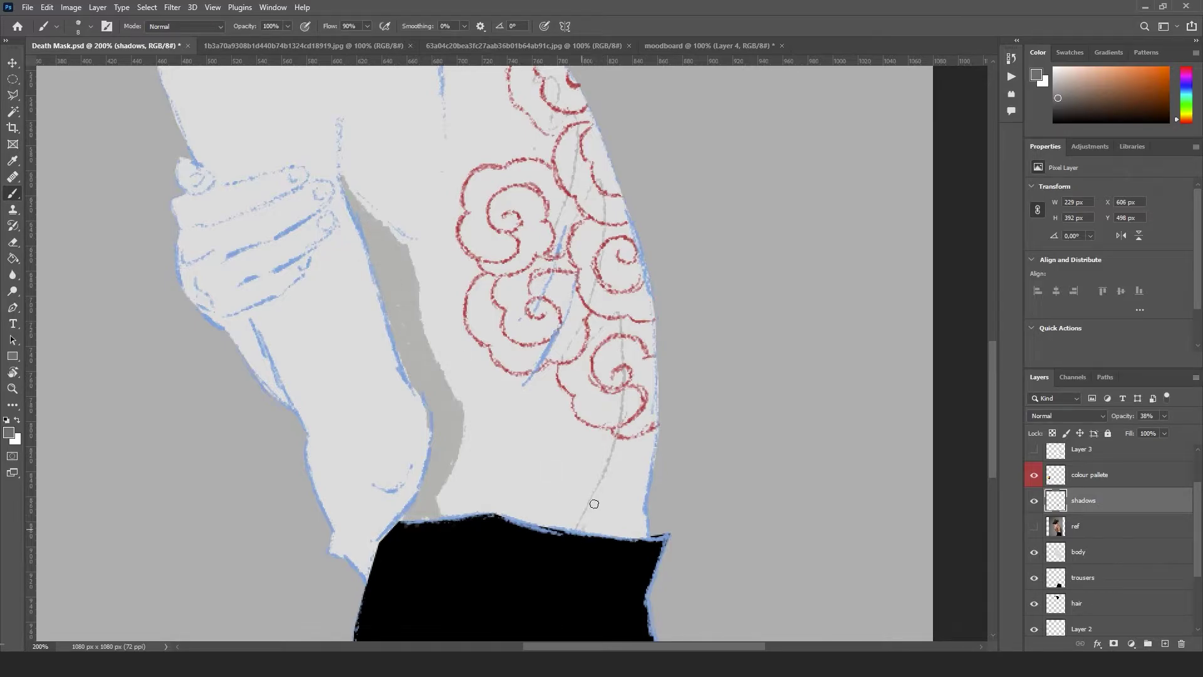
{"action": "mouse_move", "coordinate": [594, 503]}
{"action": "left_mouse_down"}
{"action": "mouse_move", "coordinate": [581, 528]}
{"action": "mouse_move", "coordinate": [623, 478]}
{"action": "mouse_move", "coordinate": [588, 527]}
{"action": "mouse_move", "coordinate": [611, 495]}
{"action": "mouse_move", "coordinate": [633, 489]}
{"action": "mouse_move", "coordinate": [634, 529]}
{"action": "mouse_move", "coordinate": [666, 502]}
{"action": "left_mouse_up"}
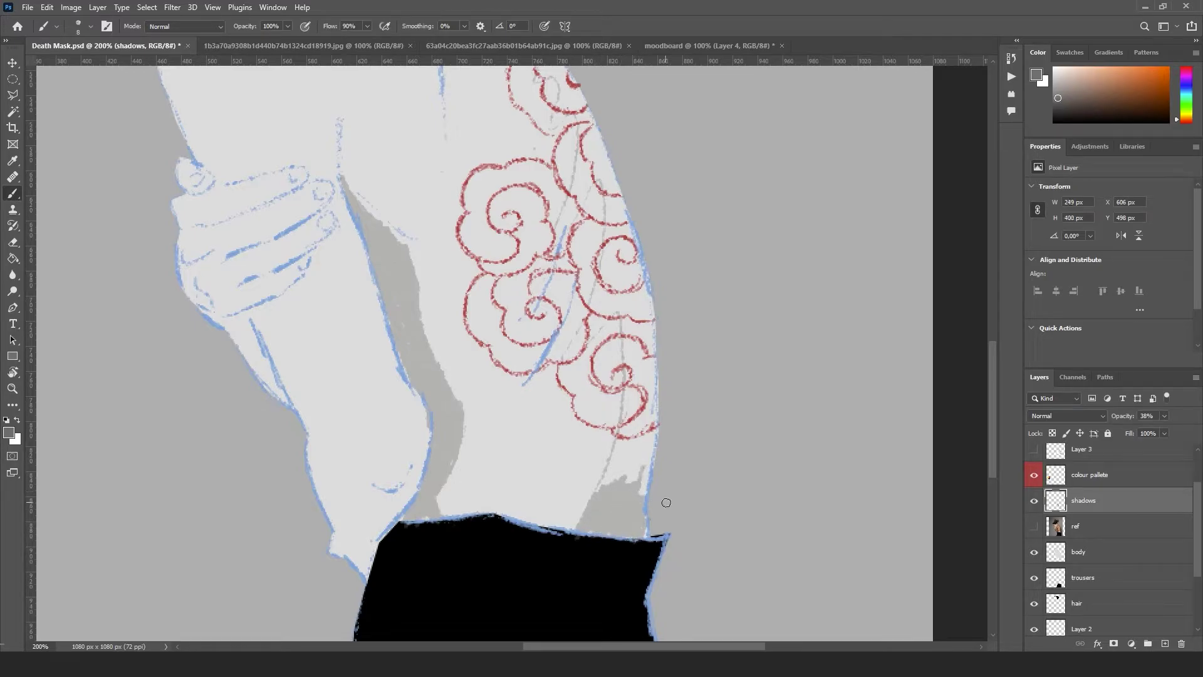
{"action": "left_click", "coordinate": [1069, 558]}
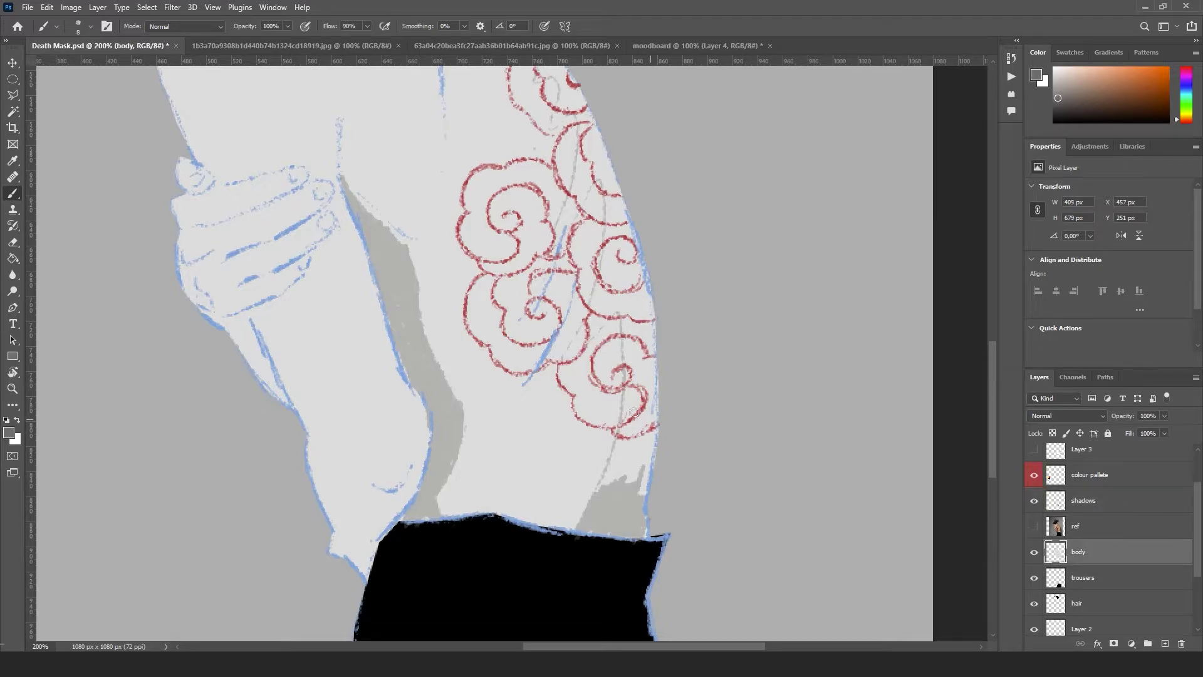
Magic Wand-select the body, then paint shadow up its right edge on the shadows layer
{"action": "key", "text": "w"}
{"action": "left_click", "coordinate": [570, 421]}
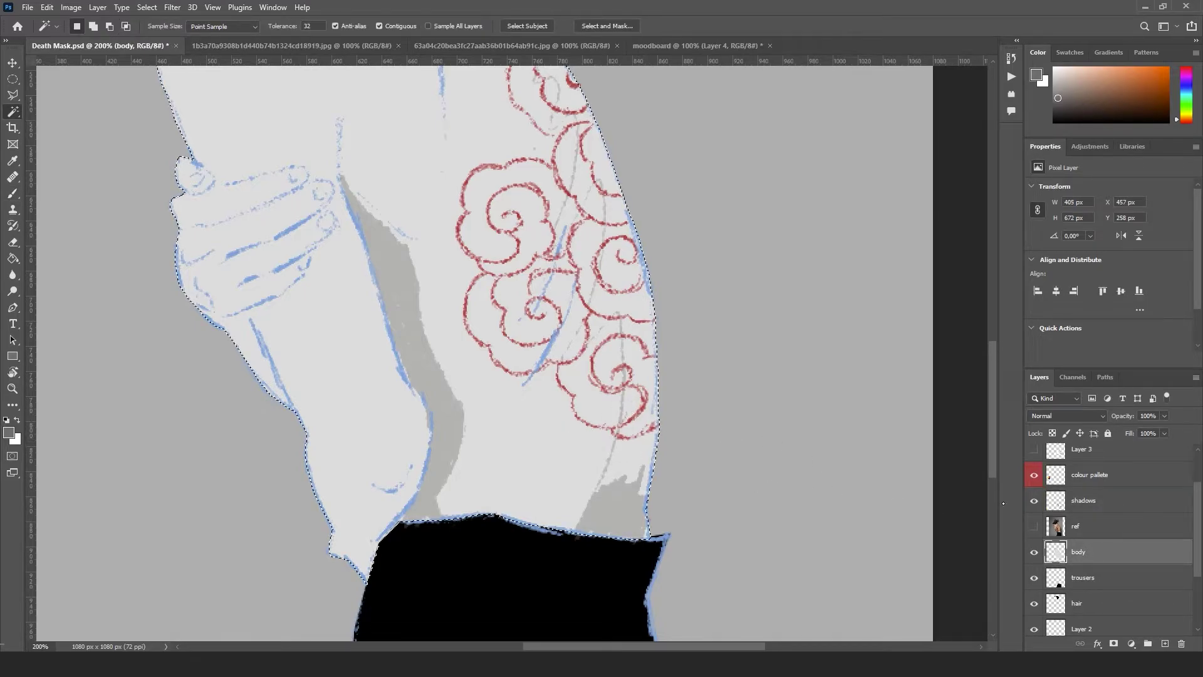
{"action": "left_click", "coordinate": [1082, 500]}
{"action": "key", "text": "b"}
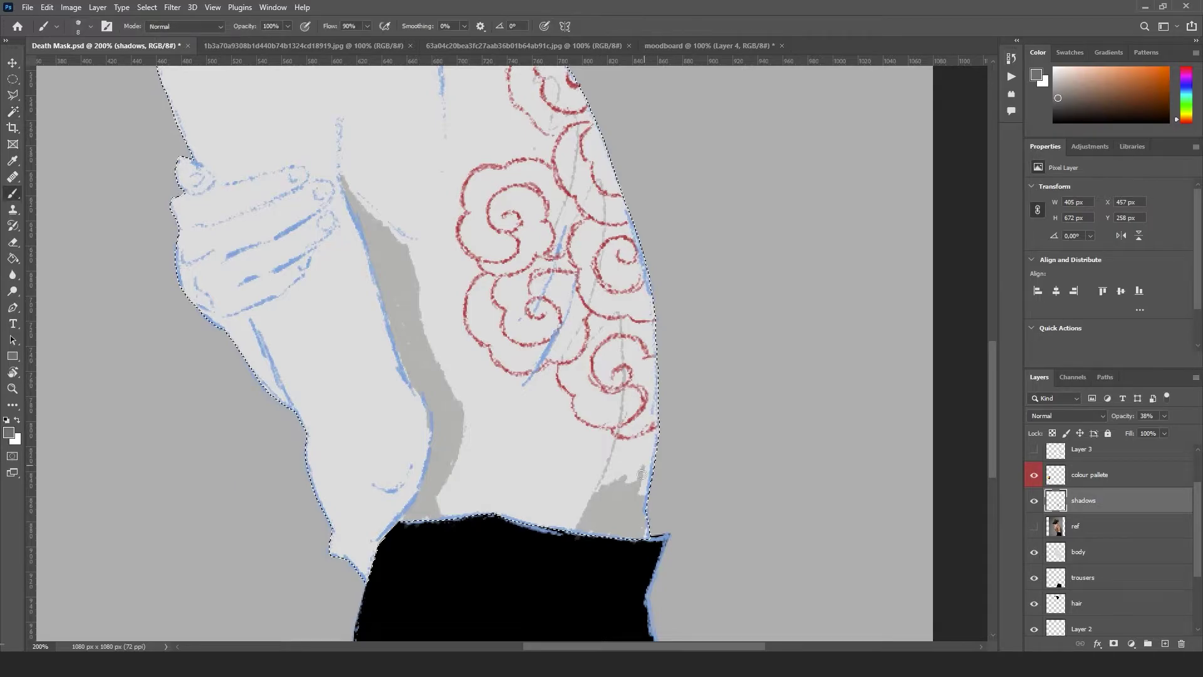
{"action": "mouse_move", "coordinate": [645, 479]}
{"action": "left_mouse_down"}
{"action": "mouse_move", "coordinate": [606, 519]}
{"action": "mouse_move", "coordinate": [640, 287]}
{"action": "mouse_move", "coordinate": [612, 174]}
{"action": "mouse_move", "coordinate": [663, 342]}
{"action": "left_mouse_up"}
Enlarge the brush to 25 and shade the back's right edge and between the swirls
{"action": "key", "text": "bracketright"}
{"action": "key", "text": "bracketright"}
{"action": "key", "text": "bracketright"}
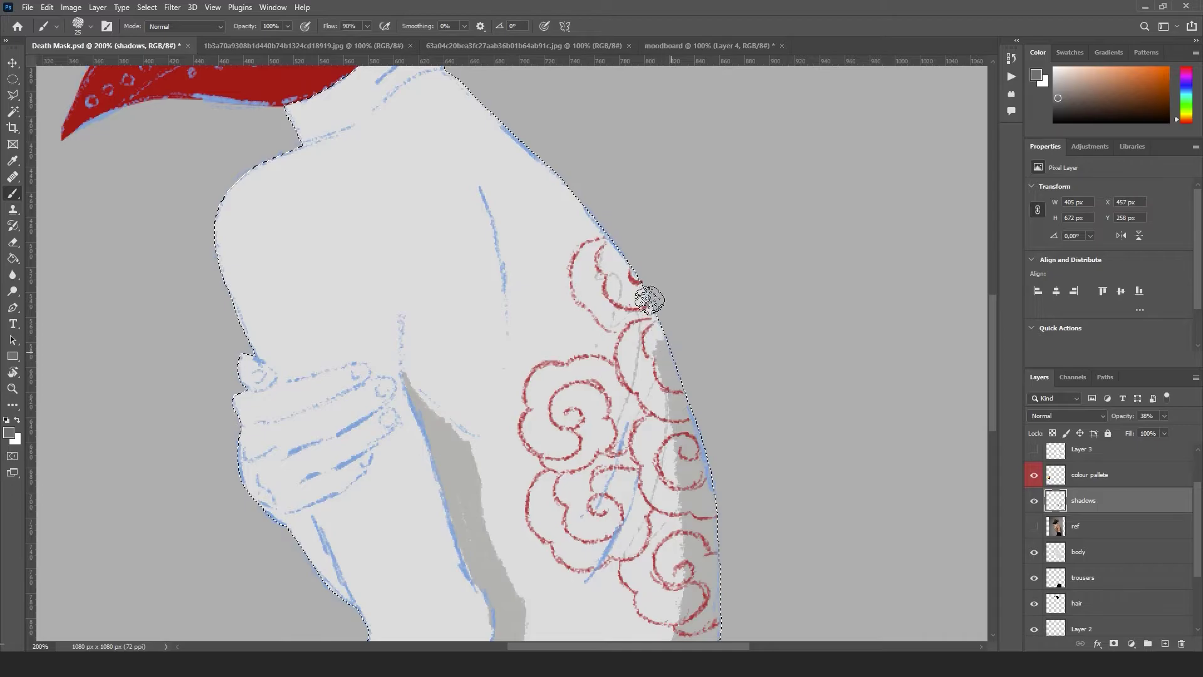
{"action": "mouse_move", "coordinate": [649, 300]}
{"action": "left_mouse_down"}
{"action": "mouse_move", "coordinate": [605, 271]}
{"action": "mouse_move", "coordinate": [638, 298]}
{"action": "mouse_move", "coordinate": [645, 335]}
{"action": "mouse_move", "coordinate": [628, 403]}
{"action": "mouse_move", "coordinate": [665, 422]}
{"action": "mouse_move", "coordinate": [654, 539]}
{"action": "left_mouse_up"}
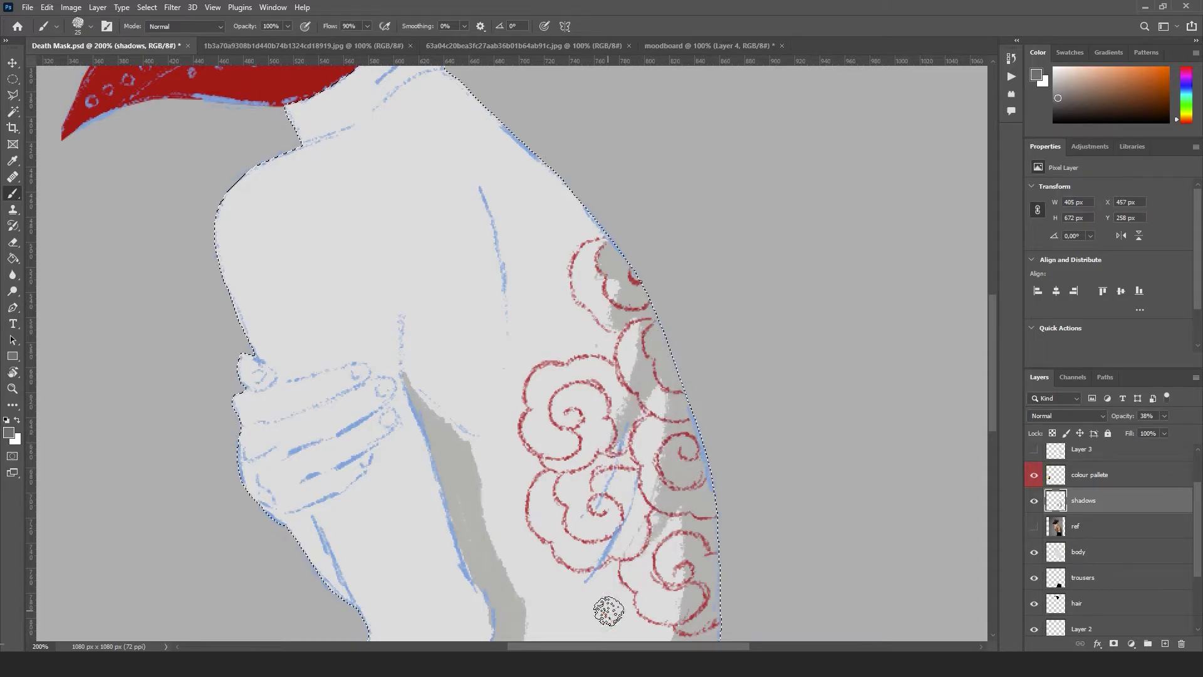
{"action": "mouse_move", "coordinate": [676, 471]}
{"action": "left_mouse_down"}
{"action": "mouse_move", "coordinate": [652, 516]}
{"action": "mouse_move", "coordinate": [677, 472]}
{"action": "mouse_move", "coordinate": [687, 509]}
{"action": "left_mouse_up"}
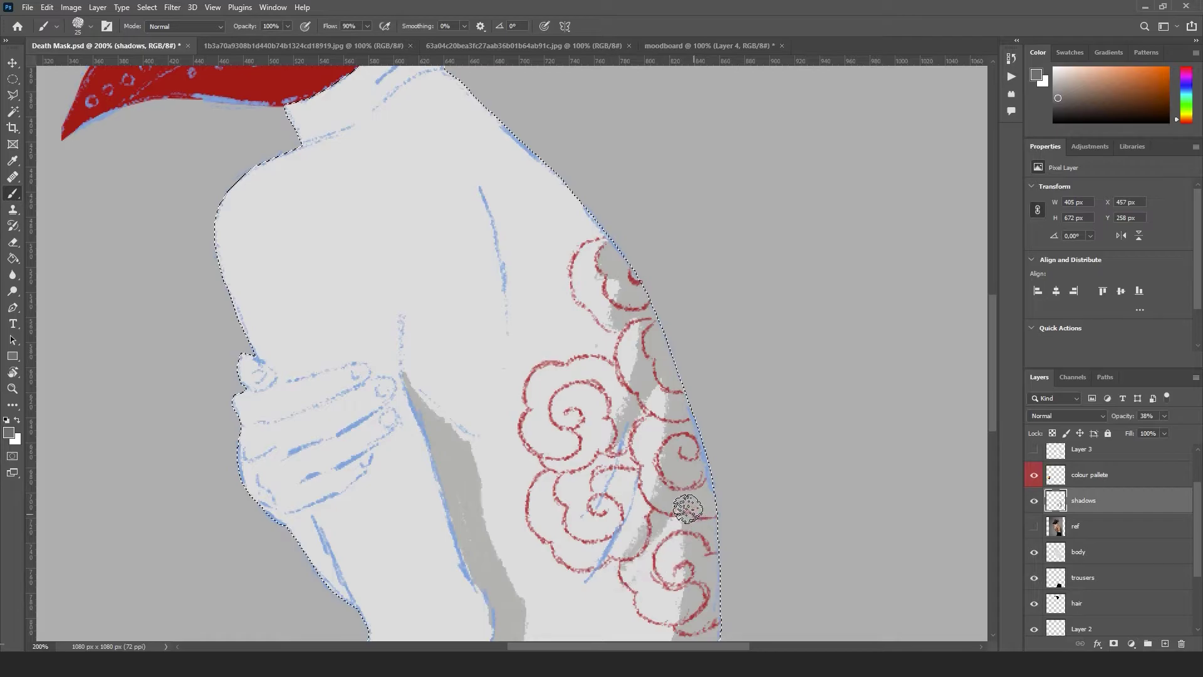
{"action": "scroll", "coordinate": [687, 509], "scroll_direction": "down", "scroll_amount": 5}
{"action": "scroll", "coordinate": [685, 349], "scroll_direction": "down", "scroll_amount": 2}
{"action": "scroll", "coordinate": [677, 344], "scroll_direction": "down", "scroll_amount": 4}
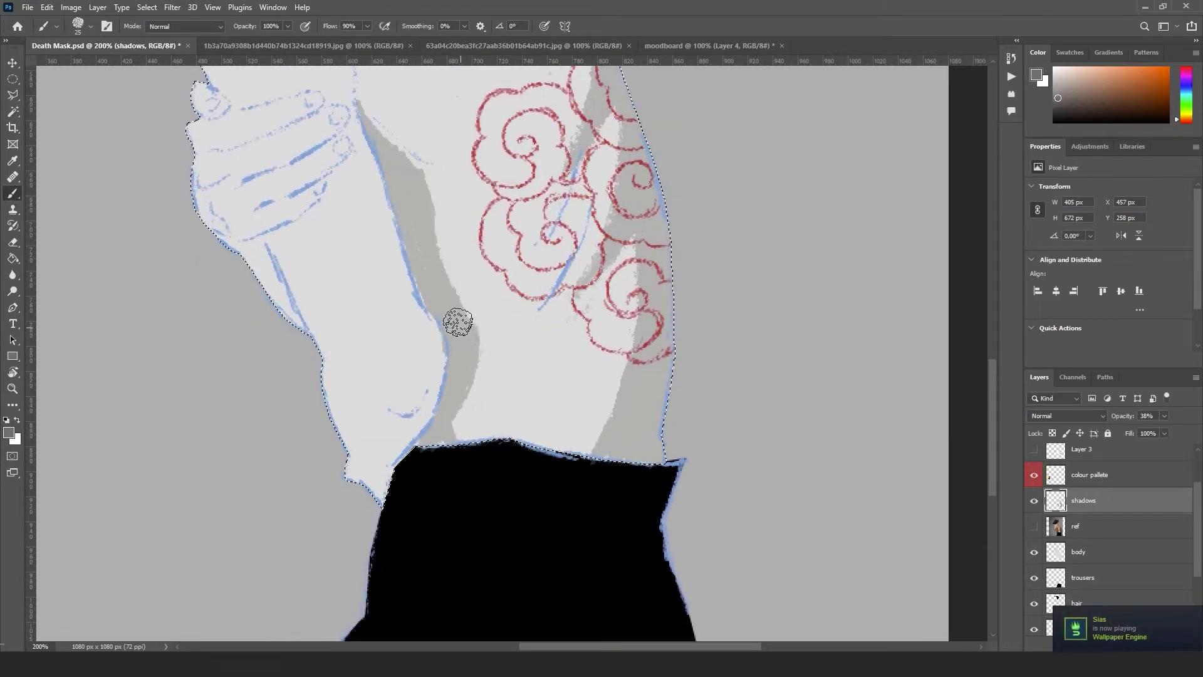
{"action": "left_click_drag", "start_coordinate": [416, 272], "coordinate": [491, 384]}
{"action": "mouse_move", "coordinate": [438, 300]}
{"action": "left_mouse_down"}
{"action": "mouse_move", "coordinate": [526, 448]}
{"action": "mouse_move", "coordinate": [470, 349]}
{"action": "left_mouse_up"}
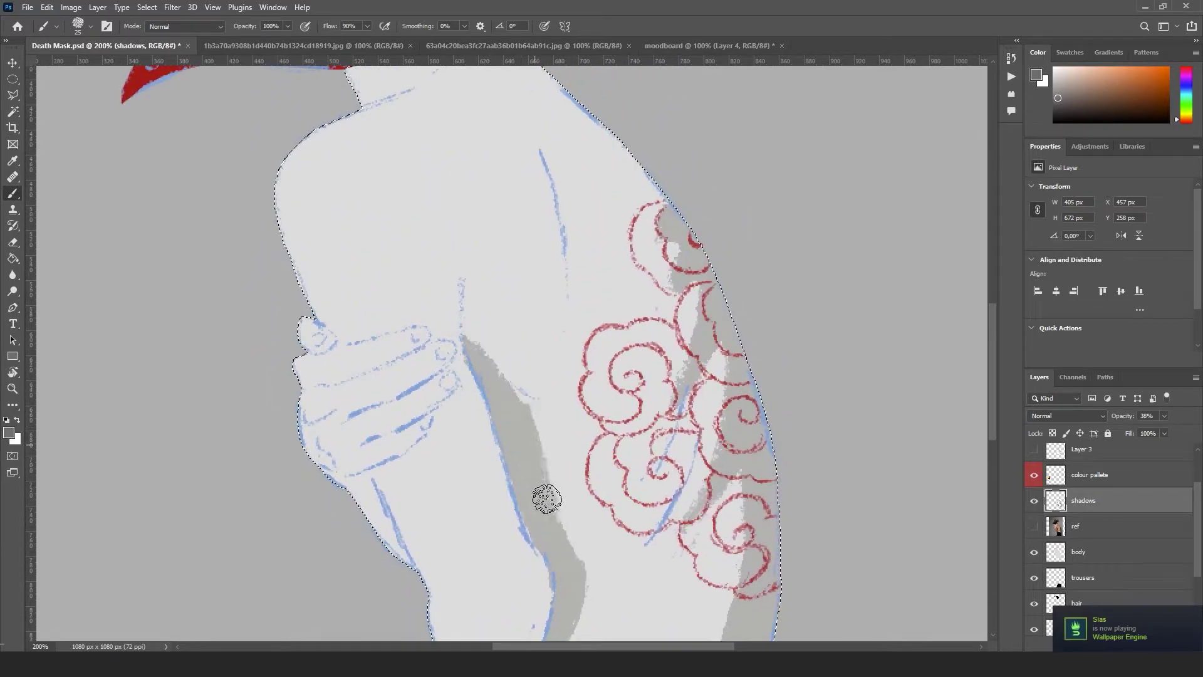
{"action": "left_click_drag", "start_coordinate": [550, 290], "coordinate": [589, 557]}
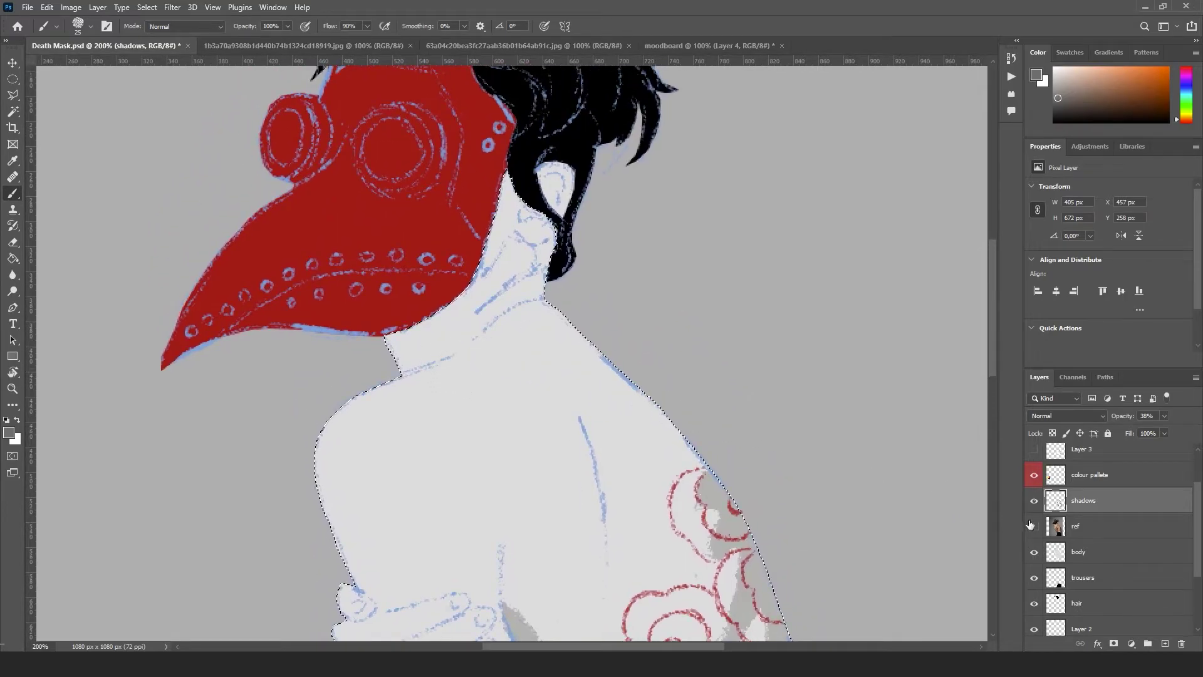
Show the reference photo and shade the neck under the beak, the elbow and fingers
{"action": "left_click", "coordinate": [1032, 526]}
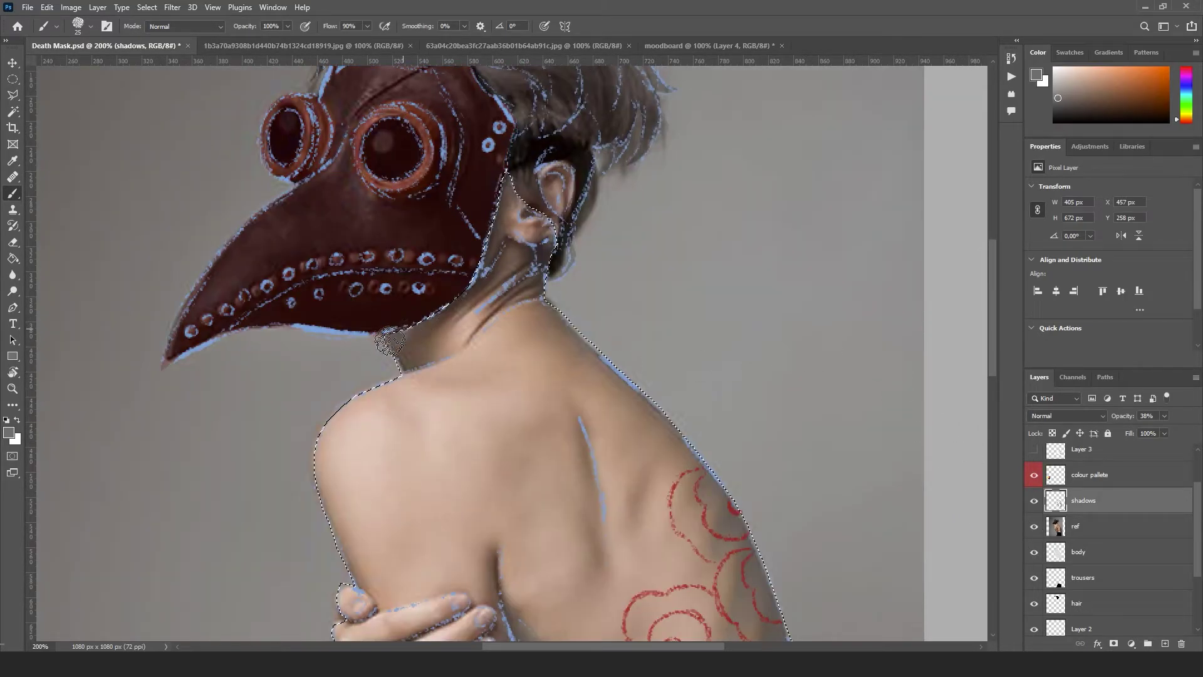
{"action": "mouse_move", "coordinate": [390, 341]}
{"action": "left_mouse_down"}
{"action": "mouse_move", "coordinate": [436, 315]}
{"action": "mouse_move", "coordinate": [507, 179]}
{"action": "mouse_move", "coordinate": [529, 280]}
{"action": "left_mouse_up"}
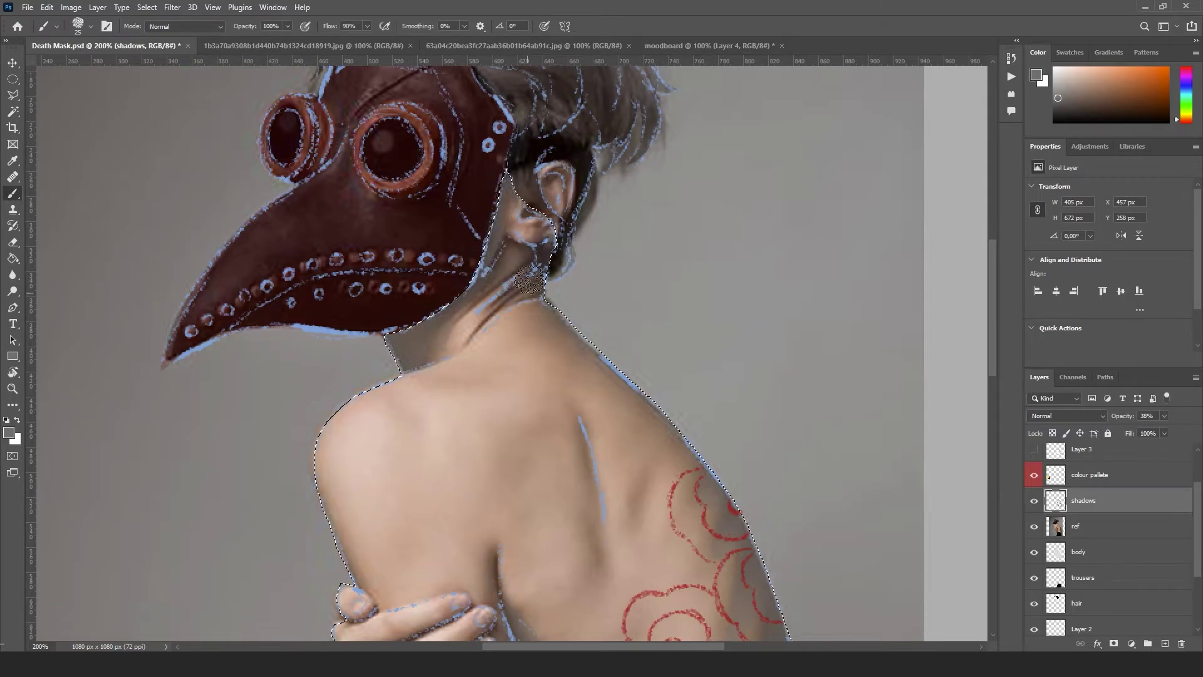
{"action": "left_click_drag", "start_coordinate": [612, 501], "coordinate": [545, 327]}
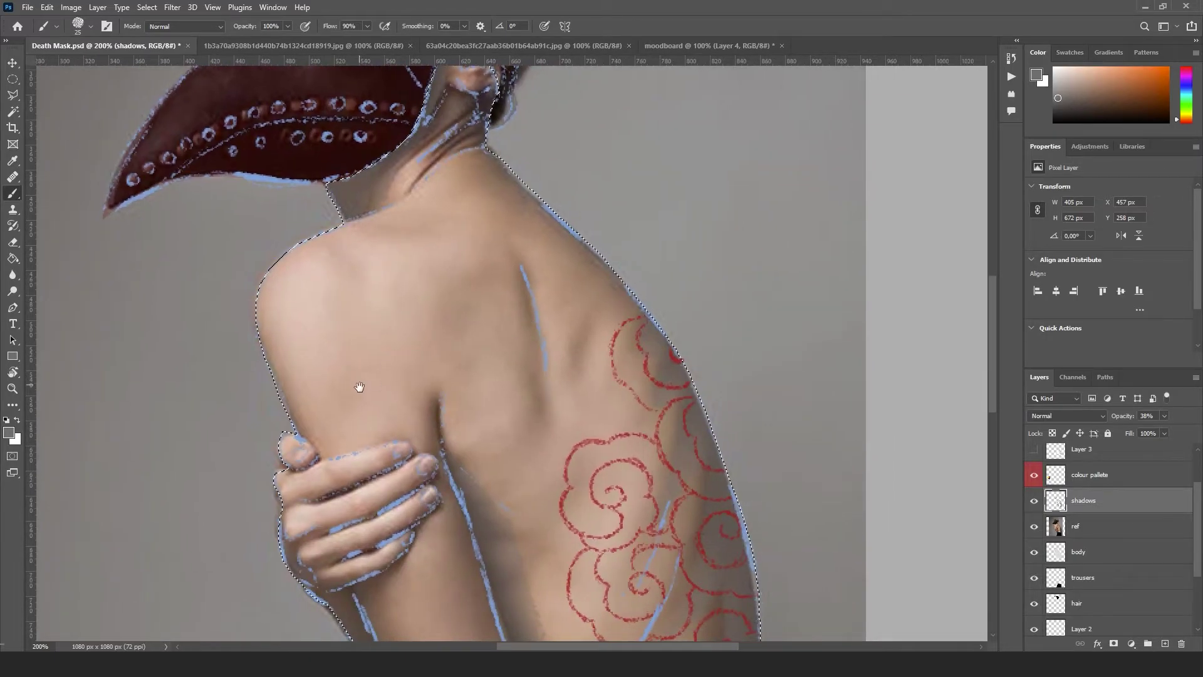
{"action": "left_click_drag", "start_coordinate": [359, 387], "coordinate": [462, 207]}
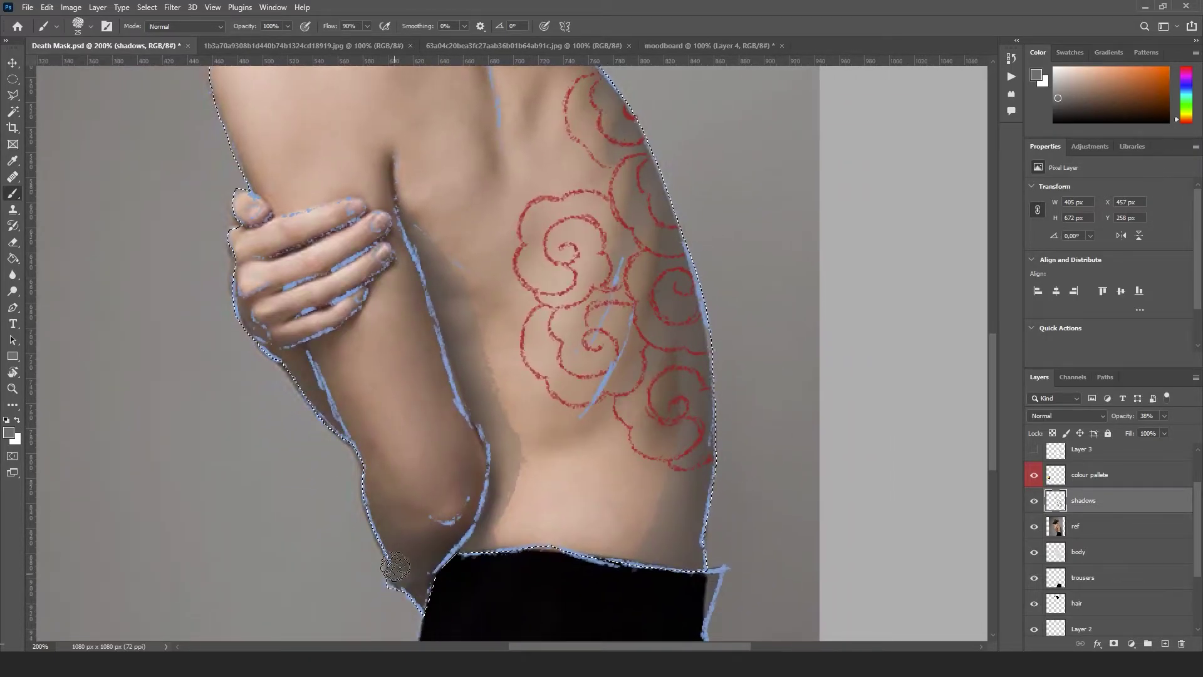
{"action": "left_click_drag", "start_coordinate": [395, 568], "coordinate": [476, 512]}
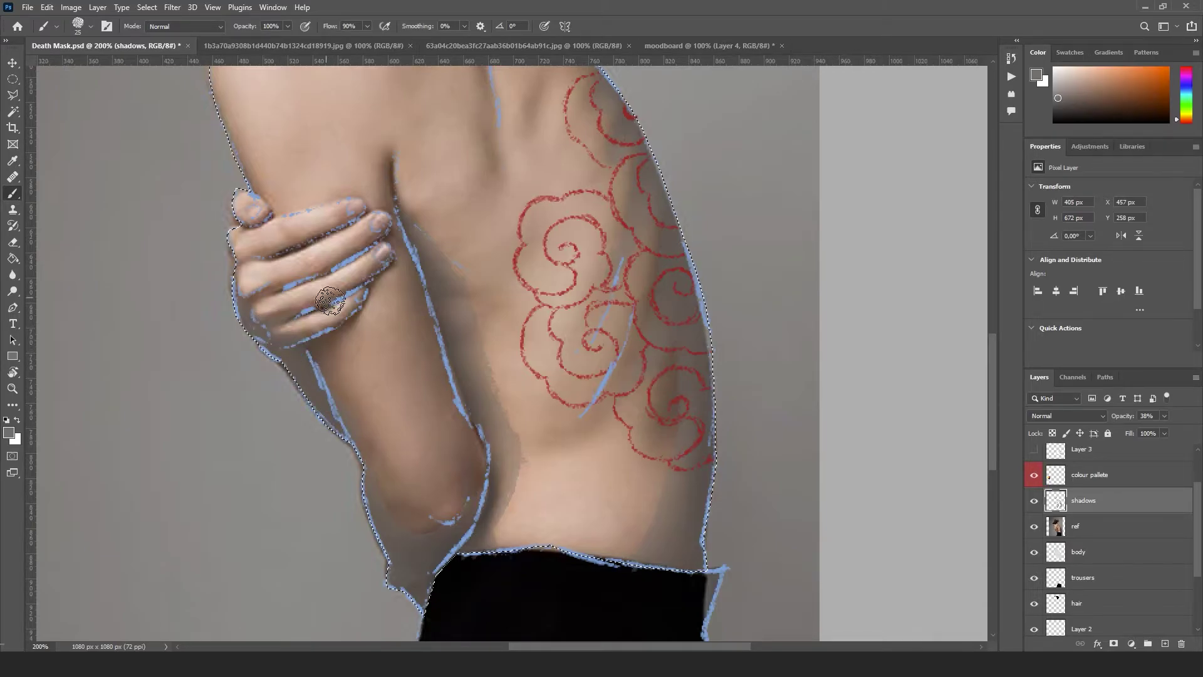
{"action": "left_click_drag", "start_coordinate": [241, 294], "coordinate": [304, 270]}
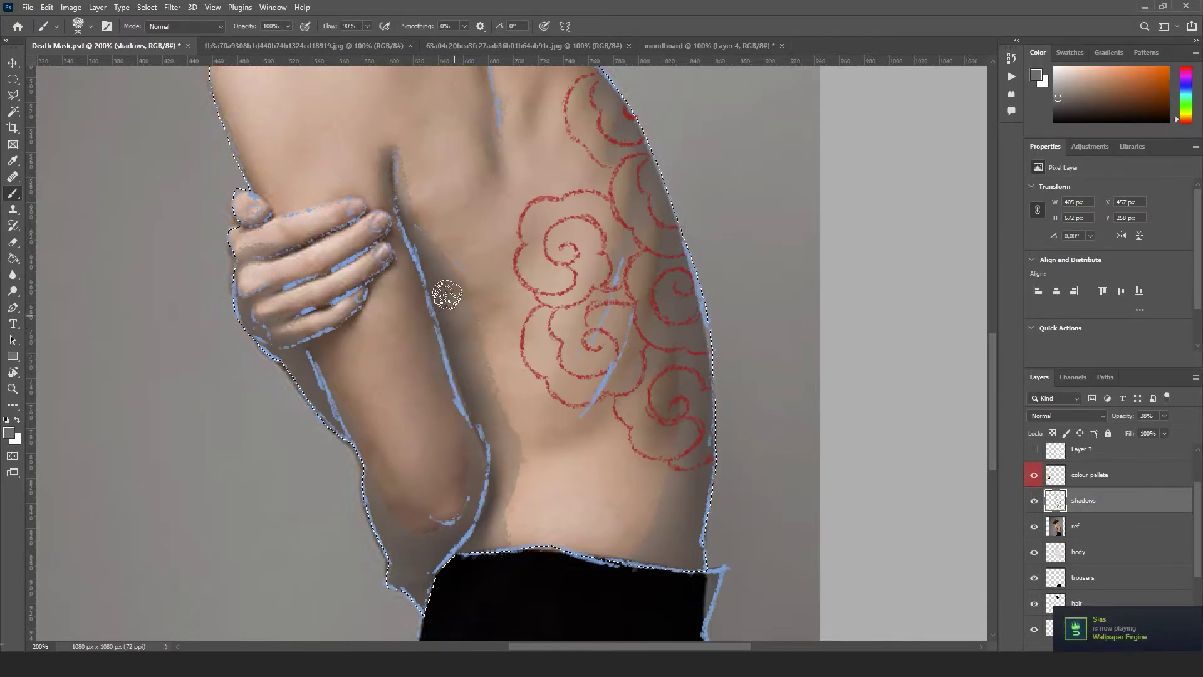
{"action": "left_click_drag", "start_coordinate": [365, 142], "coordinate": [452, 424]}
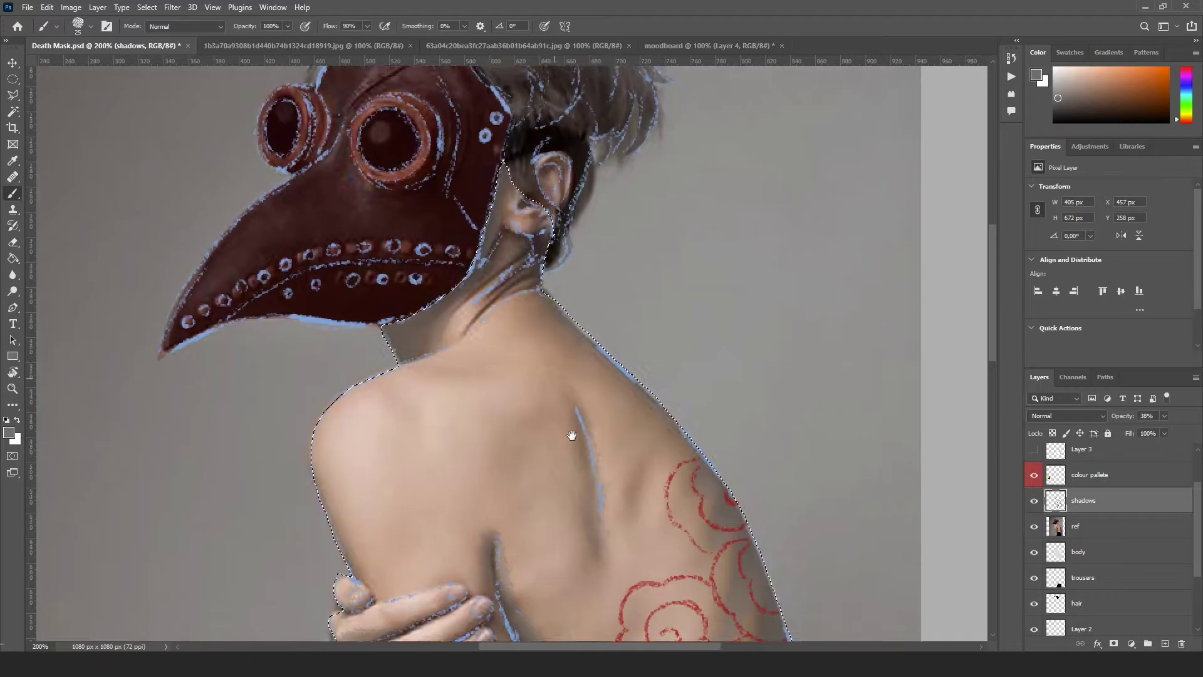
{"action": "mouse_move", "coordinate": [583, 270]}
{"action": "left_mouse_down"}
{"action": "mouse_move", "coordinate": [577, 478]}
{"action": "mouse_move", "coordinate": [550, 261]}
{"action": "mouse_move", "coordinate": [505, 268]}
{"action": "mouse_move", "coordinate": [508, 403]}
{"action": "left_mouse_up"}
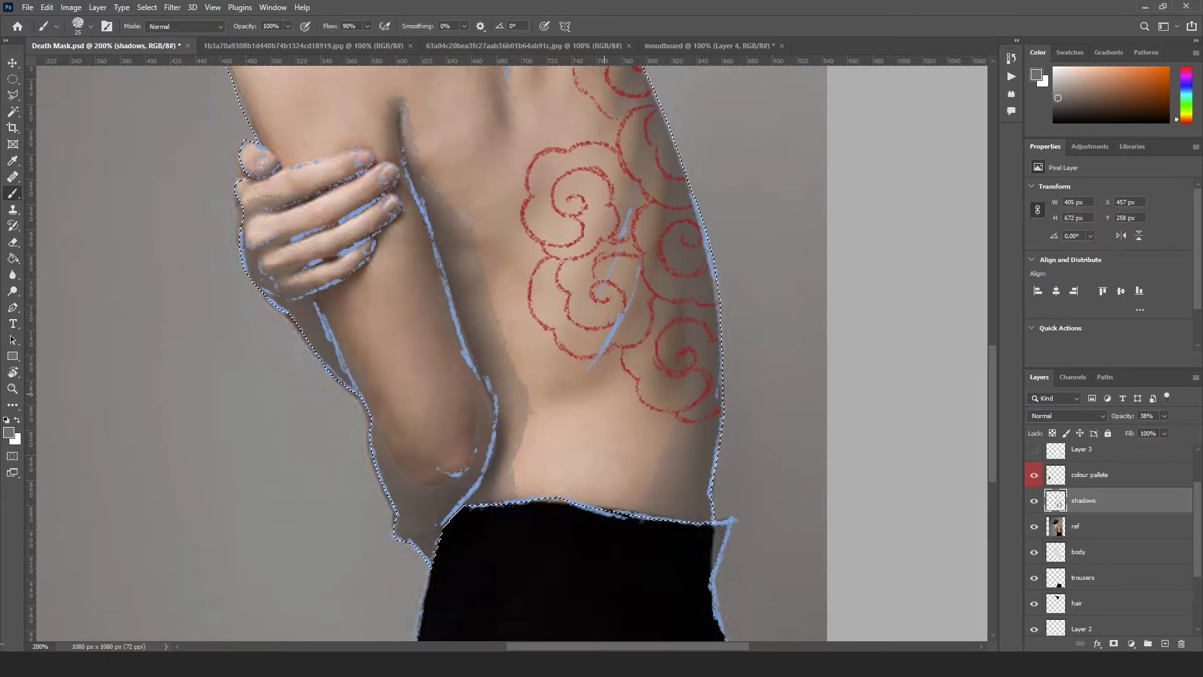
Hide the reference, fit the image on screen, and set the shadows opacity to 71%
{"action": "left_click", "coordinate": [1034, 526]}
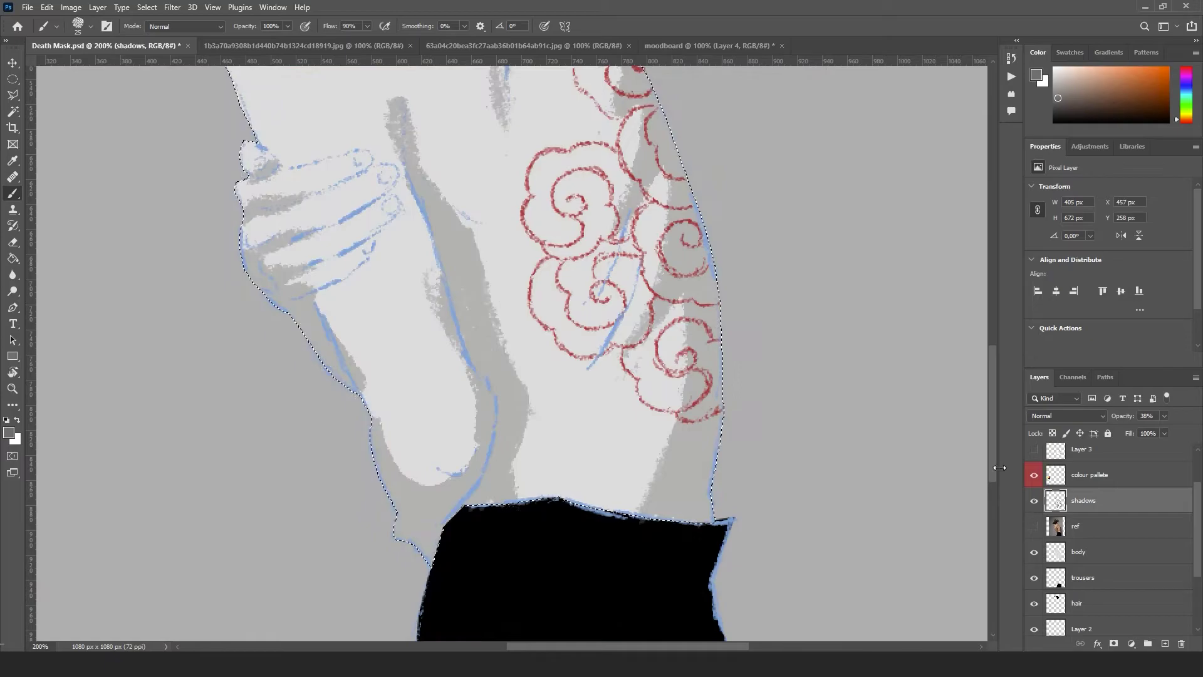
{"action": "key", "text": "ctrl+0"}
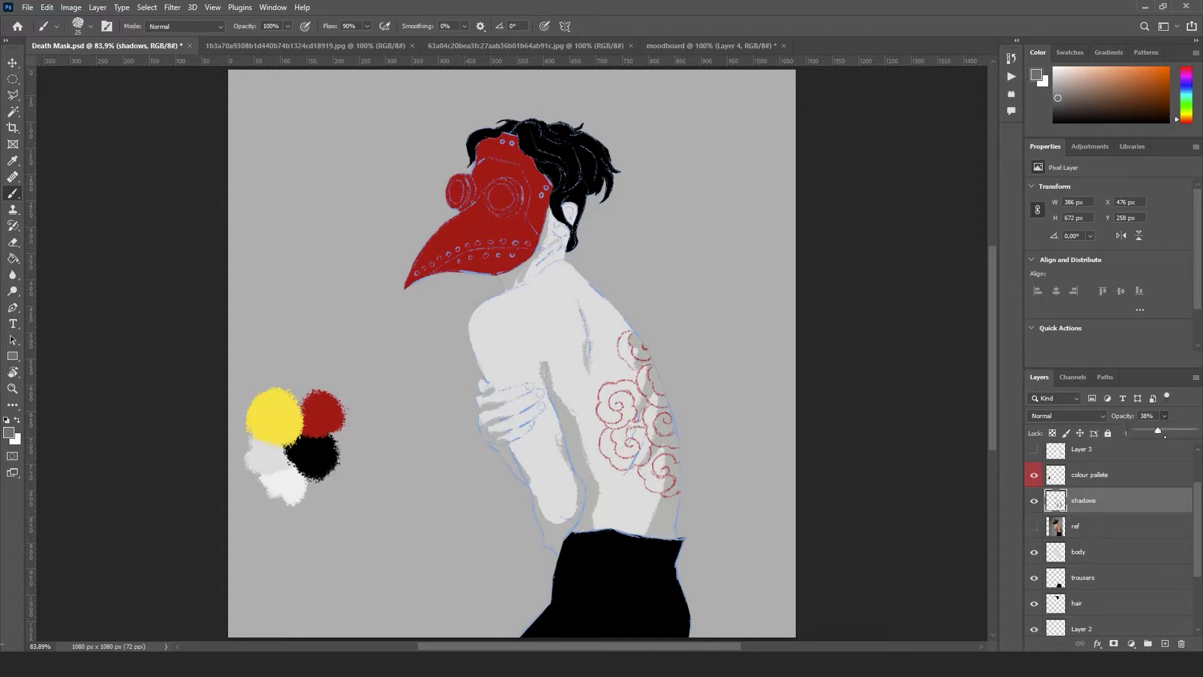
{"action": "left_click_drag", "start_coordinate": [1176, 437], "coordinate": [1182, 433]}
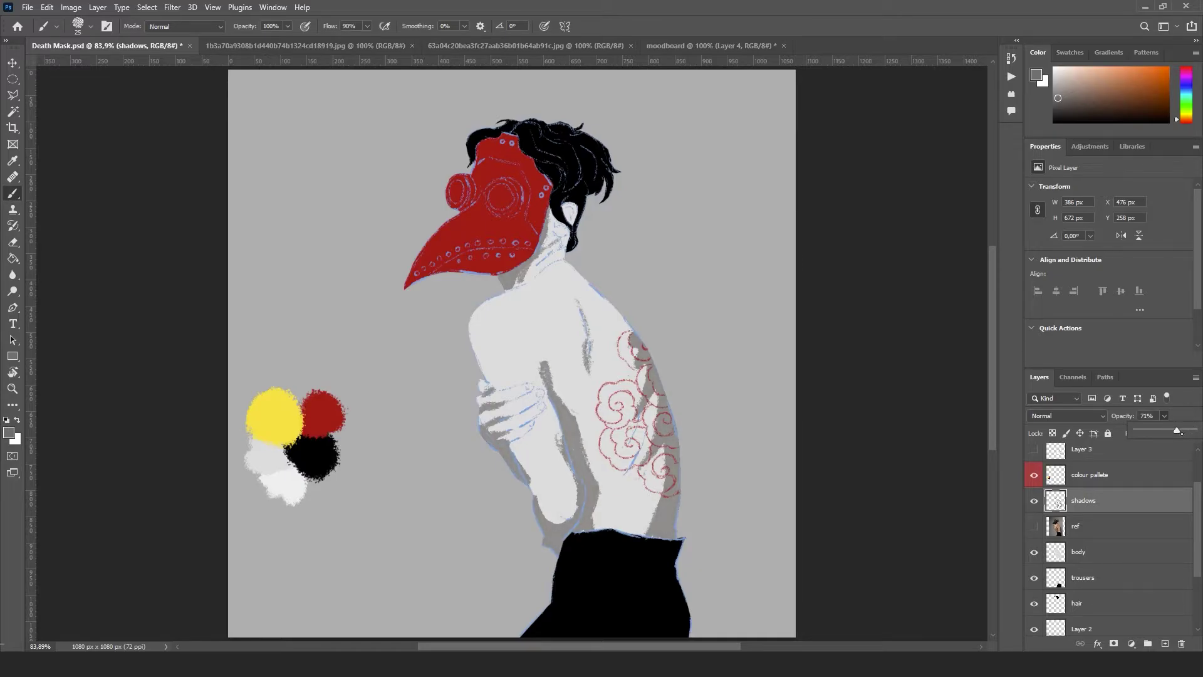
Select the tattoo layer and change its blend mode to Darken
{"action": "left_click", "coordinate": [1106, 481]}
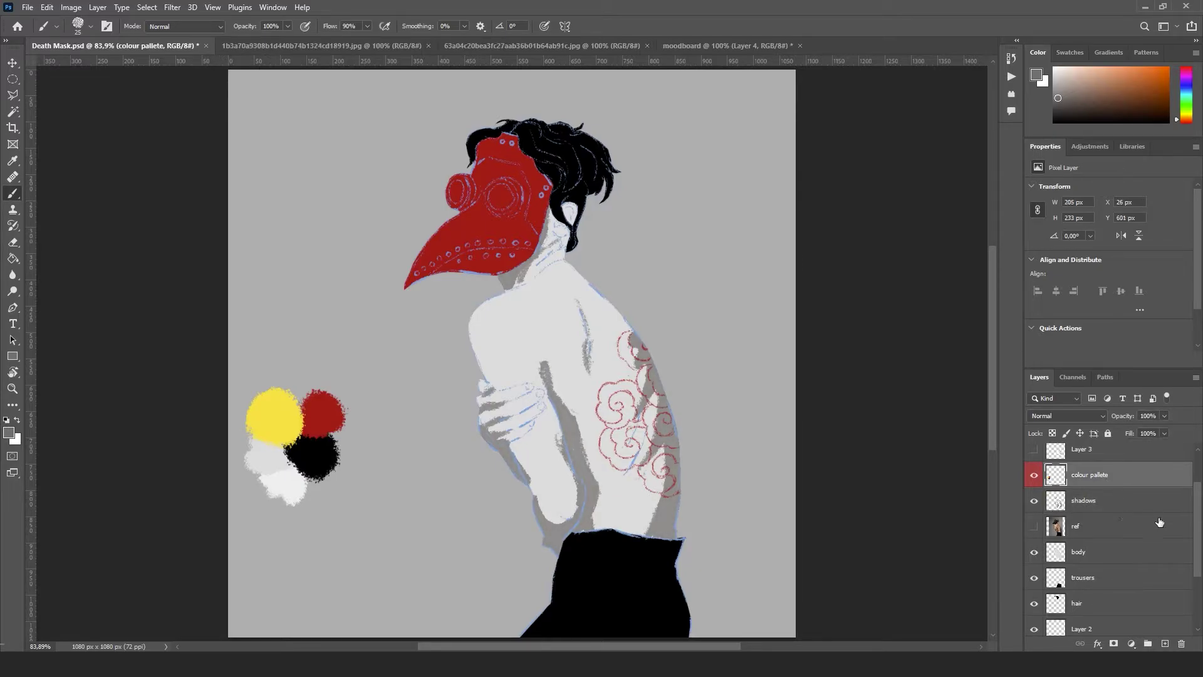
{"action": "left_click", "coordinate": [1121, 452]}
{"action": "scroll", "coordinate": [1184, 483], "scroll_direction": "up", "scroll_amount": 2}
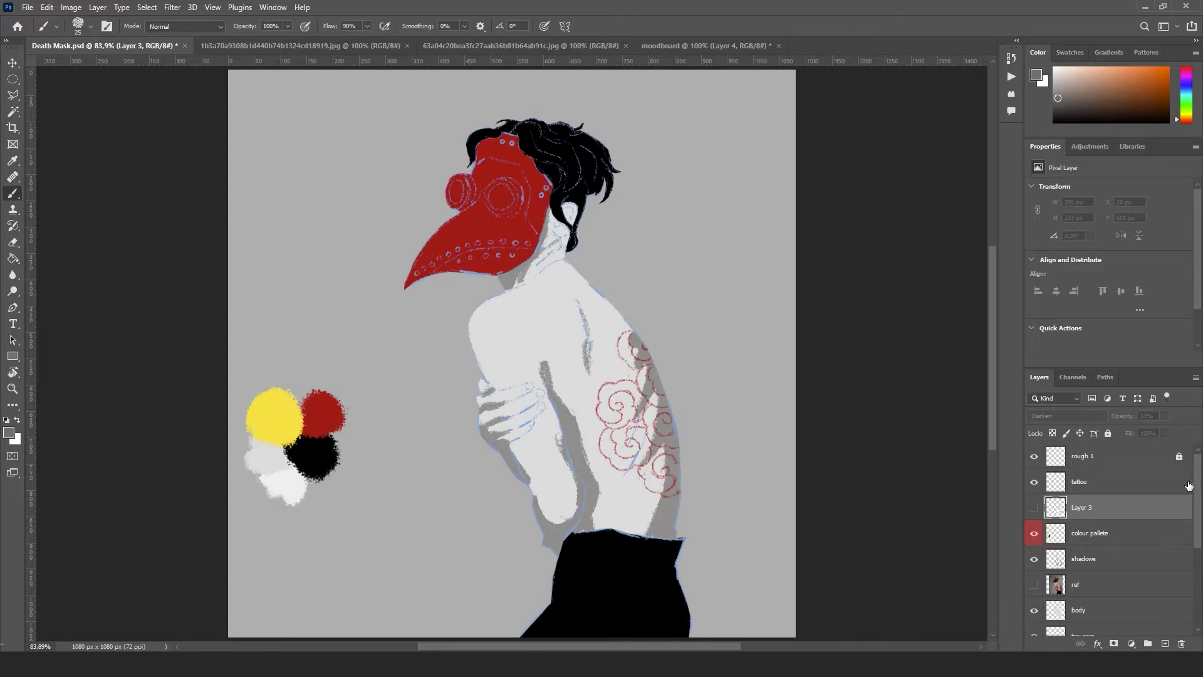
{"action": "left_click", "coordinate": [1147, 486]}
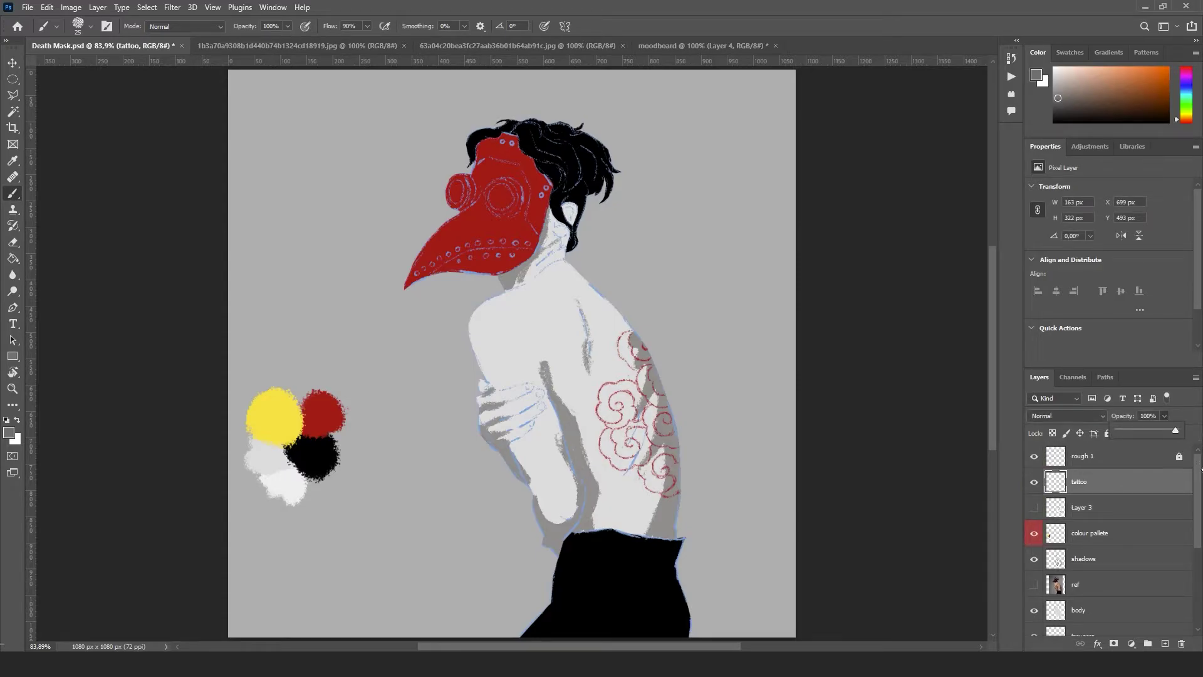
{"action": "left_click", "coordinate": [1093, 417]}
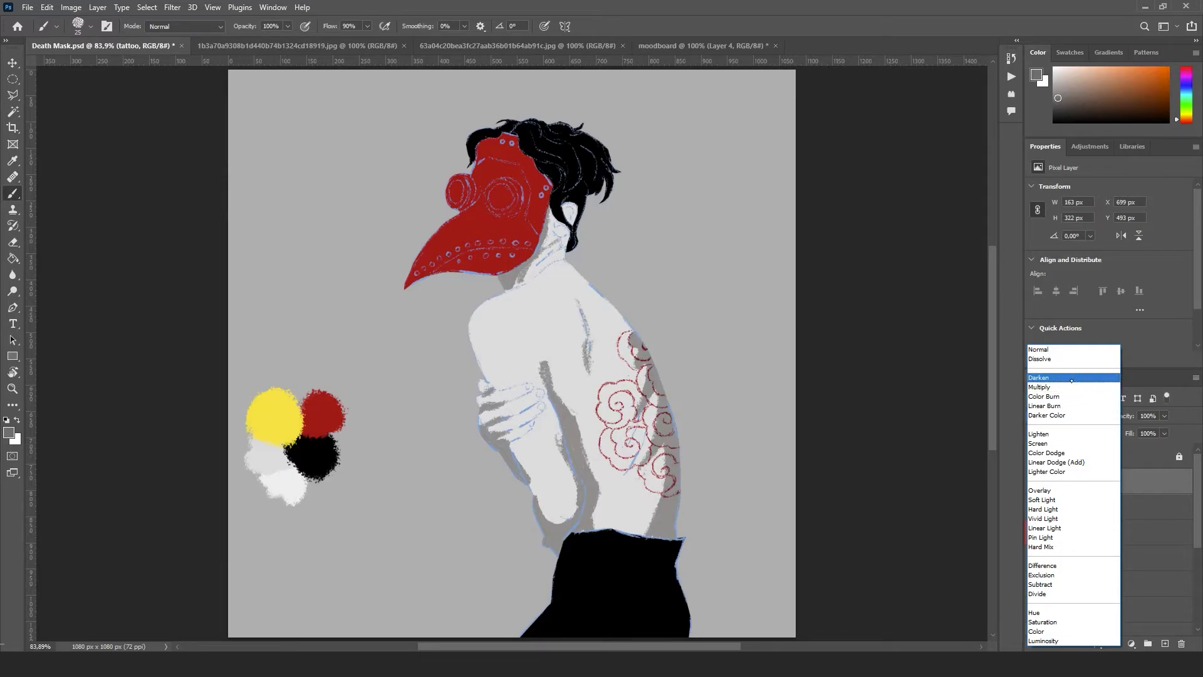
{"action": "left_click", "coordinate": [1070, 378]}
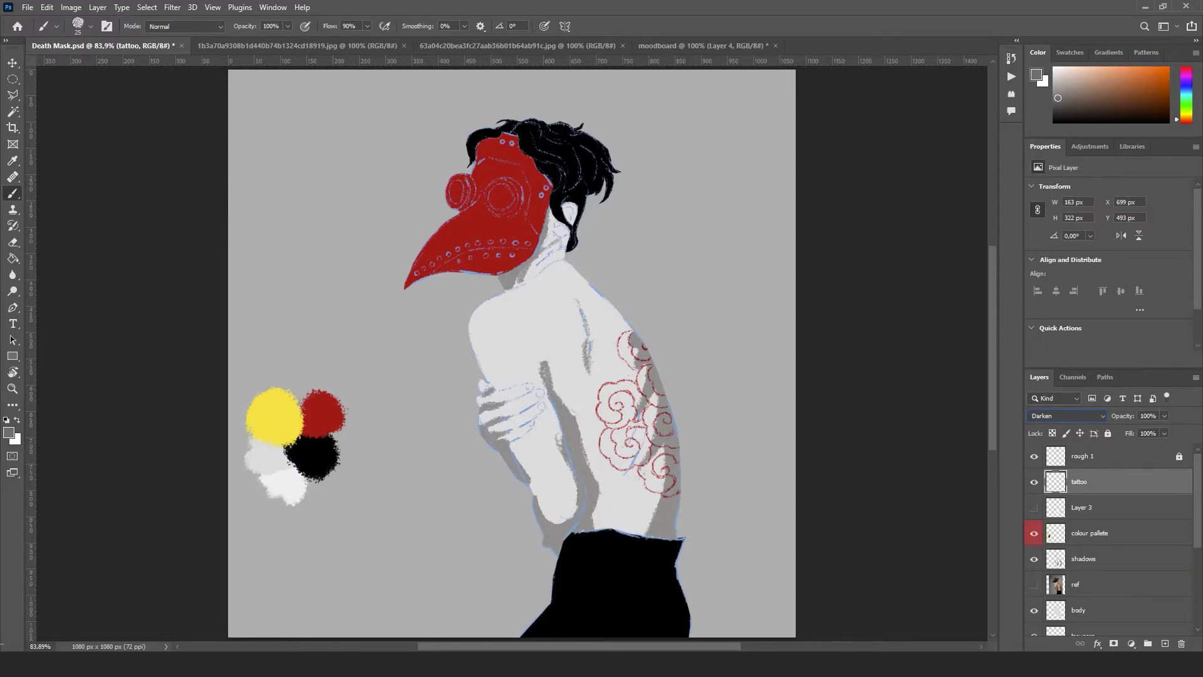
Zoom in on the folded arm and waist and undo the stray stroke
{"action": "scroll", "coordinate": [731, 461], "scroll_direction": "up", "scroll_amount": 3}
{"action": "scroll", "coordinate": [731, 461], "scroll_direction": "up", "scroll_amount": 2}
{"action": "left_click_drag", "start_coordinate": [730, 462], "coordinate": [603, 27]}
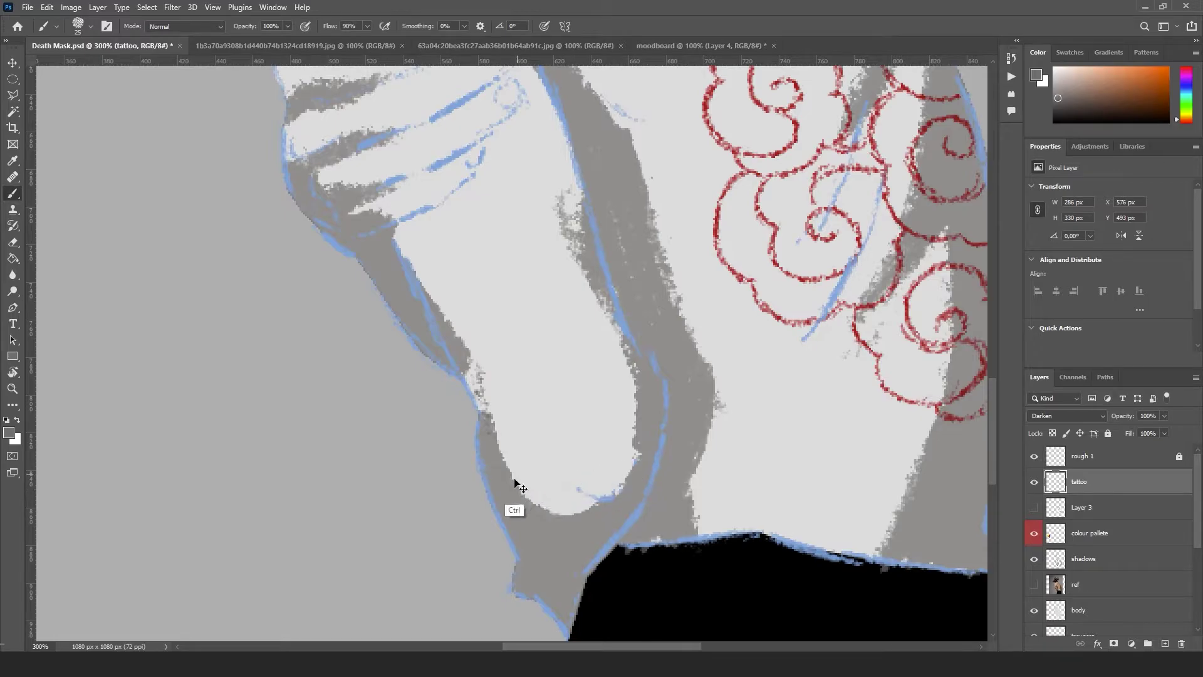
{"action": "key", "text": "ctrl+z"}
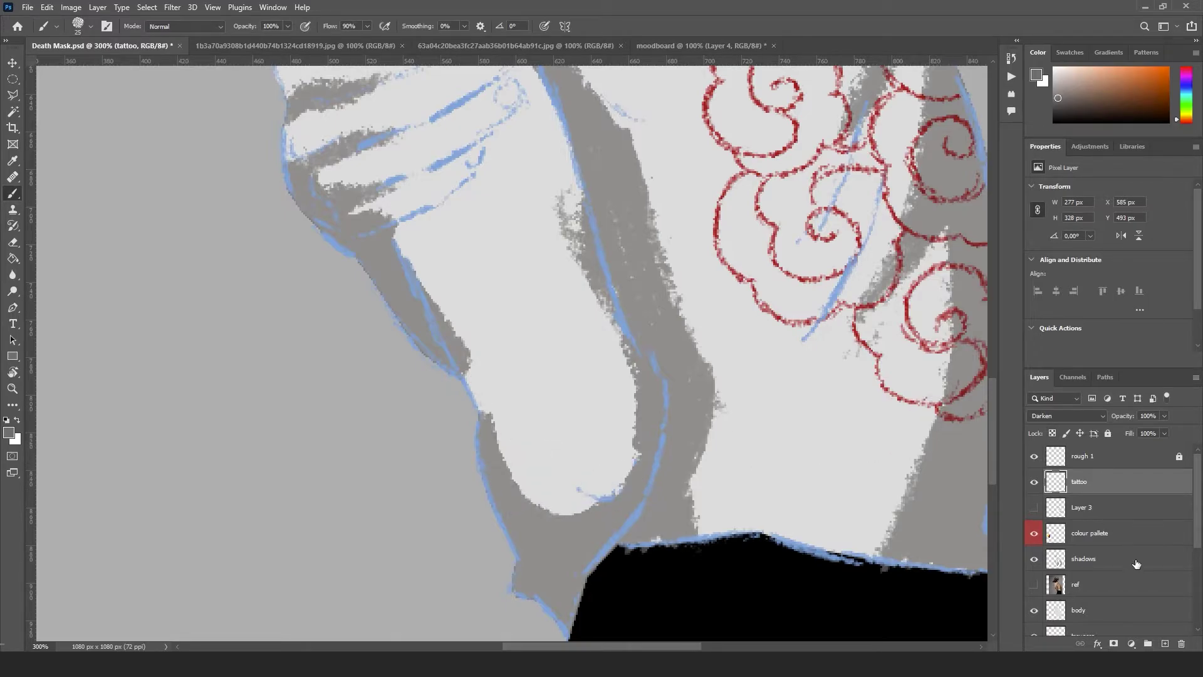
On the shadows layer, paint light over the elbow and waist shadows and extend grey along the fingers
{"action": "left_click", "coordinate": [1136, 563]}
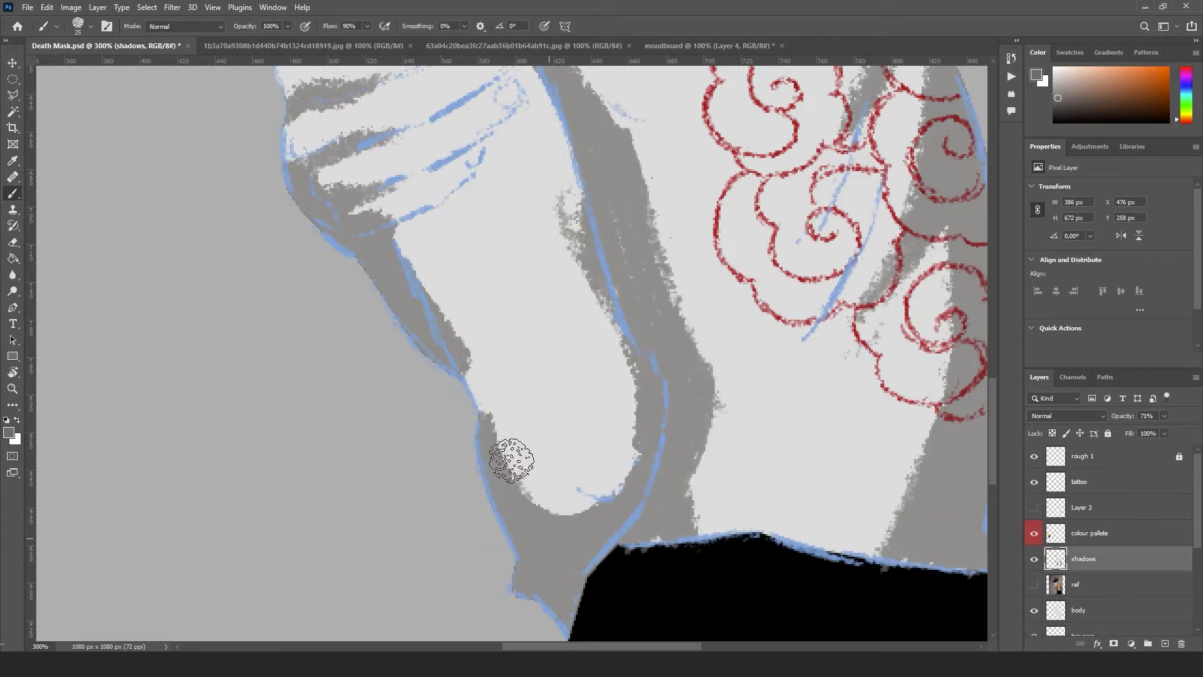
{"action": "mouse_move", "coordinate": [510, 460]}
{"action": "left_mouse_down"}
{"action": "mouse_move", "coordinate": [502, 362]}
{"action": "mouse_move", "coordinate": [446, 332]}
{"action": "mouse_move", "coordinate": [476, 384]}
{"action": "left_mouse_up"}
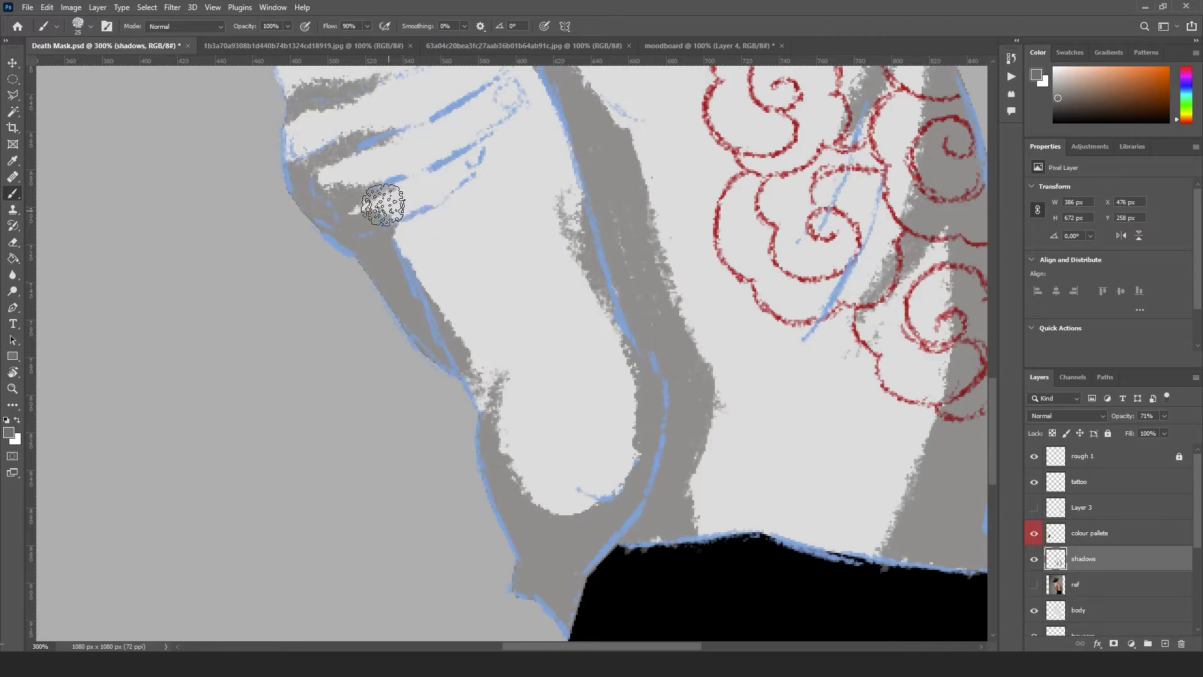
{"action": "mouse_move", "coordinate": [382, 205]}
{"action": "left_mouse_down"}
{"action": "mouse_move", "coordinate": [390, 228]}
{"action": "mouse_move", "coordinate": [395, 210]}
{"action": "mouse_move", "coordinate": [419, 206]}
{"action": "left_mouse_up"}
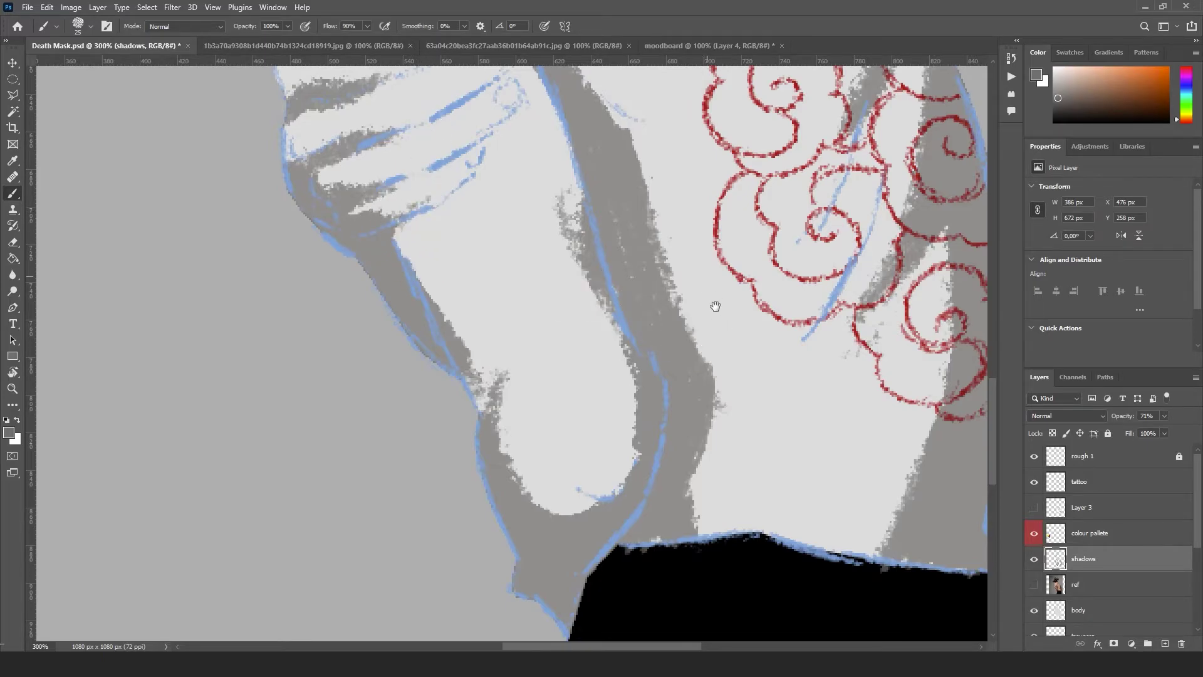
{"action": "mouse_move", "coordinate": [715, 305]}
{"action": "left_mouse_down"}
{"action": "mouse_move", "coordinate": [709, 605]}
{"action": "mouse_move", "coordinate": [652, 492]}
{"action": "mouse_move", "coordinate": [602, 277]}
{"action": "mouse_move", "coordinate": [640, 583]}
{"action": "left_mouse_up"}
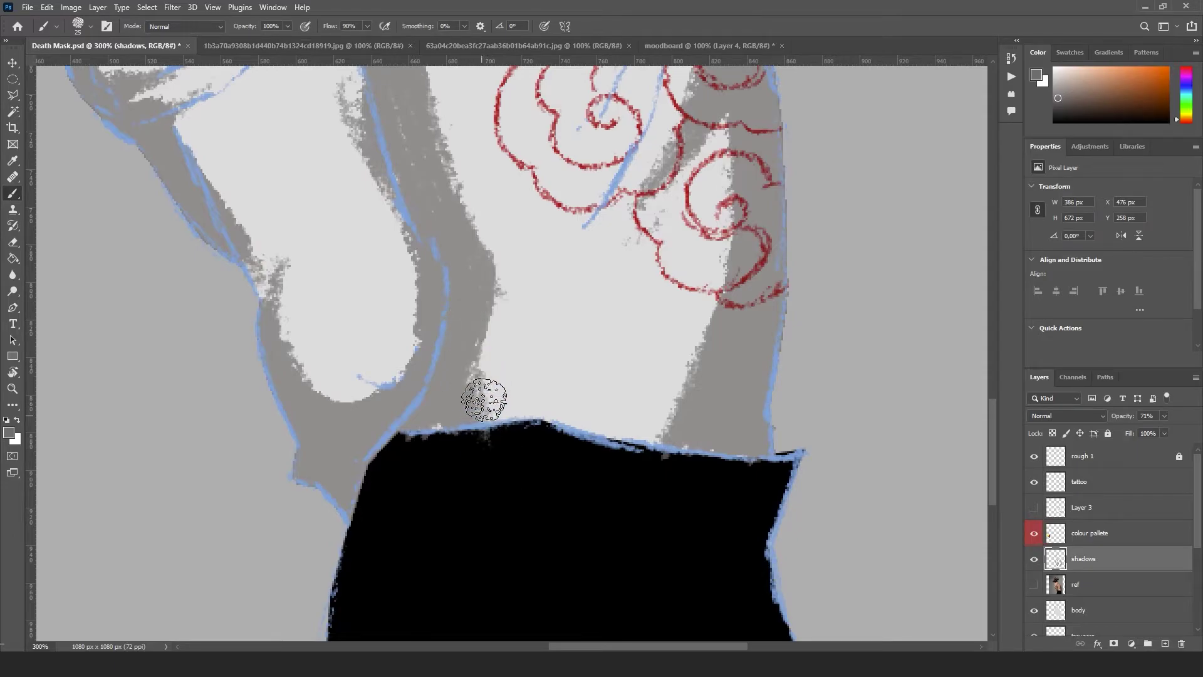
{"action": "left_click_drag", "start_coordinate": [484, 399], "coordinate": [489, 403]}
{"action": "key", "text": "e"}
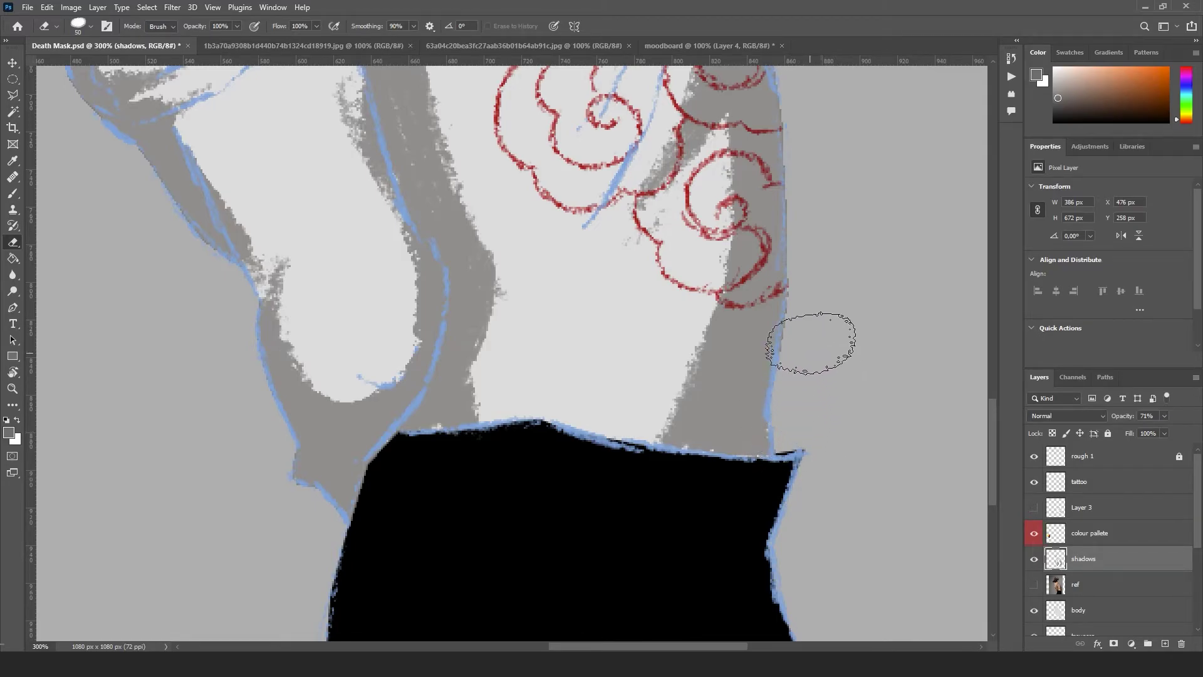
Resize the eraser and clear excess grey shading along the folded arm and hand
{"action": "left_click_drag", "start_coordinate": [618, 384], "coordinate": [656, 135]}
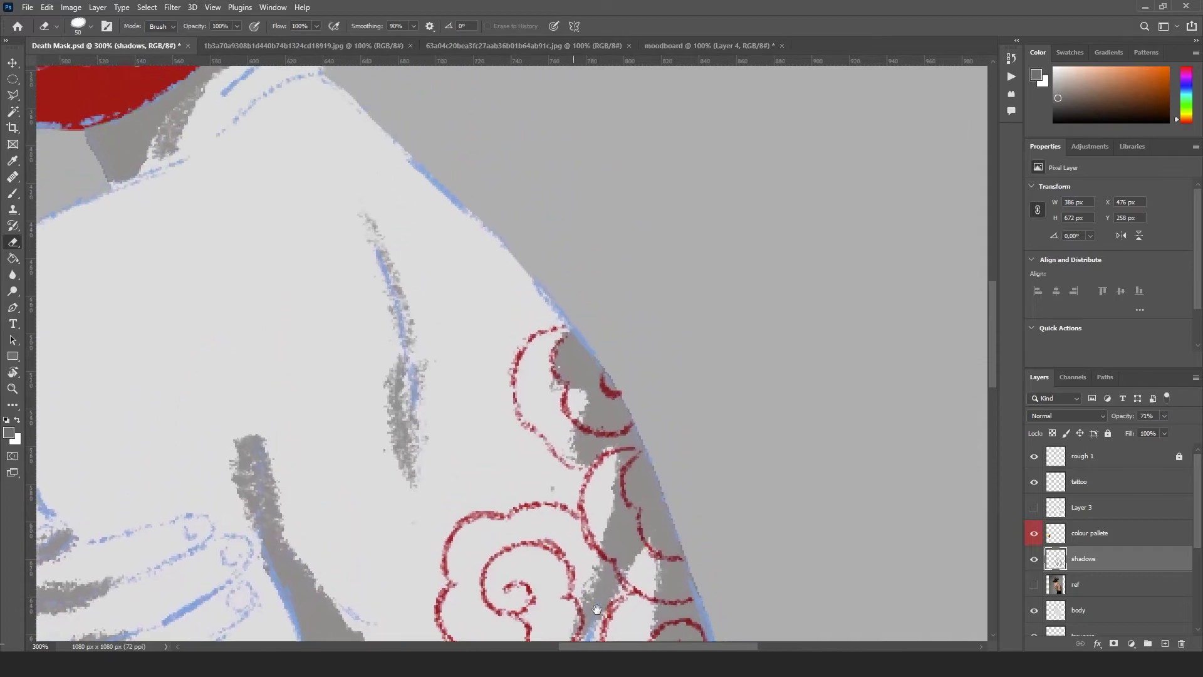
{"action": "left_click_drag", "start_coordinate": [430, 611], "coordinate": [599, 392]}
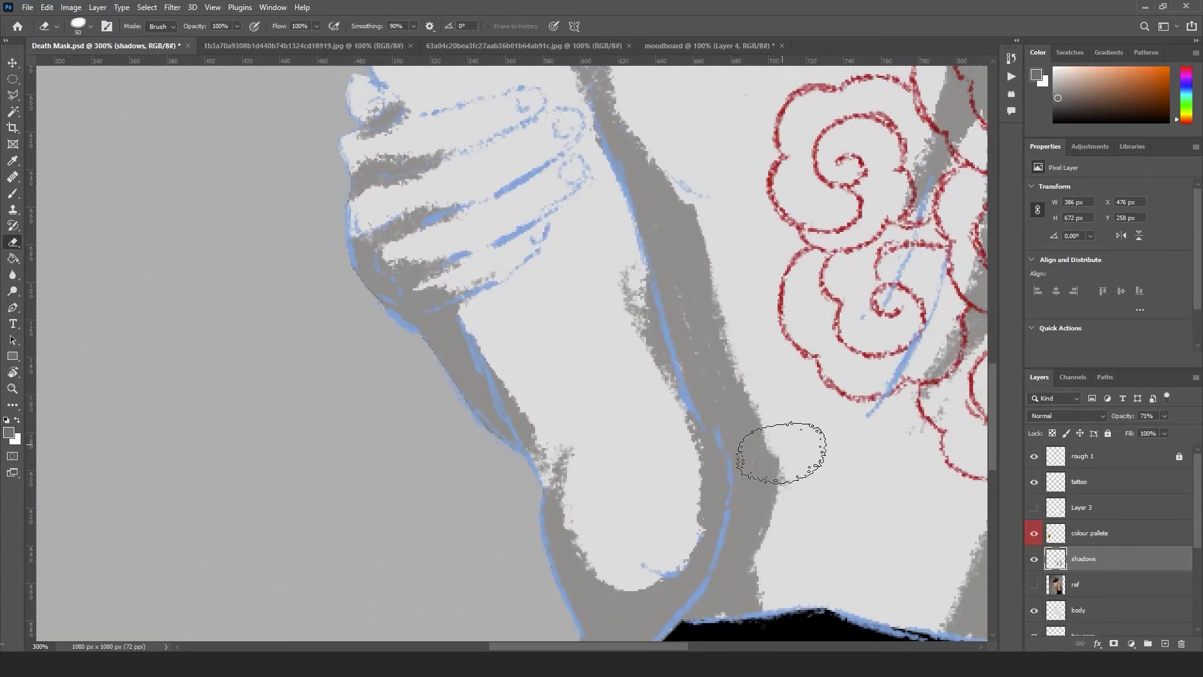
{"action": "right_click", "coordinate": [767, 464]}
{"action": "left_click", "coordinate": [769, 479]}
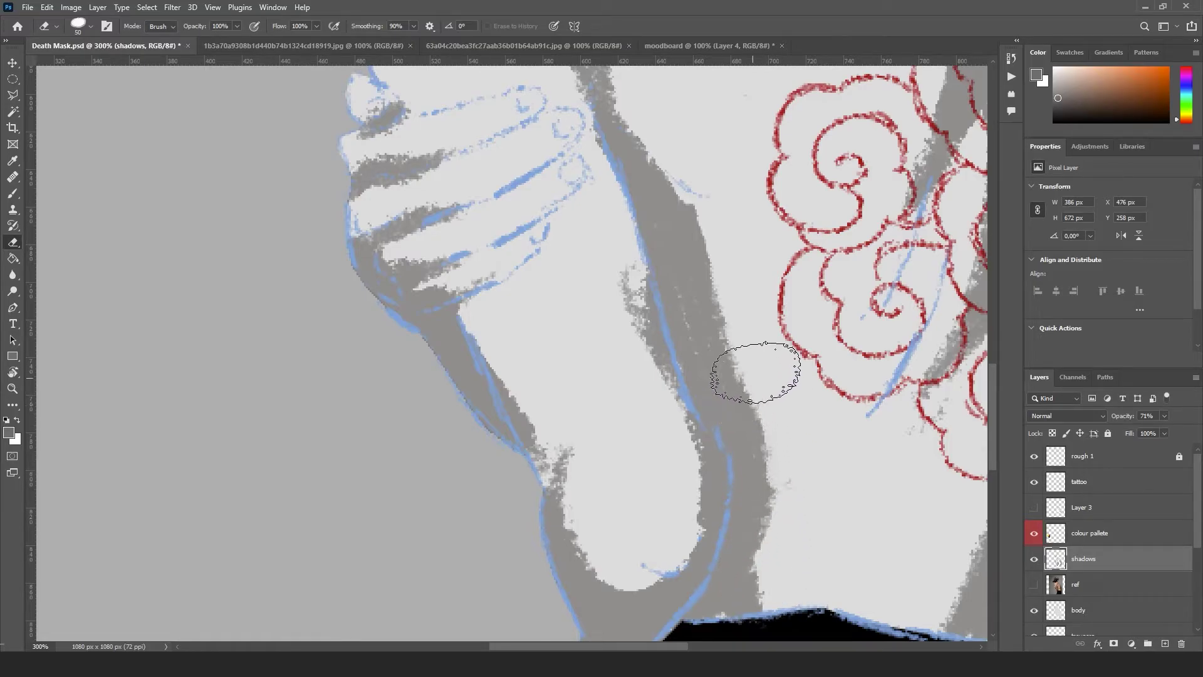
{"action": "key", "text": "ctrl+0"}
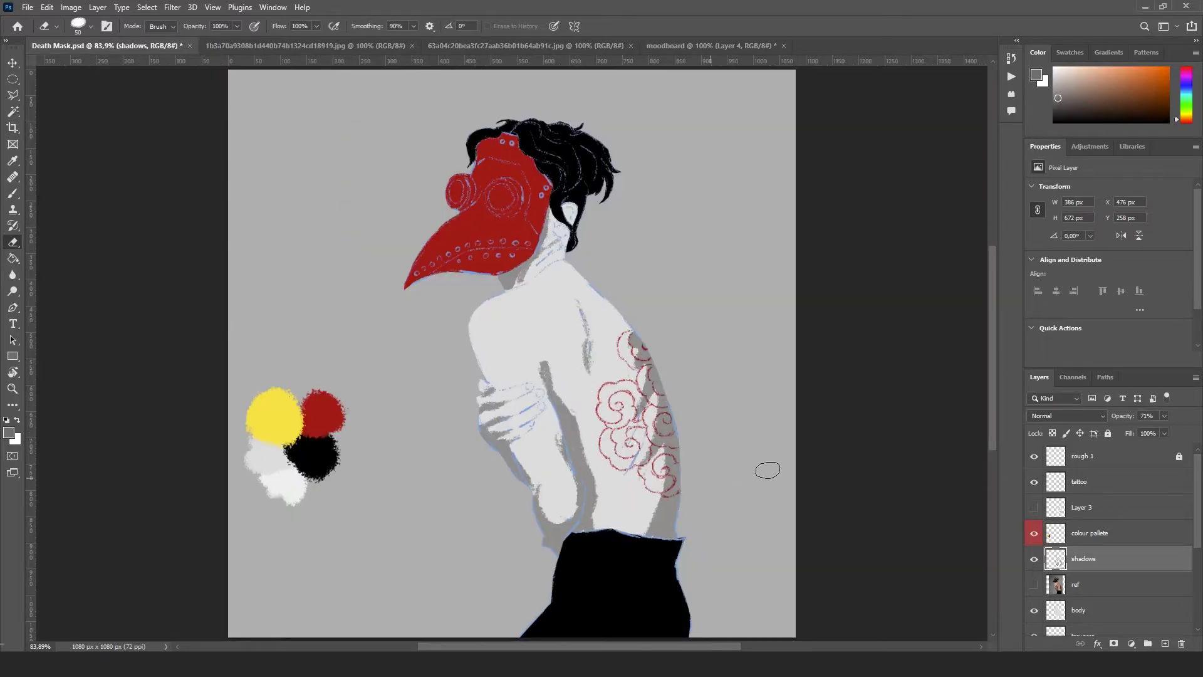
{"action": "left_click", "coordinate": [1103, 416]}
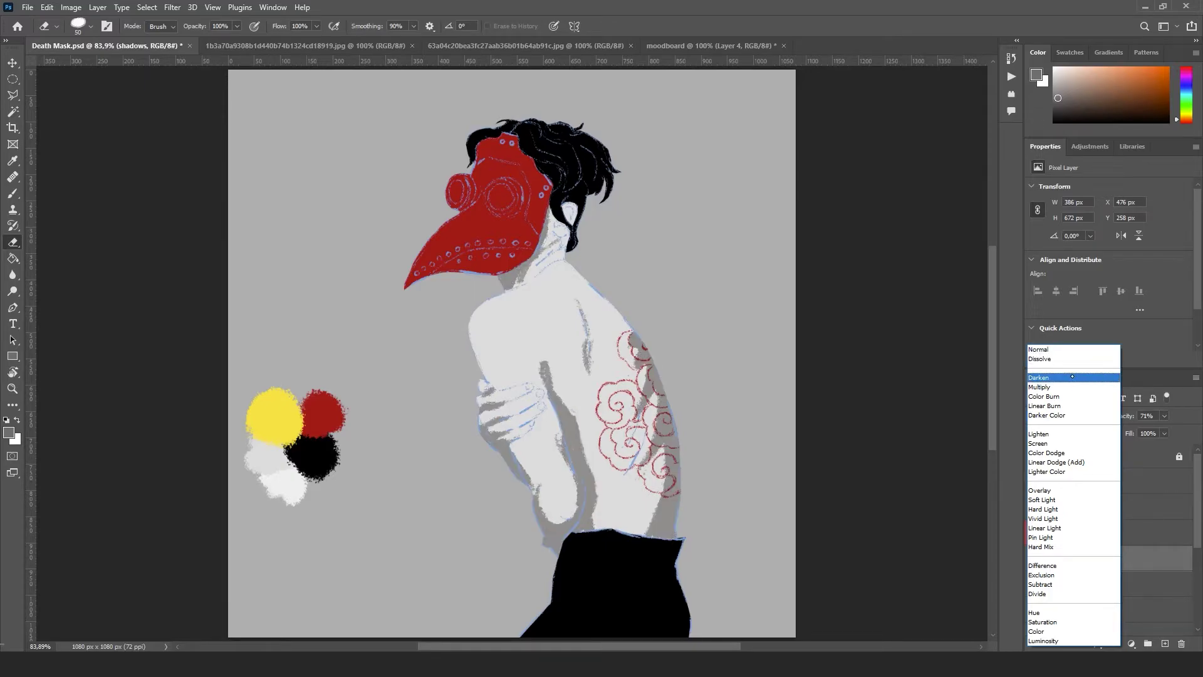
Set the shadows layer to Darken at 61% opacity, briefly hiding rough 1 to check
{"action": "left_click", "coordinate": [1072, 377]}
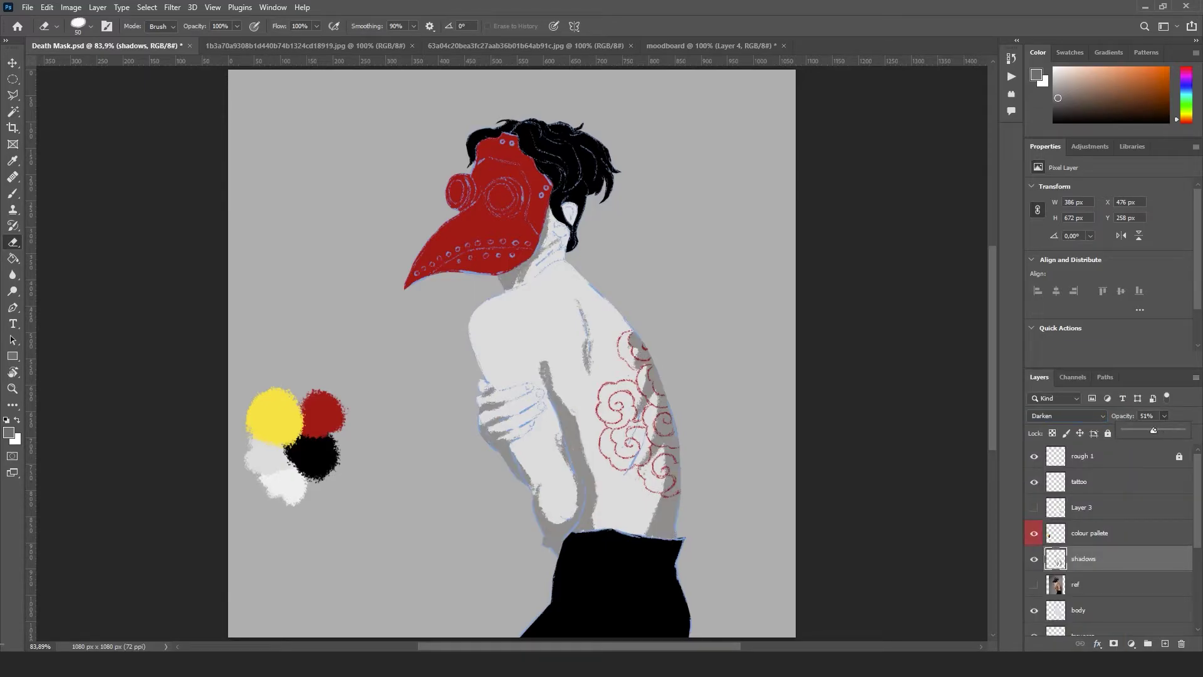
{"action": "left_click_drag", "start_coordinate": [1153, 430], "coordinate": [1160, 430]}
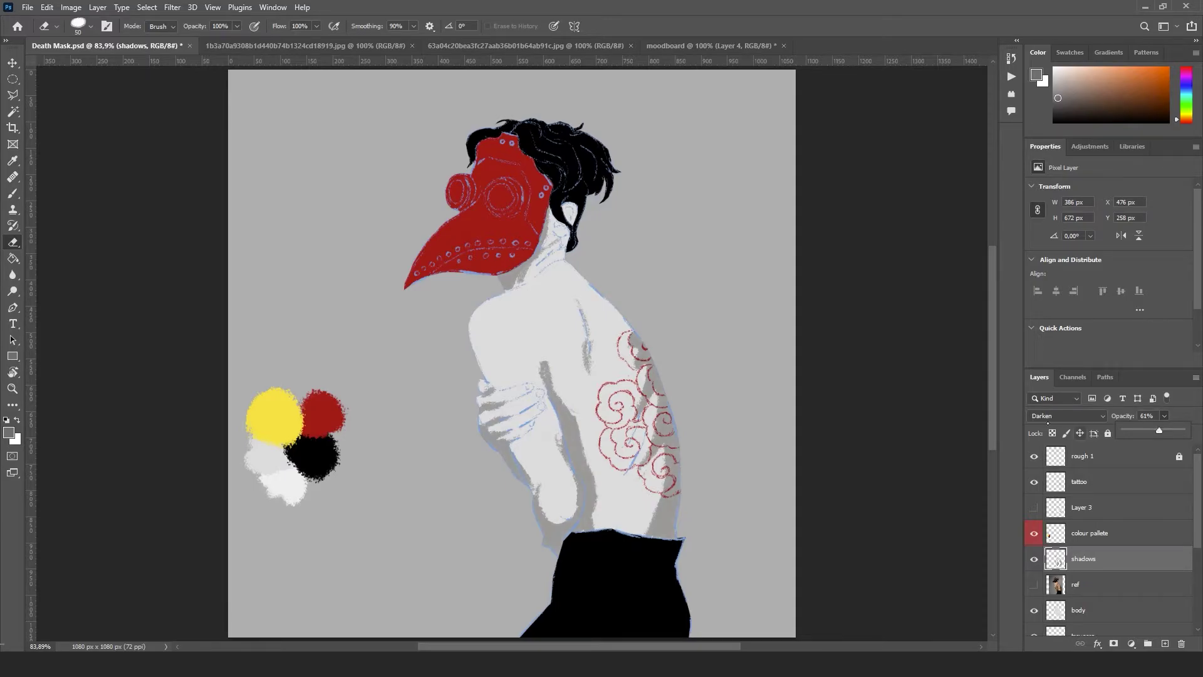
{"action": "left_click", "coordinate": [1034, 456]}
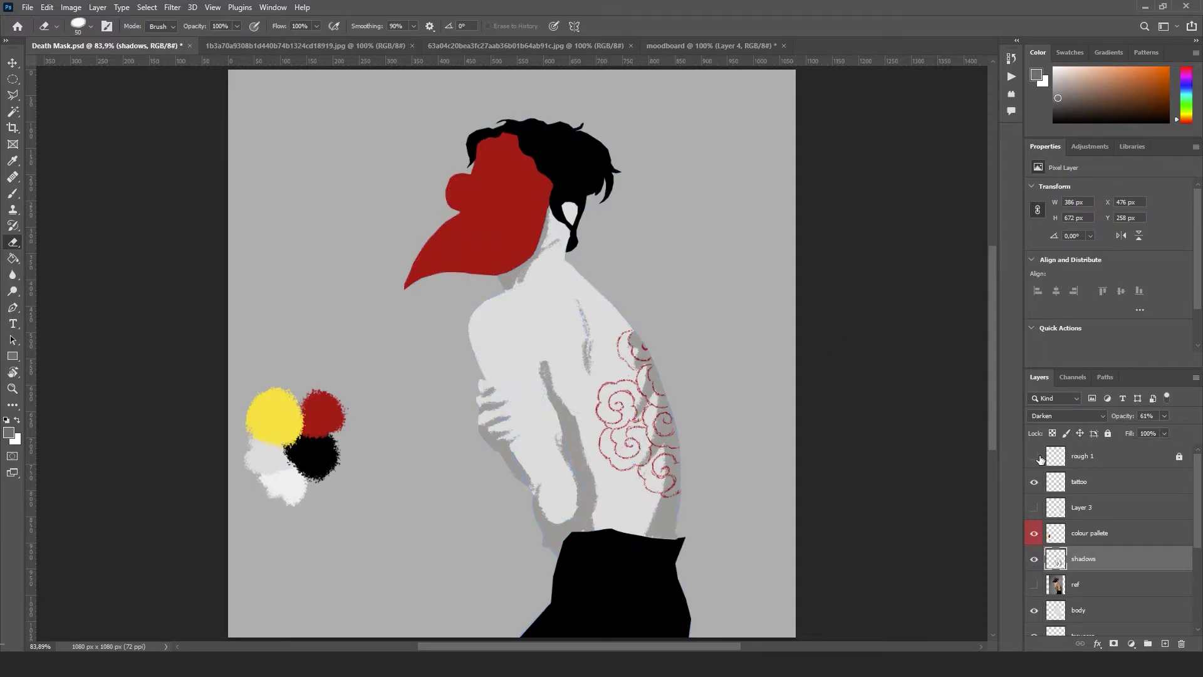
{"action": "left_click", "coordinate": [1035, 455]}
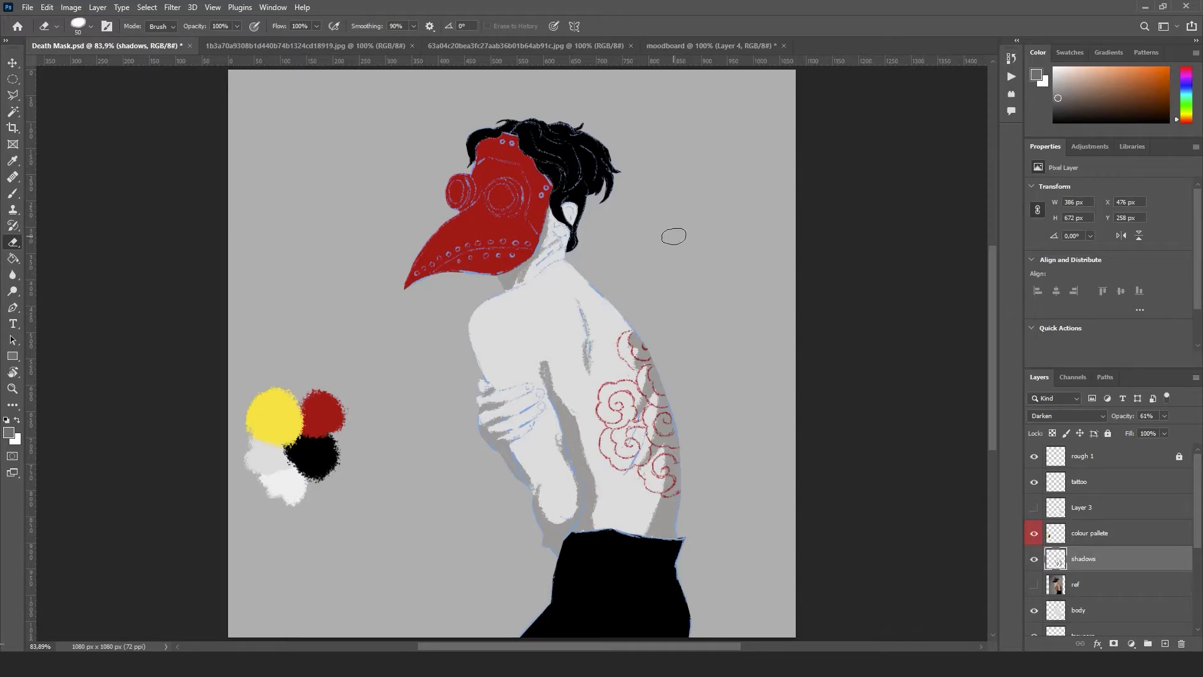
Paint grey shadow beside the ear and across the base of the neck
{"action": "scroll", "coordinate": [521, 363], "scroll_direction": "up", "scroll_amount": 5}
{"action": "left_click_drag", "start_coordinate": [730, 268], "coordinate": [546, 622]}
{"action": "key", "text": "b"}
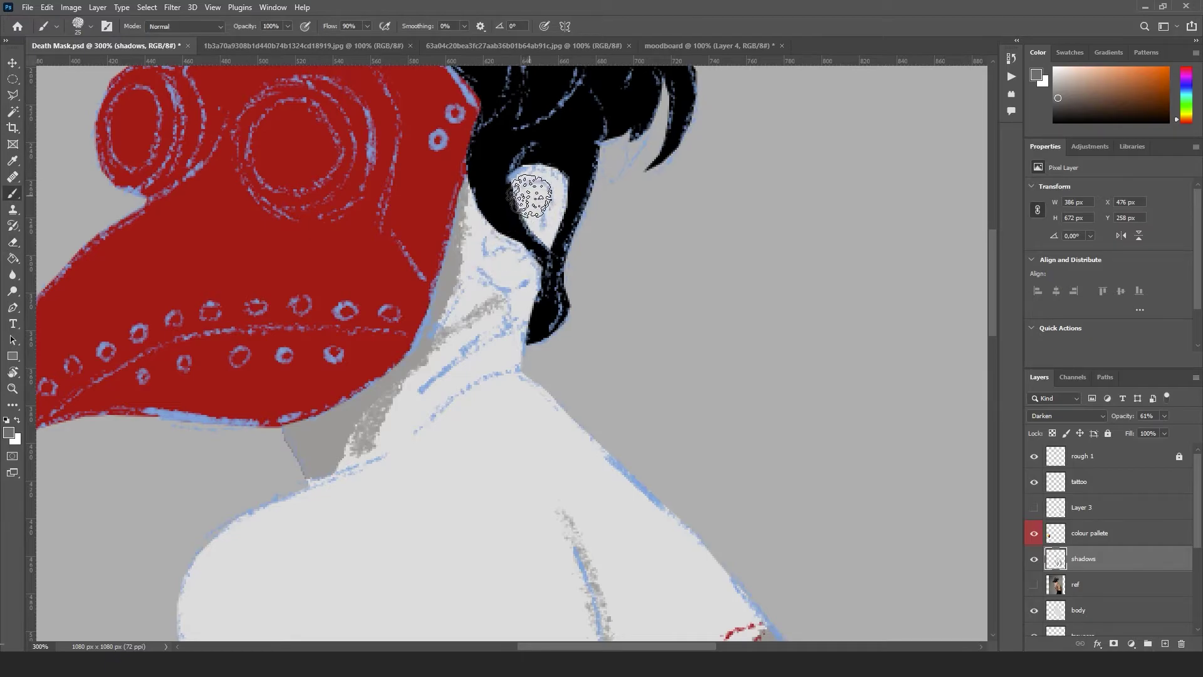
{"action": "left_click_drag", "start_coordinate": [531, 196], "coordinate": [525, 237]}
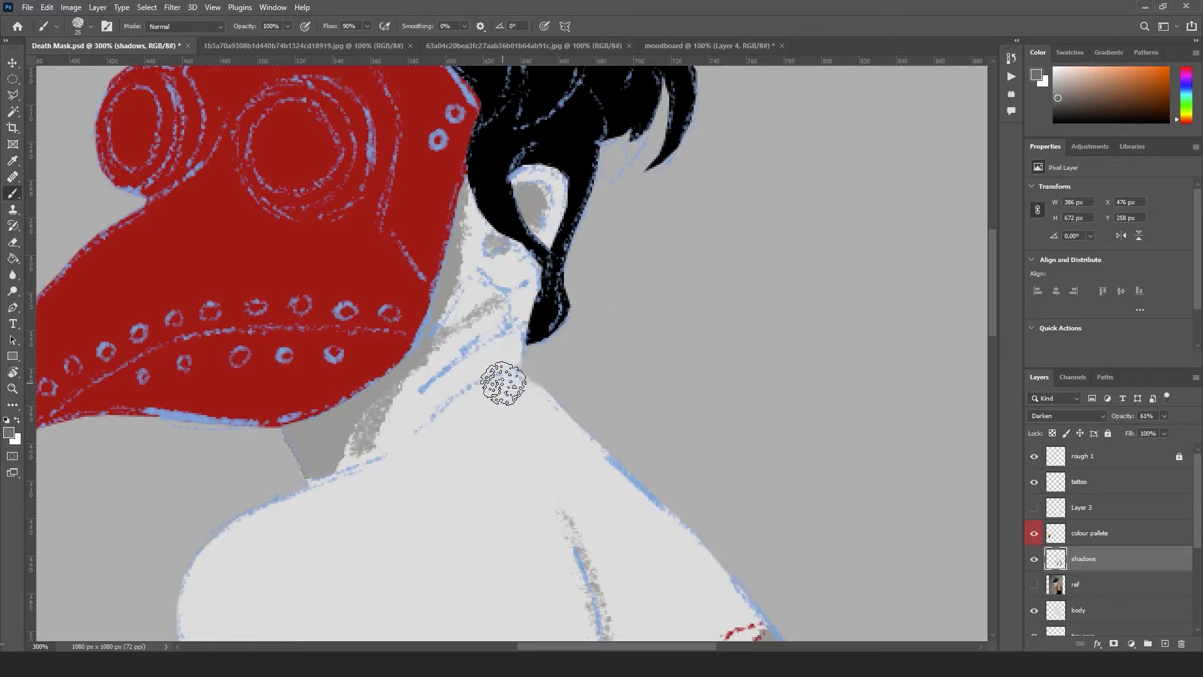
{"action": "left_click_drag", "start_coordinate": [503, 383], "coordinate": [473, 393]}
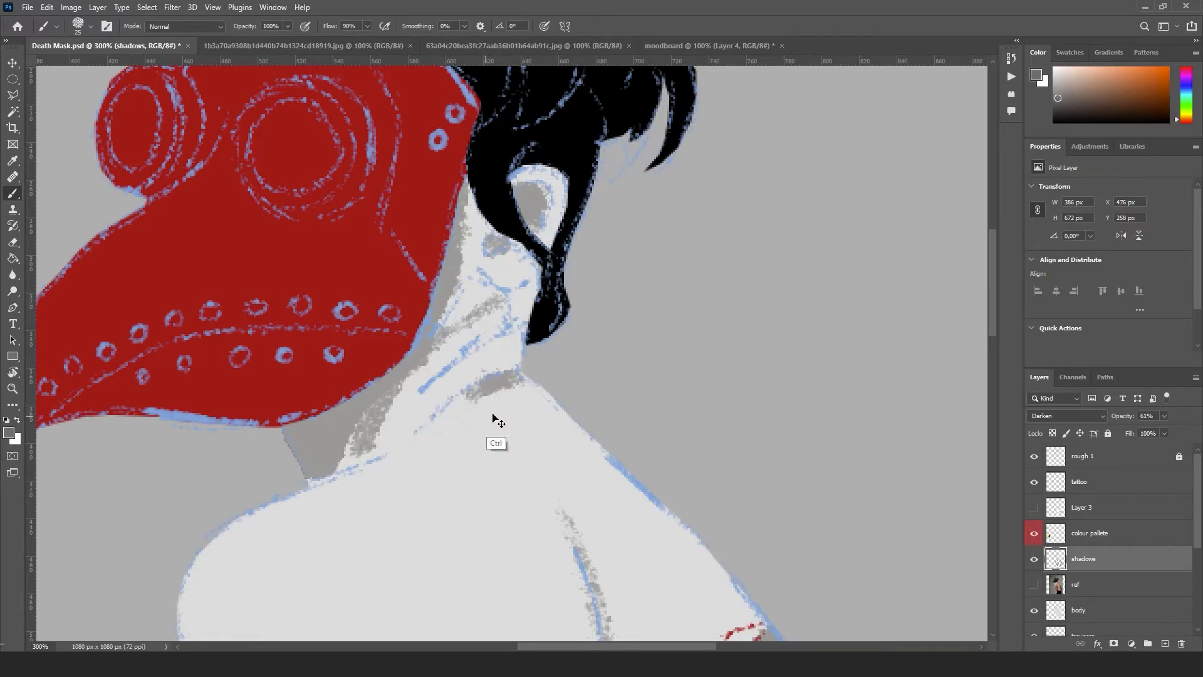
Select the body layer's filled silhouette with the Magic Wand
{"action": "left_click", "coordinate": [1095, 614]}
{"action": "key", "text": "w"}
{"action": "left_click", "coordinate": [513, 535]}
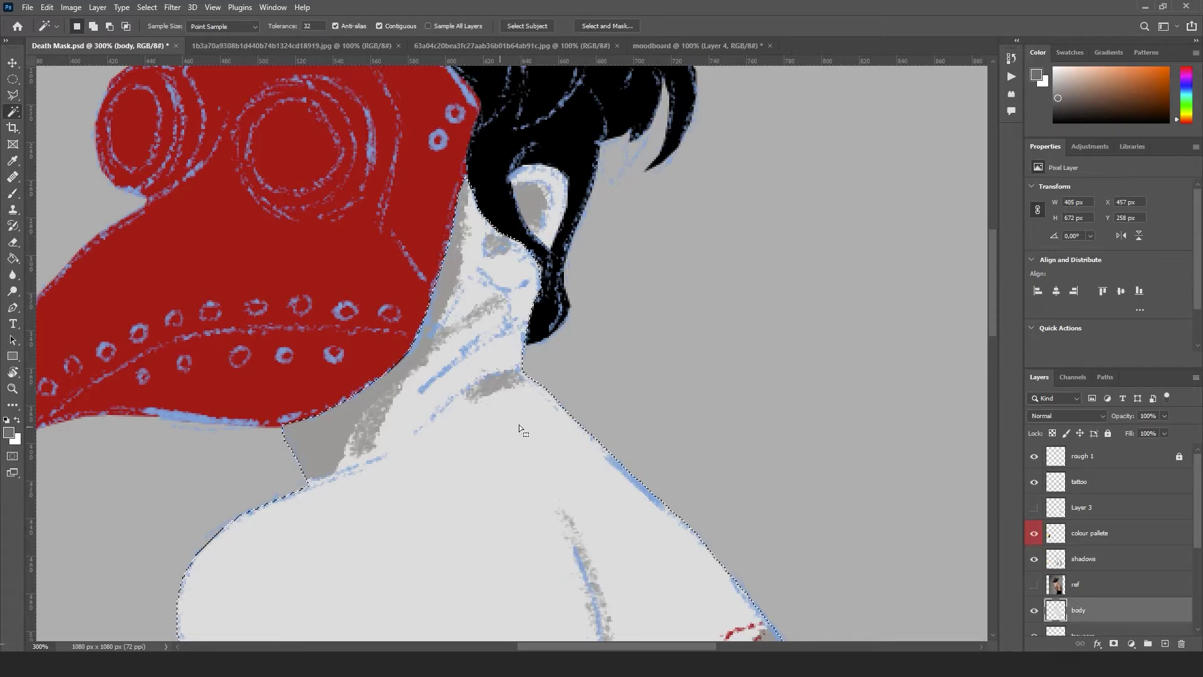
On the shadows layer, paint grey down the neck, along its side, and darker below the jaw
{"action": "key", "text": "b"}
{"action": "left_click", "coordinate": [1093, 559]}
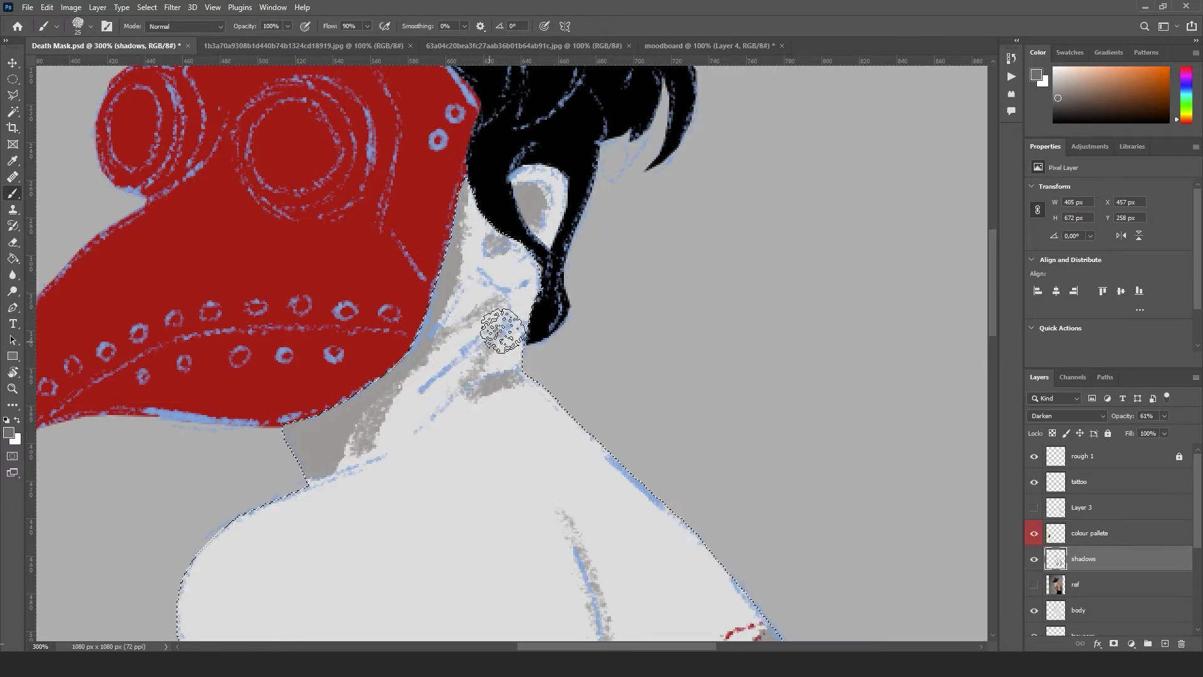
{"action": "mouse_move", "coordinate": [502, 330]}
{"action": "left_mouse_down"}
{"action": "mouse_move", "coordinate": [442, 376]}
{"action": "mouse_move", "coordinate": [451, 389]}
{"action": "mouse_move", "coordinate": [497, 322]}
{"action": "mouse_move", "coordinate": [475, 345]}
{"action": "mouse_move", "coordinate": [497, 282]}
{"action": "mouse_move", "coordinate": [478, 327]}
{"action": "mouse_move", "coordinate": [494, 339]}
{"action": "left_mouse_up"}
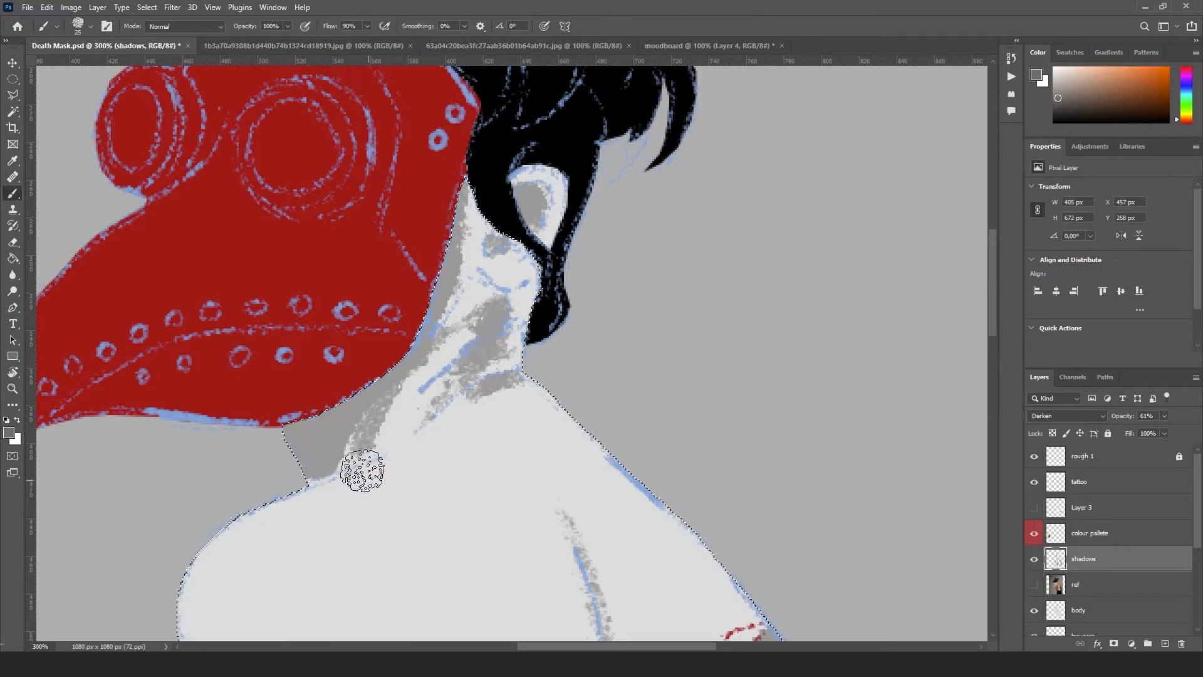
{"action": "left_click_drag", "start_coordinate": [432, 332], "coordinate": [478, 255]}
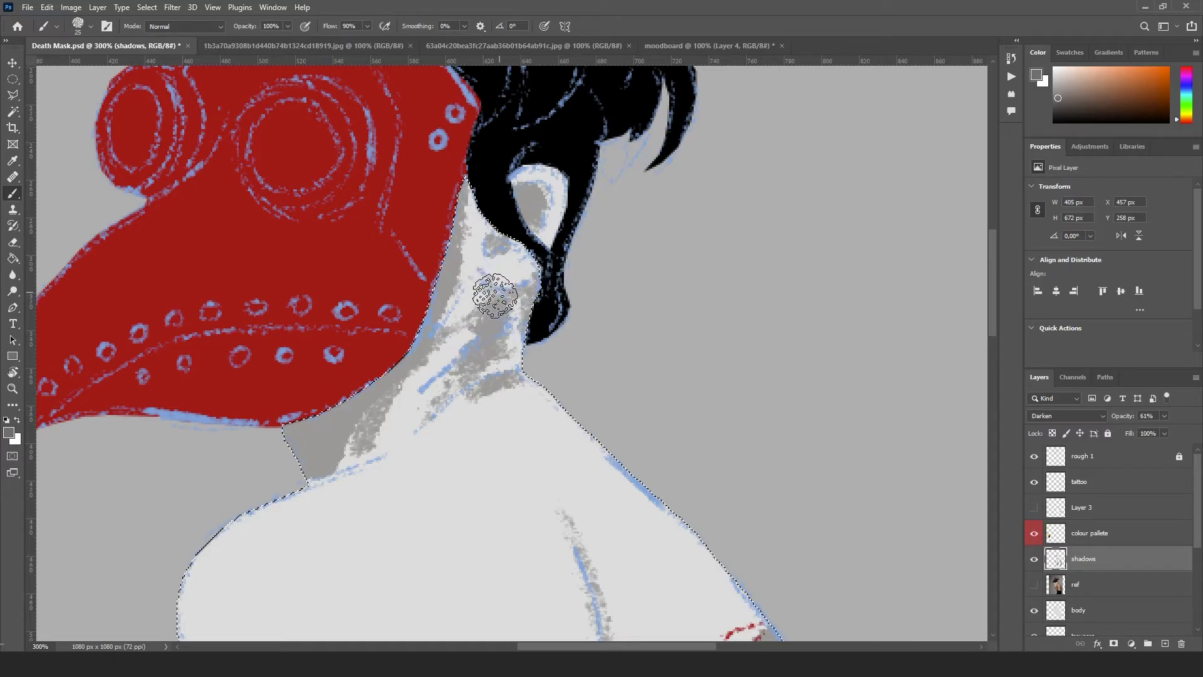
{"action": "mouse_move", "coordinate": [483, 362]}
{"action": "left_mouse_down"}
{"action": "mouse_move", "coordinate": [496, 344]}
{"action": "mouse_move", "coordinate": [402, 403]}
{"action": "left_mouse_up"}
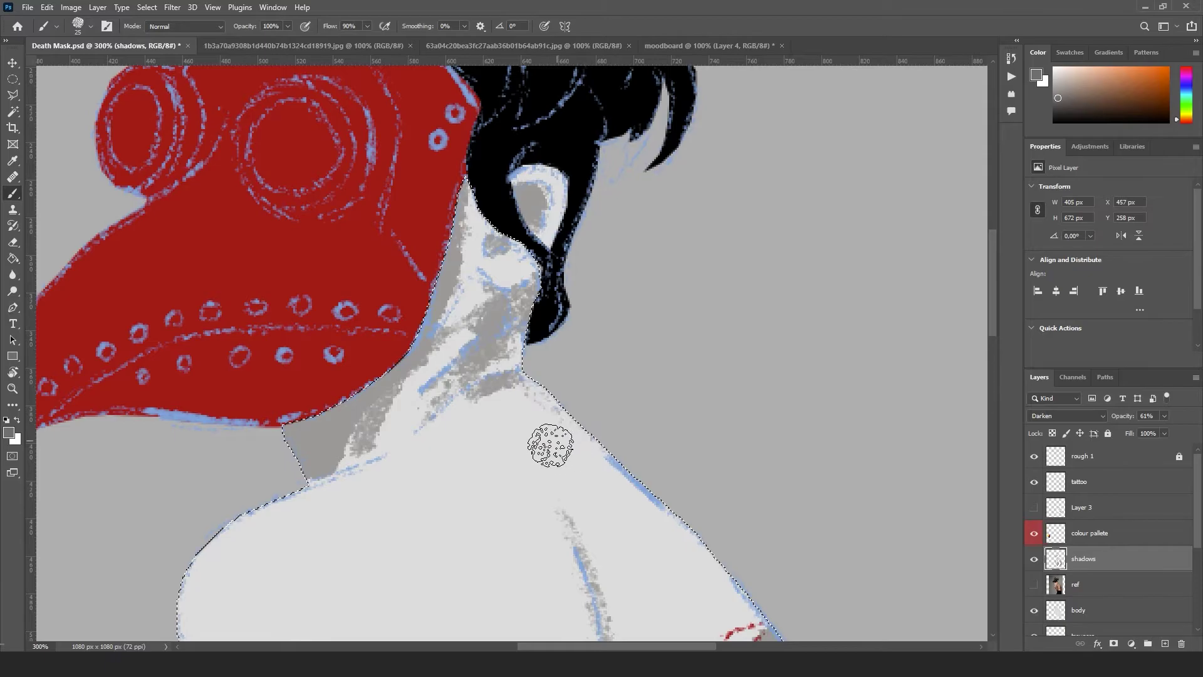
{"action": "left_click_drag", "start_coordinate": [524, 499], "coordinate": [515, 338]}
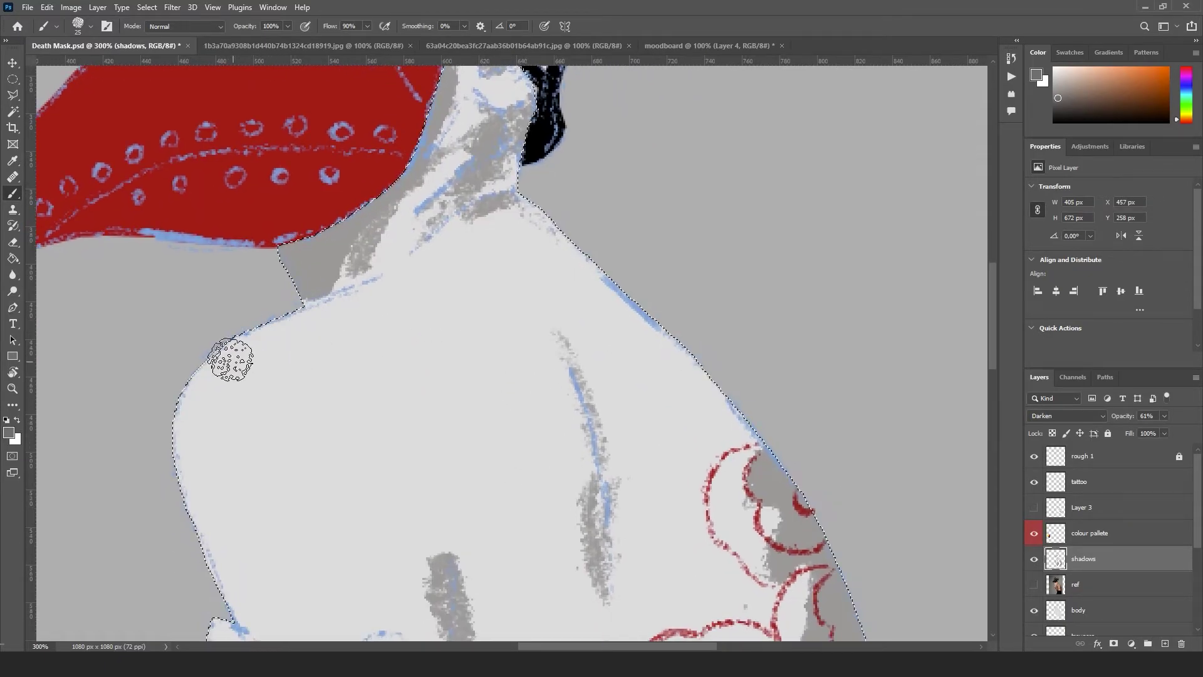
{"action": "left_click_drag", "start_coordinate": [545, 532], "coordinate": [582, 204]}
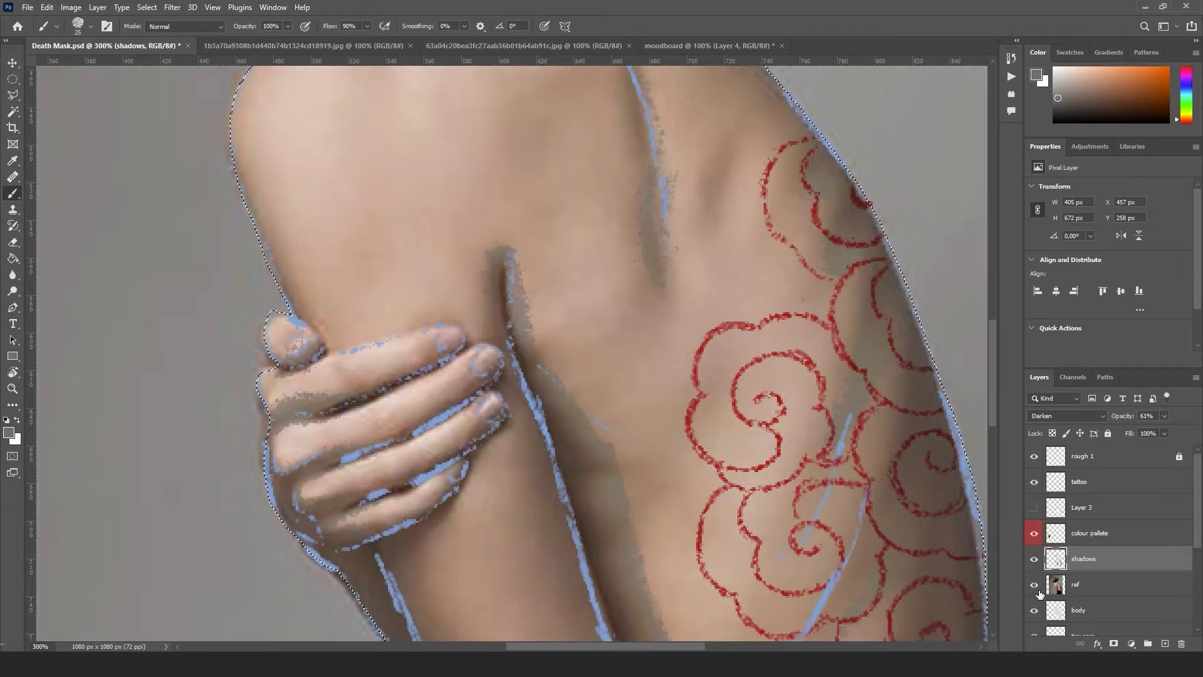
Show the reference photo and dab faint shadows near the fingertip and below the tattoo
{"action": "left_click", "coordinate": [1034, 584]}
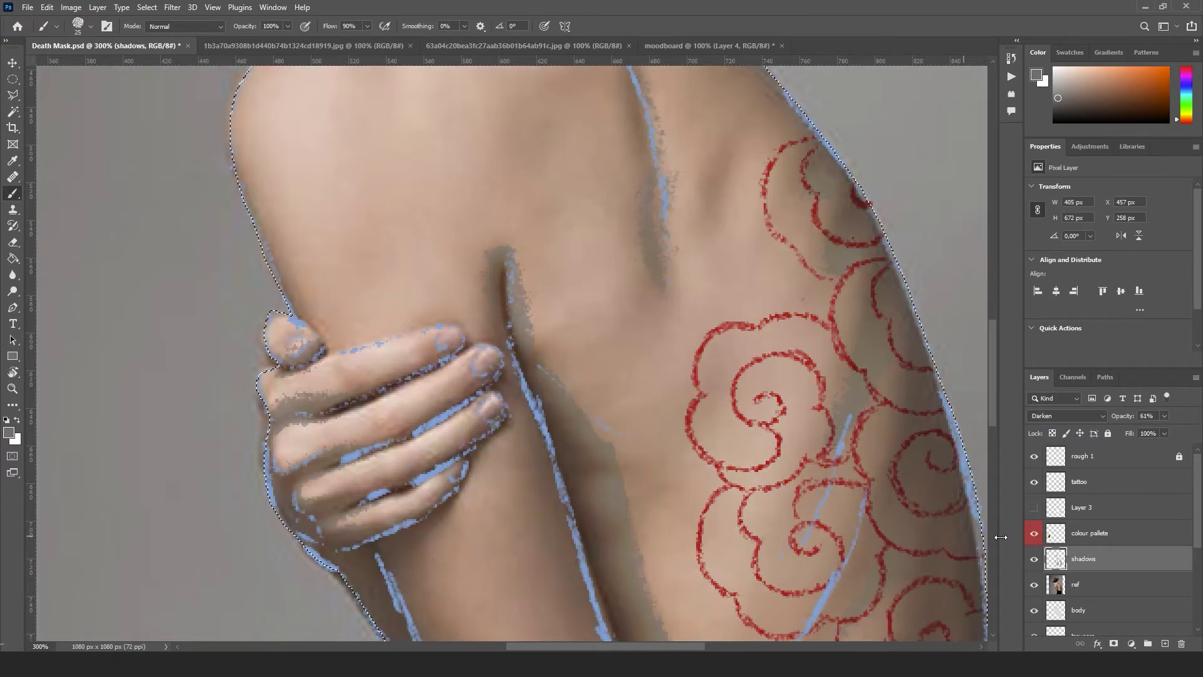
{"action": "left_click_drag", "start_coordinate": [577, 433], "coordinate": [557, 311]}
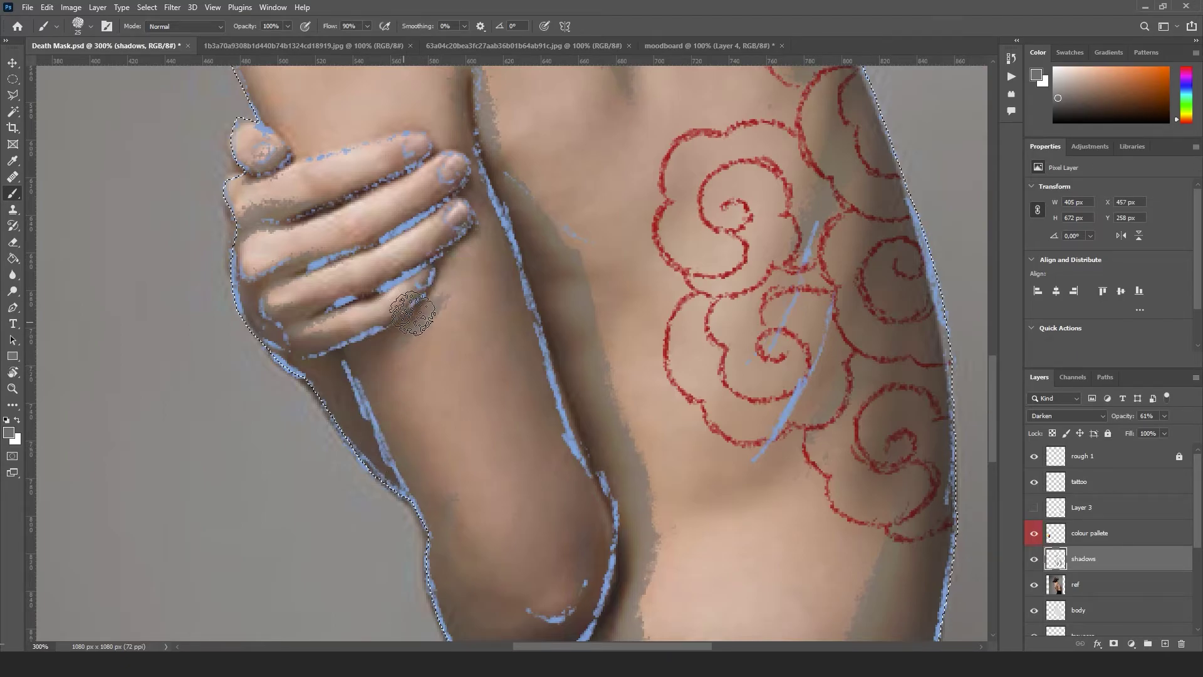
{"action": "left_click_drag", "start_coordinate": [443, 285], "coordinate": [438, 304]}
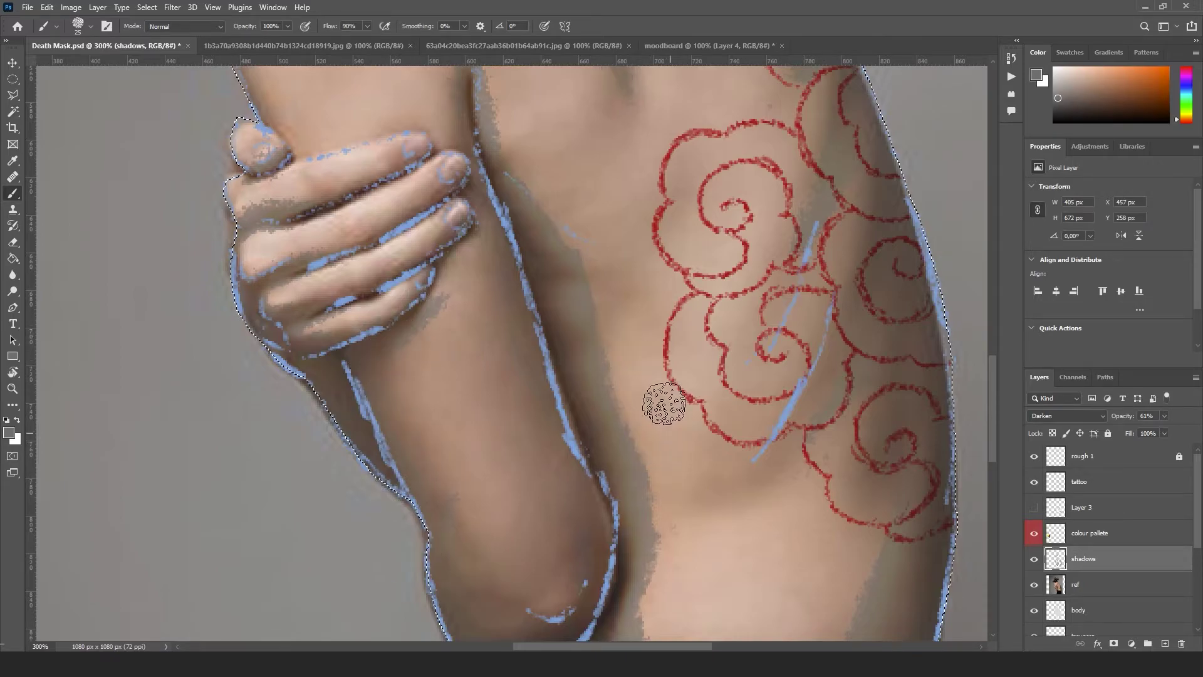
{"action": "left_click_drag", "start_coordinate": [658, 403], "coordinate": [637, 427]}
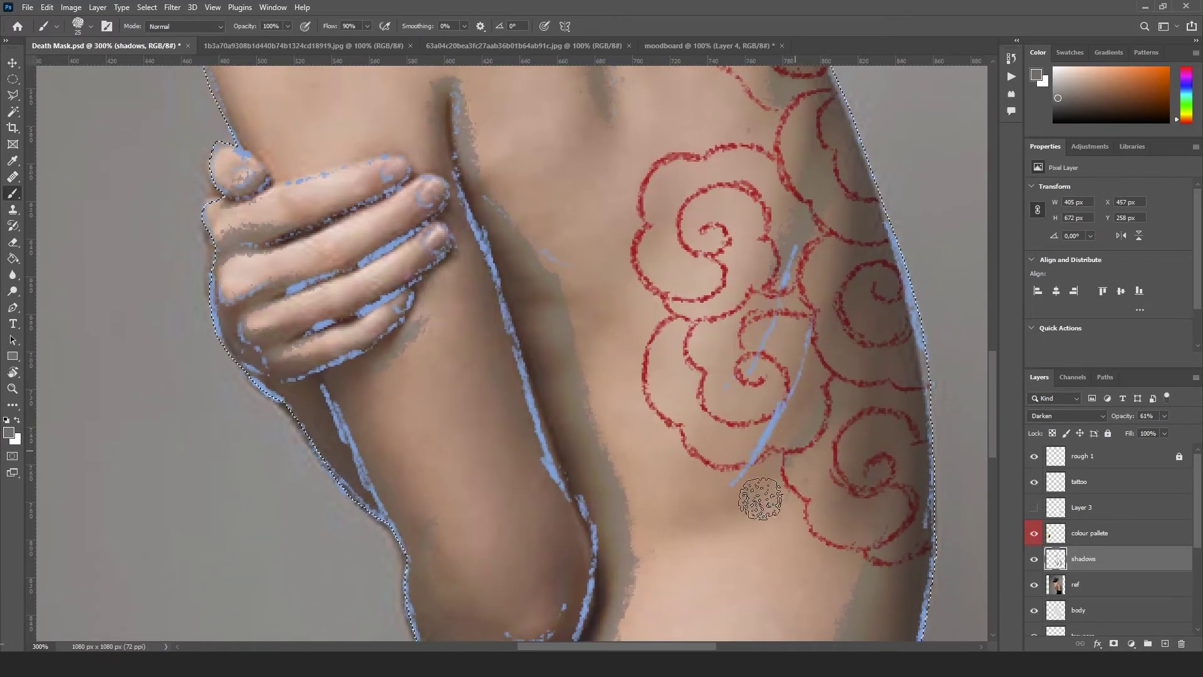
{"action": "left_click_drag", "start_coordinate": [708, 505], "coordinate": [680, 510]}
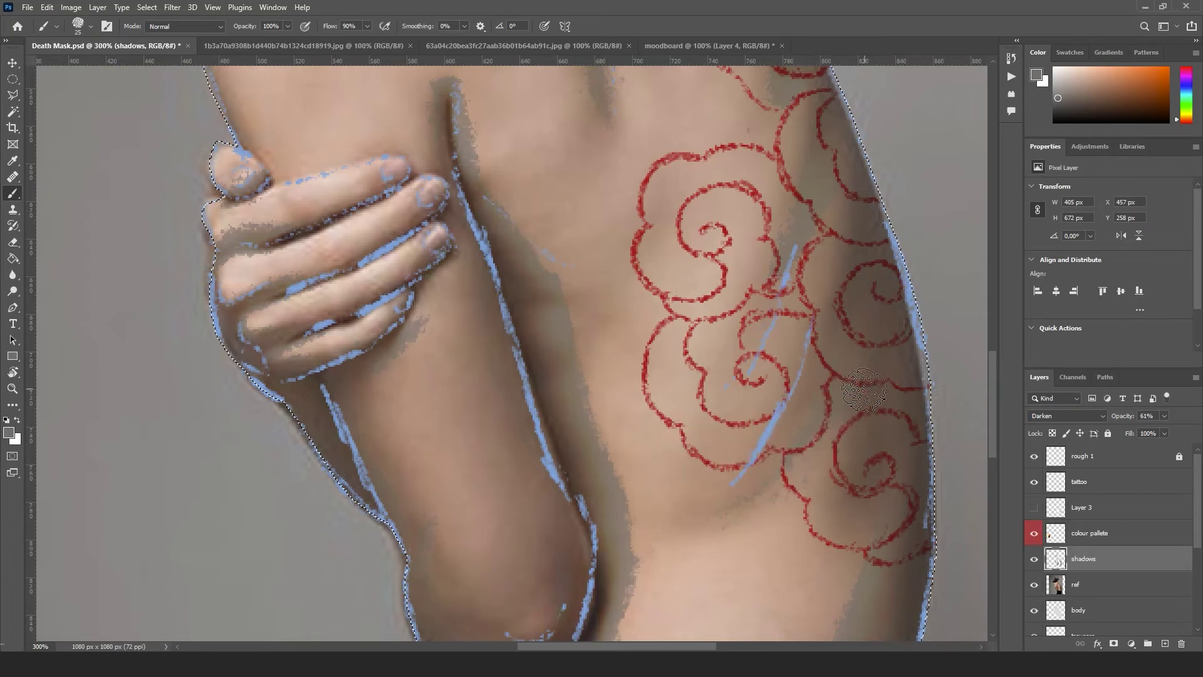
{"action": "left_click_drag", "start_coordinate": [740, 478], "coordinate": [748, 498]}
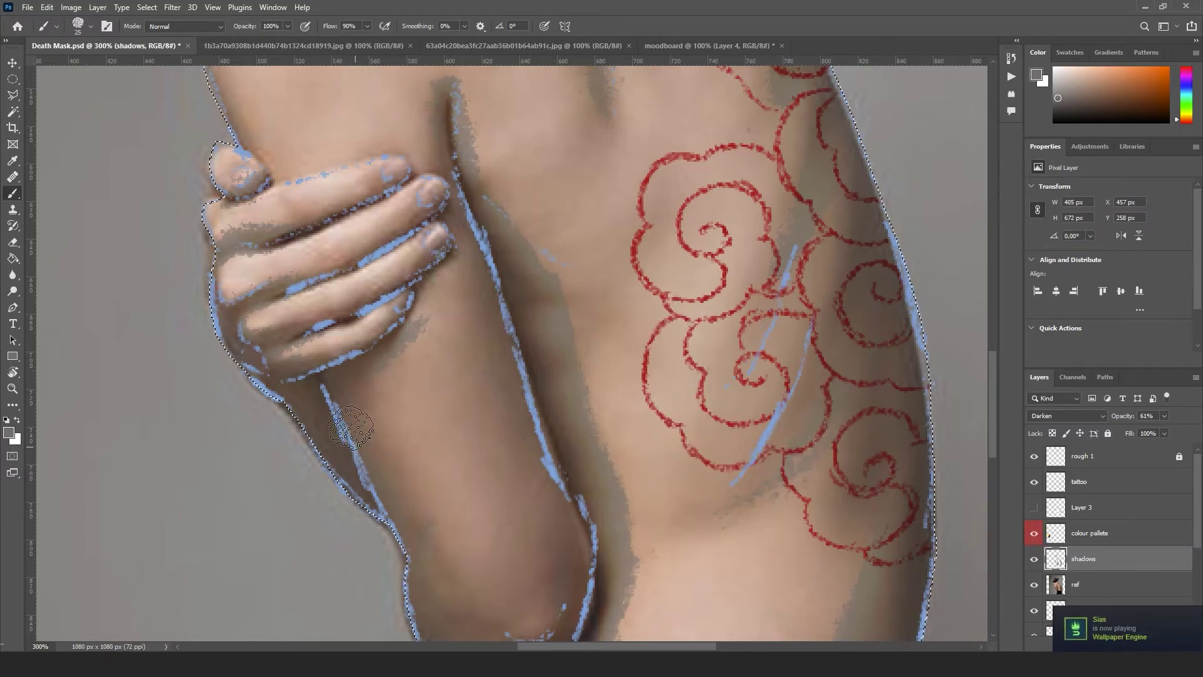
Add faint shadow across the upper back and shoulder edge, then hide the reference photo
{"action": "left_click_drag", "start_coordinate": [496, 238], "coordinate": [523, 551]}
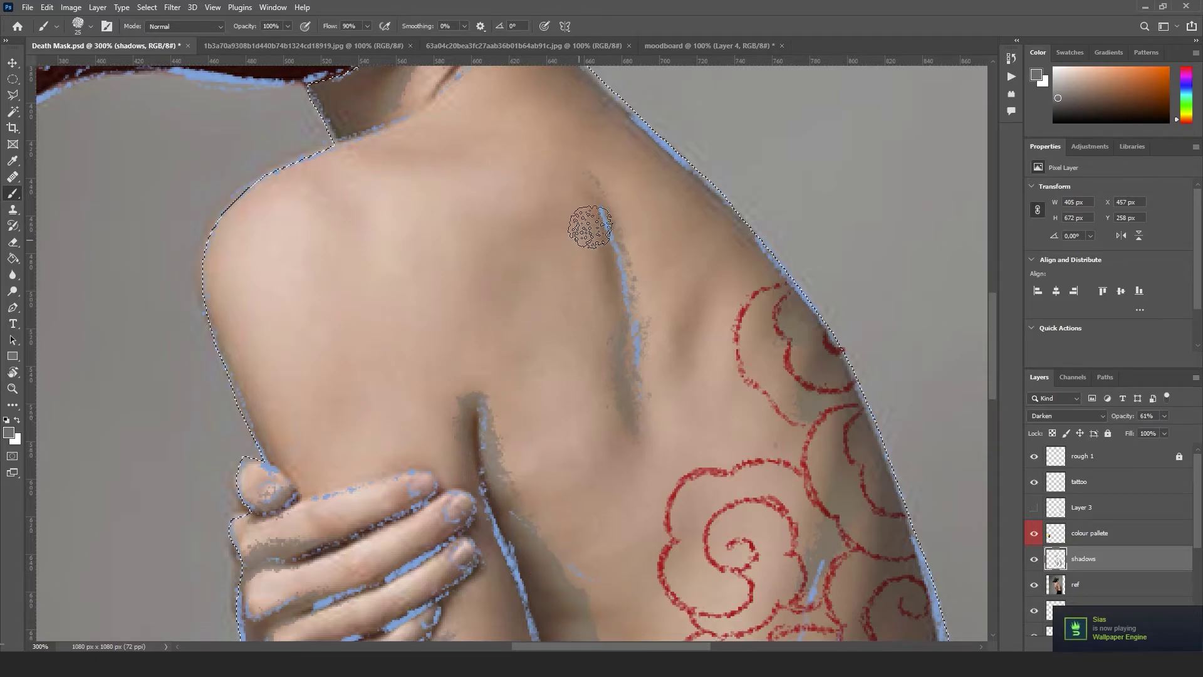
{"action": "left_click_drag", "start_coordinate": [470, 196], "coordinate": [510, 365]}
{"action": "left_click_drag", "start_coordinate": [417, 296], "coordinate": [497, 301]}
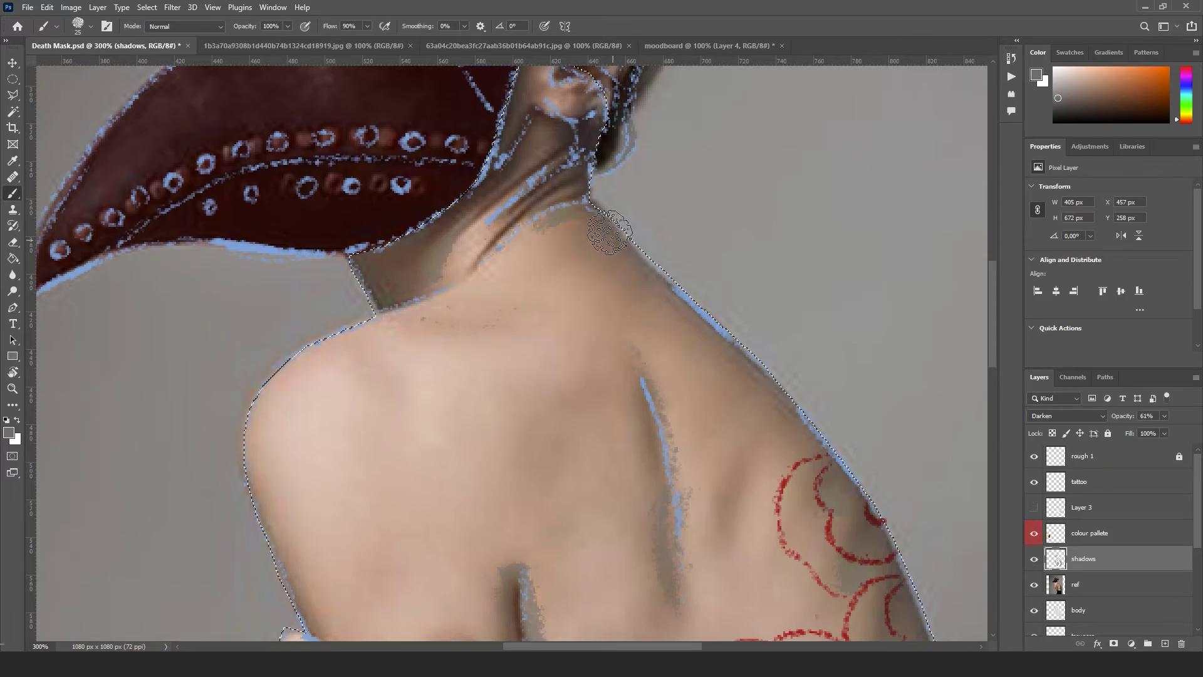
{"action": "mouse_move", "coordinate": [629, 255]}
{"action": "left_mouse_down"}
{"action": "mouse_move", "coordinate": [702, 315]}
{"action": "mouse_move", "coordinate": [675, 324]}
{"action": "left_mouse_up"}
{"action": "left_click", "coordinate": [1034, 560]}
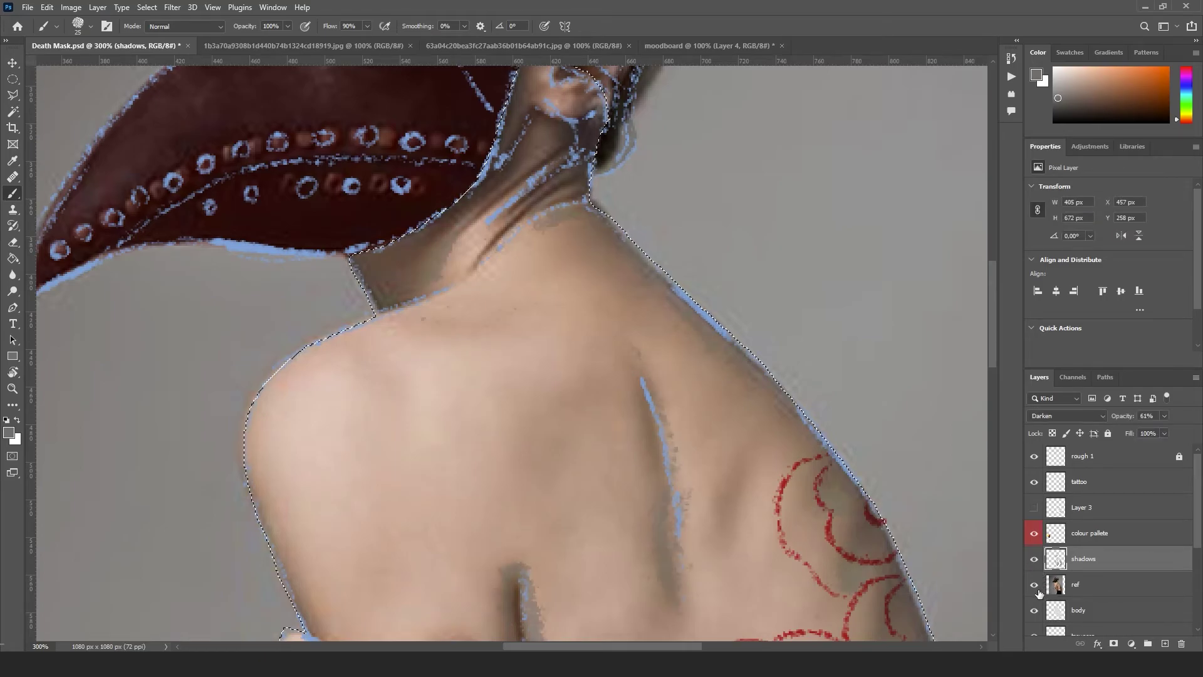
{"action": "left_click", "coordinate": [1035, 584]}
{"action": "key", "text": "ctrl+0"}
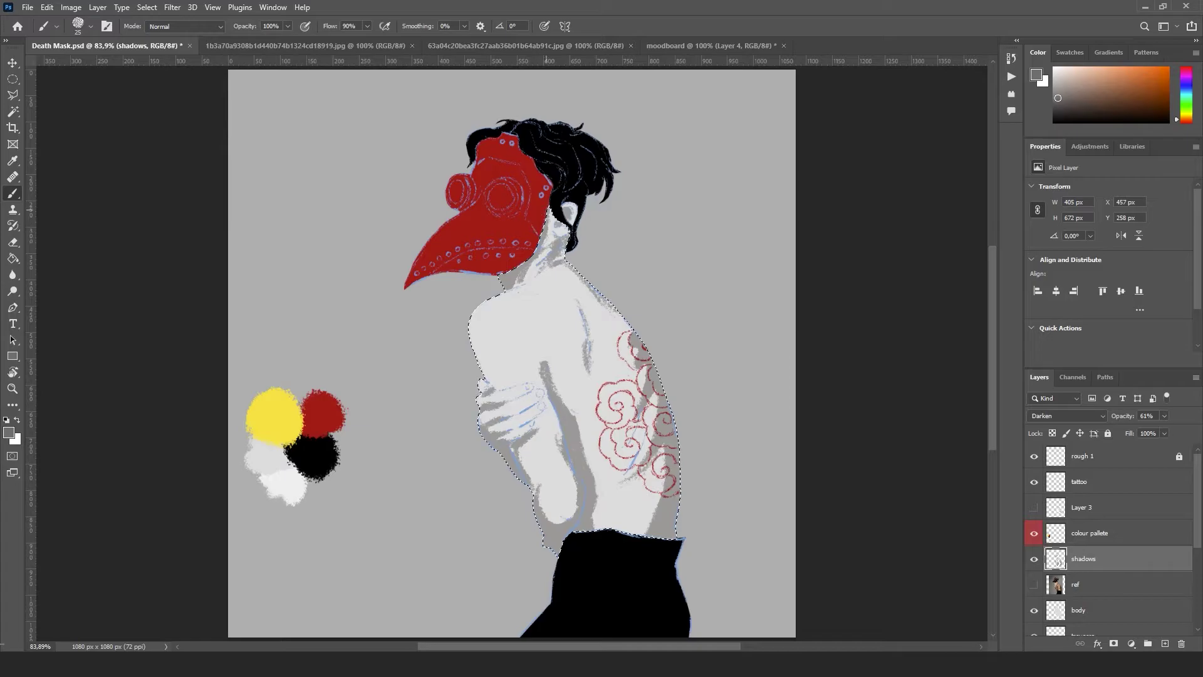
Deselect, zoom in on the figure, and unlock the rough 1 sketch layer
{"action": "key", "text": "ctrl+d"}
{"action": "key", "text": "ctrl+plus"}
{"action": "key", "text": "ctrl+plus"}
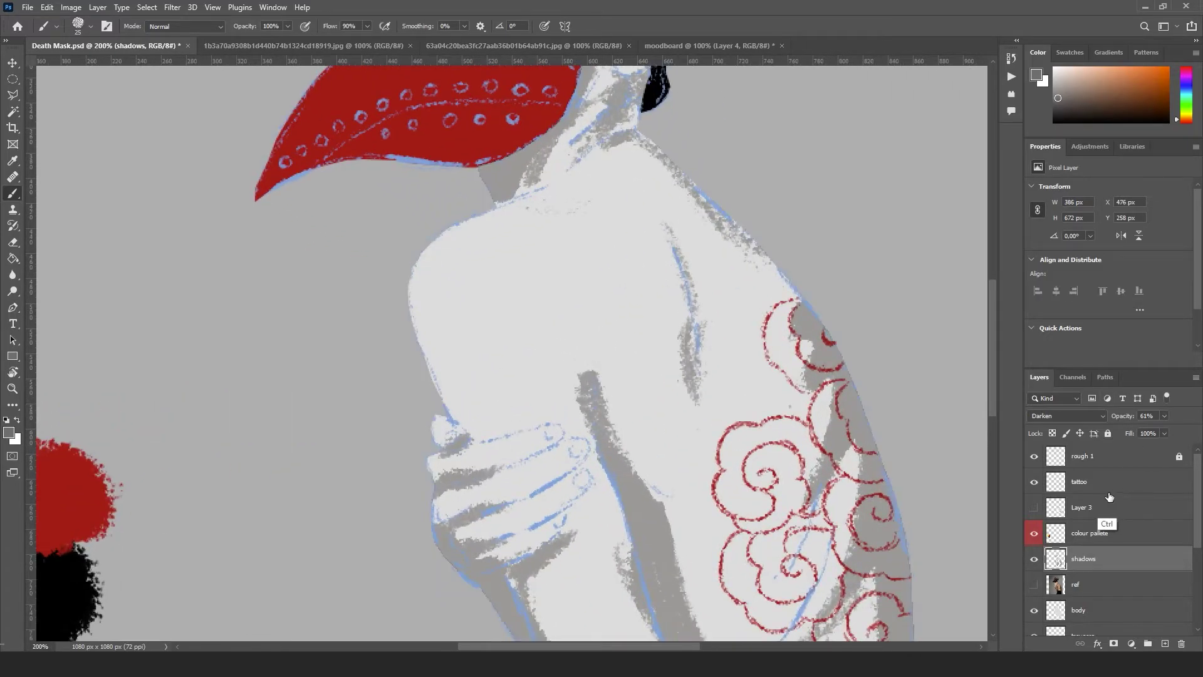
{"action": "left_click", "coordinate": [1093, 490]}
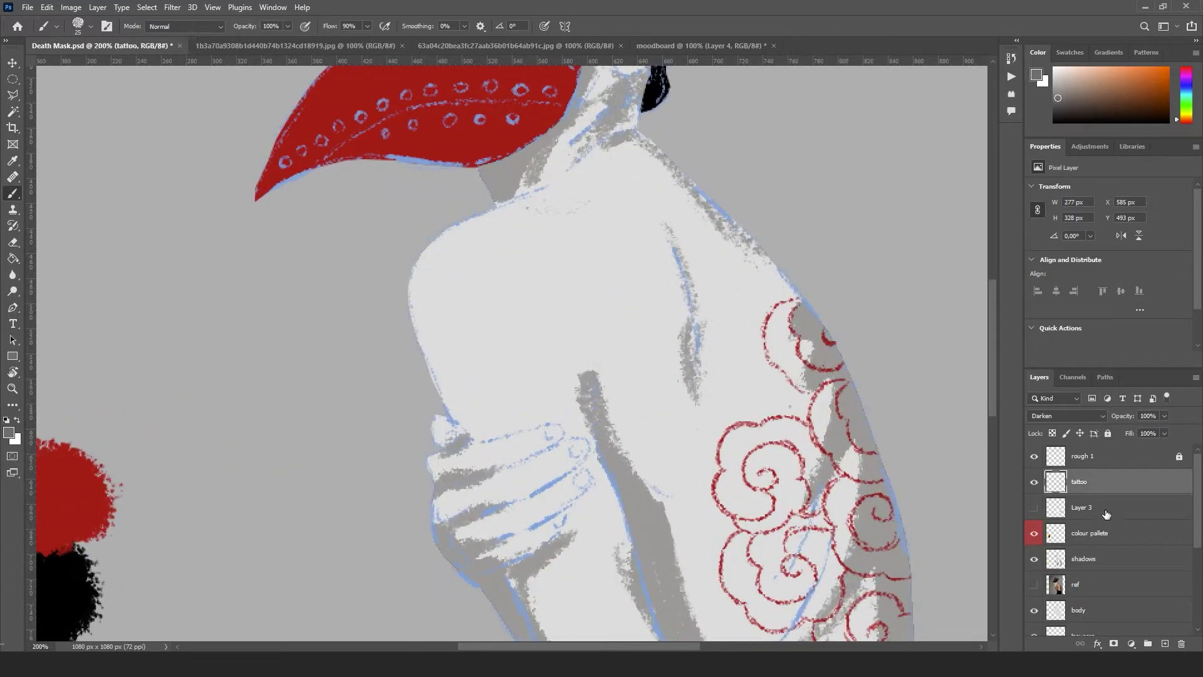
{"action": "left_click_drag", "start_coordinate": [815, 310], "coordinate": [850, 511]}
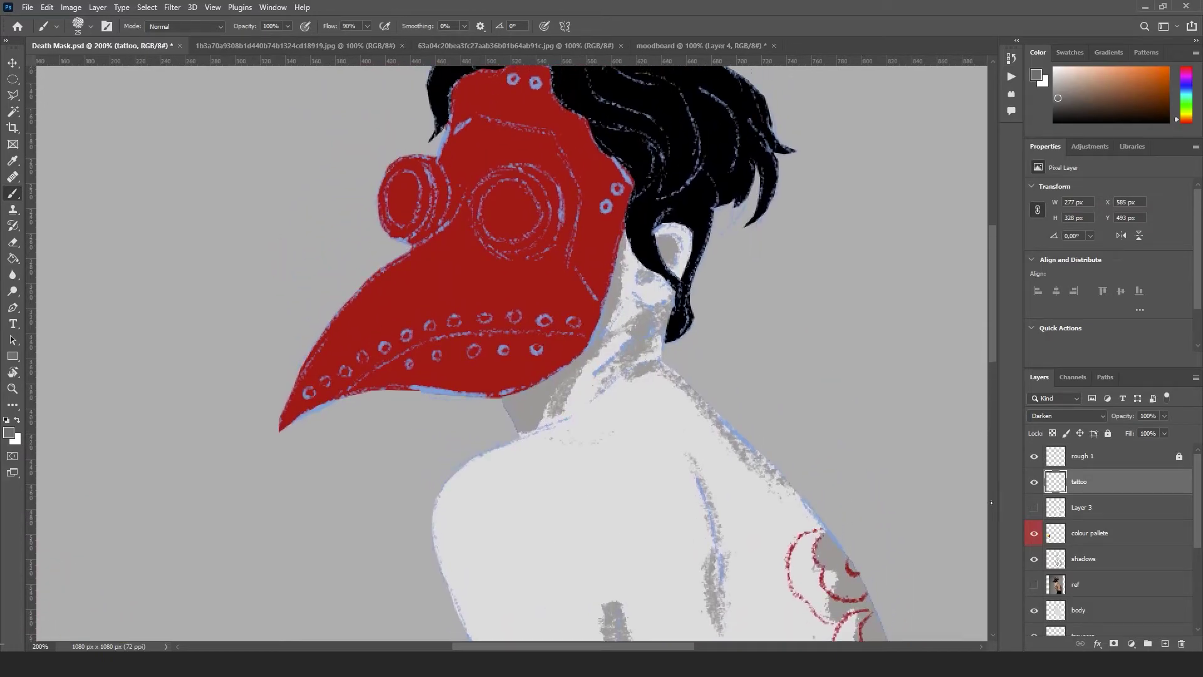
{"action": "left_click", "coordinate": [1103, 462]}
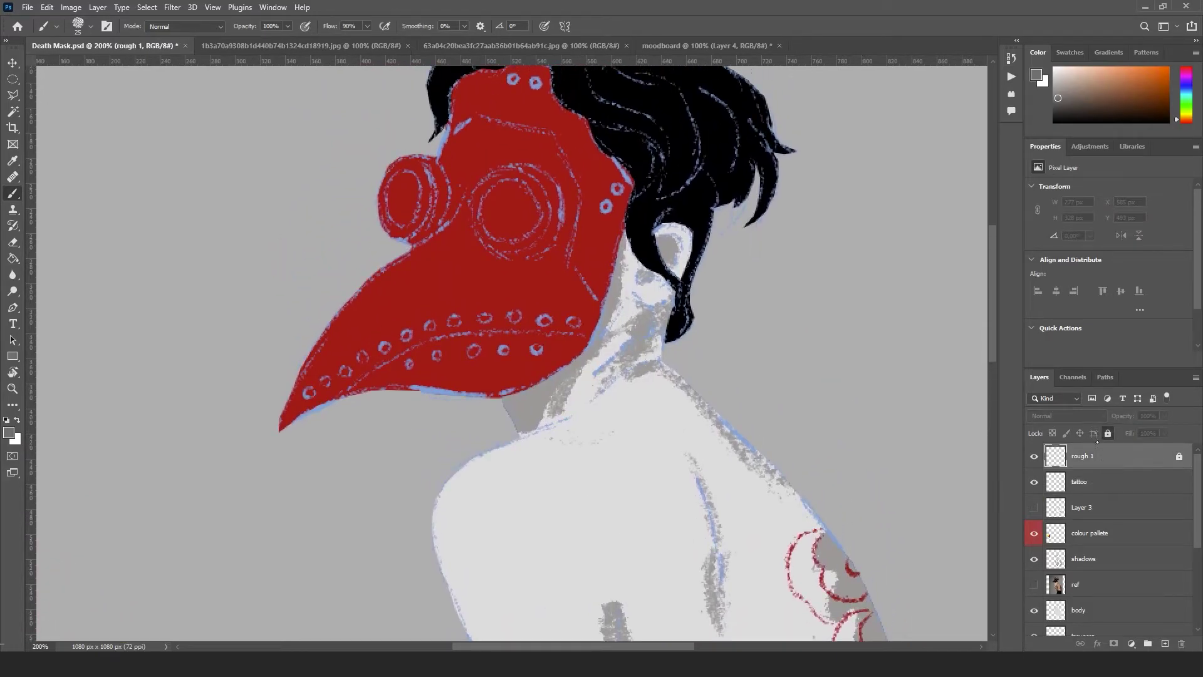
{"action": "left_click", "coordinate": [1174, 458]}
Try blend modes on rough 1, settling on Subtract at 37% opacity
{"action": "left_click", "coordinate": [1065, 415]}
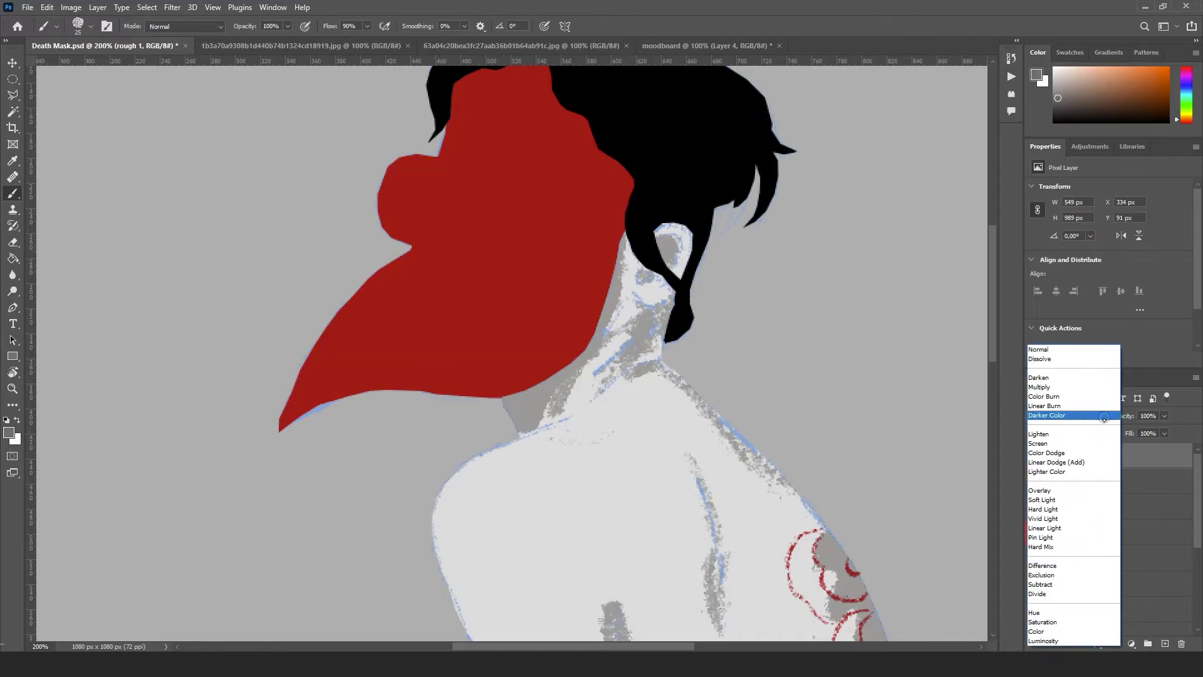
{"action": "left_click", "coordinate": [1077, 396]}
{"action": "key", "text": "ctrl+0"}
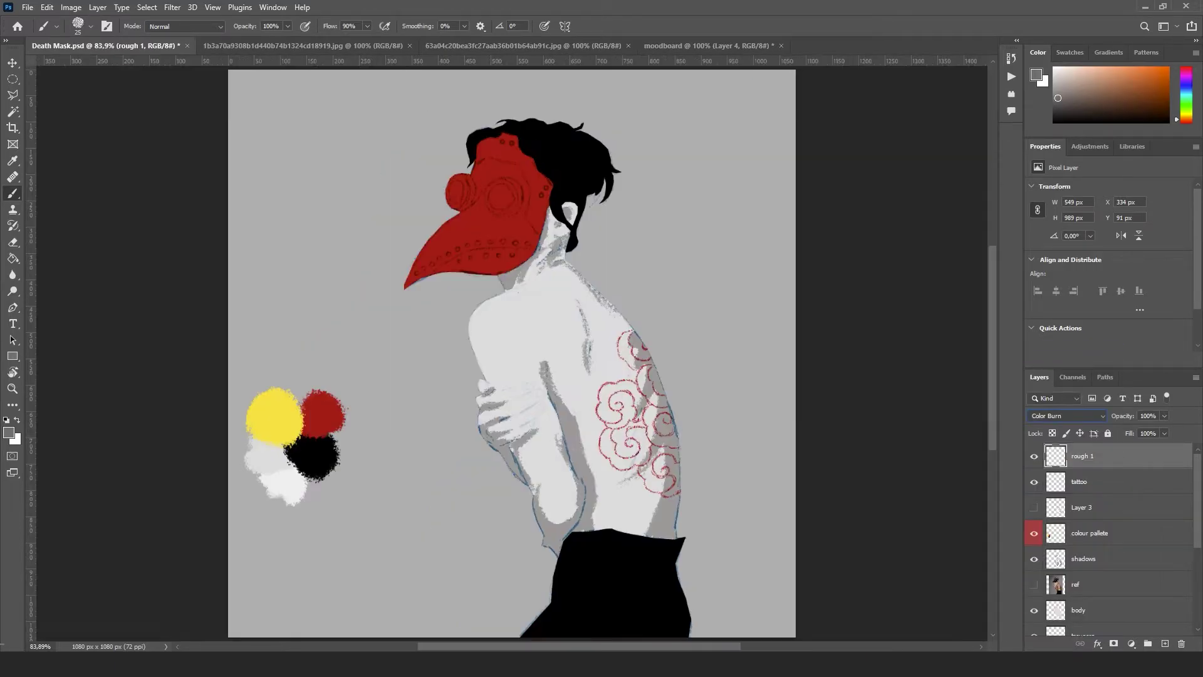
{"action": "left_click", "coordinate": [1092, 419]}
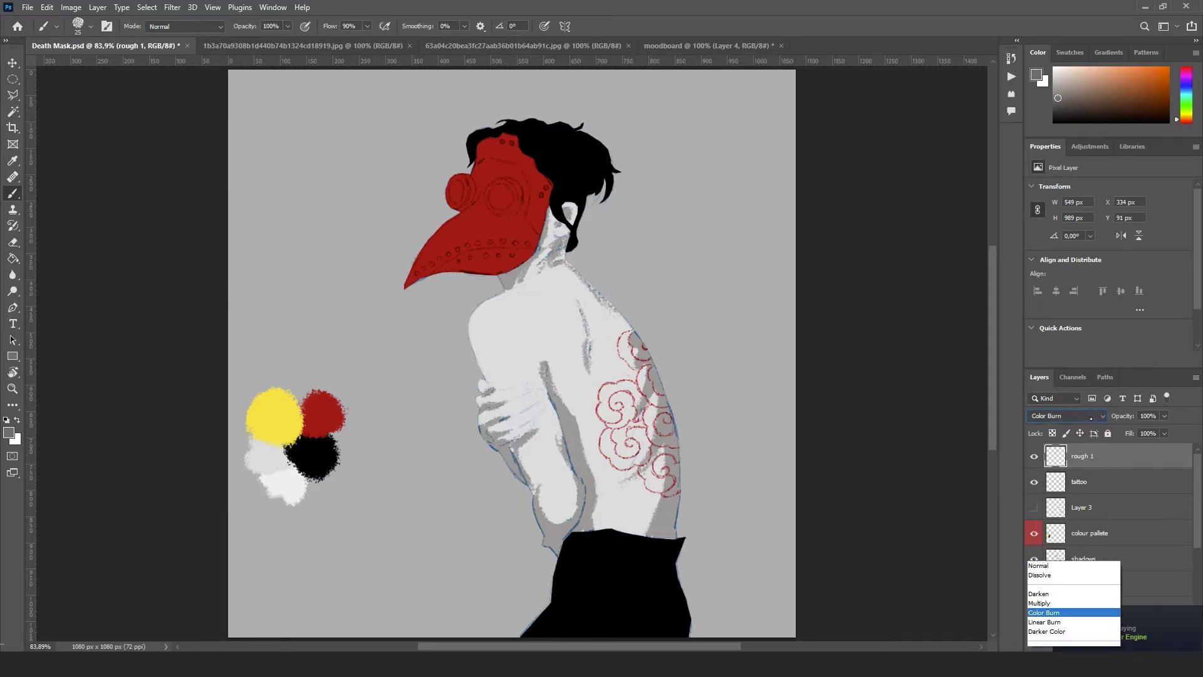
{"action": "left_click", "coordinate": [1065, 635]}
{"action": "left_click", "coordinate": [1089, 415]}
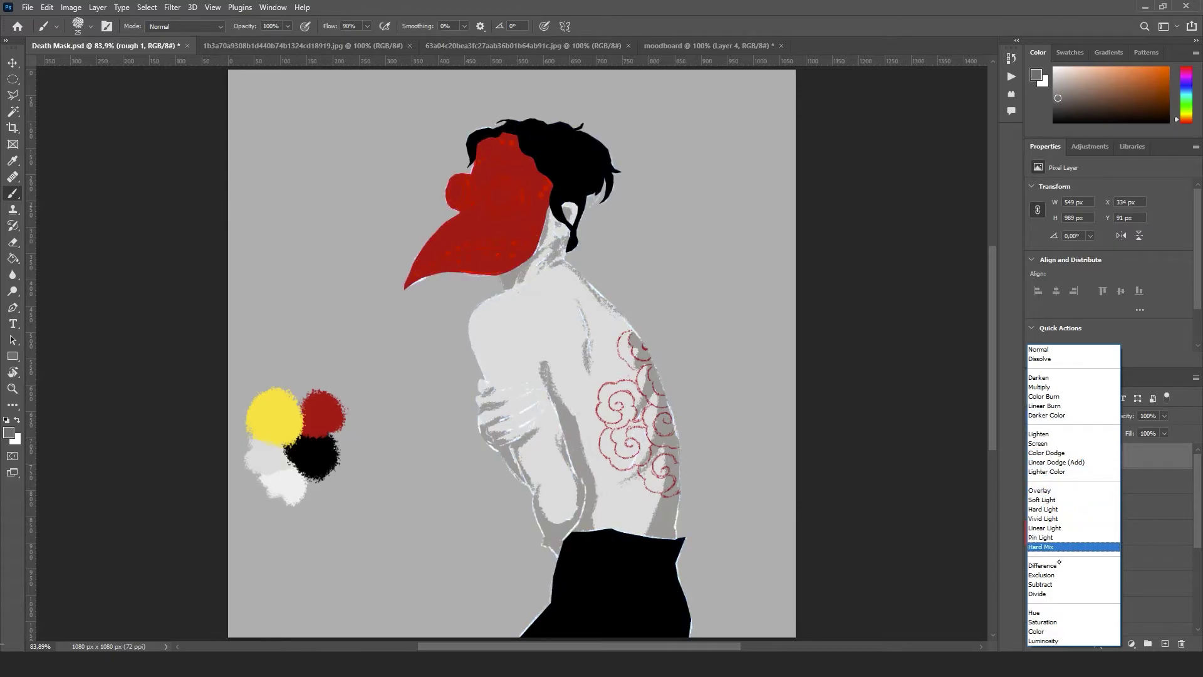
{"action": "left_click", "coordinate": [1062, 584]}
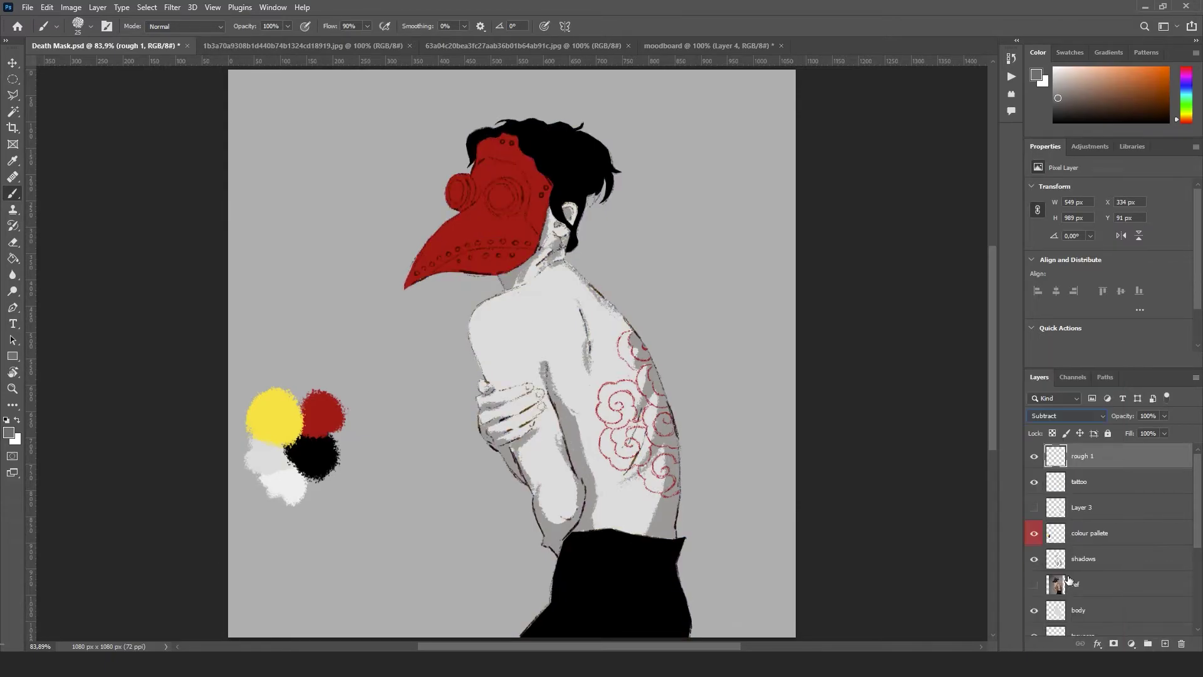
{"action": "left_click_drag", "start_coordinate": [1138, 431], "coordinate": [1129, 437]}
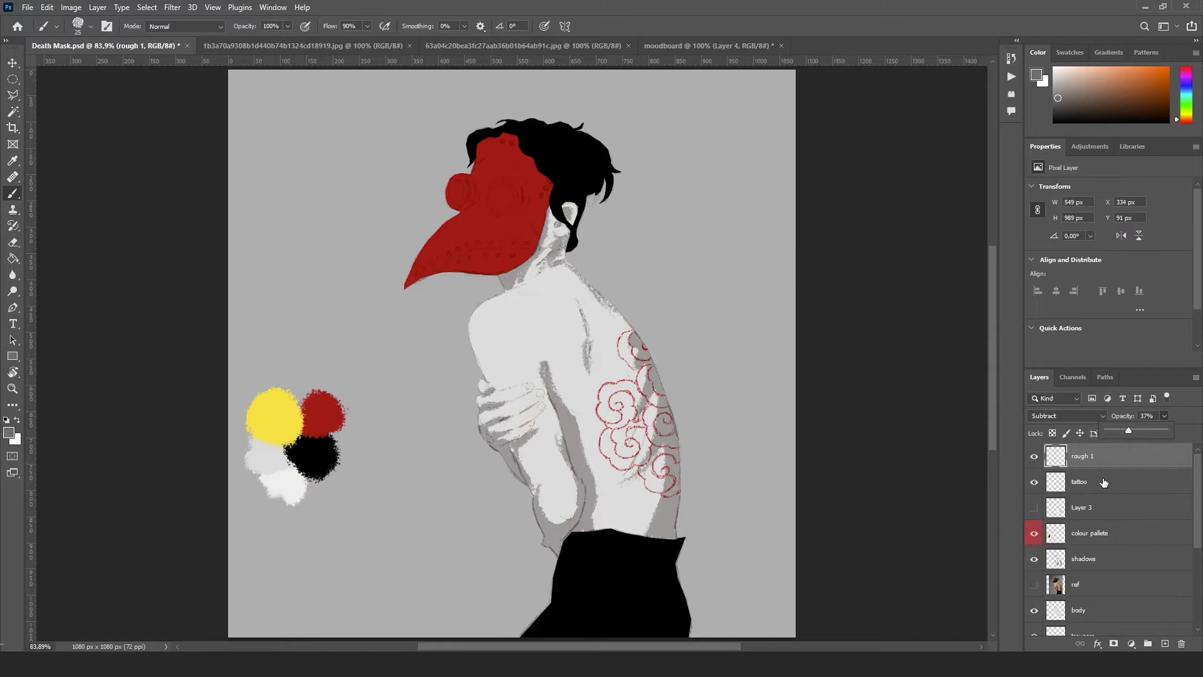
{"action": "left_click", "coordinate": [1104, 482]}
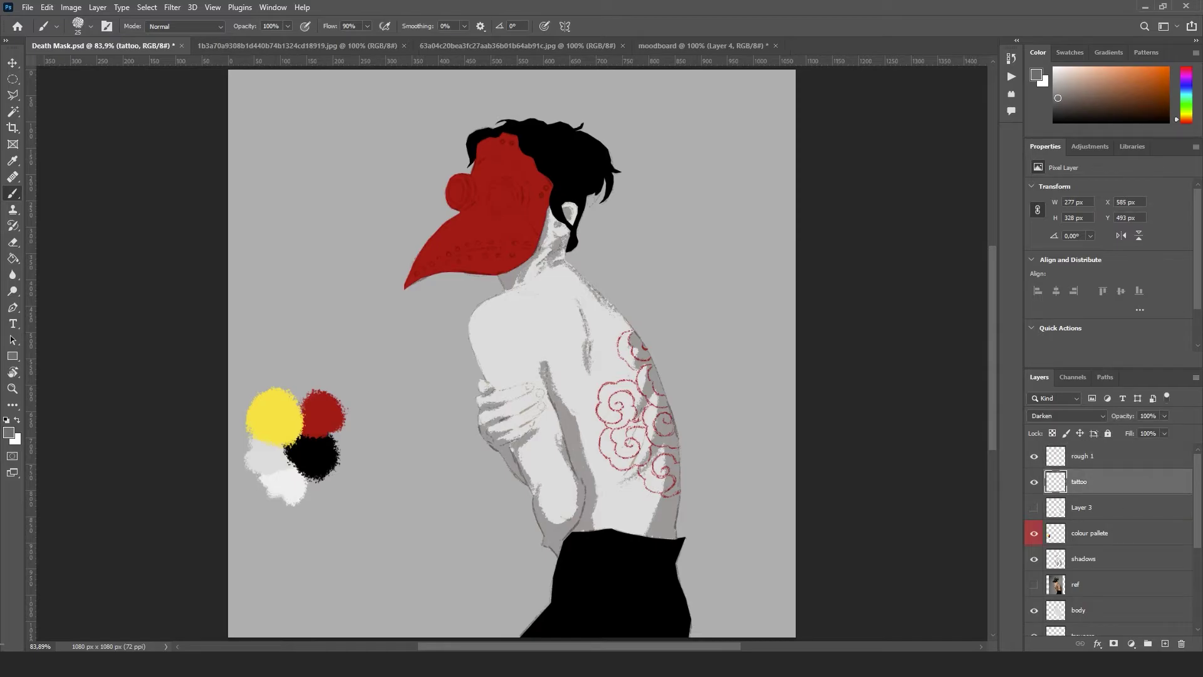
Add a new Layer 4 over the tattoo and paint faint grey strokes on it
{"action": "key", "text": "ctrl+plus"}
{"action": "key", "text": "ctrl+plus"}
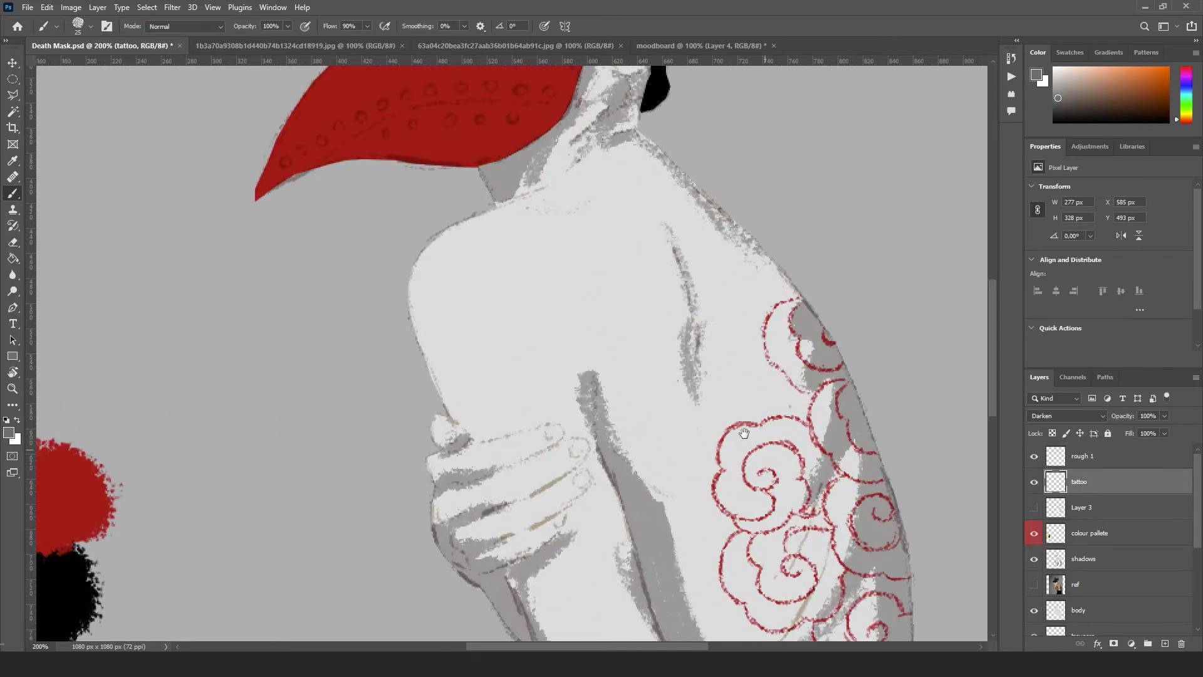
{"action": "left_click_drag", "start_coordinate": [744, 433], "coordinate": [515, 274]}
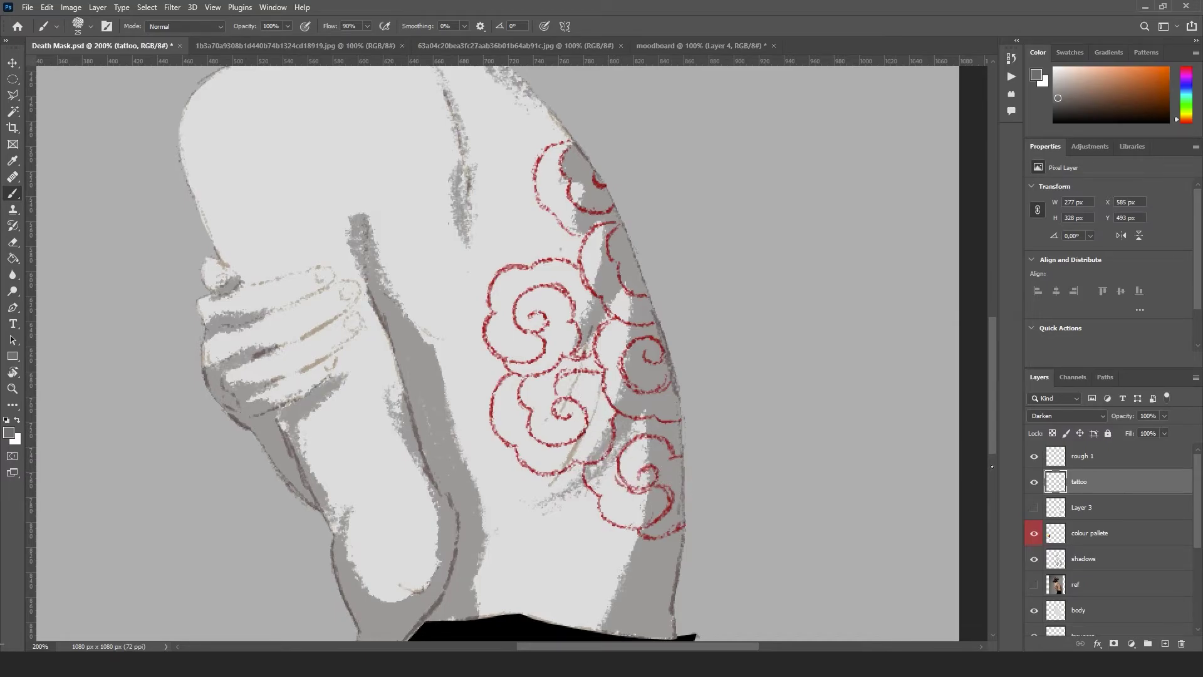
{"action": "key", "text": "ctrl+shift+alt+n"}
{"action": "left_click_drag", "start_coordinate": [571, 379], "coordinate": [564, 426]}
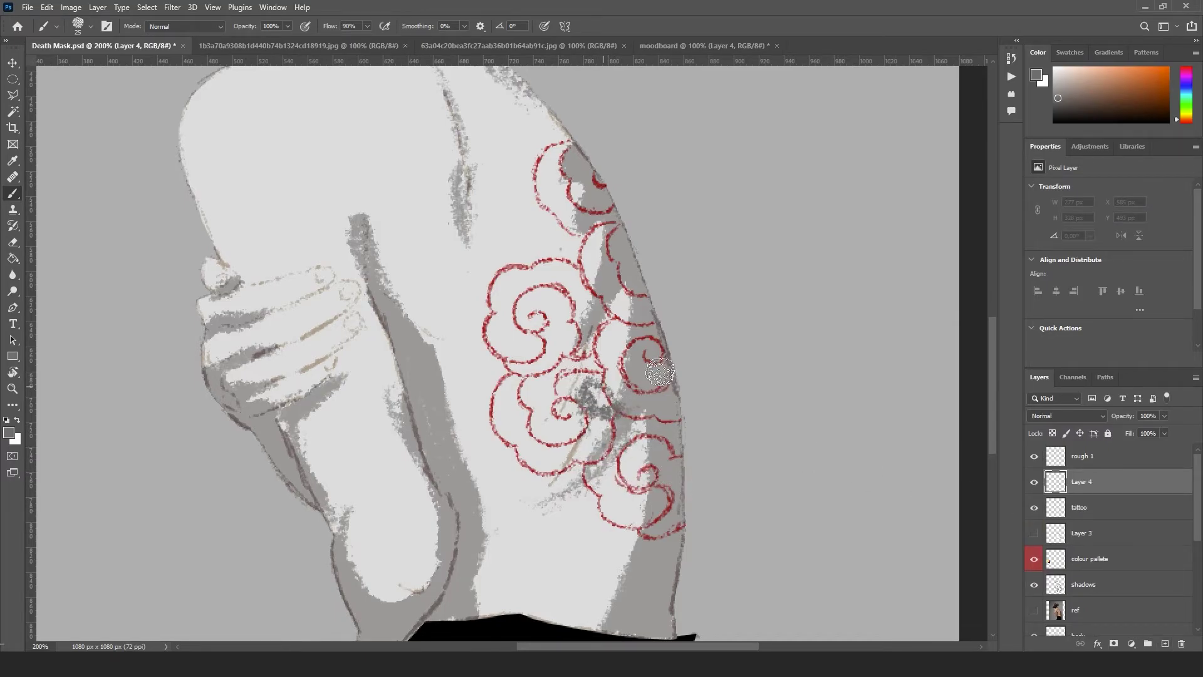
Sample a muted pinkish grey, test and undo a blob, and move Layer 4 below tattoo
{"action": "key", "text": "i"}
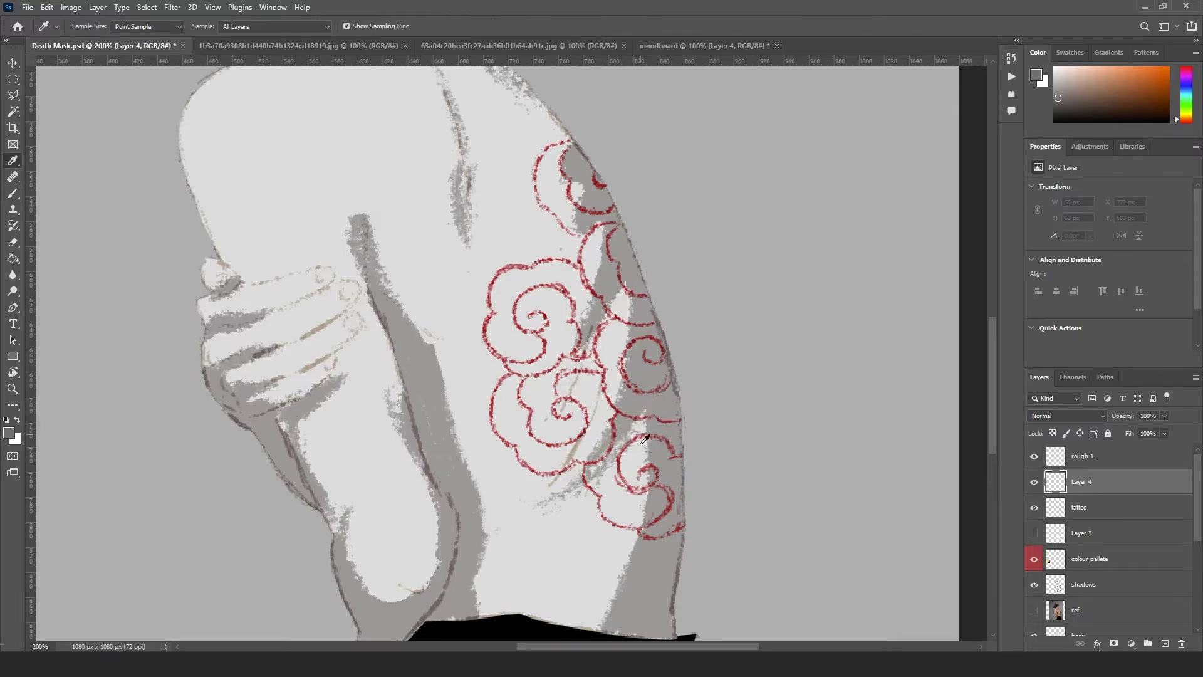
{"action": "left_click", "coordinate": [678, 499]}
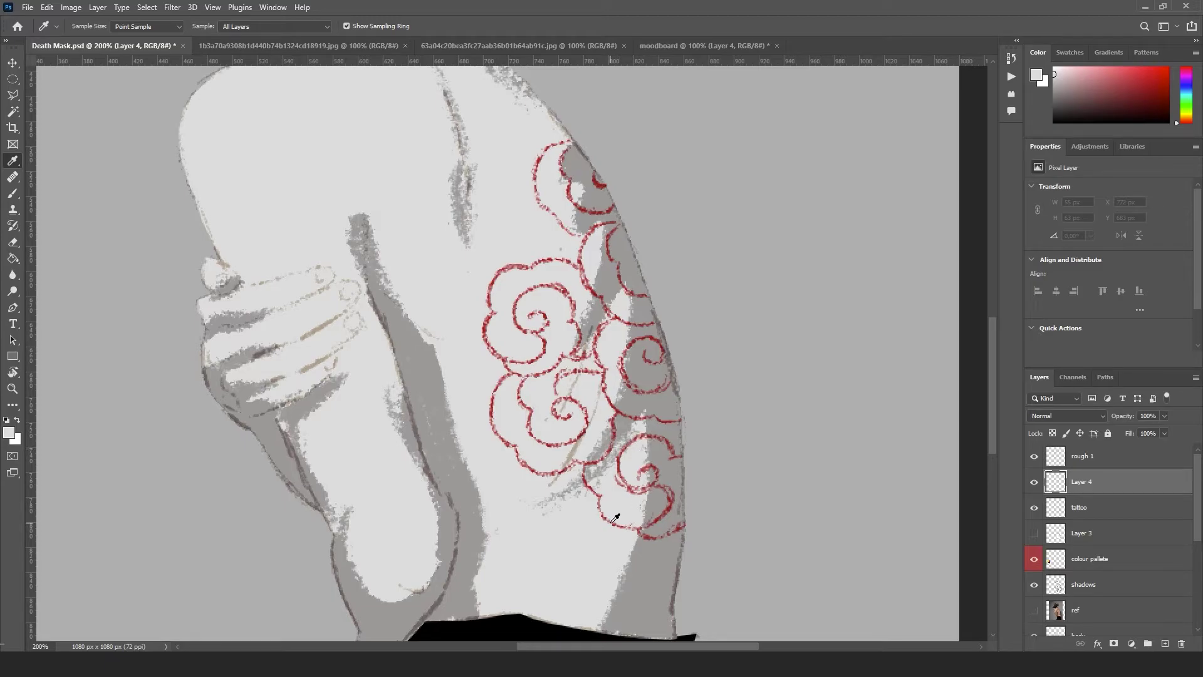
{"action": "key", "text": "b"}
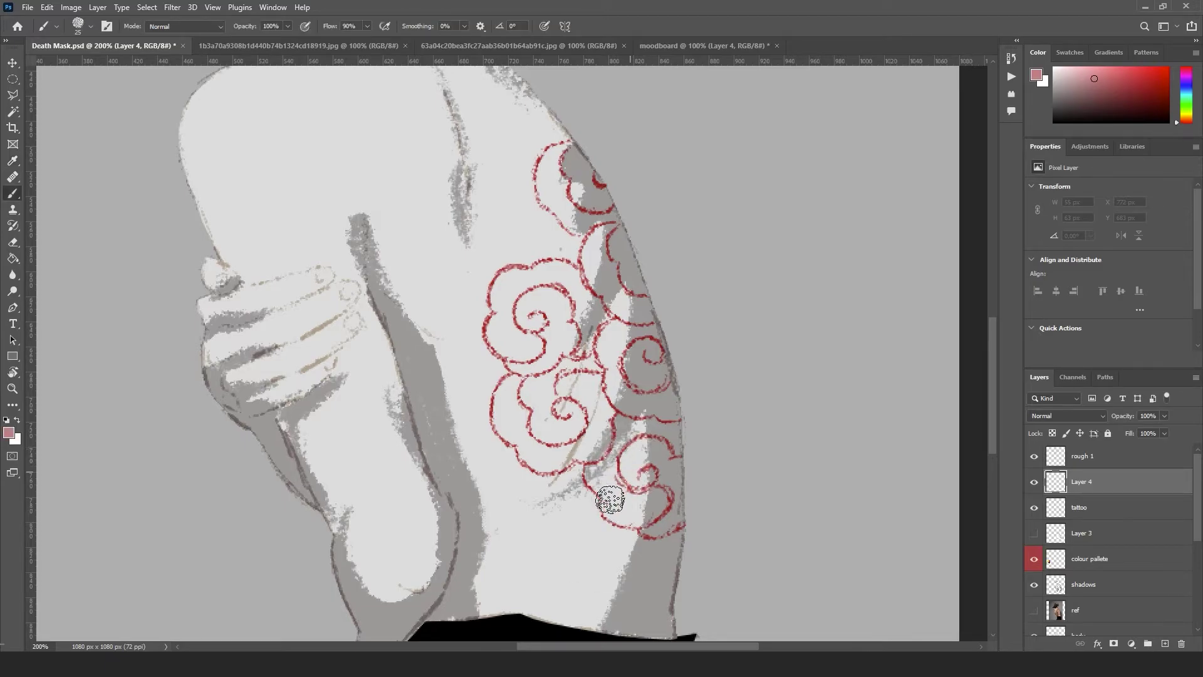
{"action": "left_click_drag", "start_coordinate": [610, 491], "coordinate": [633, 476]}
{"action": "key", "text": "ctrl+z"}
{"action": "left_click_drag", "start_coordinate": [1006, 457], "coordinate": [1113, 503]}
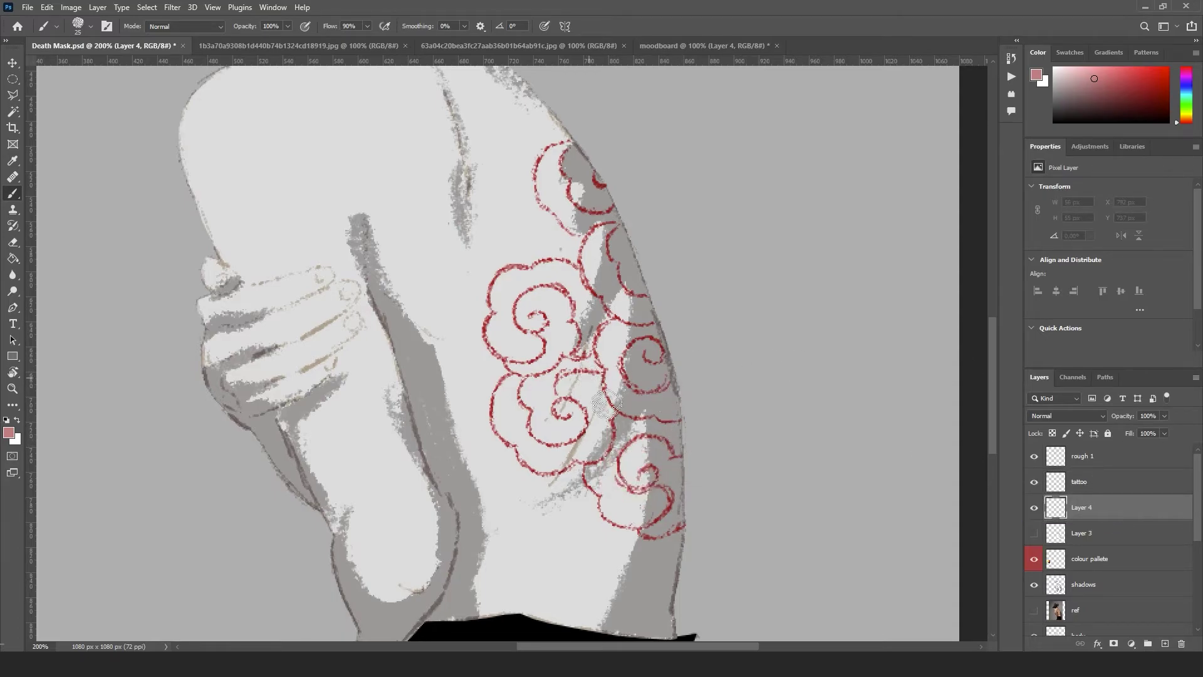
Fill the tattoo's cloud swirls with translucent pink on Layer 4 at 41% opacity
{"action": "left_click_drag", "start_coordinate": [524, 410], "coordinate": [531, 391]}
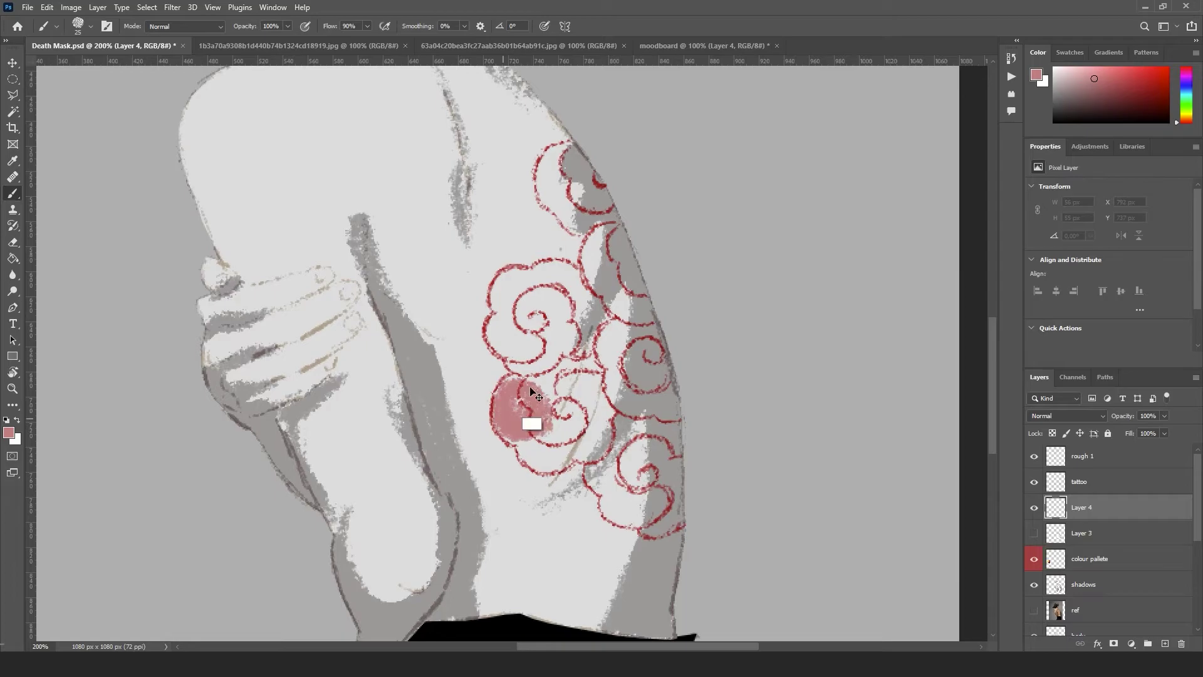
{"action": "key", "text": "ctrl+z"}
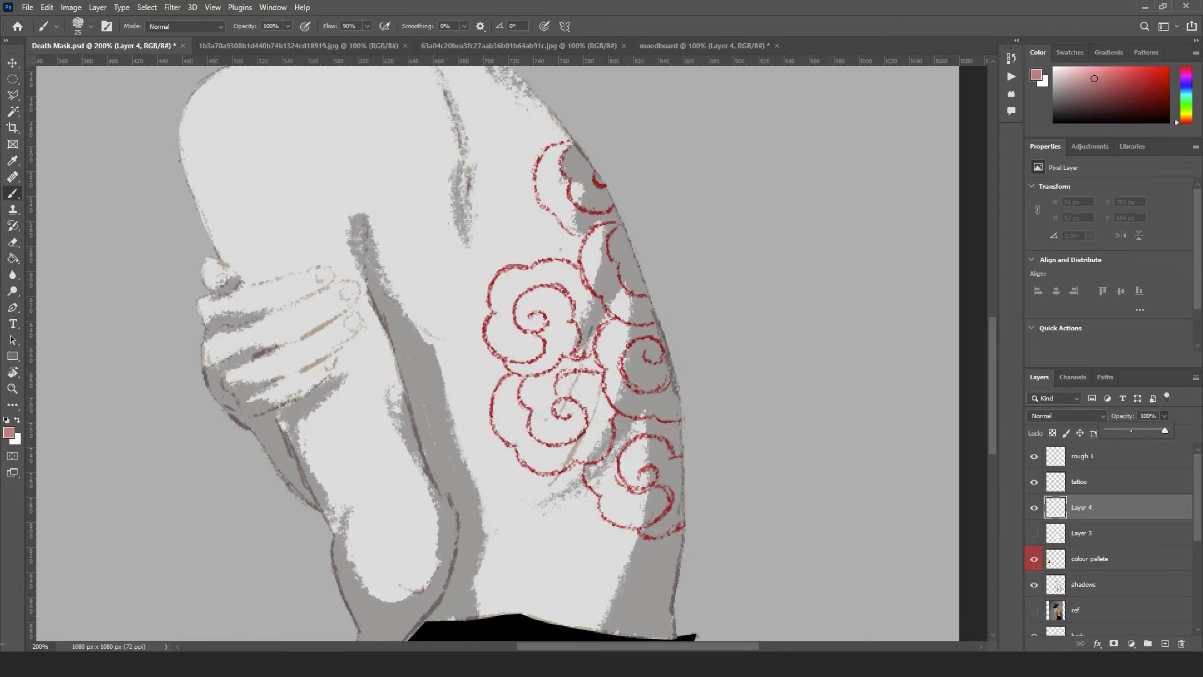
{"action": "left_click_drag", "start_coordinate": [579, 423], "coordinate": [551, 411]}
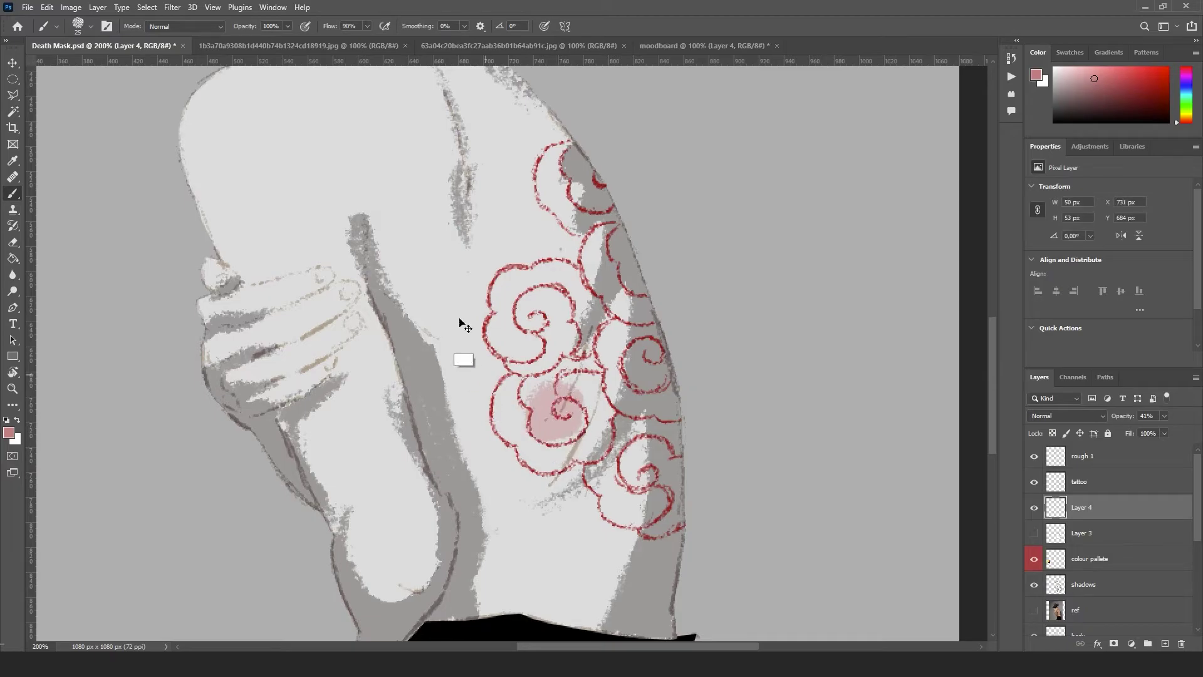
{"action": "key", "text": "ctrl+z"}
{"action": "mouse_move", "coordinate": [543, 175]}
{"action": "left_mouse_down"}
{"action": "mouse_move", "coordinate": [551, 168]}
{"action": "mouse_move", "coordinate": [584, 218]}
{"action": "mouse_move", "coordinate": [610, 216]}
{"action": "mouse_move", "coordinate": [637, 291]}
{"action": "mouse_move", "coordinate": [592, 292]}
{"action": "mouse_move", "coordinate": [545, 271]}
{"action": "mouse_move", "coordinate": [510, 279]}
{"action": "mouse_move", "coordinate": [504, 320]}
{"action": "mouse_move", "coordinate": [520, 342]}
{"action": "mouse_move", "coordinate": [551, 338]}
{"action": "mouse_move", "coordinate": [586, 300]}
{"action": "mouse_move", "coordinate": [620, 325]}
{"action": "mouse_move", "coordinate": [612, 393]}
{"action": "left_mouse_up"}
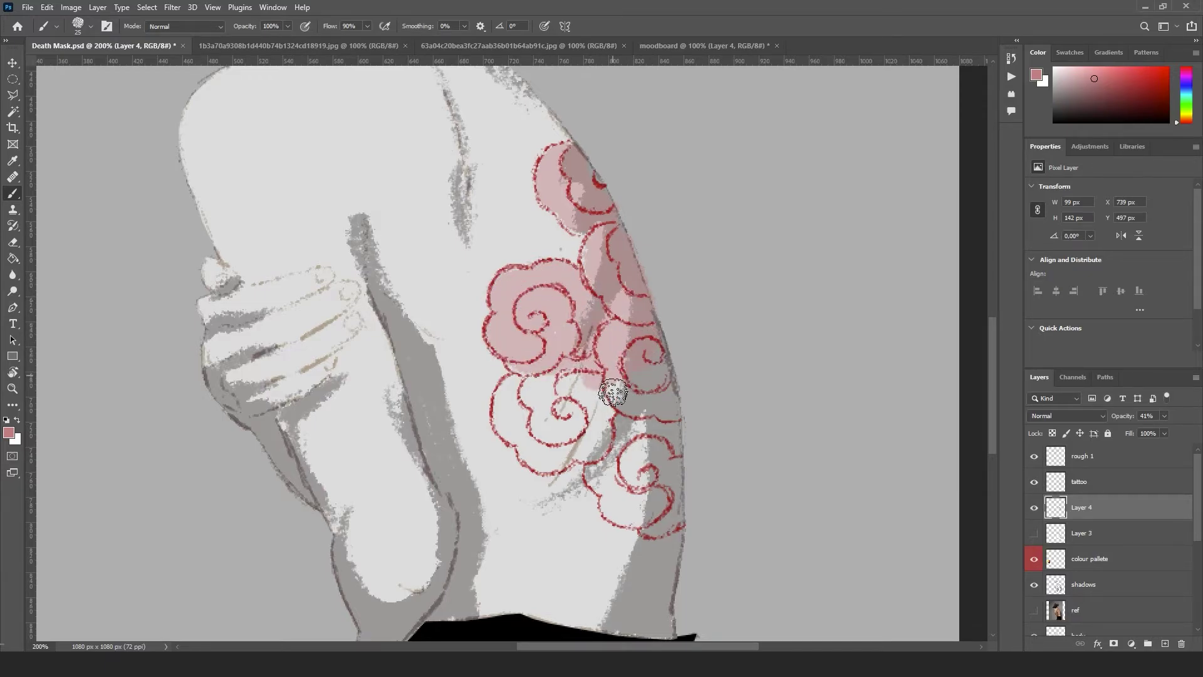
{"action": "mouse_move", "coordinate": [524, 364]}
{"action": "left_mouse_down"}
{"action": "mouse_move", "coordinate": [537, 416]}
{"action": "mouse_move", "coordinate": [585, 422]}
{"action": "mouse_move", "coordinate": [626, 464]}
{"action": "mouse_move", "coordinate": [596, 471]}
{"action": "mouse_move", "coordinate": [627, 494]}
{"action": "mouse_move", "coordinate": [613, 504]}
{"action": "mouse_move", "coordinate": [657, 520]}
{"action": "mouse_move", "coordinate": [669, 451]}
{"action": "mouse_move", "coordinate": [646, 404]}
{"action": "mouse_move", "coordinate": [597, 392]}
{"action": "mouse_move", "coordinate": [569, 430]}
{"action": "mouse_move", "coordinate": [654, 382]}
{"action": "mouse_move", "coordinate": [668, 432]}
{"action": "mouse_move", "coordinate": [630, 343]}
{"action": "mouse_move", "coordinate": [596, 321]}
{"action": "left_mouse_up"}
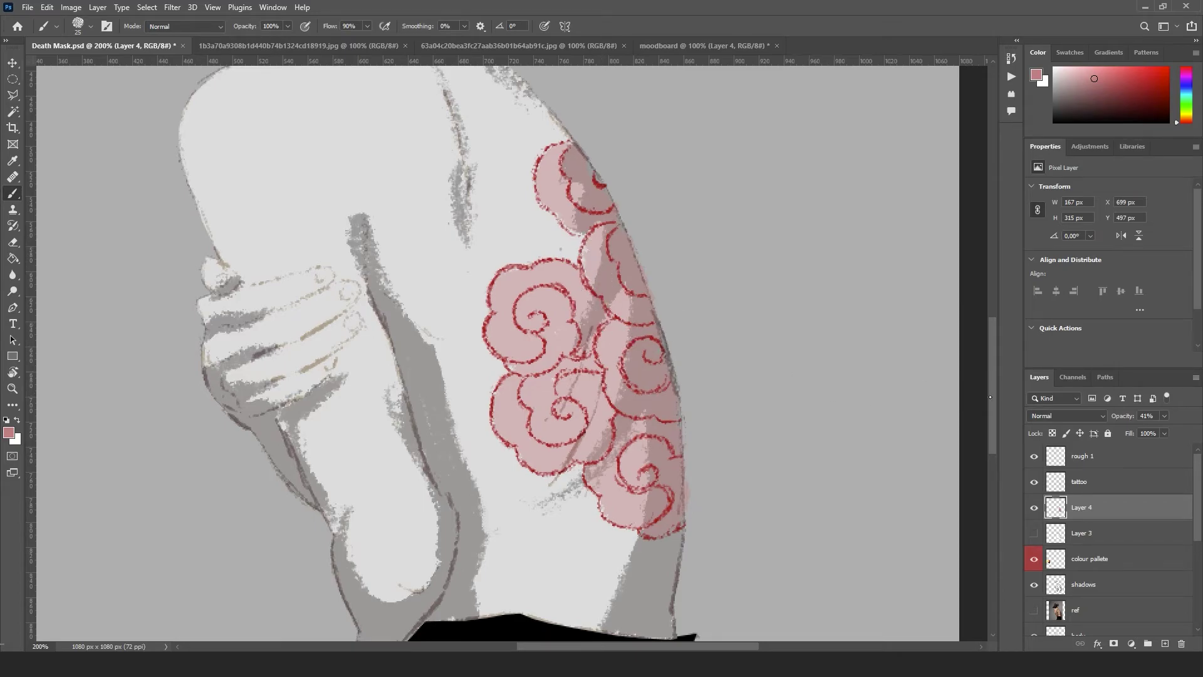
Set Layer 4 to Multiply and move the shadows layer above it
{"action": "left_click", "coordinate": [1065, 415]}
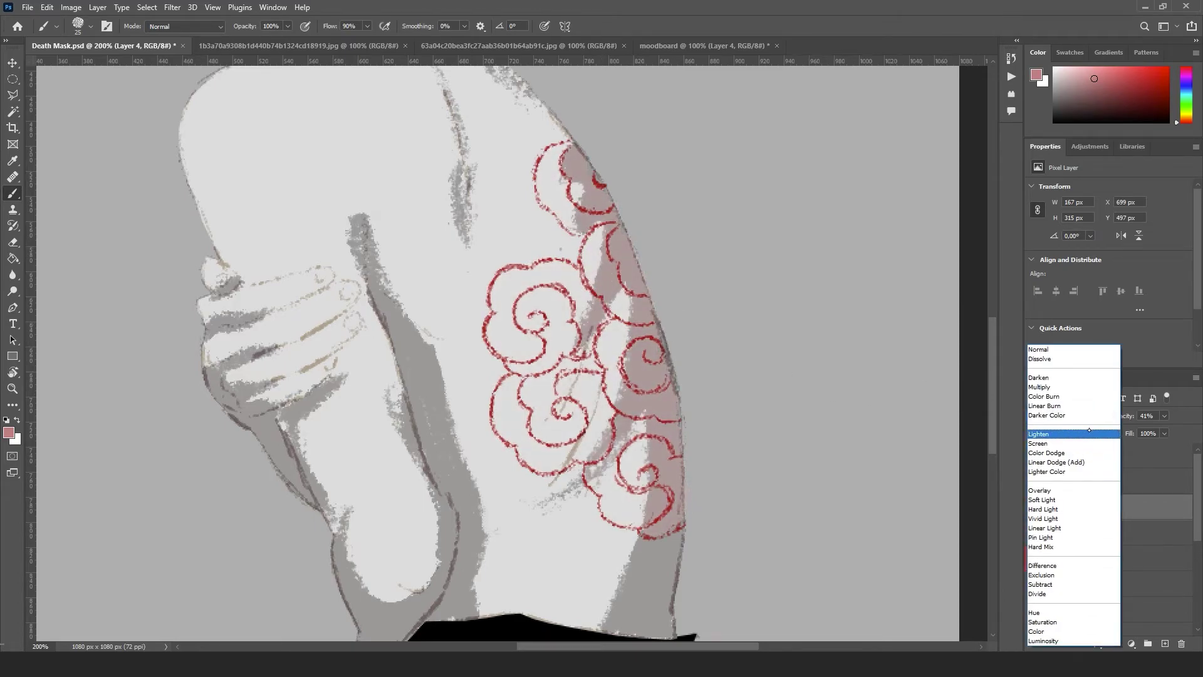
{"action": "left_click", "coordinate": [1067, 389]}
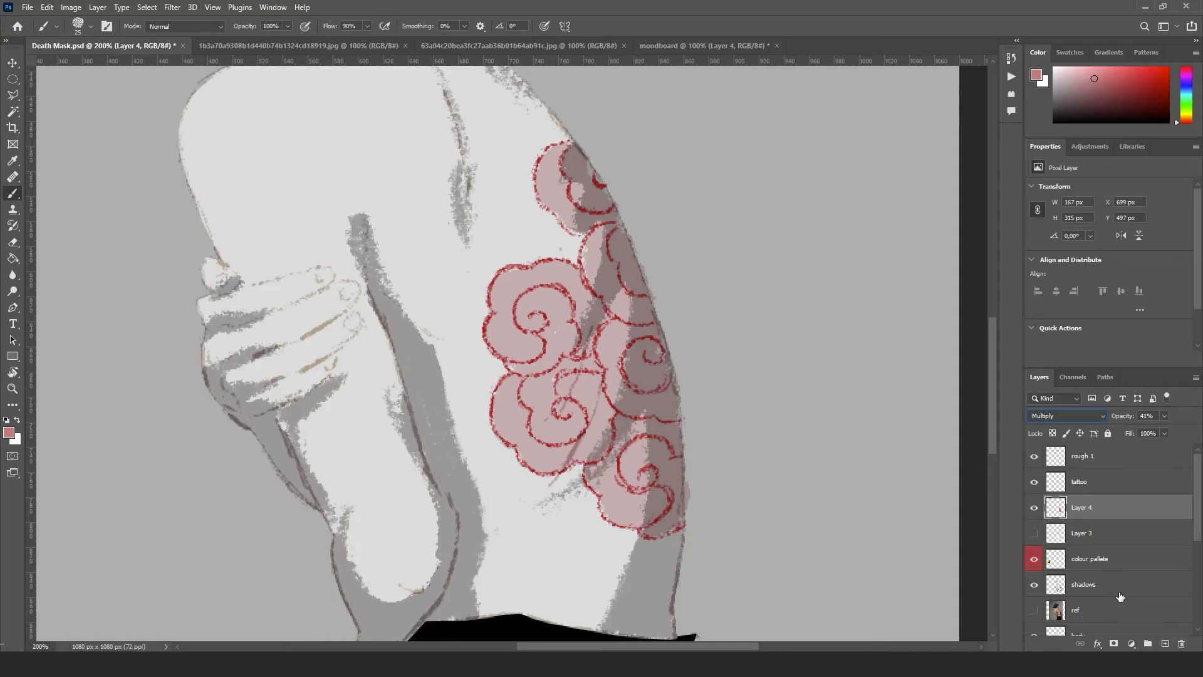
{"action": "mouse_move", "coordinate": [1116, 588]}
{"action": "left_mouse_down"}
{"action": "mouse_move", "coordinate": [1112, 500]}
{"action": "mouse_move", "coordinate": [1122, 520]}
{"action": "left_mouse_up"}
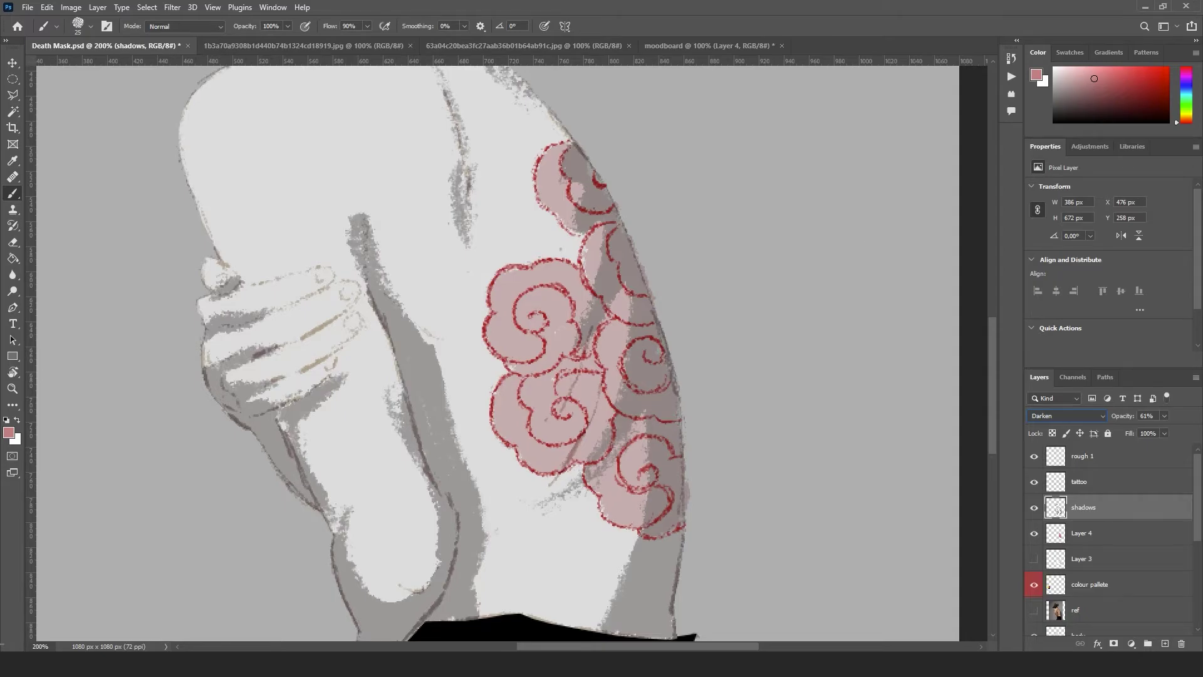
Restack the shadows layer back beneath colour pallete, just above ref
{"action": "key", "text": "ctrl+0"}
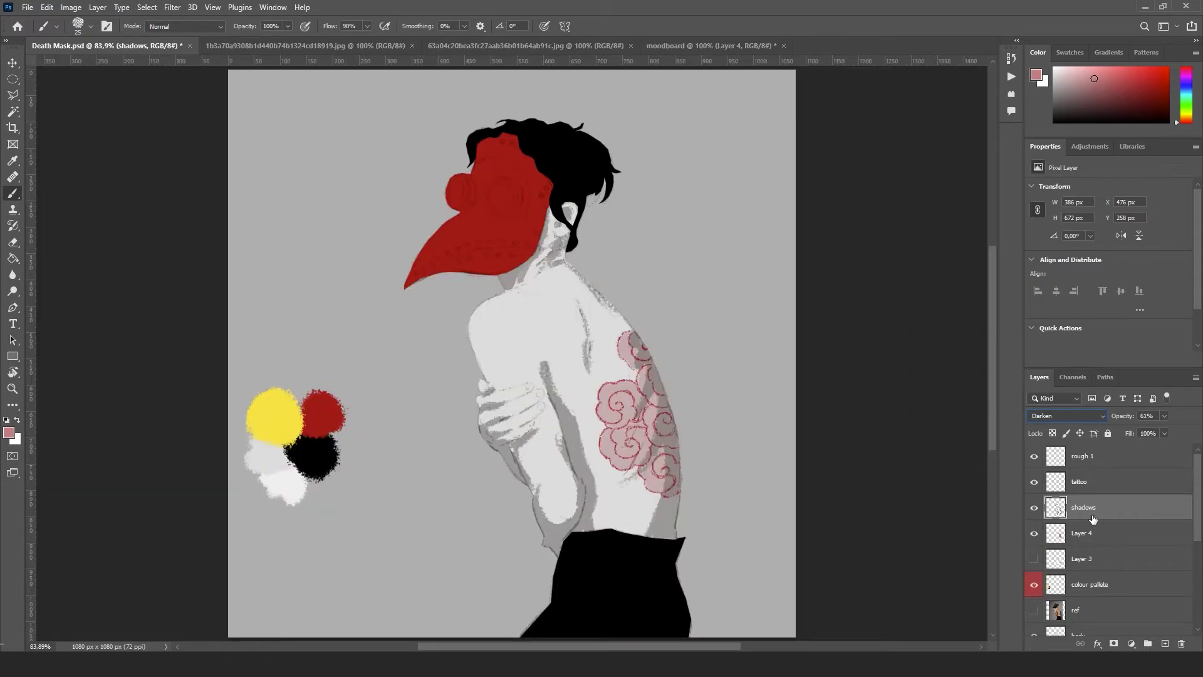
{"action": "left_click", "coordinate": [1037, 507]}
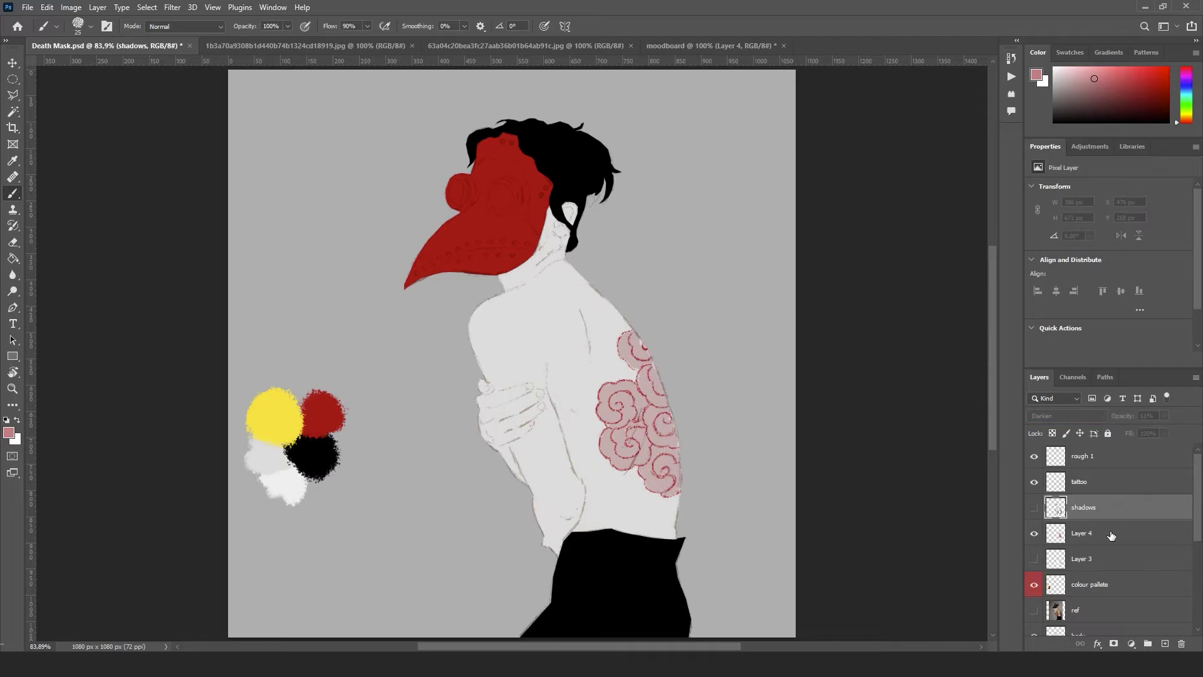
{"action": "left_click", "coordinate": [1035, 508]}
{"action": "mouse_move", "coordinate": [1110, 517]}
{"action": "left_mouse_down"}
{"action": "mouse_move", "coordinate": [1107, 575]}
{"action": "mouse_move", "coordinate": [1106, 548]}
{"action": "left_mouse_up"}
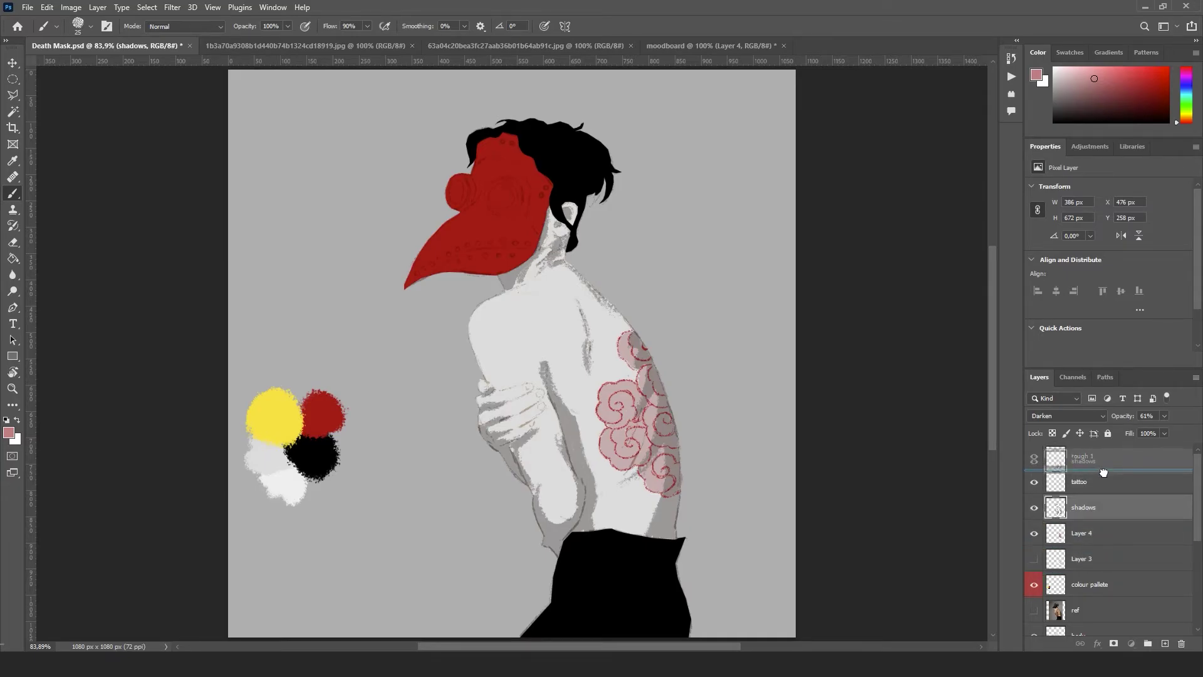
{"action": "left_click_drag", "start_coordinate": [1104, 487], "coordinate": [1103, 473]}
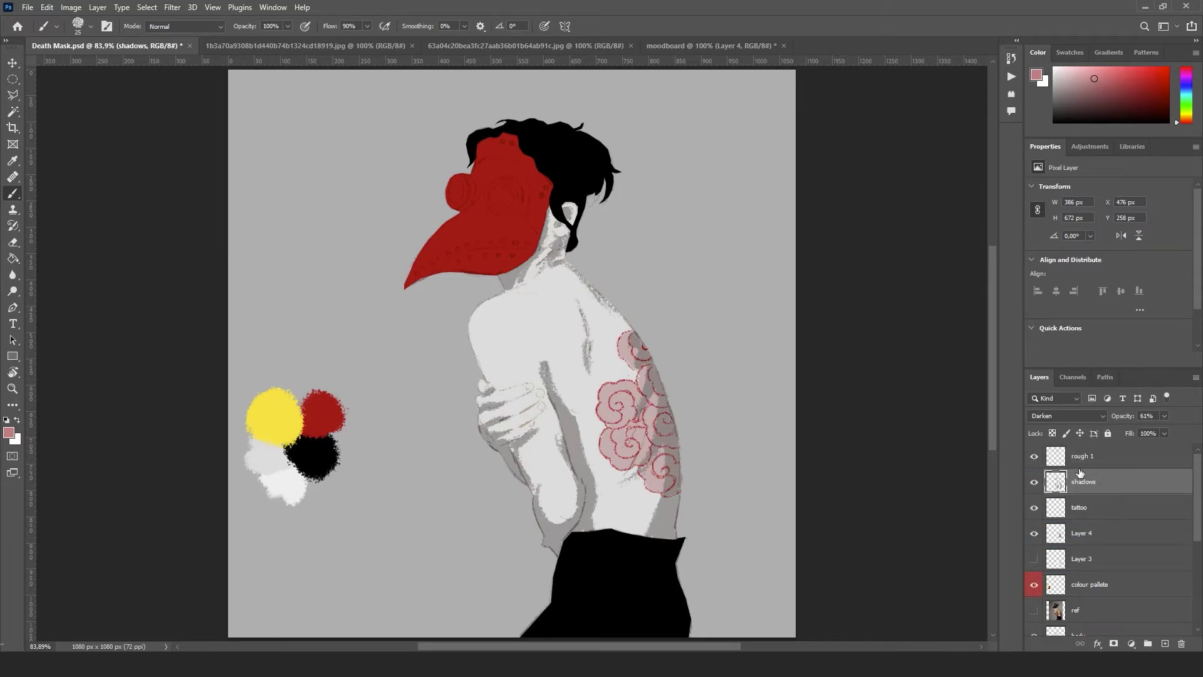
{"action": "left_click_drag", "start_coordinate": [1077, 483], "coordinate": [1149, 597]}
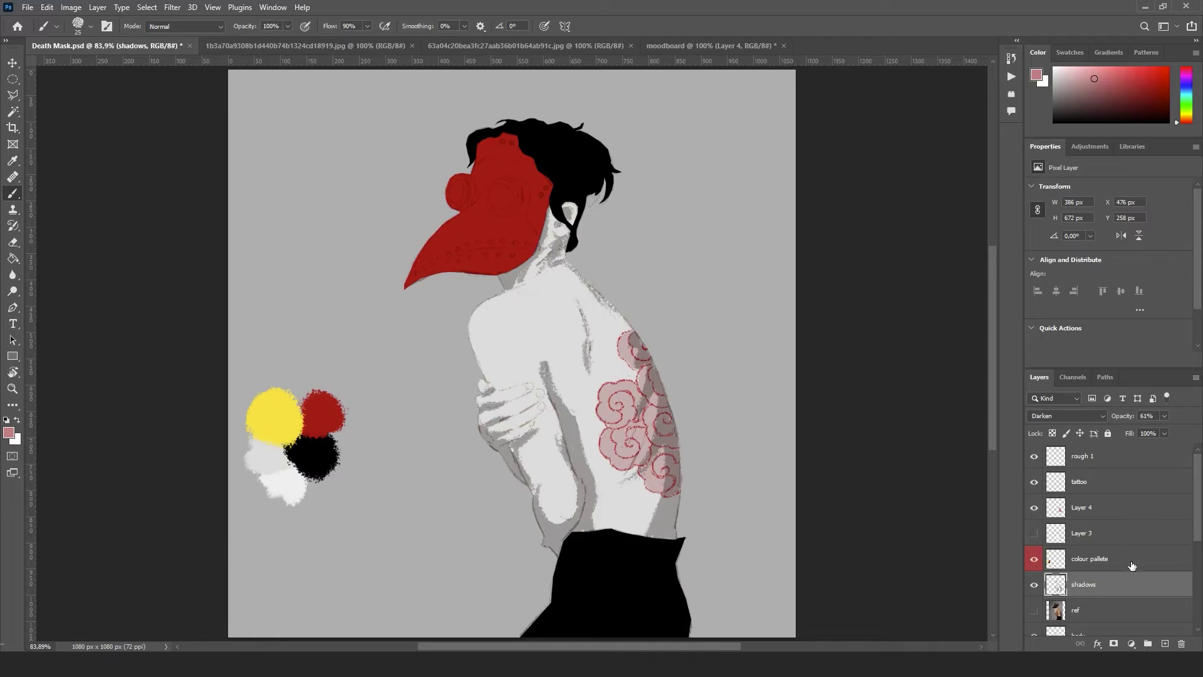
Lower Layer 4's pink tattoo fill to 20% opacity after comparing it hidden
{"action": "left_click", "coordinate": [1035, 509]}
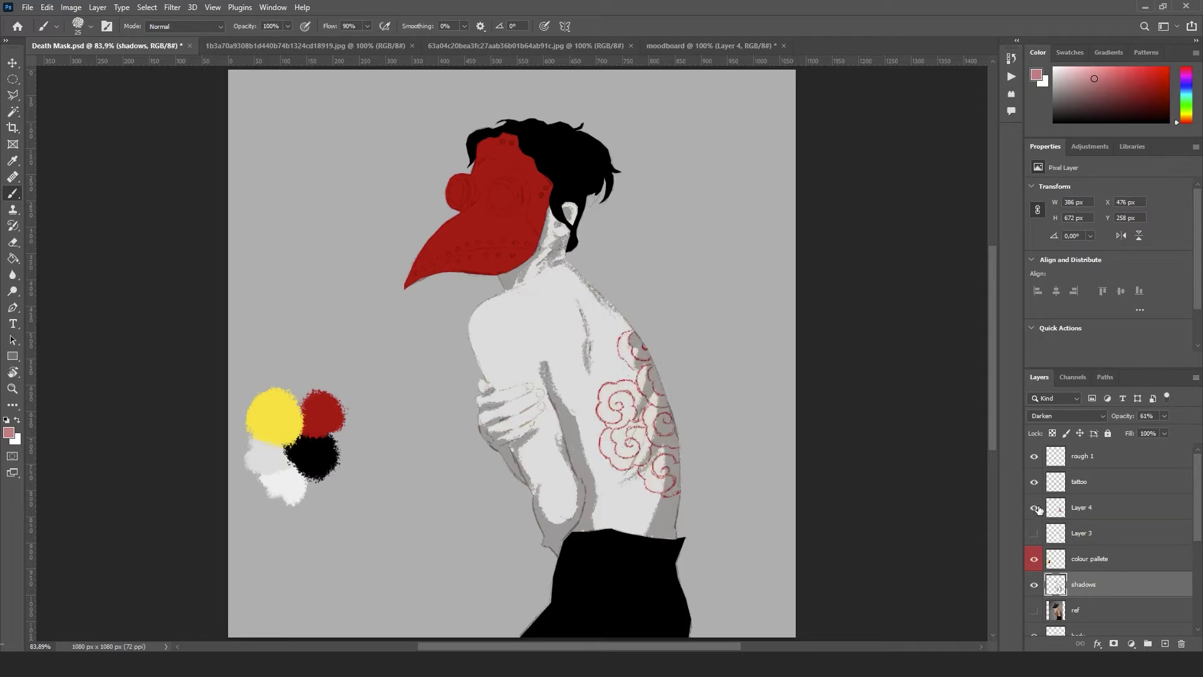
{"action": "left_click", "coordinate": [1035, 508]}
{"action": "left_click", "coordinate": [1097, 511]}
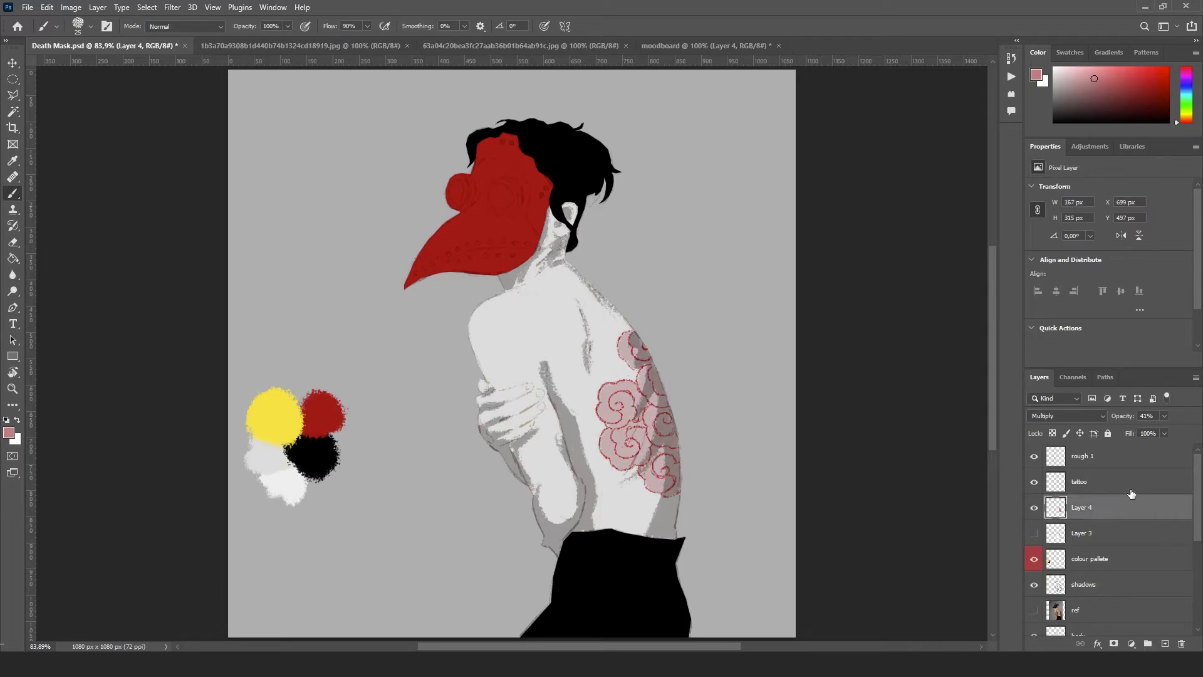
{"action": "left_click", "coordinate": [1164, 416]}
{"action": "left_click_drag", "start_coordinate": [1160, 430], "coordinate": [1149, 430]}
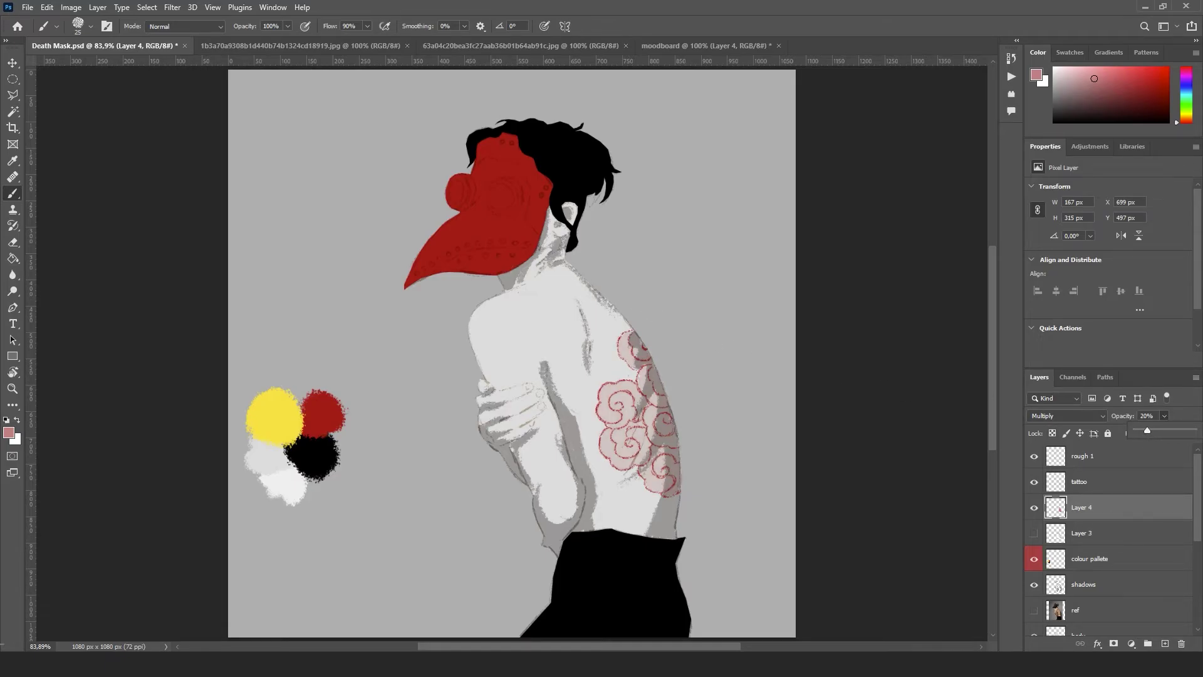
{"action": "key", "text": "ctrl+plus"}
{"action": "key", "text": "ctrl+plus"}
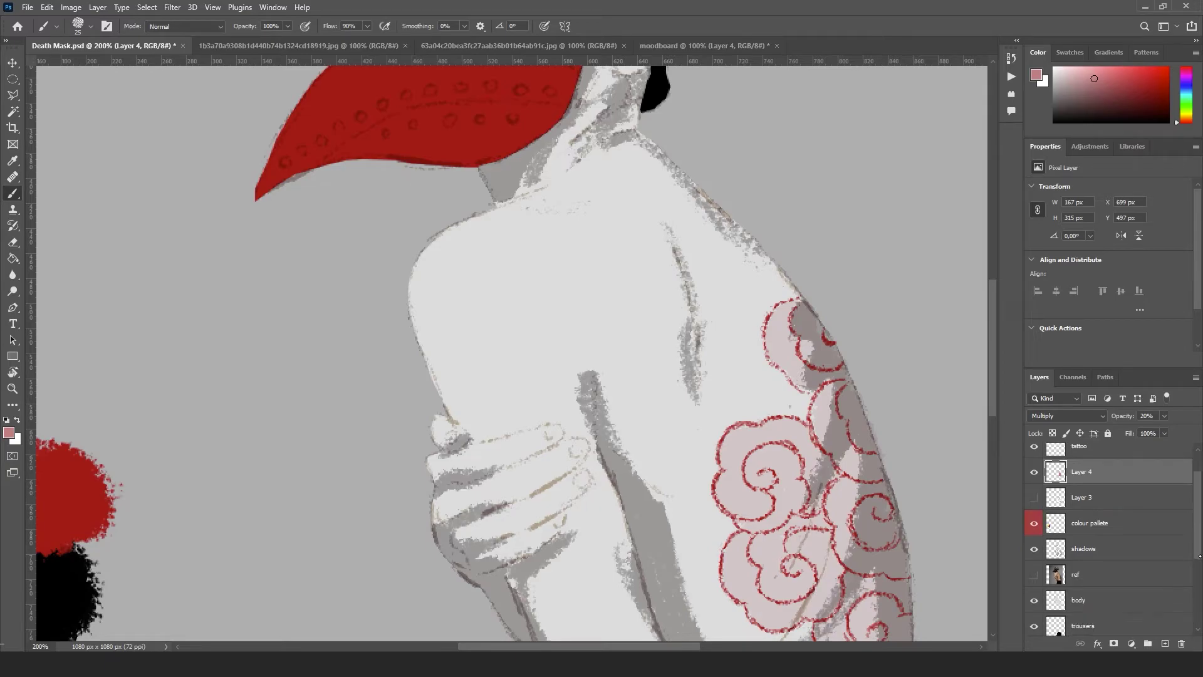
Make the mask layer active, zoom in on the mask and hair, and sample the off-white skin colour
{"action": "scroll", "coordinate": [1180, 564], "scroll_direction": "down", "scroll_amount": 5}
{"action": "left_click", "coordinate": [1151, 578]}
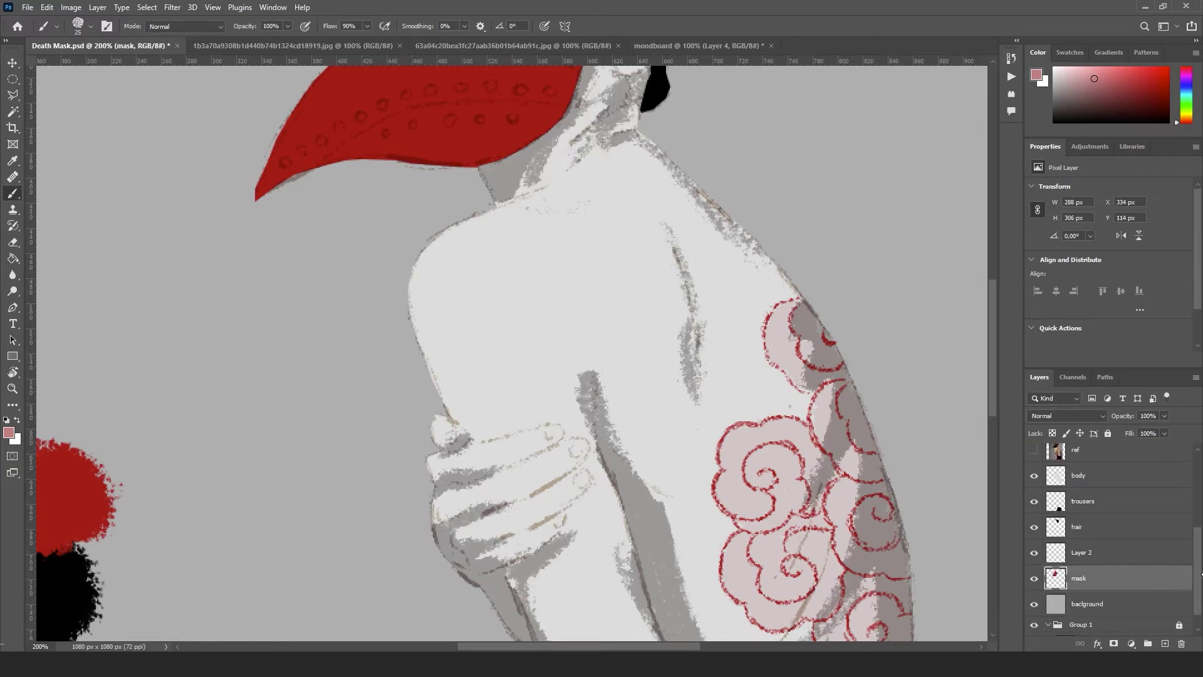
{"action": "scroll", "coordinate": [1177, 538], "scroll_direction": "up", "scroll_amount": 5}
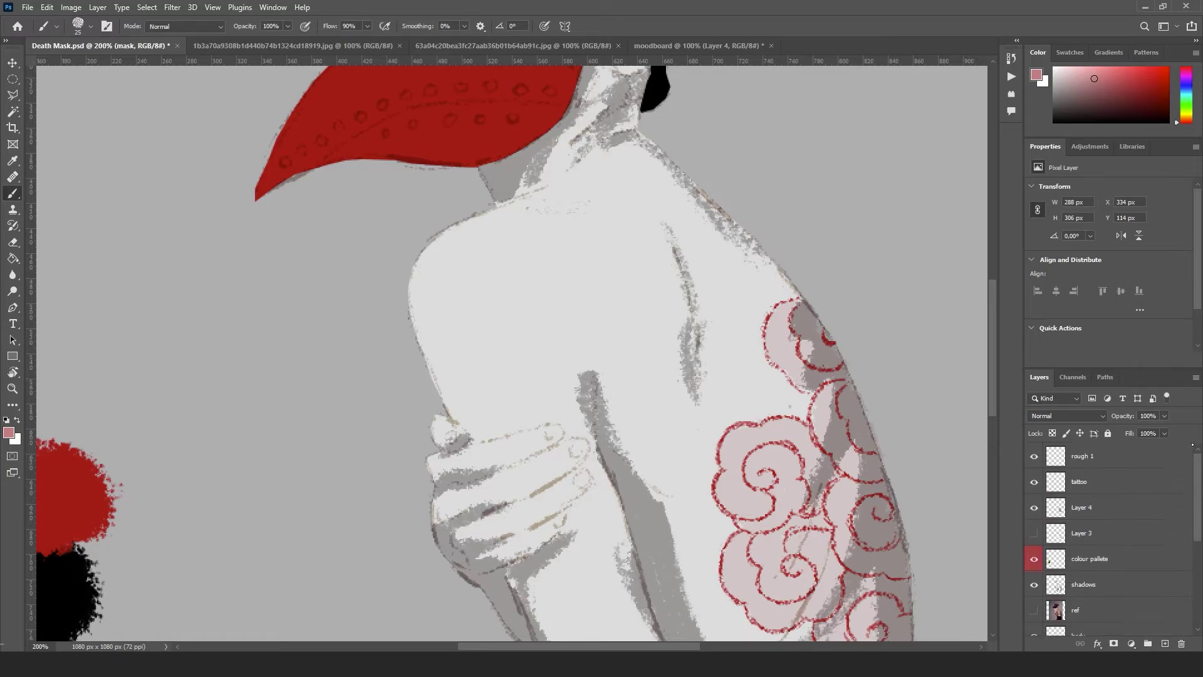
{"action": "left_click_drag", "start_coordinate": [535, 203], "coordinate": [553, 542]}
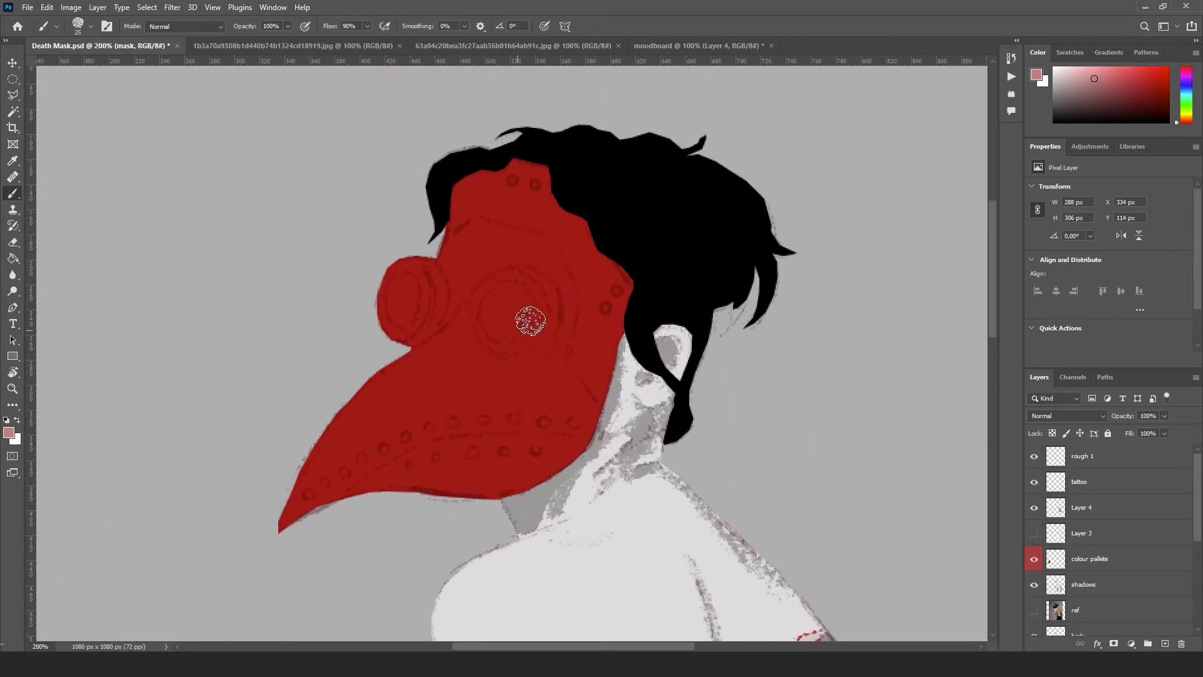
{"action": "key", "text": "ctrl+plus"}
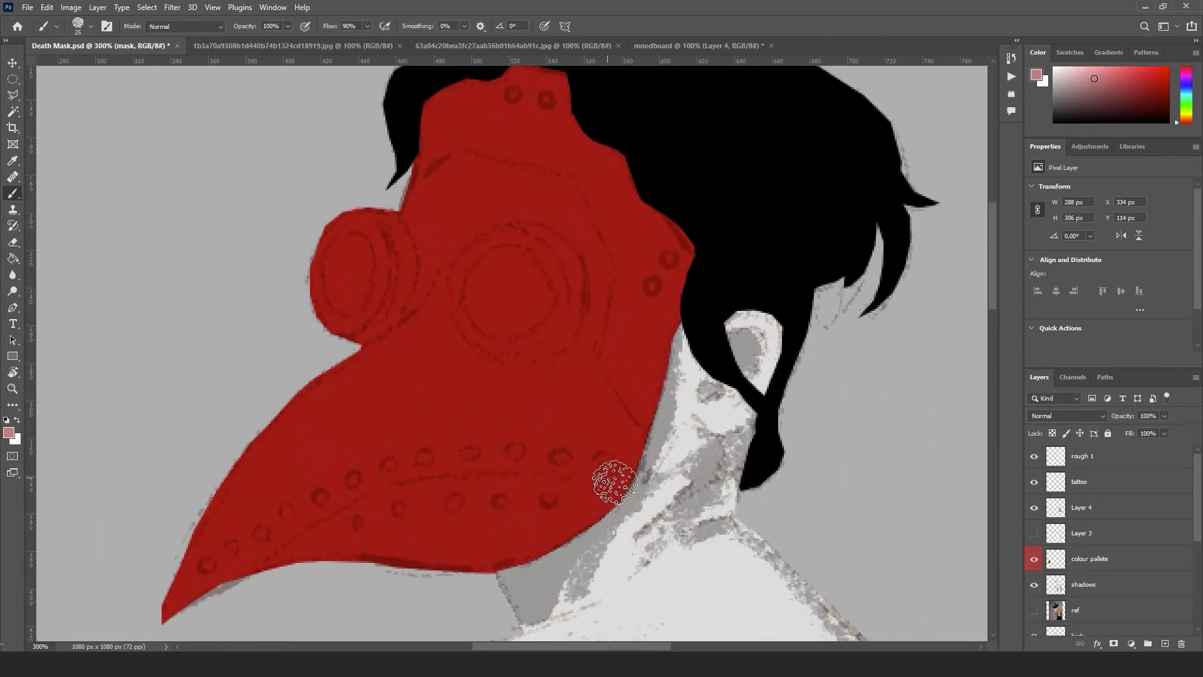
{"action": "key", "text": "i"}
{"action": "left_click", "coordinate": [705, 601]}
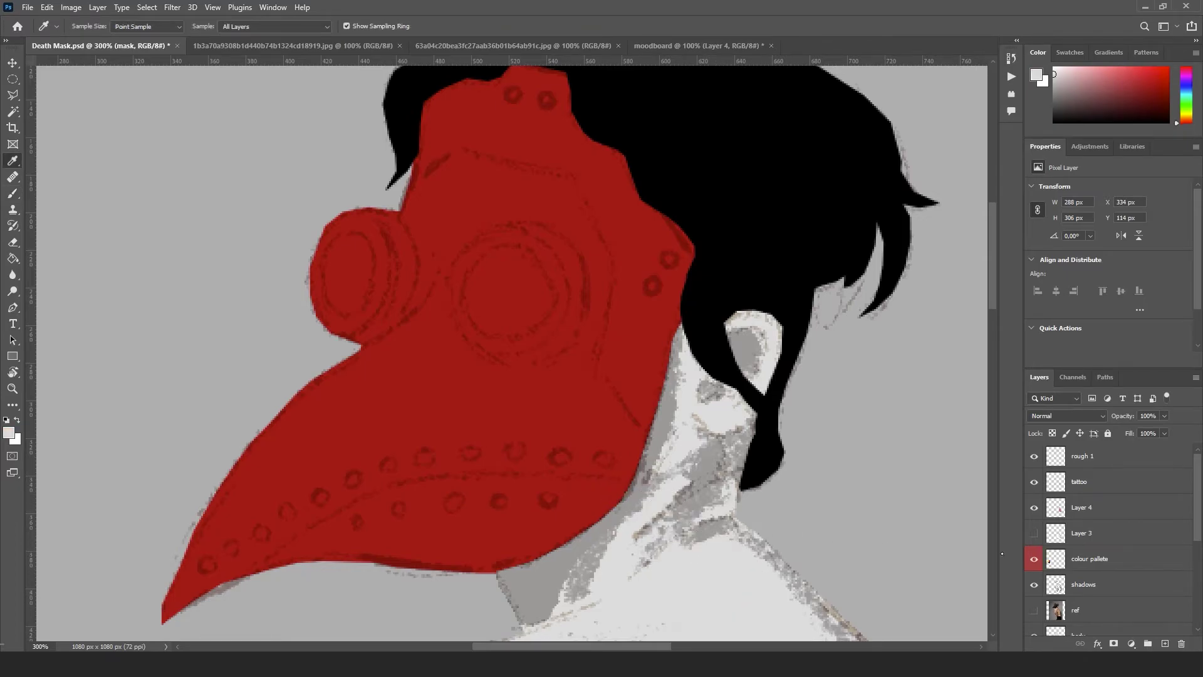
Reselect the red mask and paint its front and side lenses white with a size-20 brush
{"action": "scroll", "coordinate": [1165, 558], "scroll_direction": "down", "scroll_amount": 5}
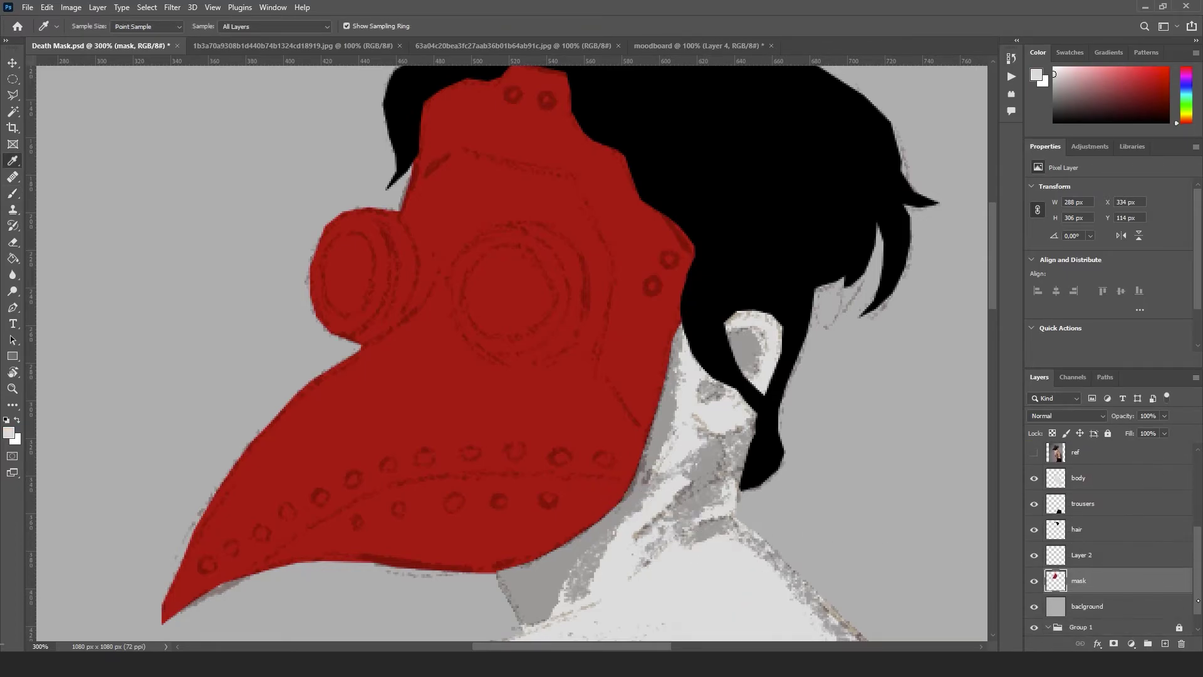
{"action": "key", "text": "b"}
{"action": "key", "text": "ctrl+shift+d"}
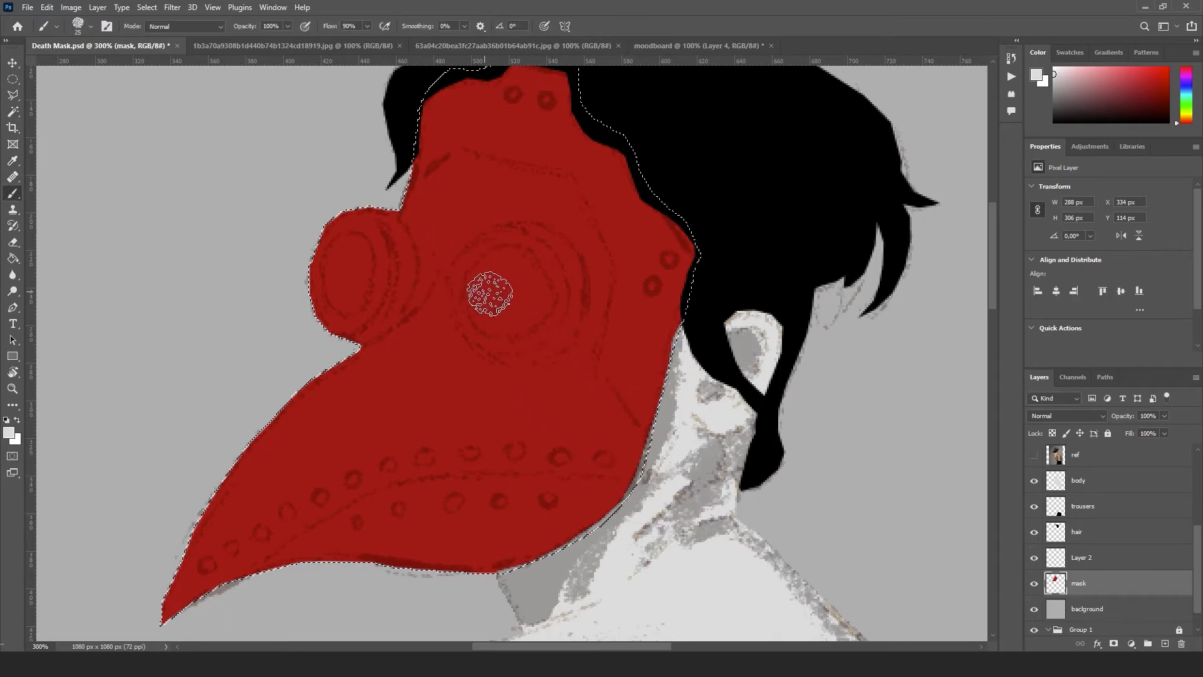
{"action": "key", "text": "bracketleft"}
{"action": "key", "text": "bracketleft"}
{"action": "mouse_move", "coordinate": [485, 269]}
{"action": "left_mouse_down"}
{"action": "mouse_move", "coordinate": [483, 316]}
{"action": "mouse_move", "coordinate": [533, 311]}
{"action": "mouse_move", "coordinate": [523, 257]}
{"action": "mouse_move", "coordinate": [503, 285]}
{"action": "mouse_move", "coordinate": [519, 263]}
{"action": "left_mouse_up"}
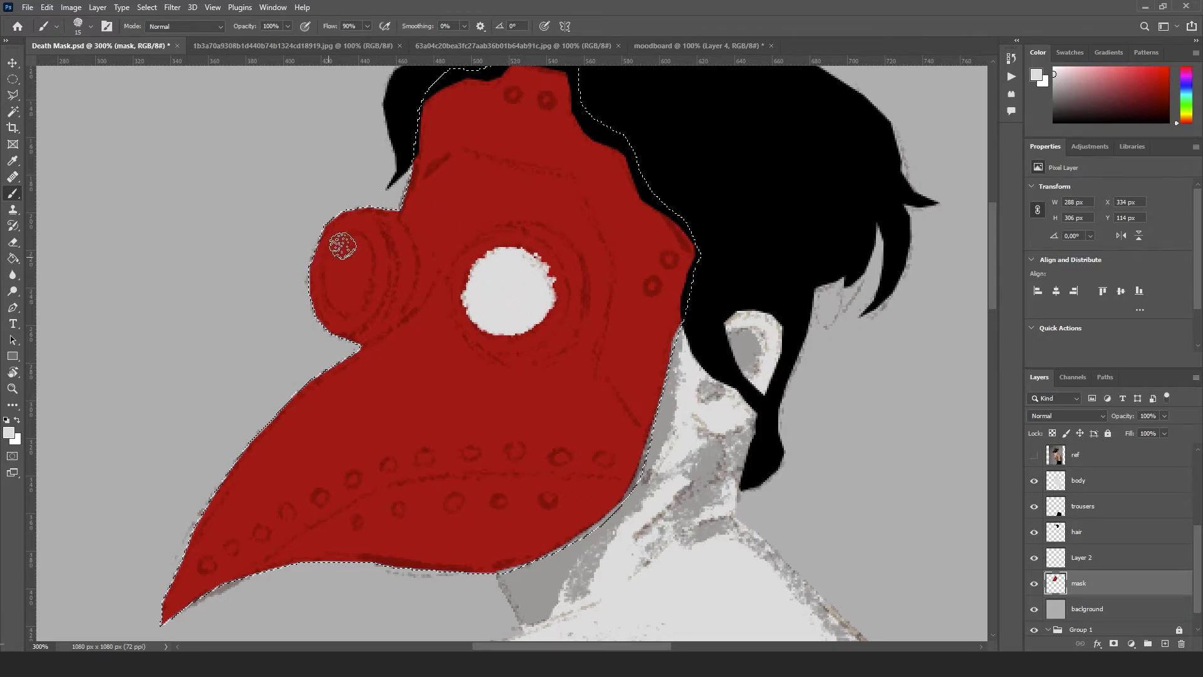
{"action": "mouse_move", "coordinate": [341, 249]}
{"action": "left_mouse_down"}
{"action": "mouse_move", "coordinate": [331, 286]}
{"action": "mouse_move", "coordinate": [350, 306]}
{"action": "mouse_move", "coordinate": [370, 278]}
{"action": "mouse_move", "coordinate": [367, 258]}
{"action": "mouse_move", "coordinate": [348, 270]}
{"action": "mouse_move", "coordinate": [335, 254]}
{"action": "mouse_move", "coordinate": [348, 242]}
{"action": "left_mouse_up"}
With a size-5 brush, dot the upper row of white rivets along the beak from tip to mask
{"action": "key", "text": "bracketleft"}
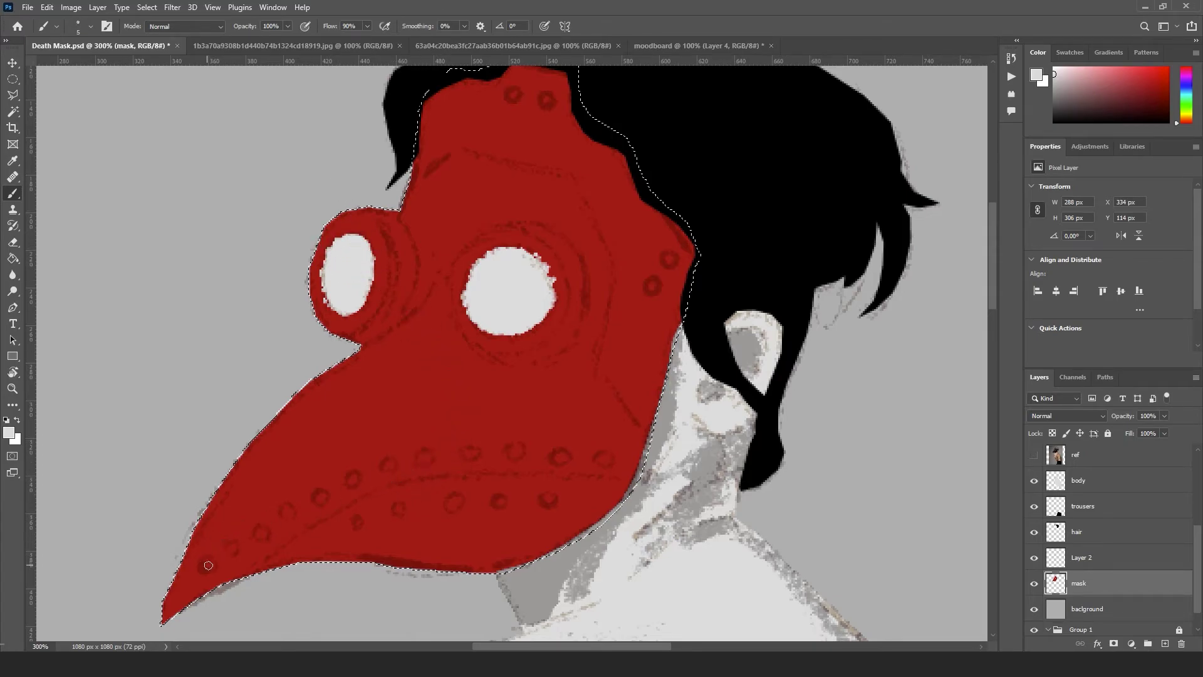
{"action": "key", "text": "bracketleft"}
{"action": "key", "text": "bracketleft"}
{"action": "key", "text": "bracketleft"}
{"action": "left_click", "coordinate": [206, 565]}
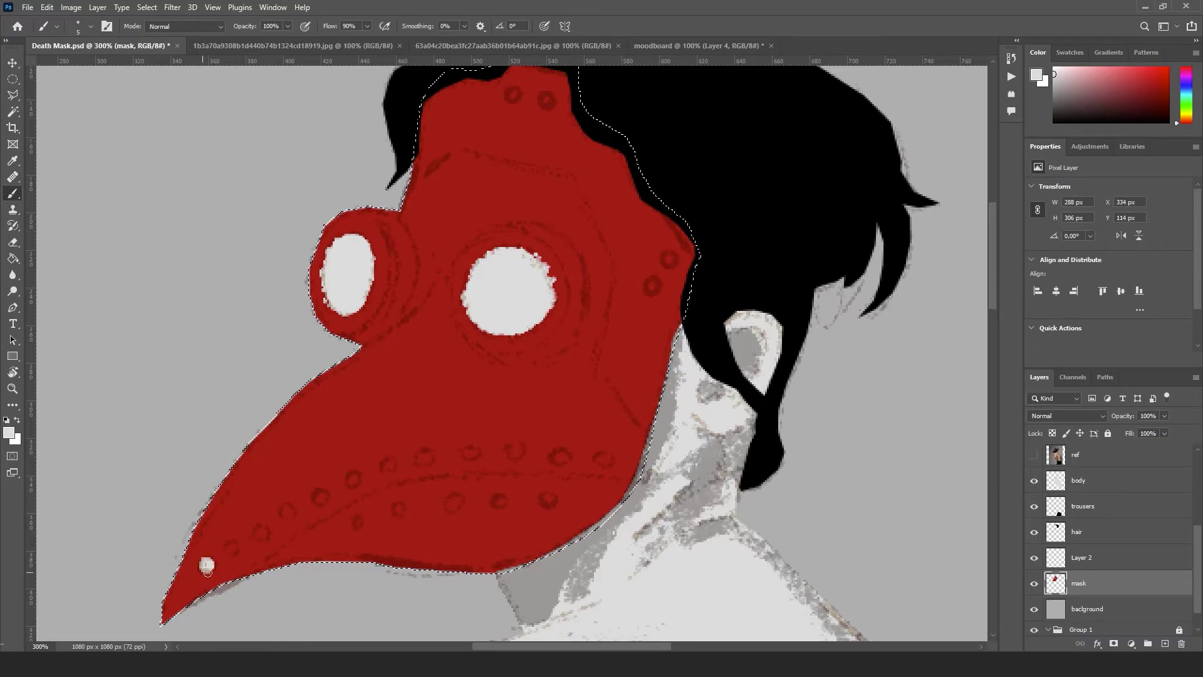
{"action": "left_click", "coordinate": [231, 549]}
{"action": "left_click", "coordinate": [260, 532]}
{"action": "left_click", "coordinate": [286, 512]}
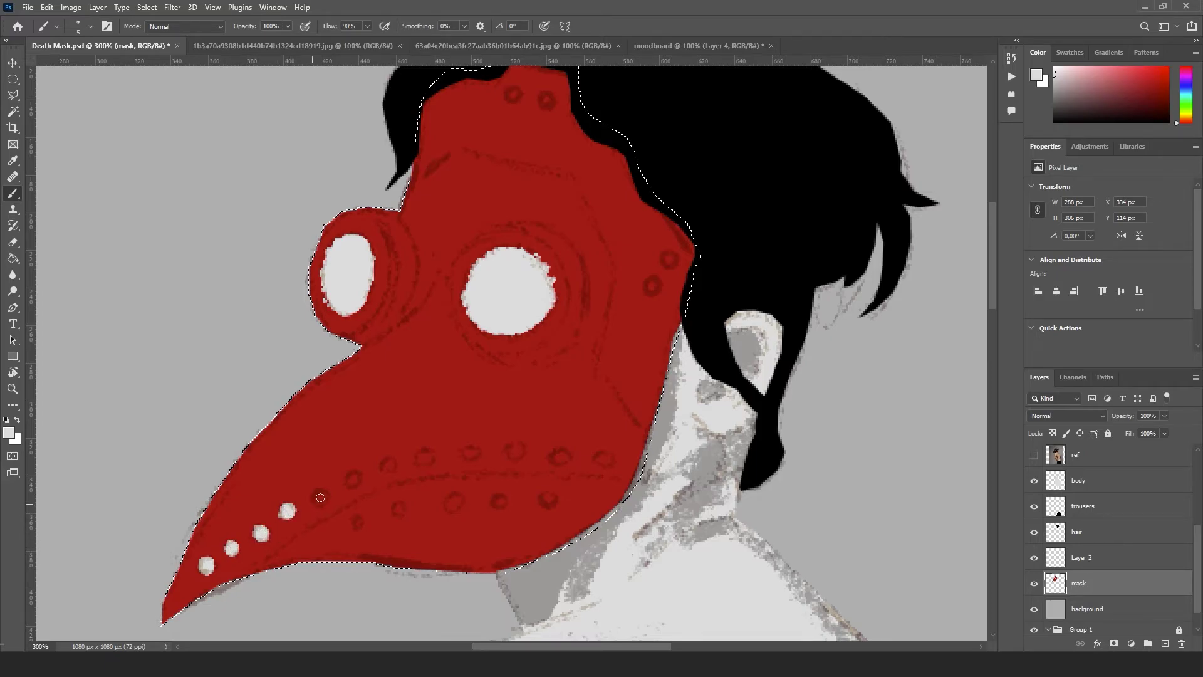
{"action": "left_click", "coordinate": [321, 497]}
{"action": "left_click", "coordinate": [352, 477]}
{"action": "left_click", "coordinate": [387, 463]}
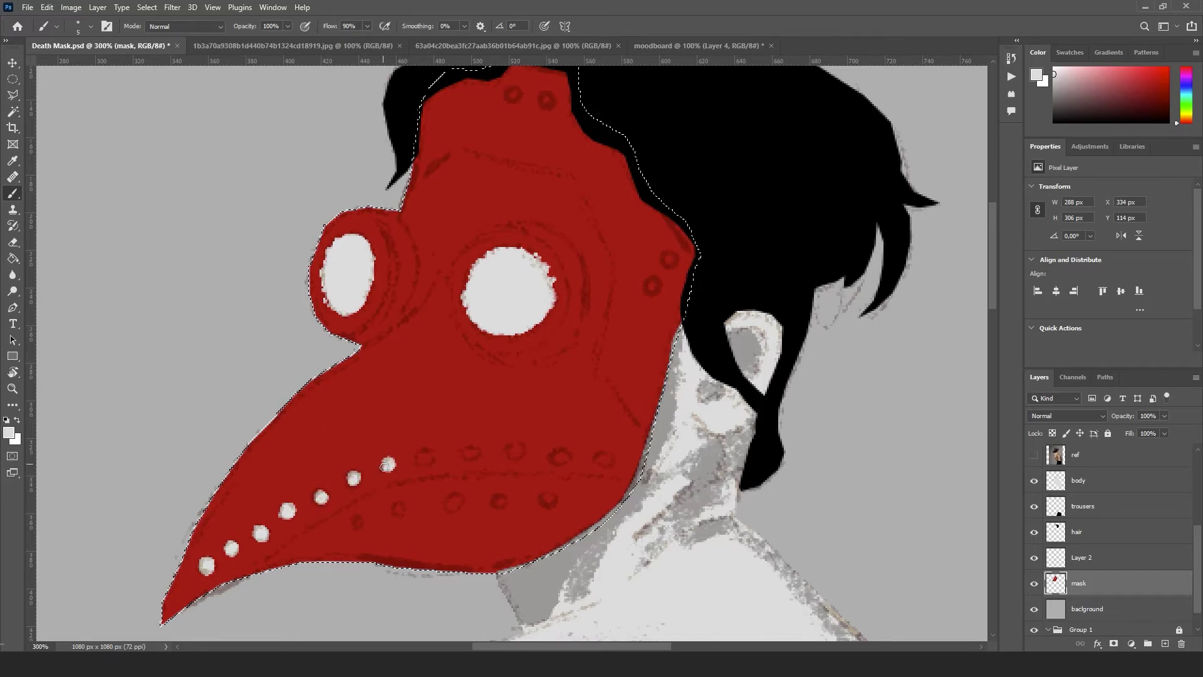
{"action": "left_click", "coordinate": [424, 457]}
{"action": "left_click", "coordinate": [472, 448]}
{"action": "left_click", "coordinate": [518, 449]}
{"action": "left_click", "coordinate": [560, 455]}
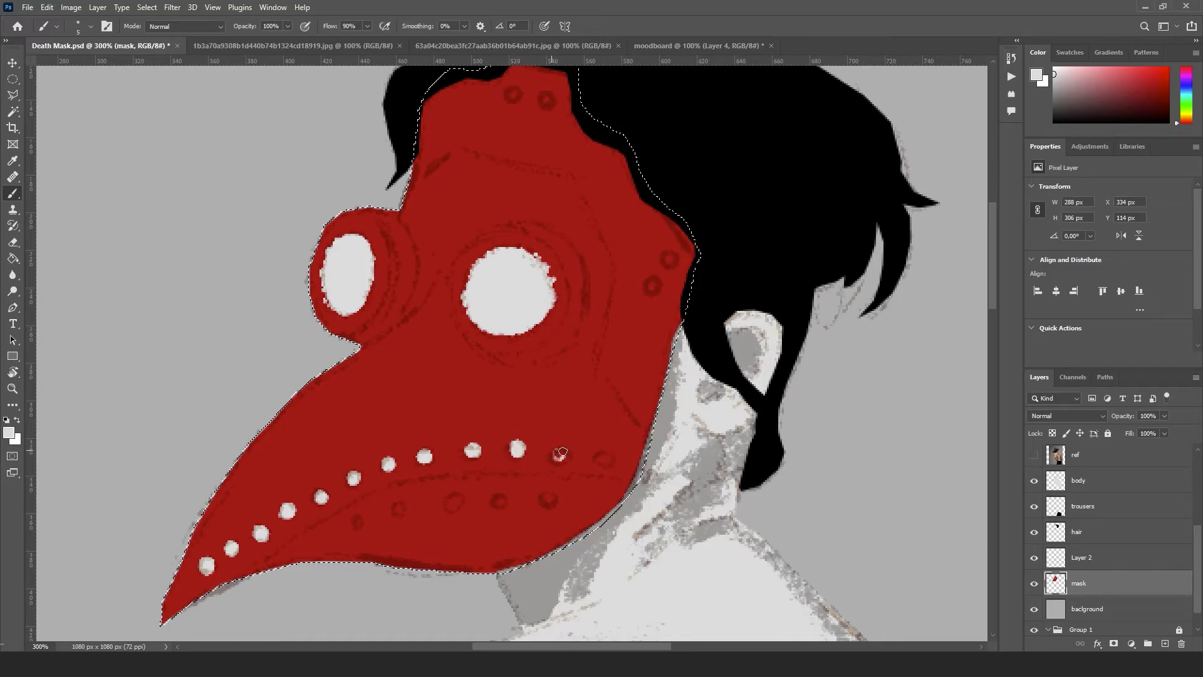
{"action": "left_click", "coordinate": [605, 459]}
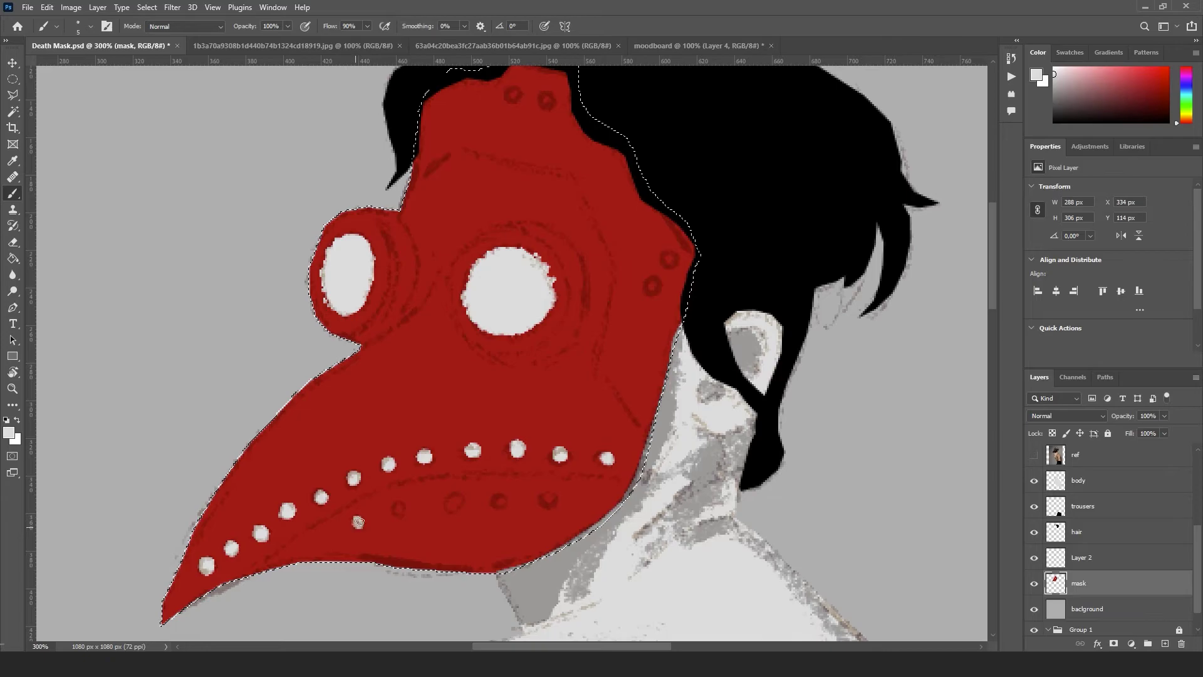
Add the lower beak rivets, two on the mask side and two on top, then deselect
{"action": "left_click", "coordinate": [398, 508]}
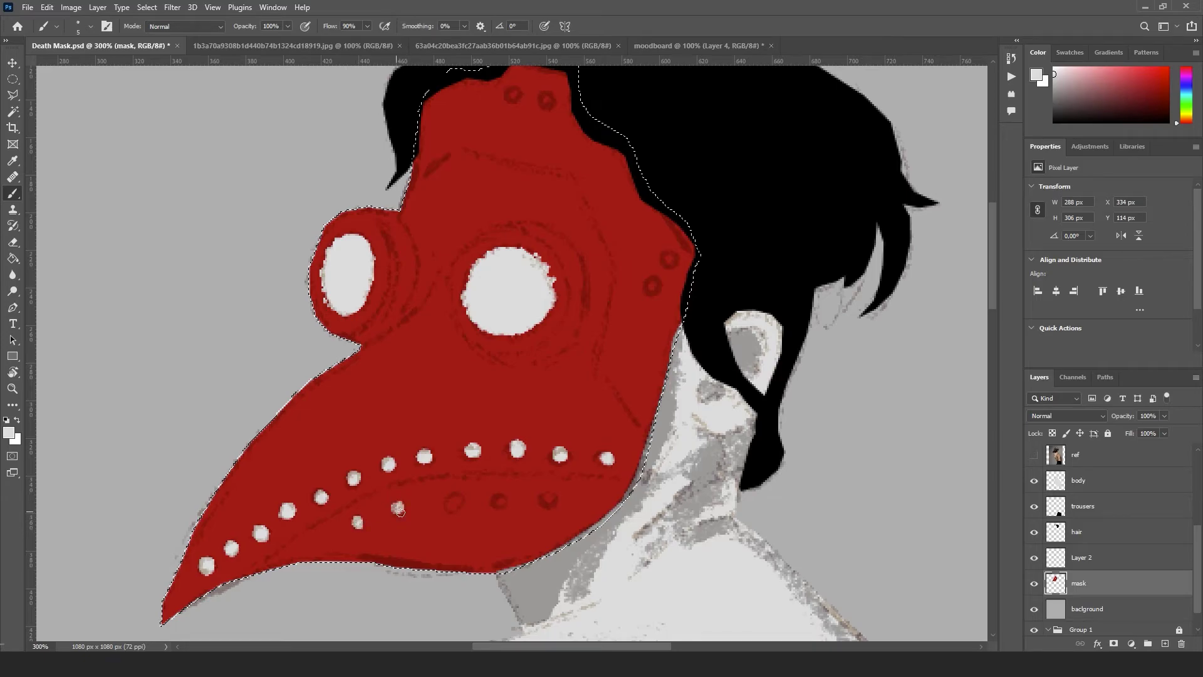
{"action": "left_click", "coordinate": [456, 501]}
{"action": "left_click", "coordinate": [499, 501]}
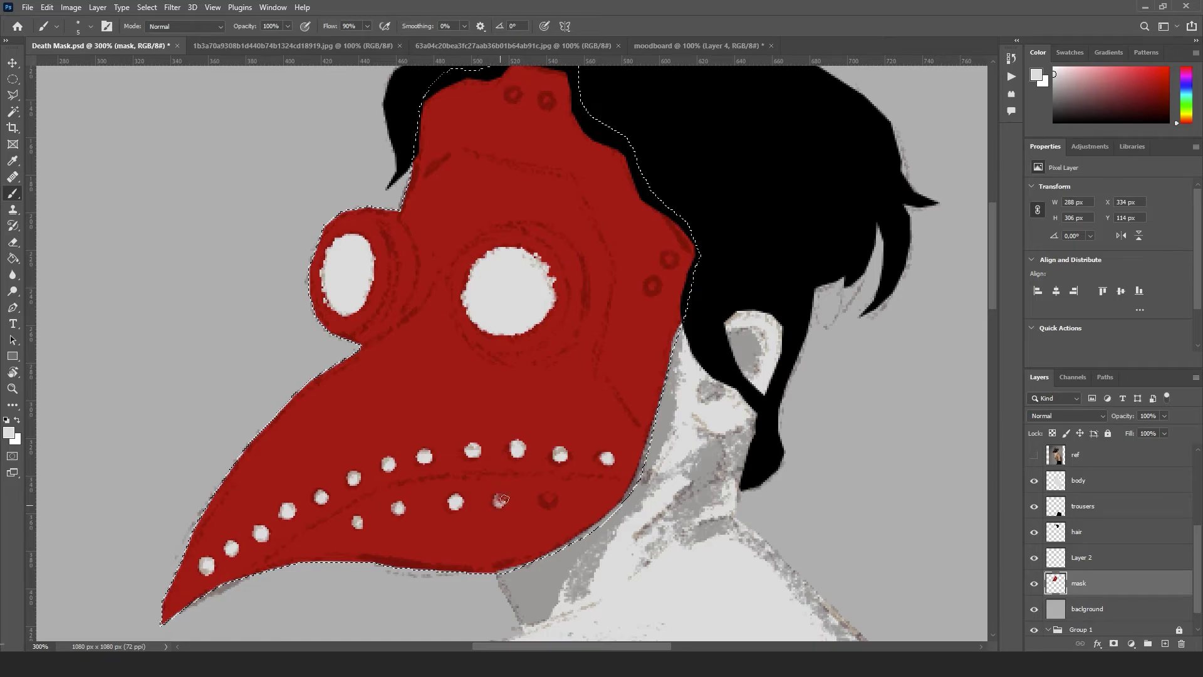
{"action": "left_click", "coordinate": [547, 495]}
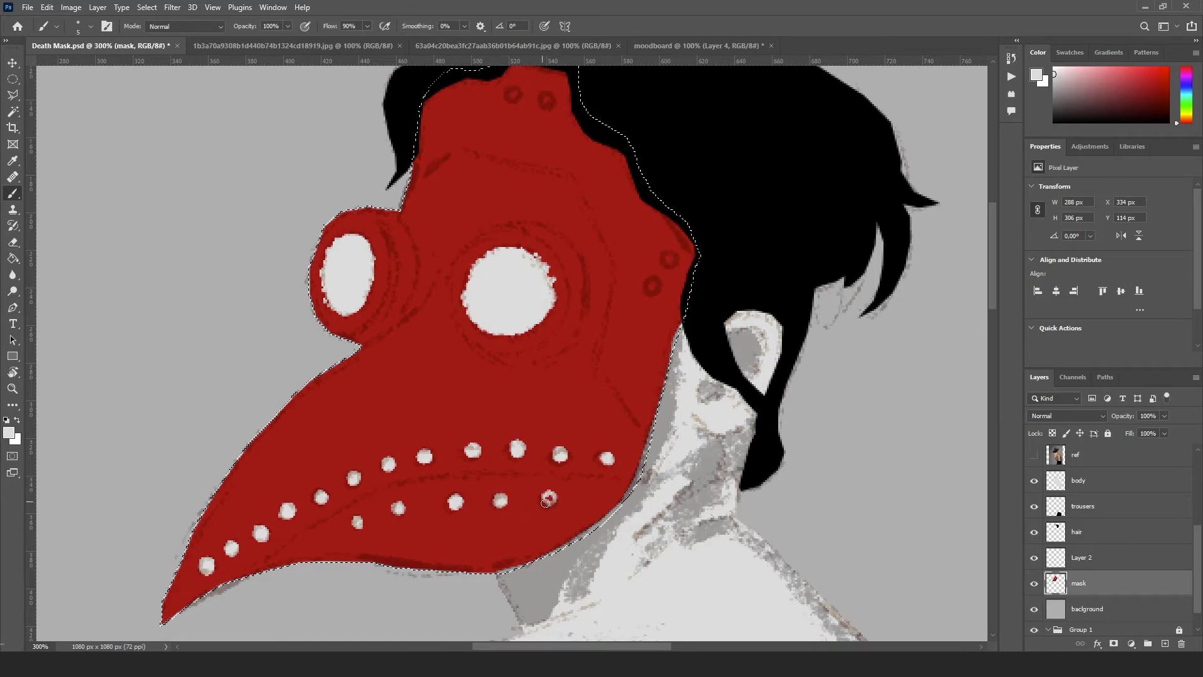
{"action": "left_click", "coordinate": [652, 285]}
{"action": "left_click", "coordinate": [666, 261]}
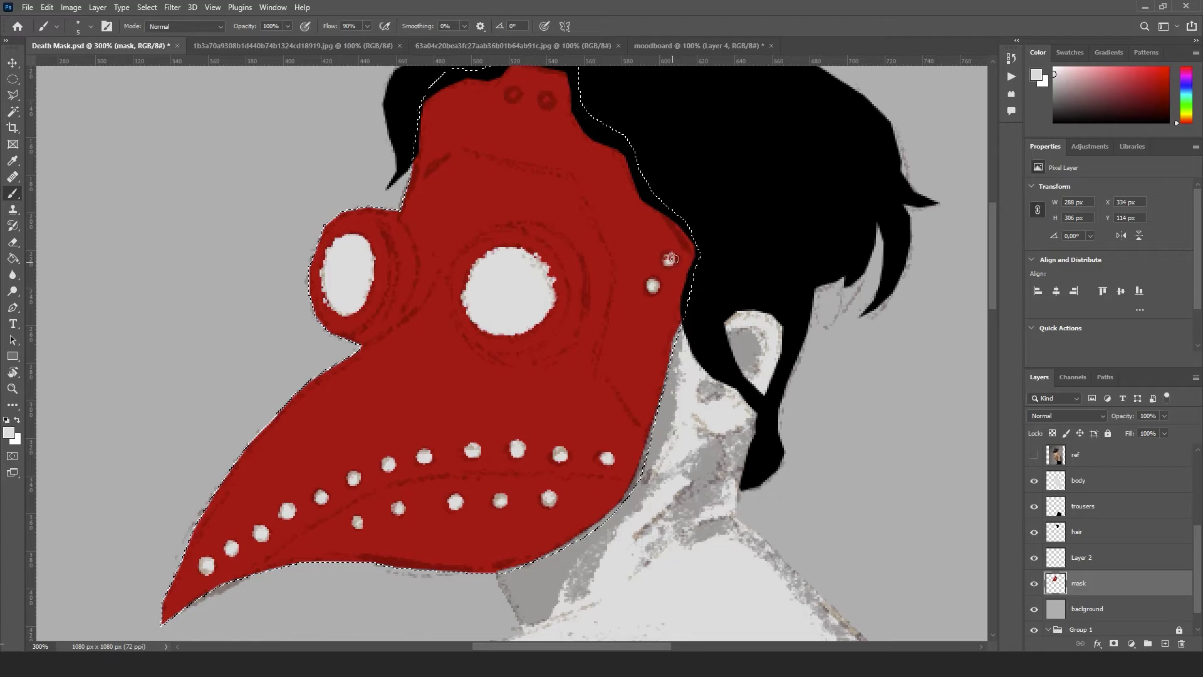
{"action": "scroll", "coordinate": [595, 188], "scroll_direction": "up", "scroll_amount": 5}
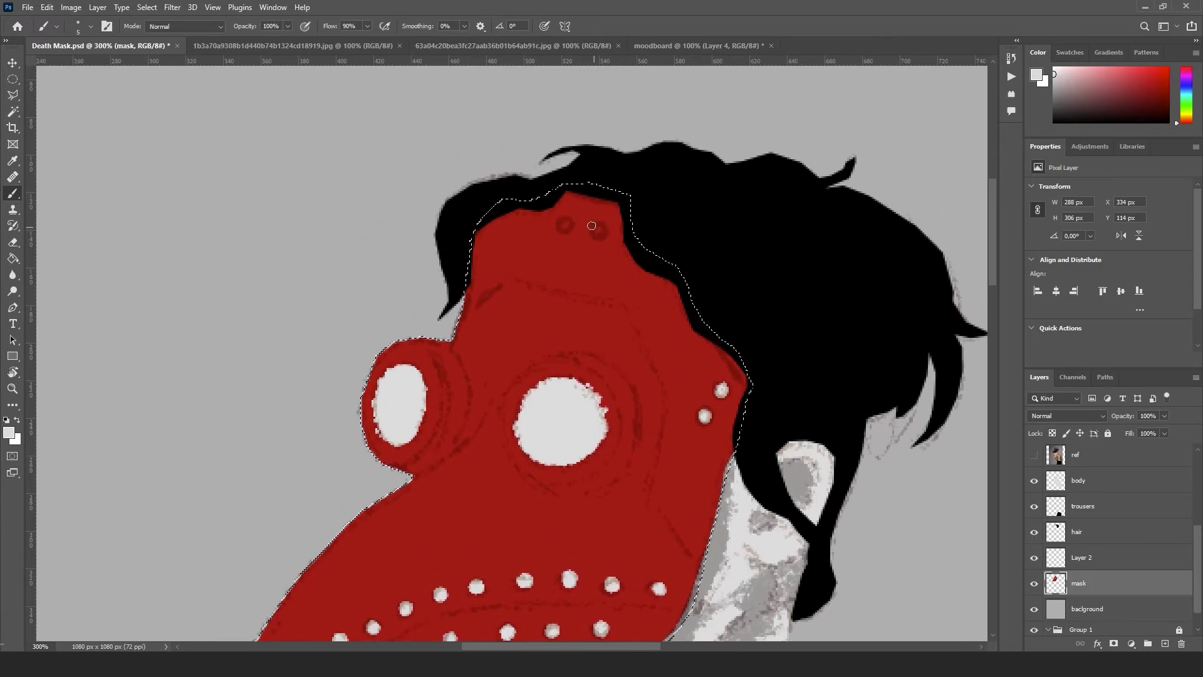
{"action": "left_click", "coordinate": [599, 230]}
{"action": "left_click", "coordinate": [565, 225]}
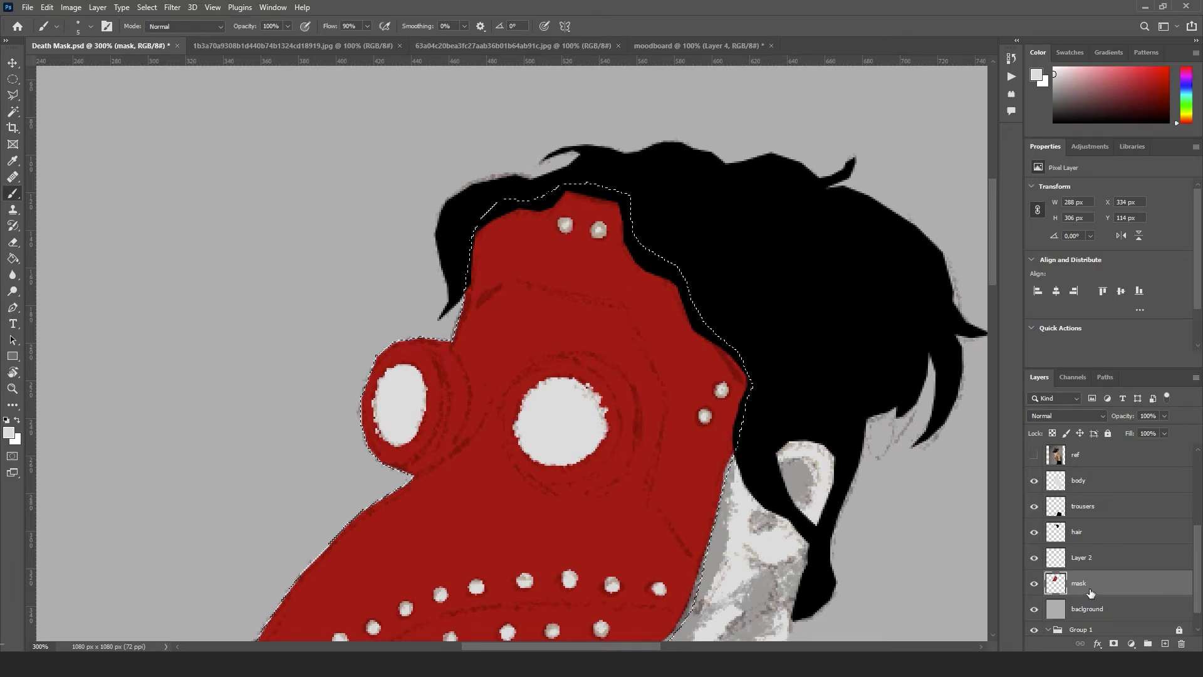
{"action": "key", "text": "ctrl+d"}
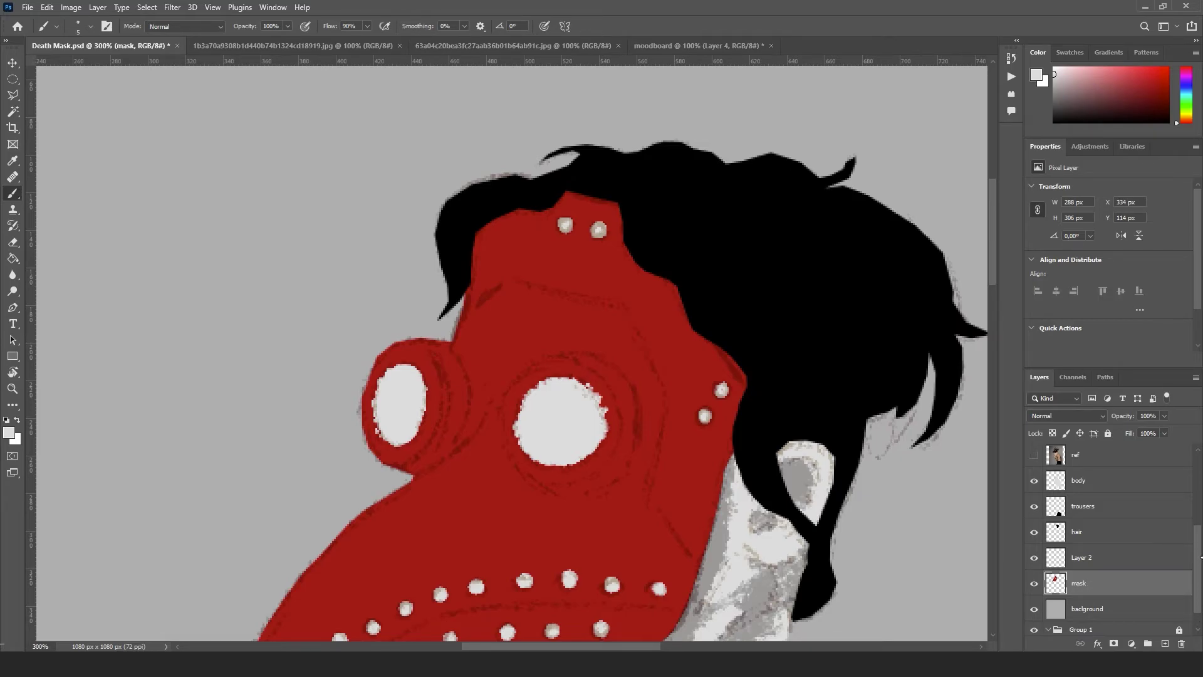
Switch the rough 1 layer's blend mode from Subtract to Normal, then make hair the active layer
{"action": "scroll", "coordinate": [1175, 533], "scroll_direction": "up", "scroll_amount": 2}
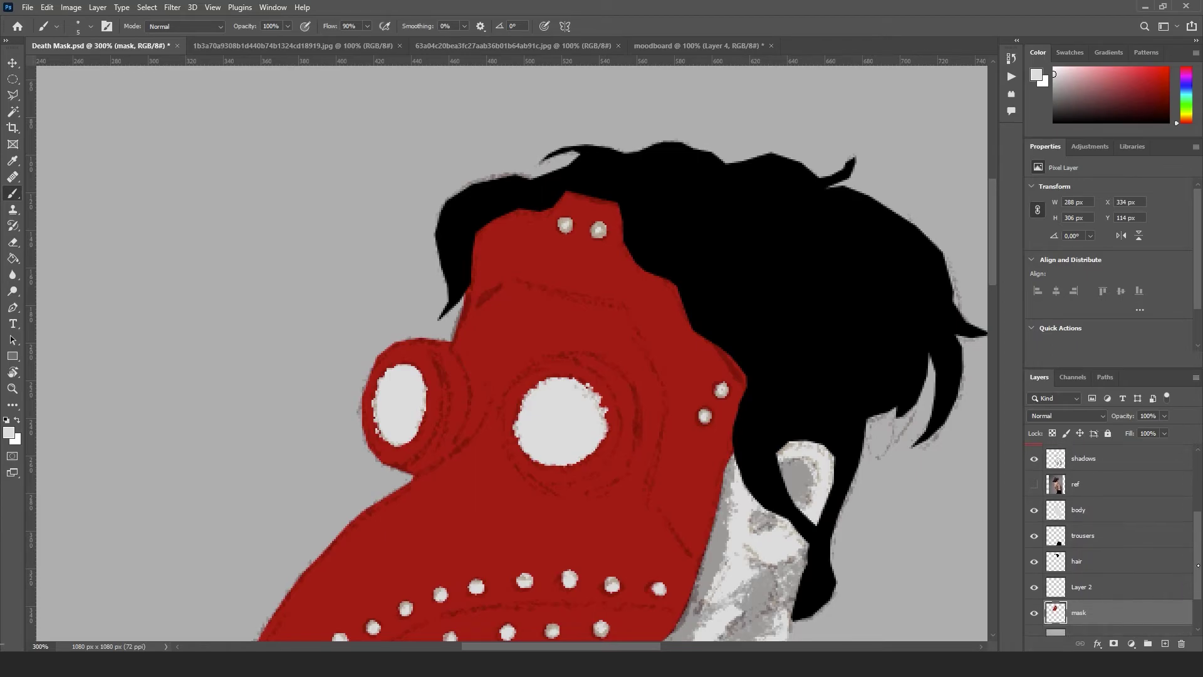
{"action": "scroll", "coordinate": [1197, 493], "scroll_direction": "up", "scroll_amount": 5}
{"action": "left_click", "coordinate": [1070, 462]}
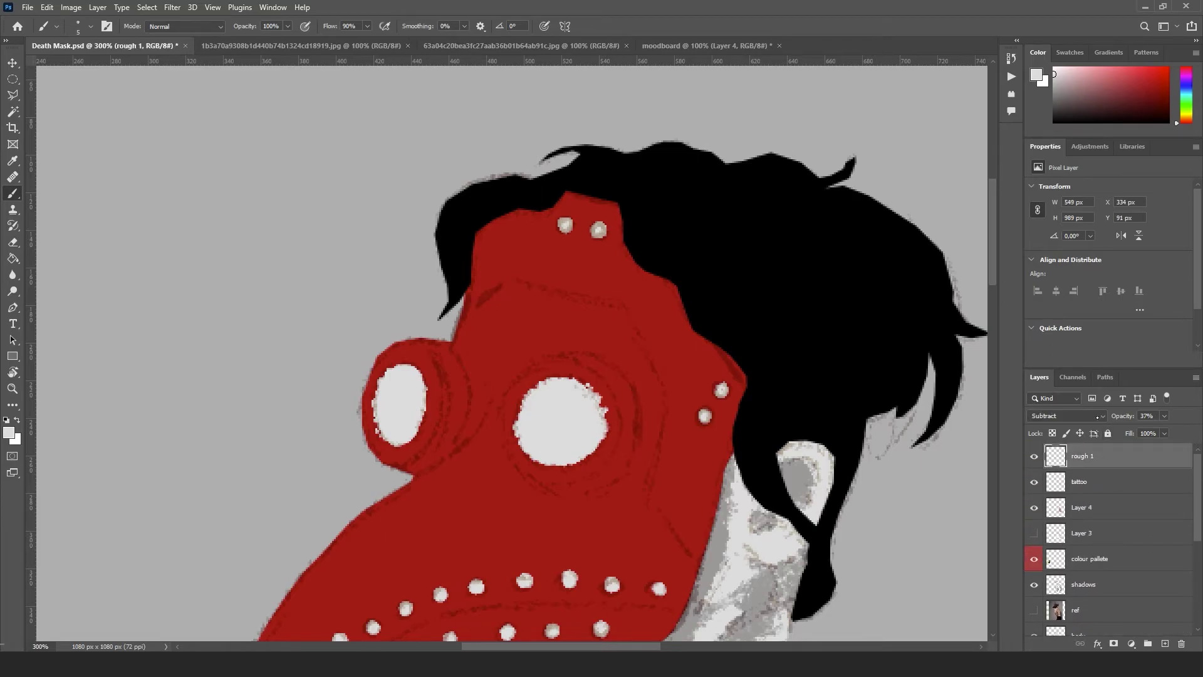
{"action": "left_click", "coordinate": [1098, 416]}
{"action": "left_click", "coordinate": [1052, 350]}
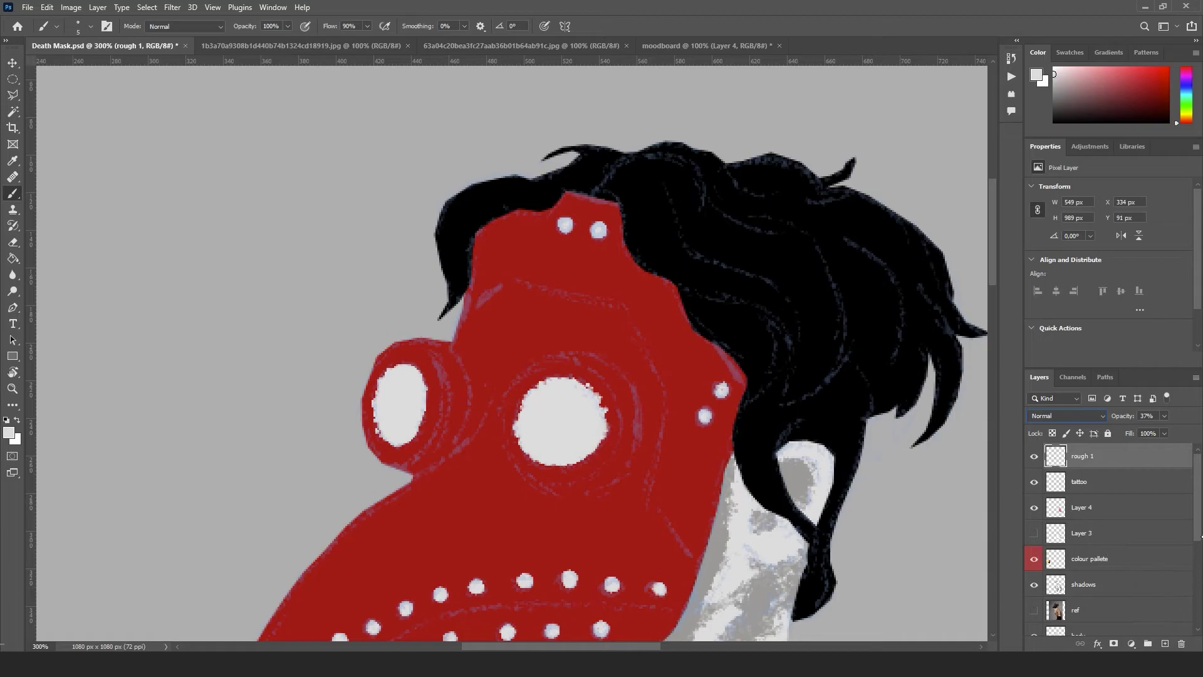
{"action": "scroll", "coordinate": [1109, 539], "scroll_direction": "down", "scroll_amount": 3}
{"action": "left_click", "coordinate": [1084, 585]}
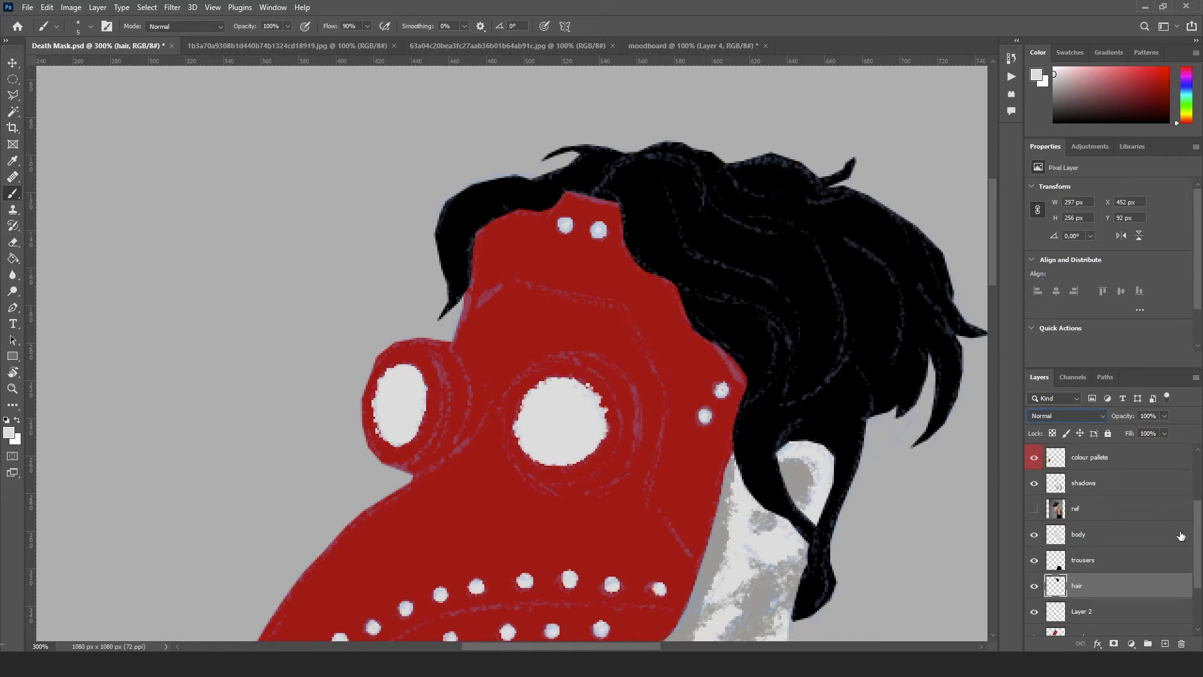
{"action": "left_click_drag", "start_coordinate": [1200, 540], "coordinate": [1192, 485]}
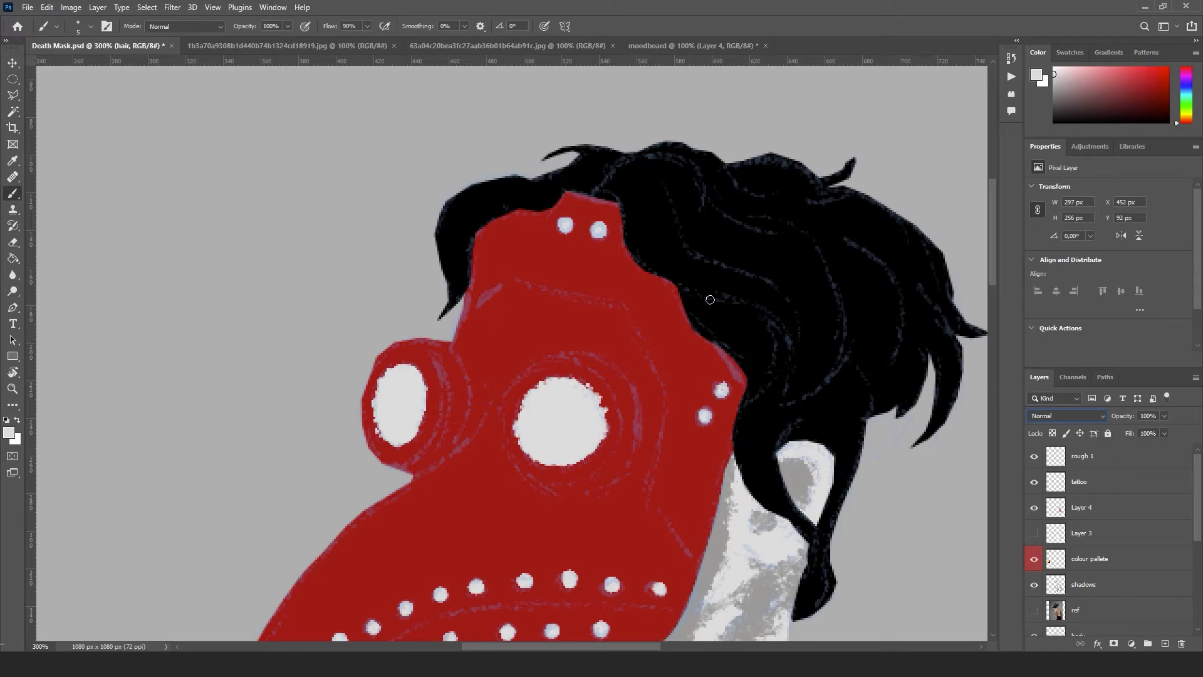
Fit the image in the window and Magic Wand select the black hair area
{"action": "key", "text": "ctrl+0"}
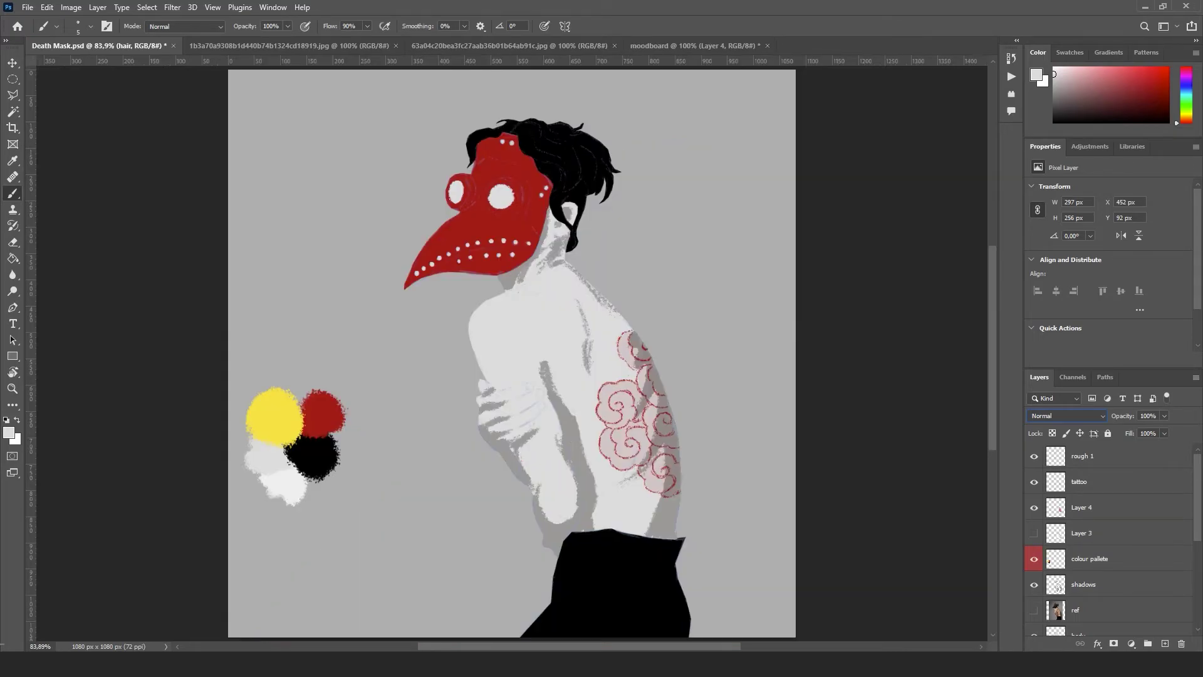
{"action": "scroll", "coordinate": [513, 354], "scroll_direction": "up", "scroll_amount": 5}
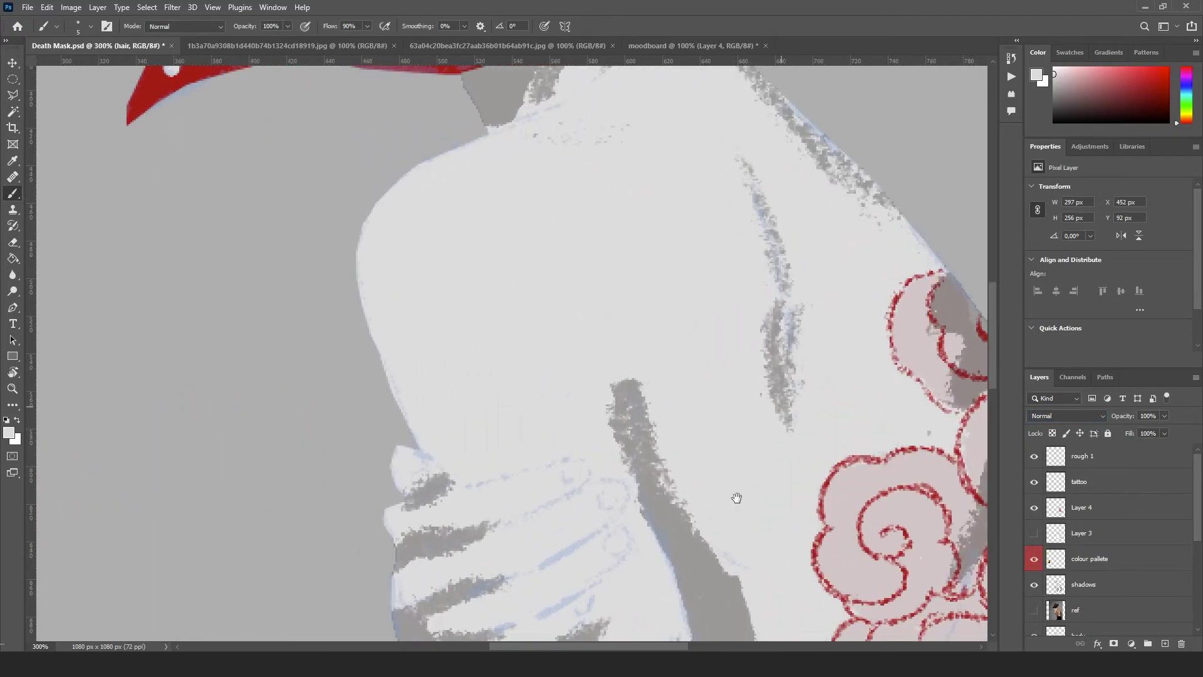
{"action": "scroll", "coordinate": [732, 497], "scroll_direction": "up", "scroll_amount": 5}
{"action": "scroll", "coordinate": [681, 645], "scroll_direction": "up", "scroll_amount": 3}
{"action": "scroll", "coordinate": [681, 645], "scroll_direction": "left", "scroll_amount": 4}
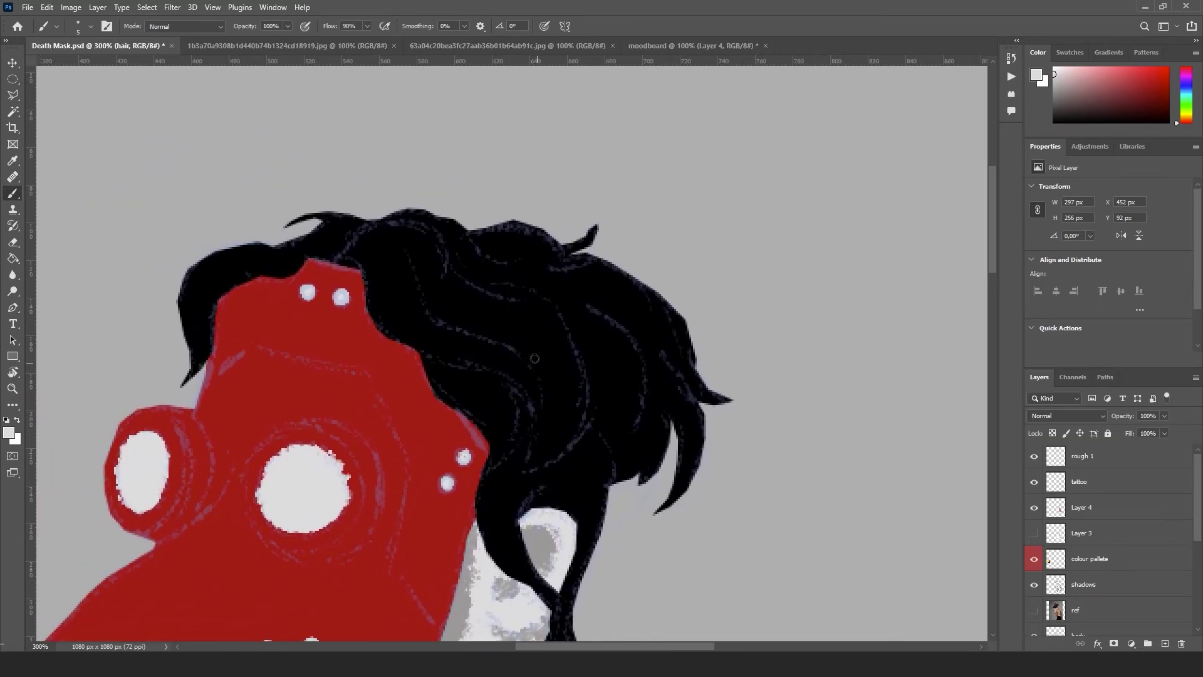
{"action": "key", "text": "w"}
{"action": "left_click", "coordinate": [524, 340]}
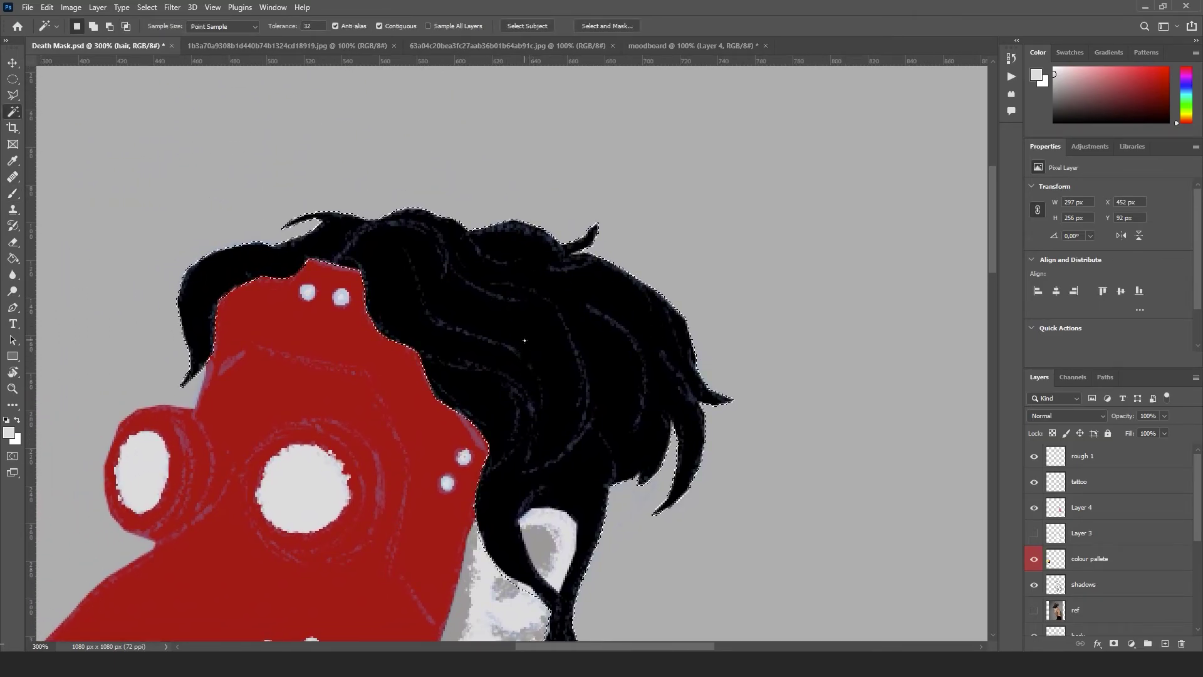
Add a new empty Layer 5 above the hair layer and pick a highlight colour
{"action": "key", "text": "b"}
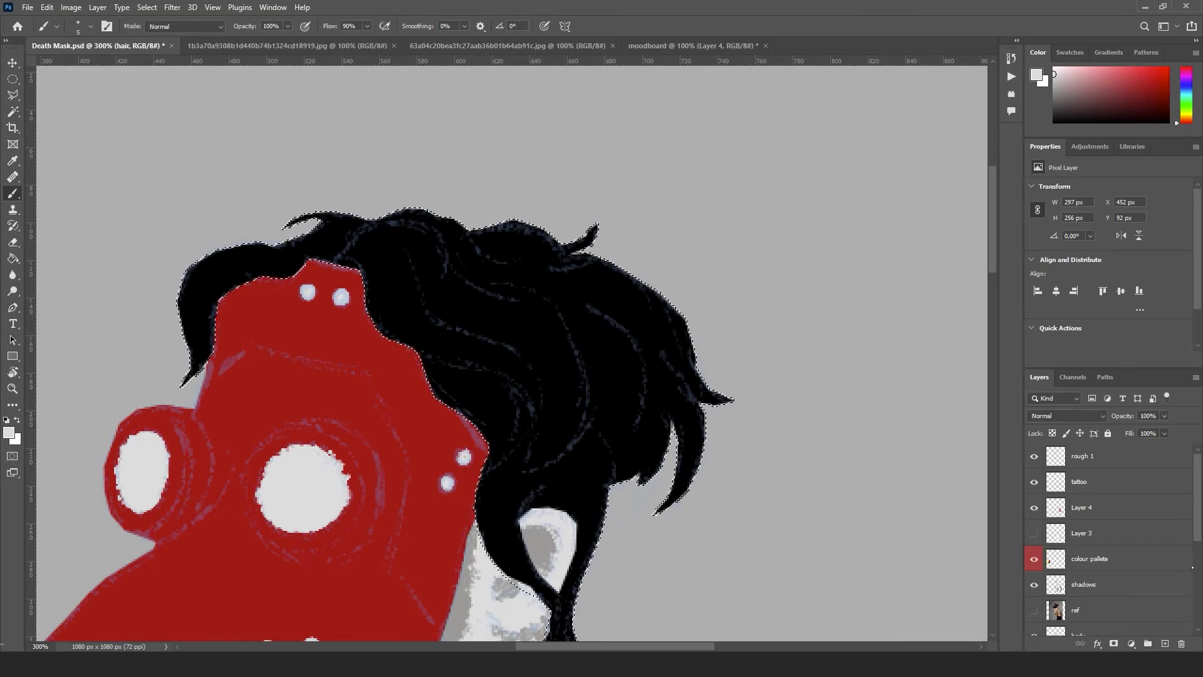
{"action": "scroll", "coordinate": [1192, 567], "scroll_direction": "down", "scroll_amount": 3}
{"action": "scroll", "coordinate": [1184, 582], "scroll_direction": "down", "scroll_amount": 2}
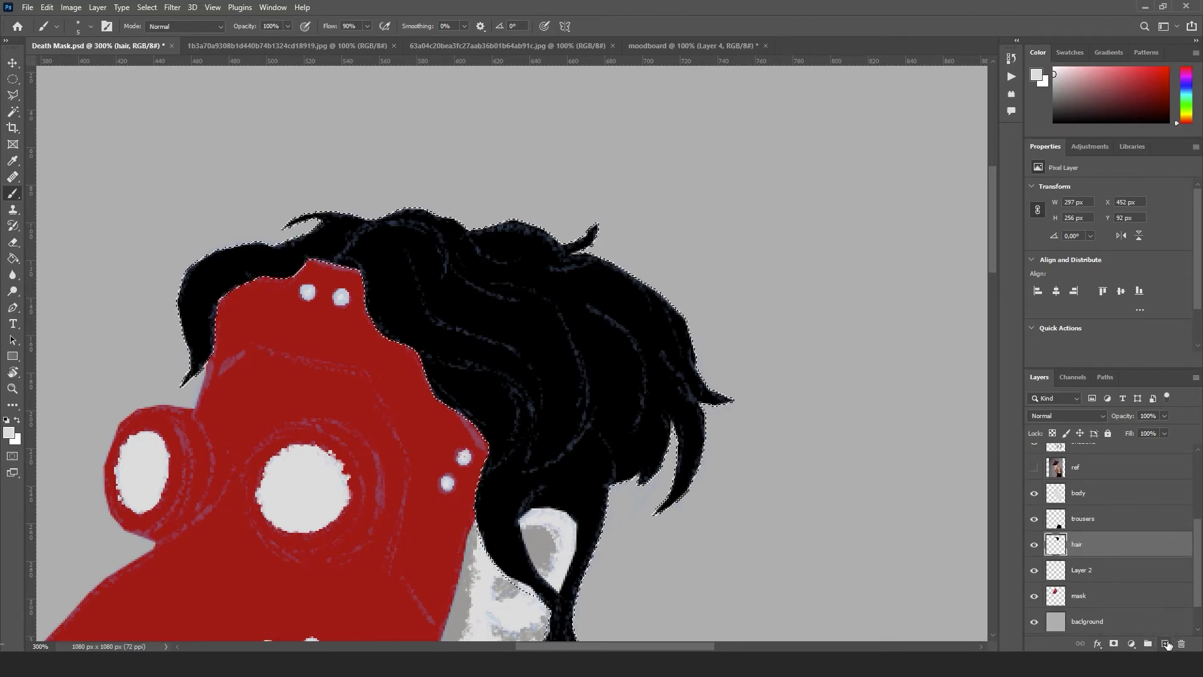
{"action": "left_click", "coordinate": [1166, 644]}
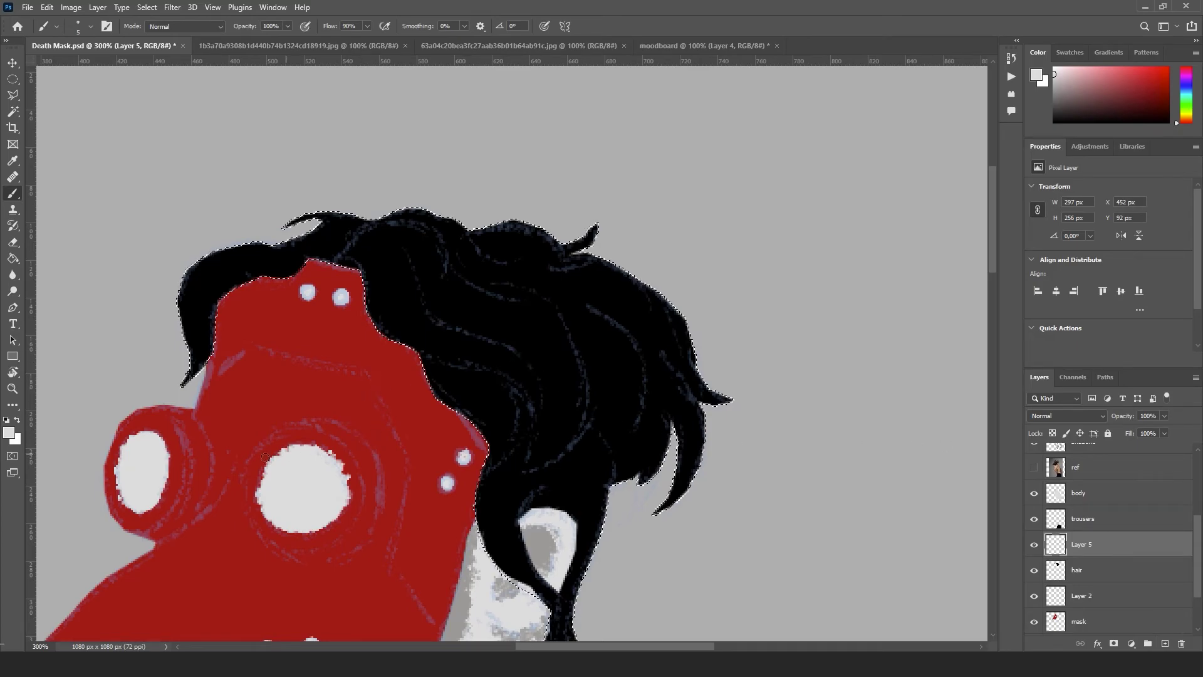
{"action": "key", "text": "i"}
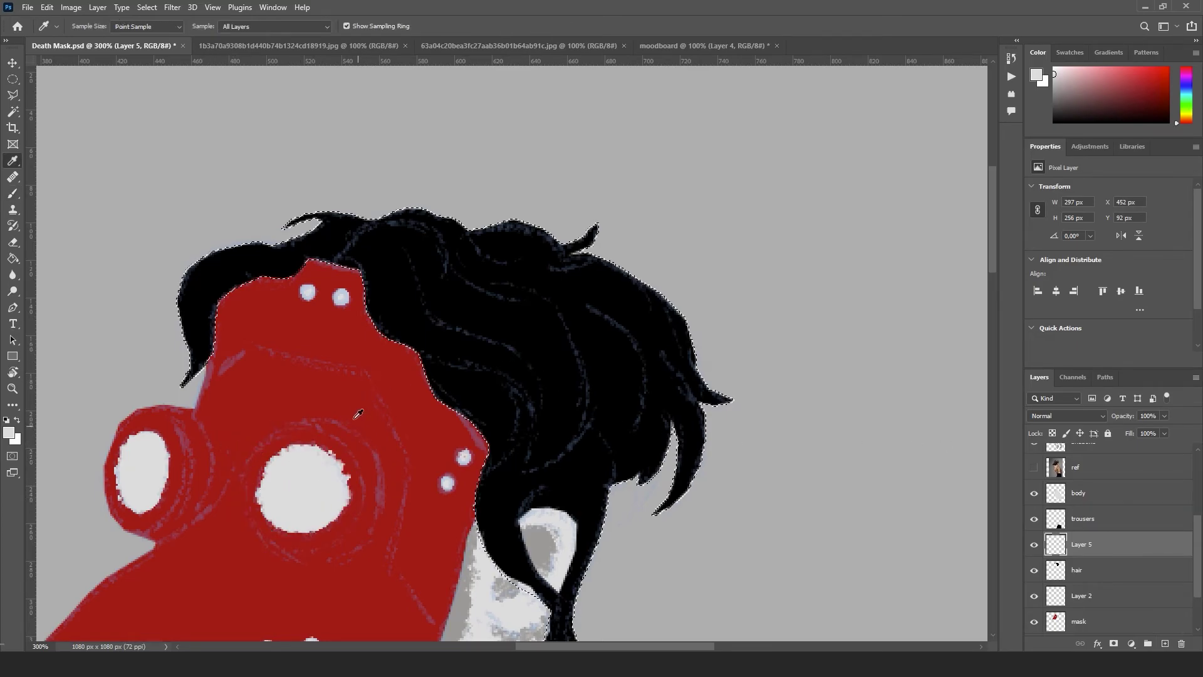
{"action": "key", "text": "b"}
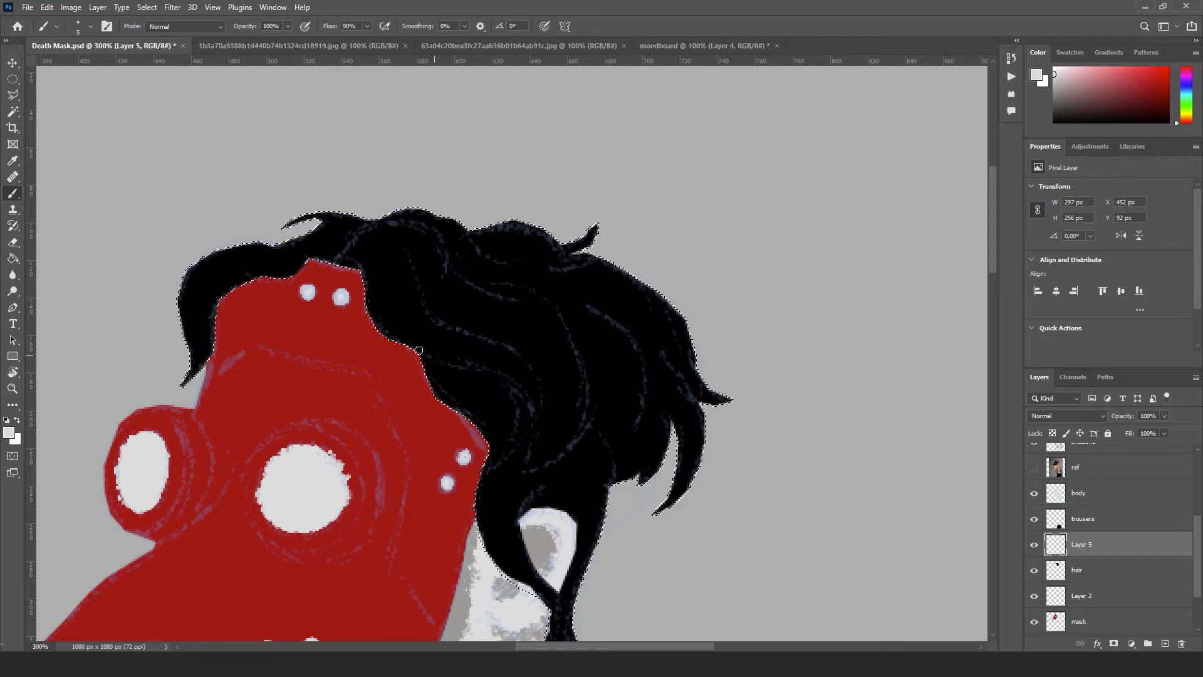
Paint long light highlight strokes curving through the middle of the hair
{"action": "mouse_move", "coordinate": [419, 351]}
{"action": "left_mouse_down"}
{"action": "mouse_move", "coordinate": [524, 405]}
{"action": "mouse_move", "coordinate": [527, 470]}
{"action": "left_mouse_up"}
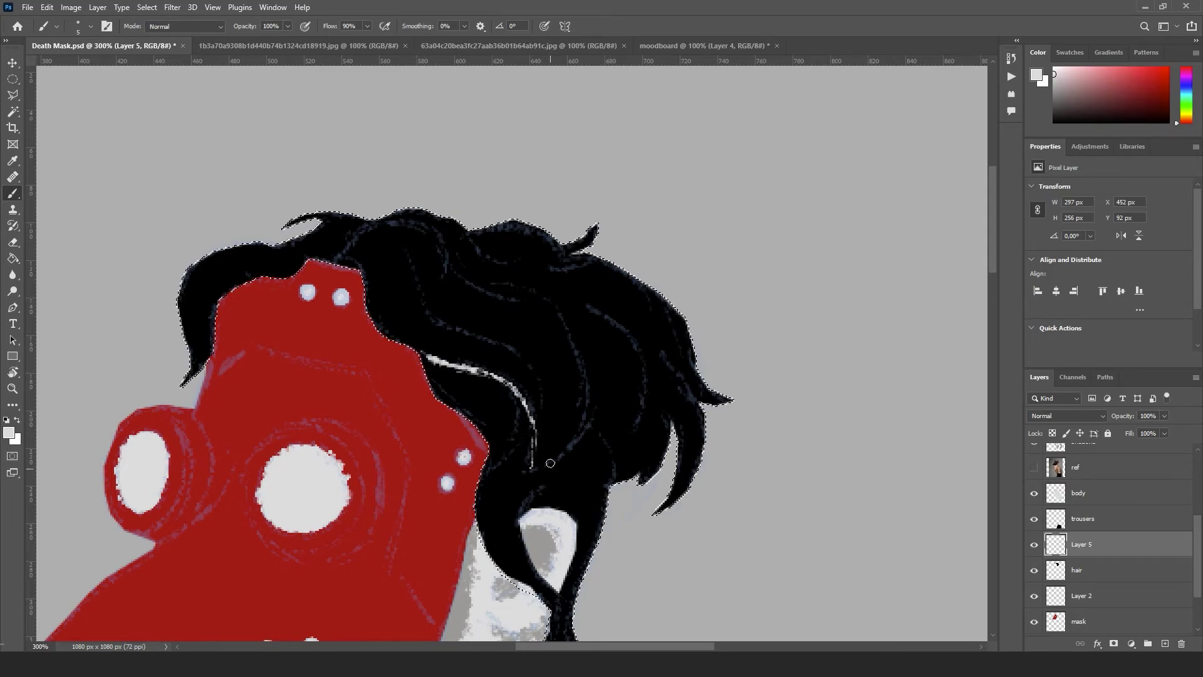
{"action": "mouse_move", "coordinate": [581, 433]}
{"action": "left_mouse_down"}
{"action": "mouse_move", "coordinate": [539, 461]}
{"action": "mouse_move", "coordinate": [589, 410]}
{"action": "mouse_move", "coordinate": [563, 319]}
{"action": "mouse_move", "coordinate": [495, 291]}
{"action": "left_mouse_up"}
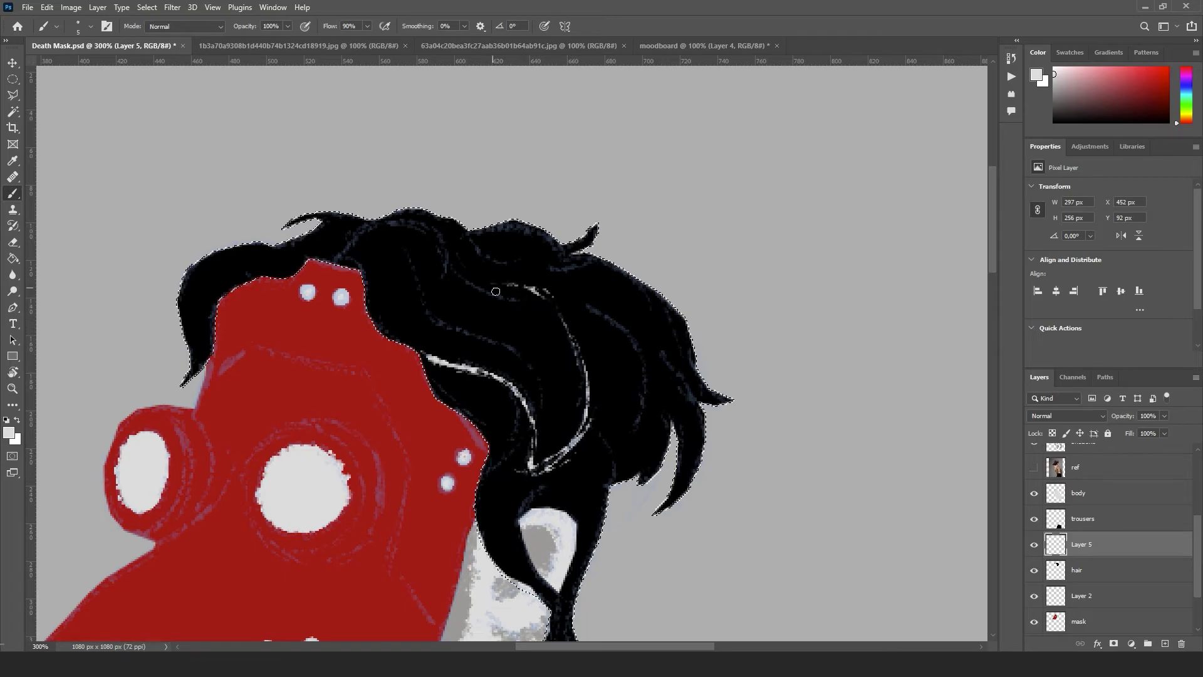
{"action": "mouse_move", "coordinate": [338, 263]}
{"action": "left_mouse_down"}
{"action": "mouse_move", "coordinate": [401, 227]}
{"action": "mouse_move", "coordinate": [433, 235]}
{"action": "mouse_move", "coordinate": [443, 280]}
{"action": "mouse_move", "coordinate": [532, 298]}
{"action": "left_mouse_up"}
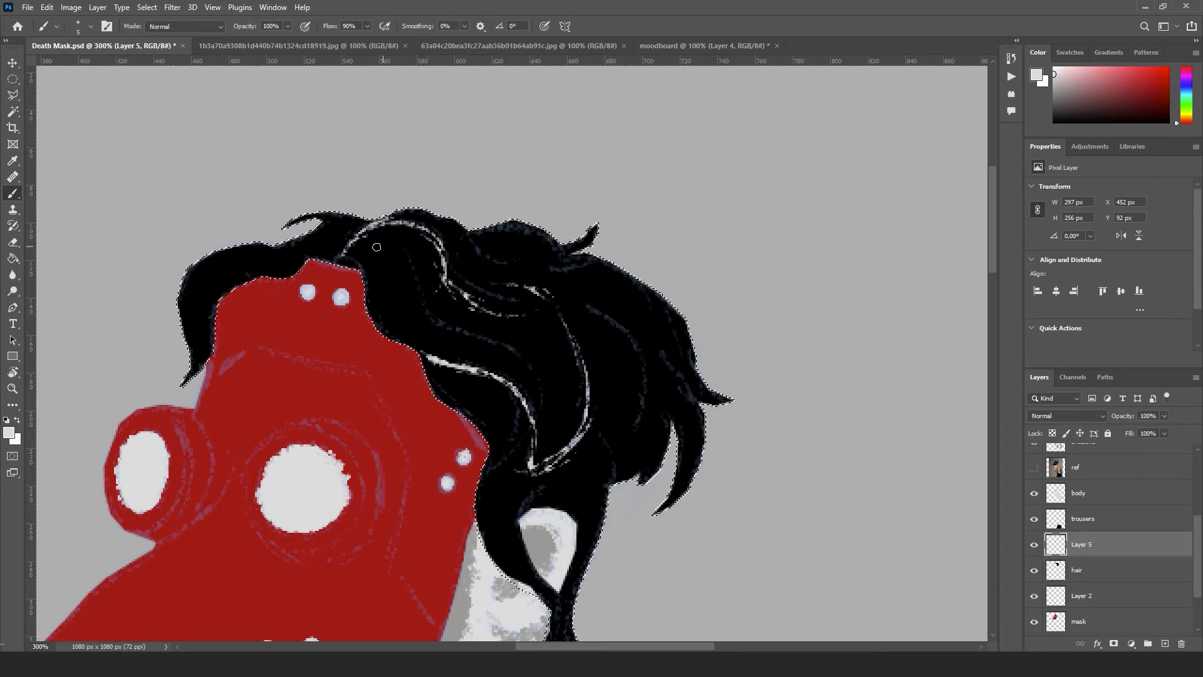
{"action": "mouse_move", "coordinate": [377, 247]}
{"action": "left_mouse_down"}
{"action": "mouse_move", "coordinate": [401, 259]}
{"action": "mouse_move", "coordinate": [418, 313]}
{"action": "mouse_move", "coordinate": [529, 363]}
{"action": "mouse_move", "coordinate": [539, 404]}
{"action": "mouse_move", "coordinate": [520, 413]}
{"action": "mouse_move", "coordinate": [510, 460]}
{"action": "mouse_move", "coordinate": [480, 480]}
{"action": "mouse_move", "coordinate": [554, 596]}
{"action": "left_mouse_up"}
{"action": "scroll", "coordinate": [551, 570], "scroll_direction": "down", "scroll_amount": 3}
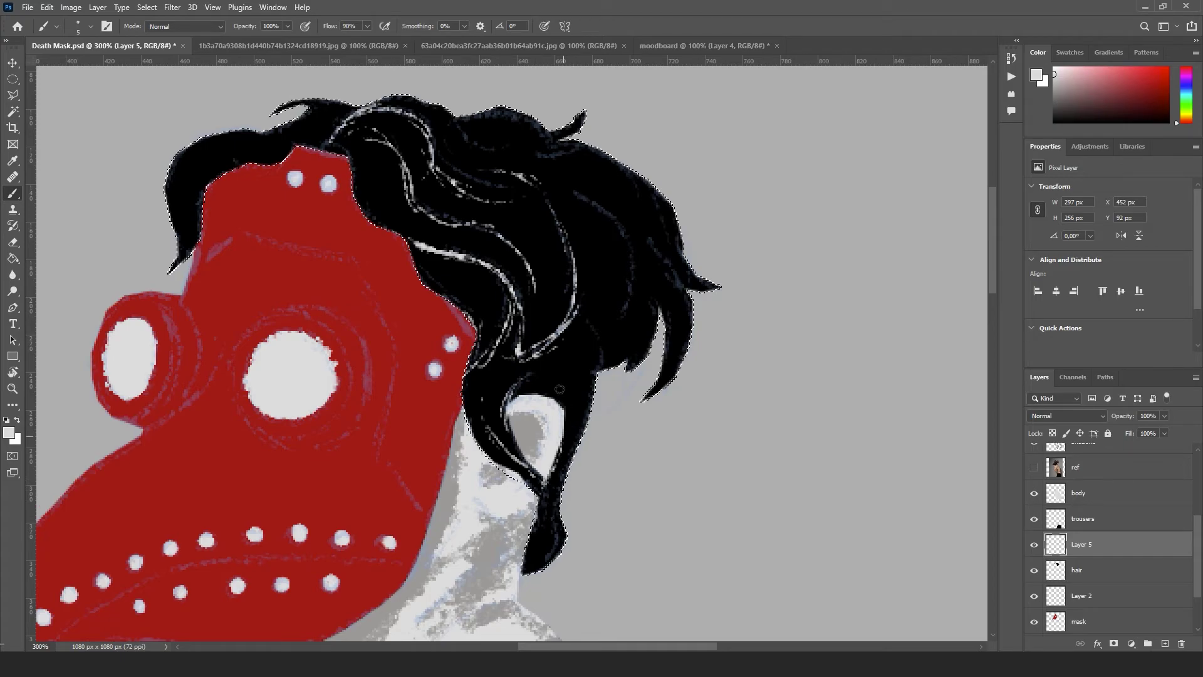
Add shorter highlight strands on the hair's right side, top and left lock
{"action": "left_click_drag", "start_coordinate": [585, 319], "coordinate": [639, 356]}
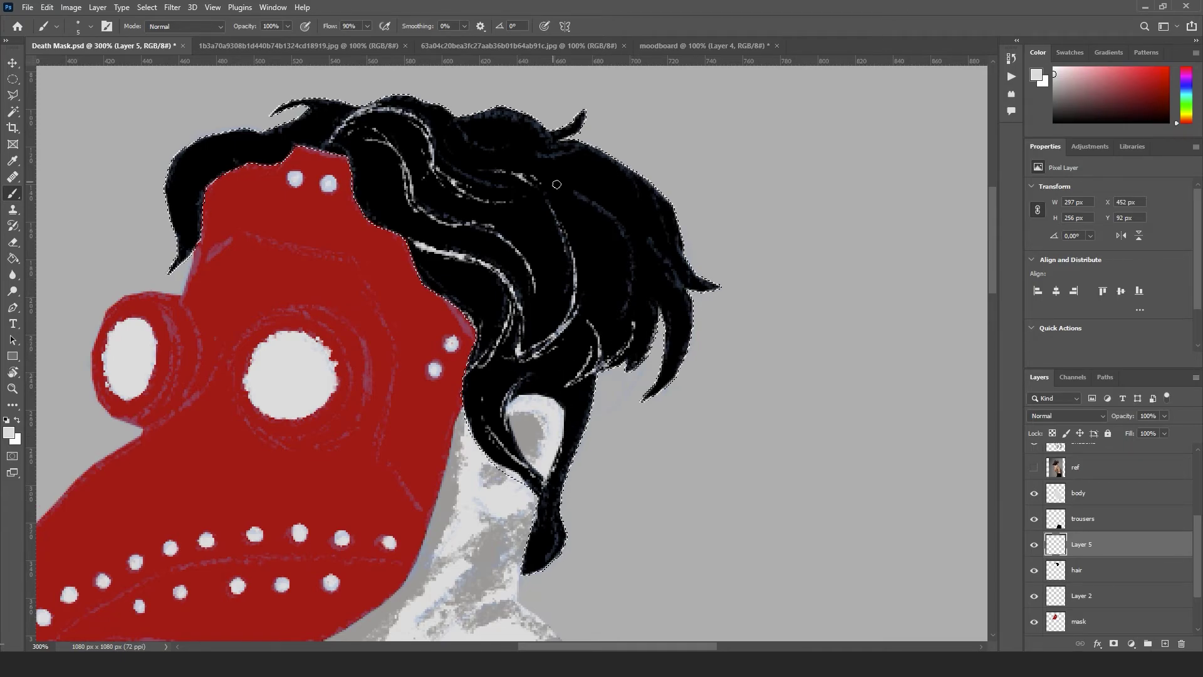
{"action": "left_click_drag", "start_coordinate": [589, 199], "coordinate": [622, 312]}
{"action": "left_click_drag", "start_coordinate": [654, 249], "coordinate": [685, 290]}
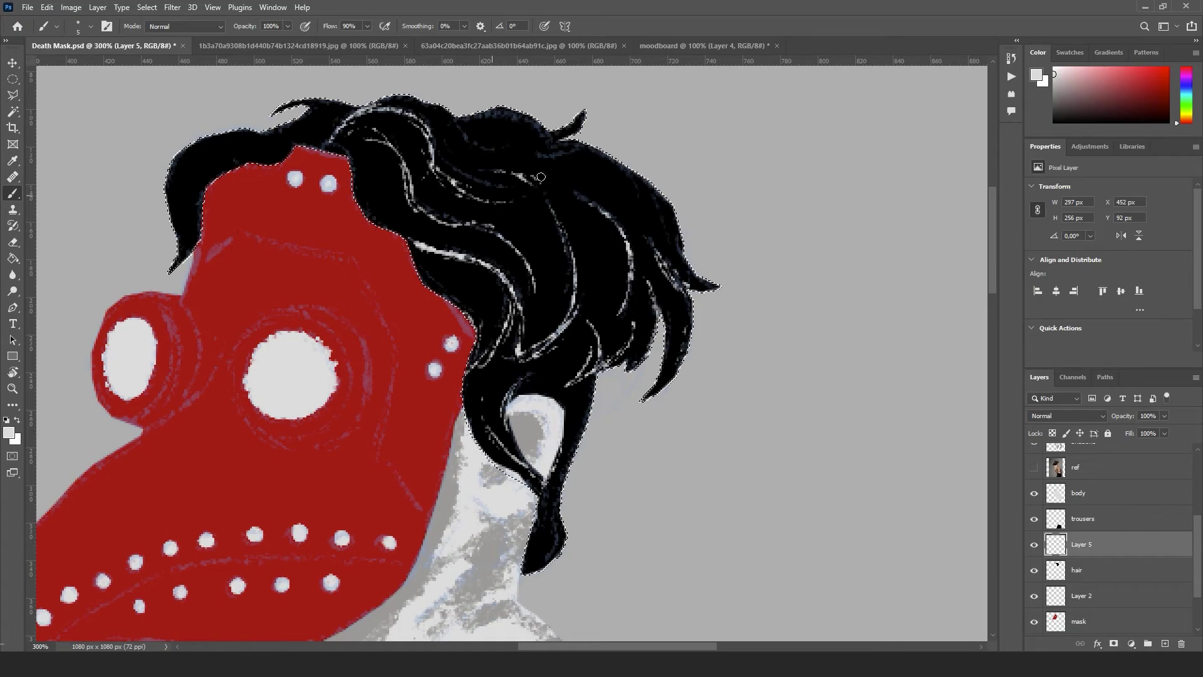
{"action": "mouse_move", "coordinate": [513, 145]}
{"action": "left_mouse_down"}
{"action": "mouse_move", "coordinate": [470, 133]}
{"action": "mouse_move", "coordinate": [557, 142]}
{"action": "left_mouse_up"}
{"action": "mouse_move", "coordinate": [305, 141]}
{"action": "left_mouse_down"}
{"action": "mouse_move", "coordinate": [220, 156]}
{"action": "mouse_move", "coordinate": [204, 218]}
{"action": "left_mouse_up"}
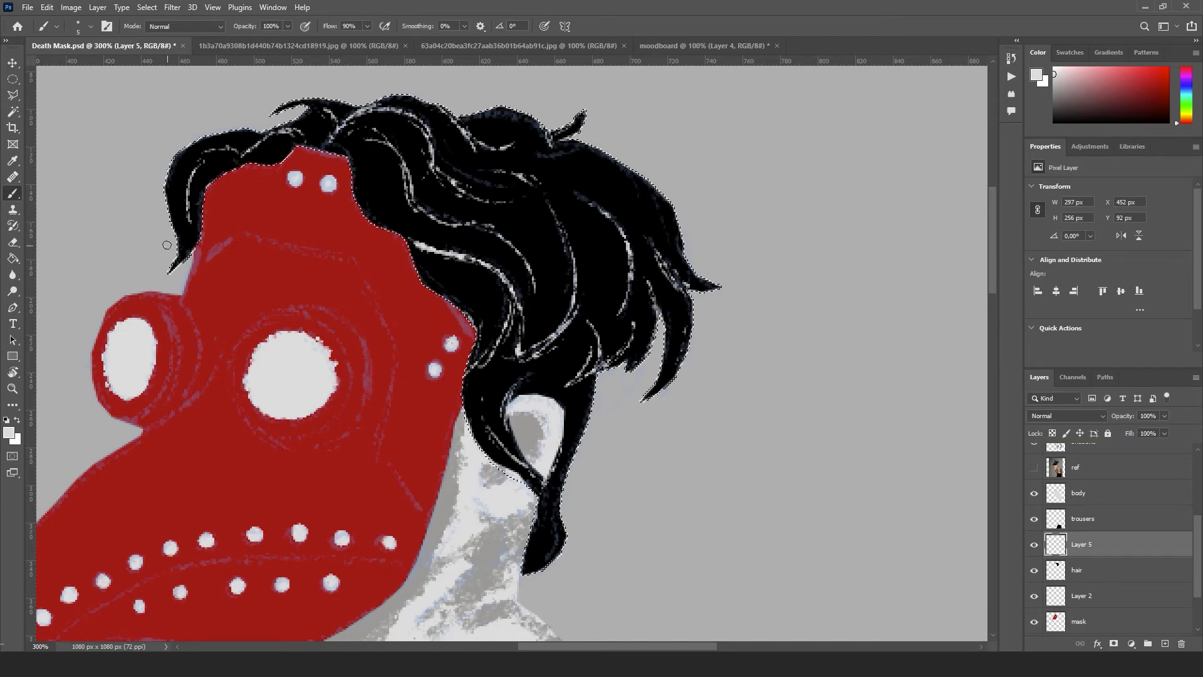
{"action": "left_click_drag", "start_coordinate": [275, 146], "coordinate": [304, 135]}
{"action": "left_click_drag", "start_coordinate": [316, 105], "coordinate": [289, 103]}
{"action": "left_click_drag", "start_coordinate": [366, 171], "coordinate": [374, 210]}
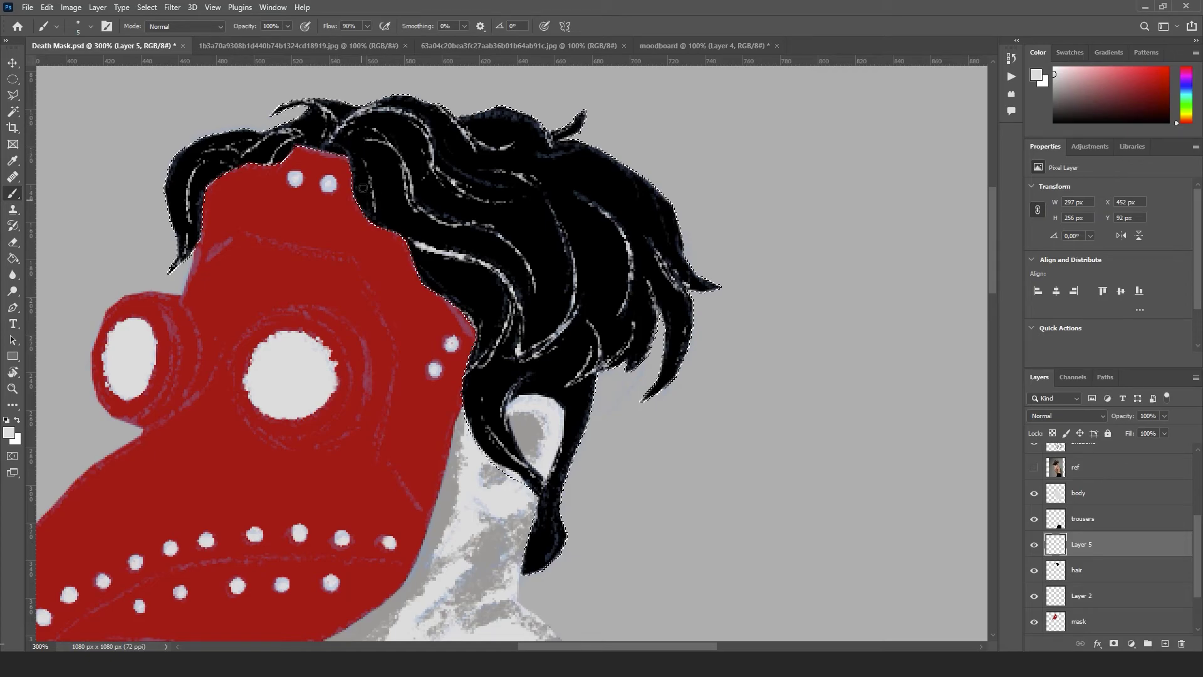
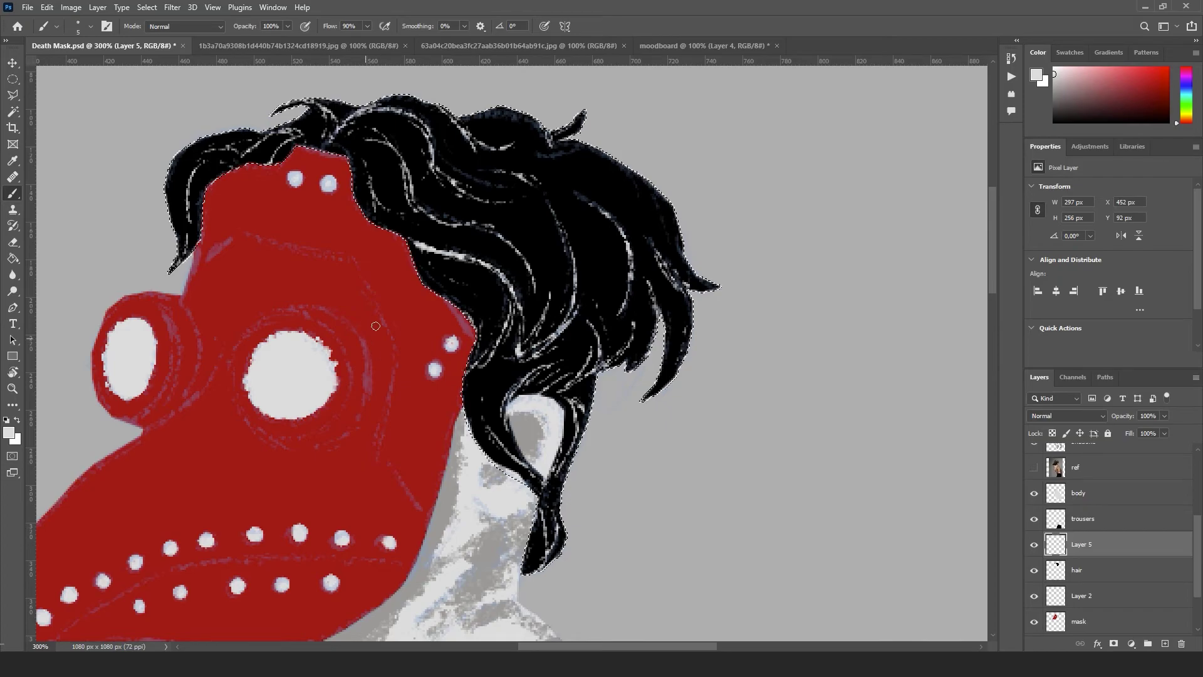
Centre the view on the mask, deselect the hair, and make the 'mask' layer active
{"action": "left_click_drag", "start_coordinate": [438, 369], "coordinate": [635, 336]}
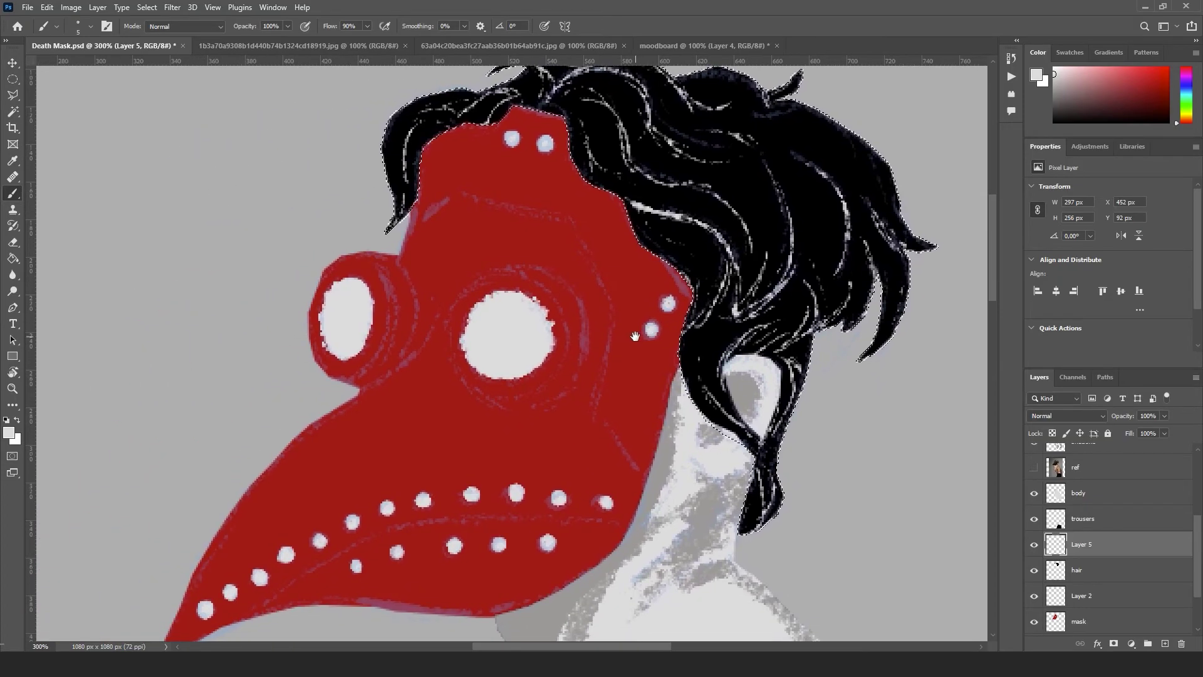
{"action": "left_click_drag", "start_coordinate": [573, 395], "coordinate": [617, 361]}
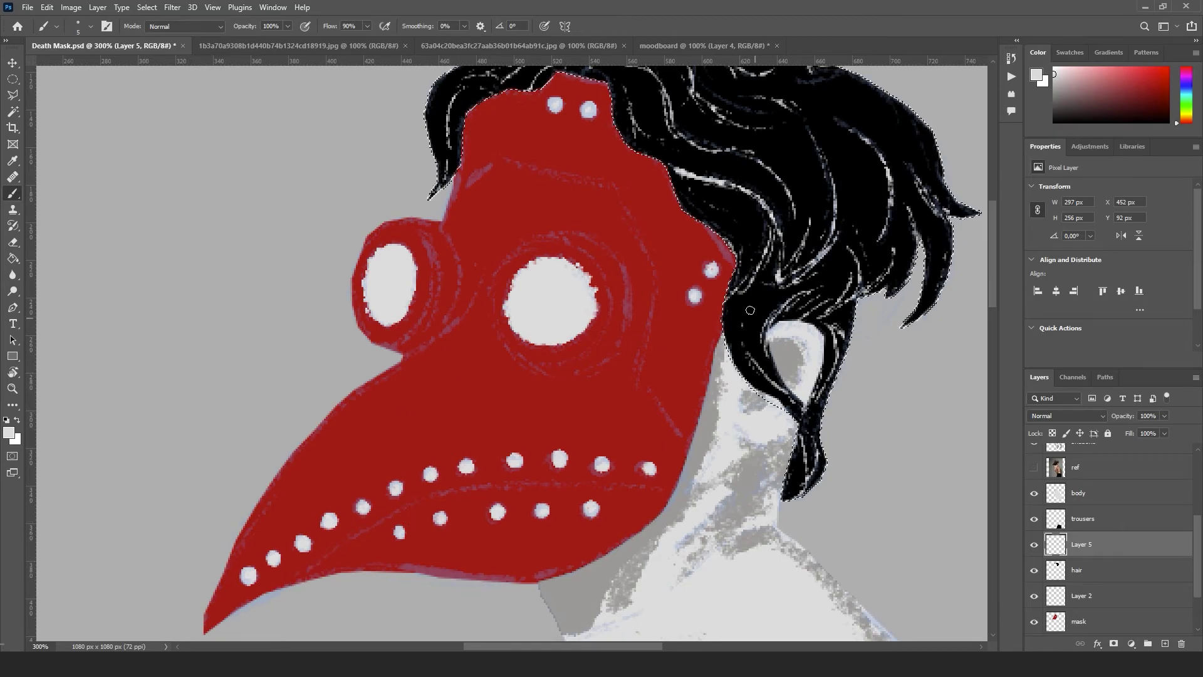
{"action": "key", "text": "ctrl+d"}
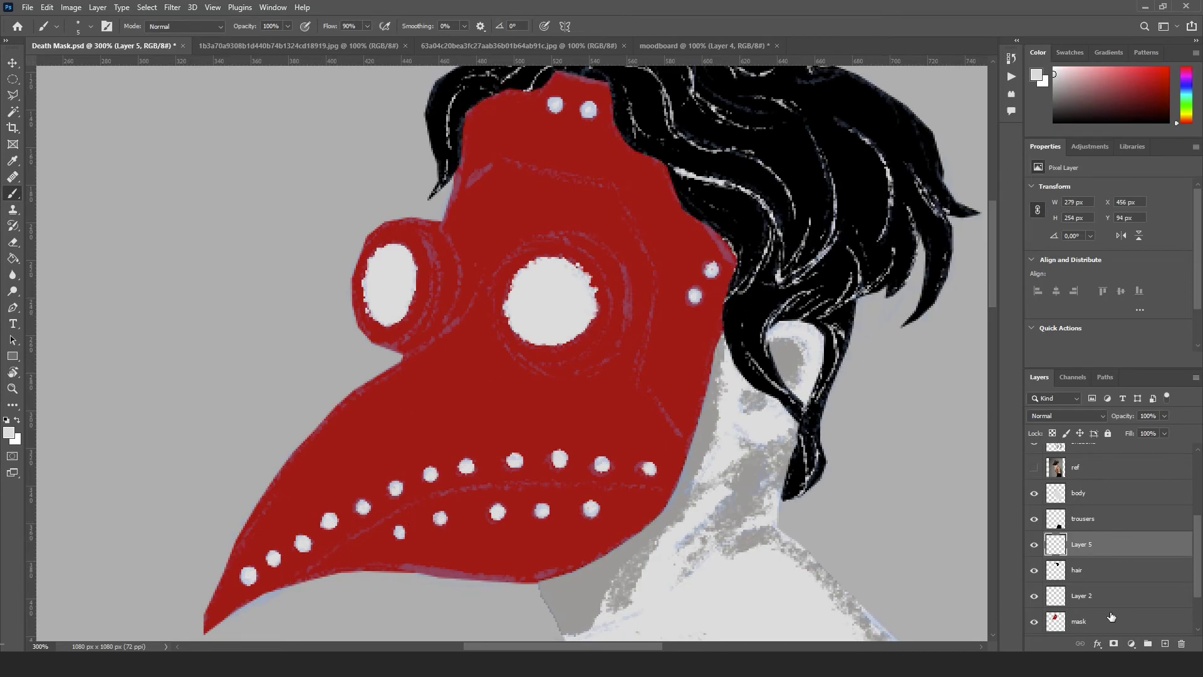
{"action": "left_click", "coordinate": [1108, 617]}
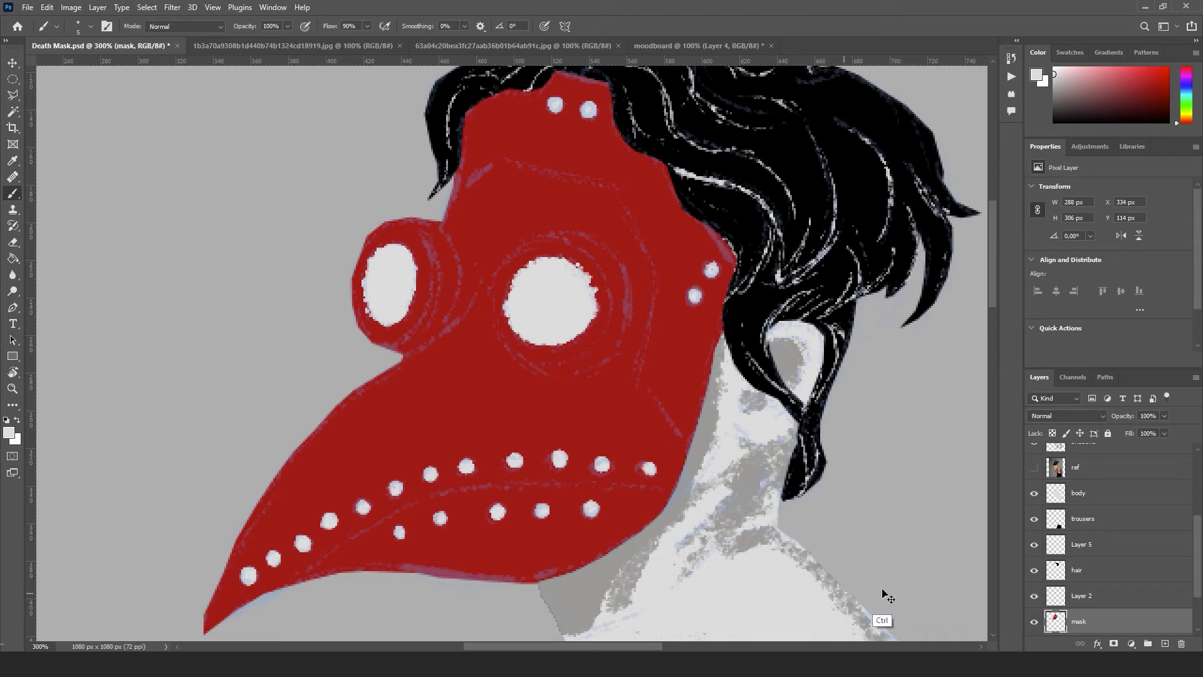
Select the red mask area with the Magic Wand and target Layer 2 for brush painting
{"action": "key", "text": "w"}
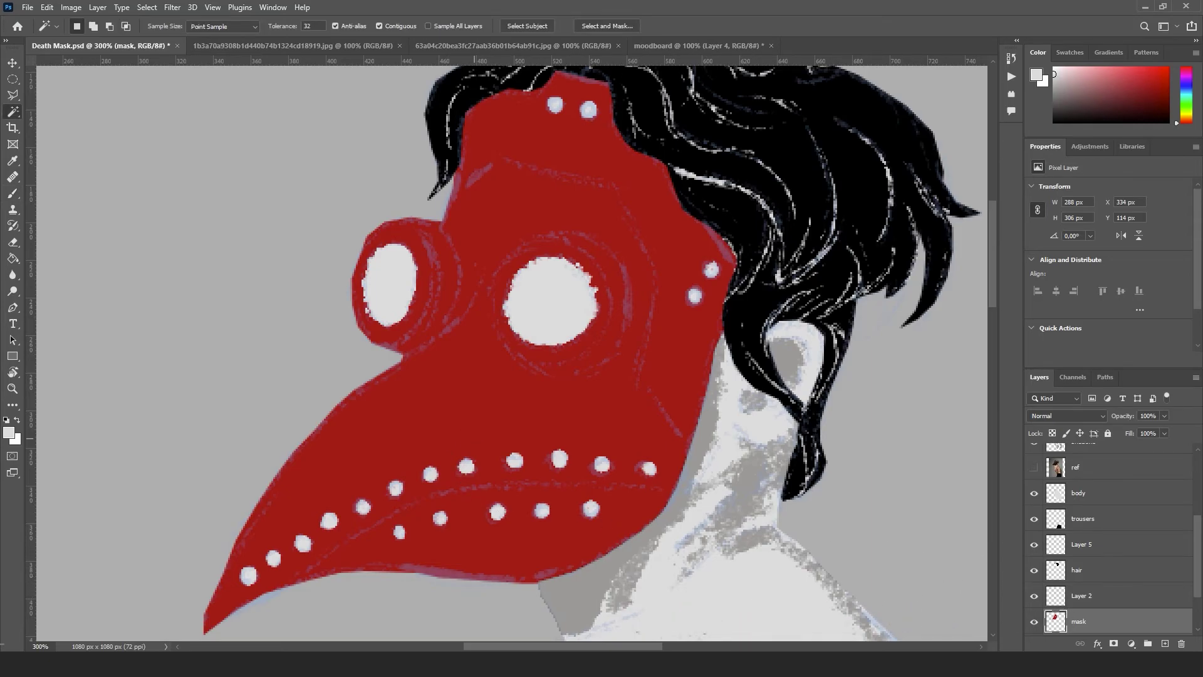
{"action": "left_click", "coordinate": [446, 418]}
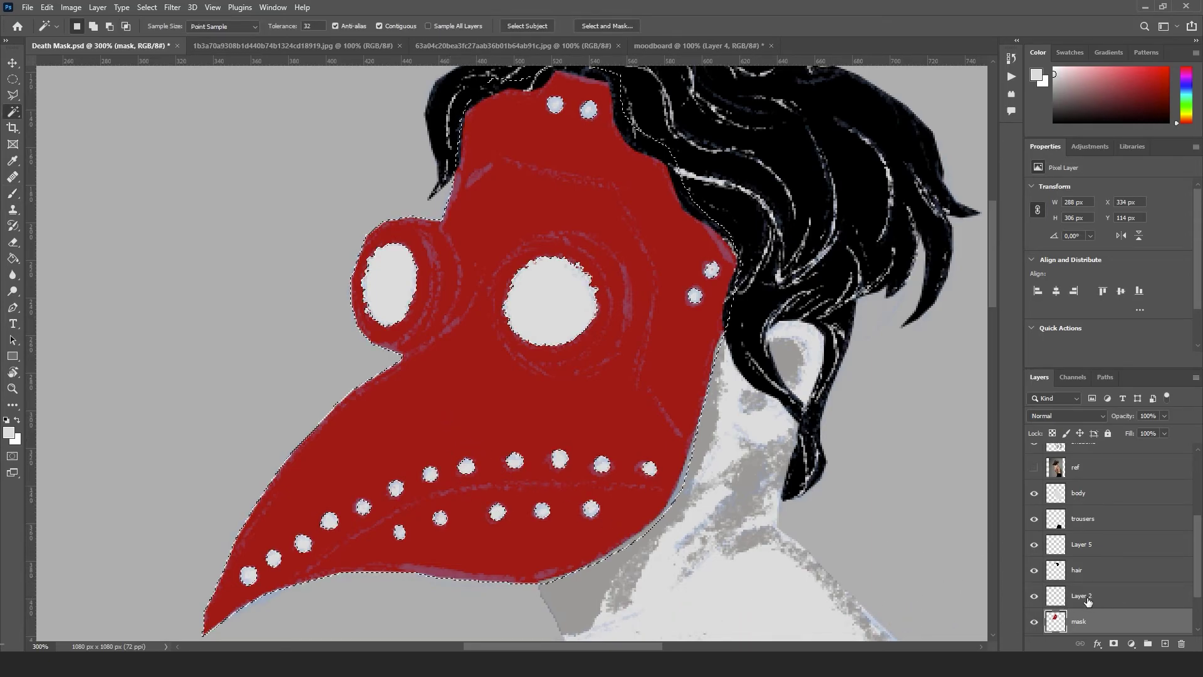
{"action": "key", "text": "alt+bracketright"}
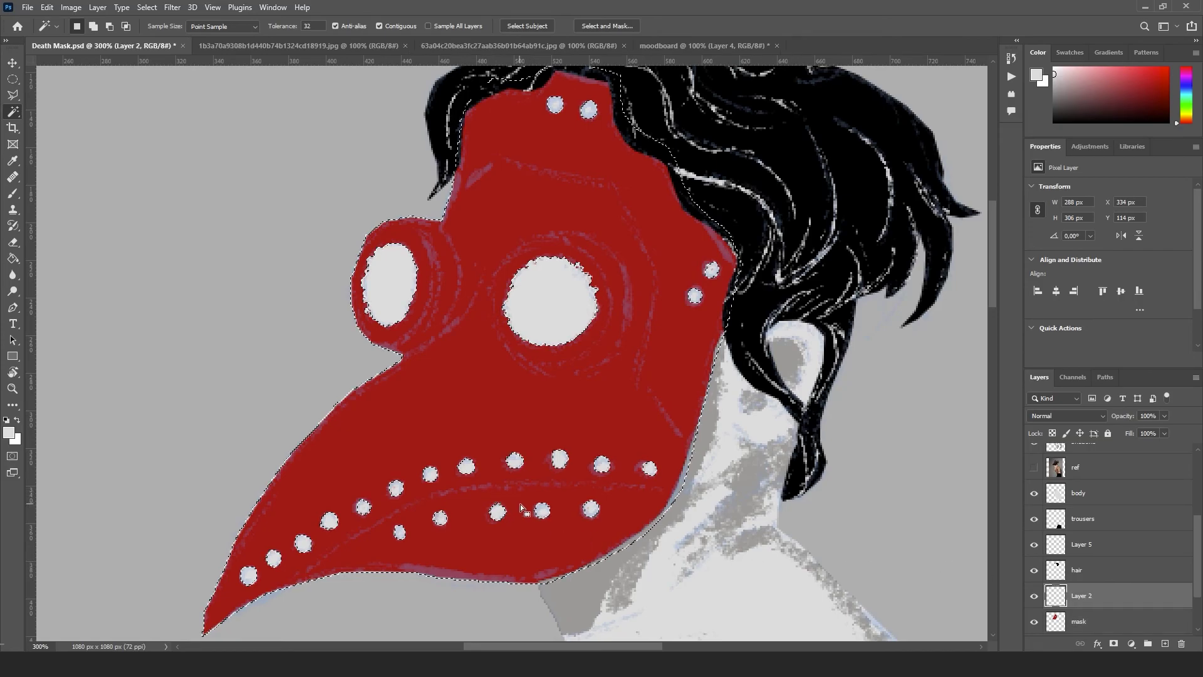
{"action": "key", "text": "b"}
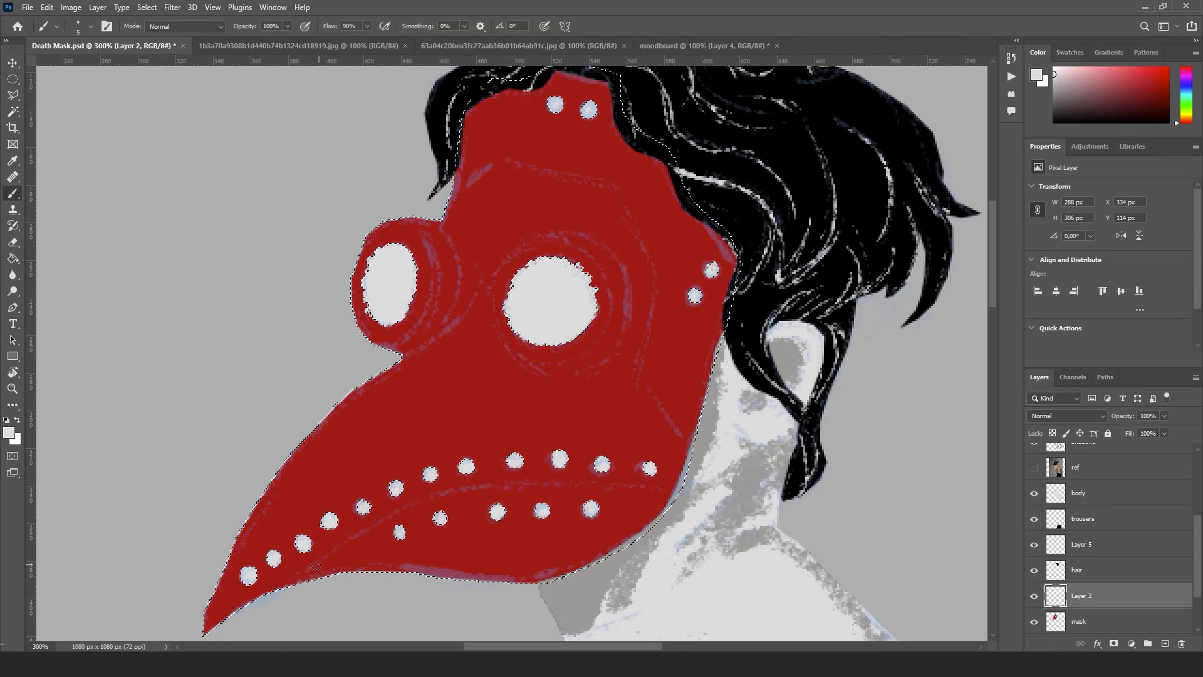
Paint light highlights along the lower beak, both eye rims and the right lens edges
{"action": "mouse_move", "coordinate": [303, 575]}
{"action": "left_mouse_down"}
{"action": "mouse_move", "coordinate": [404, 510]}
{"action": "mouse_move", "coordinate": [544, 477]}
{"action": "mouse_move", "coordinate": [653, 485]}
{"action": "left_mouse_up"}
{"action": "mouse_move", "coordinate": [435, 339]}
{"action": "left_mouse_down"}
{"action": "mouse_move", "coordinate": [504, 253]}
{"action": "mouse_move", "coordinate": [585, 259]}
{"action": "left_mouse_up"}
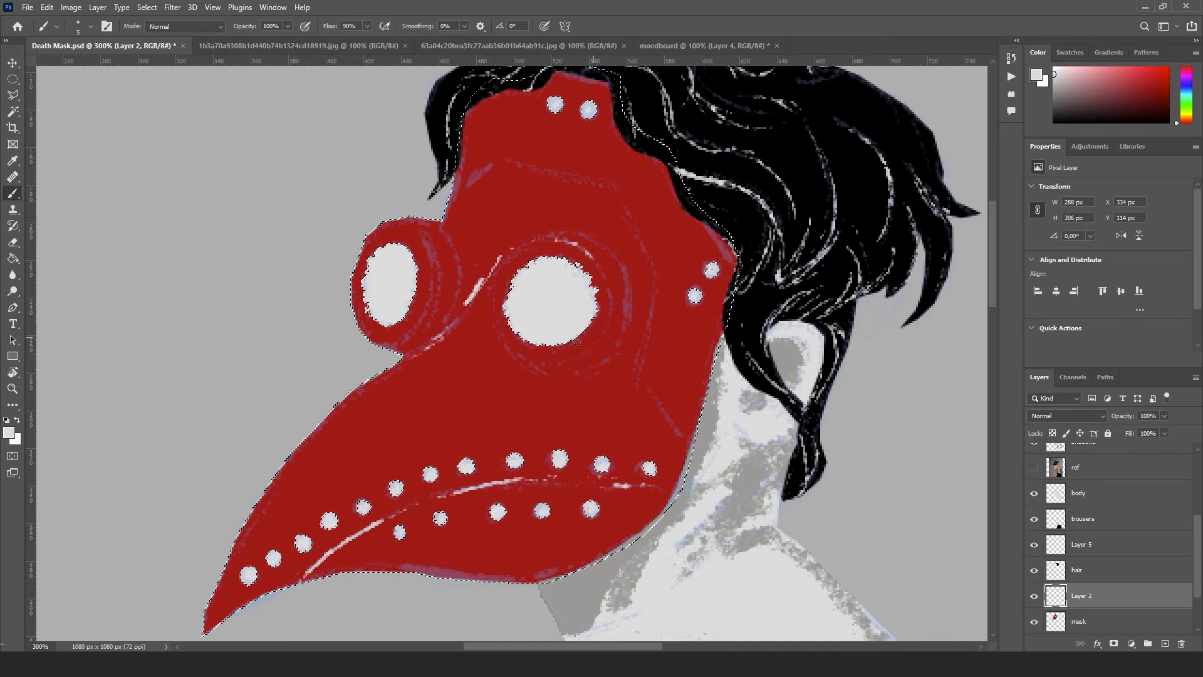
{"action": "mouse_move", "coordinate": [526, 357]}
{"action": "left_mouse_down"}
{"action": "mouse_move", "coordinate": [573, 360]}
{"action": "mouse_move", "coordinate": [613, 313]}
{"action": "left_mouse_up"}
{"action": "left_click_drag", "start_coordinate": [613, 245], "coordinate": [617, 330]}
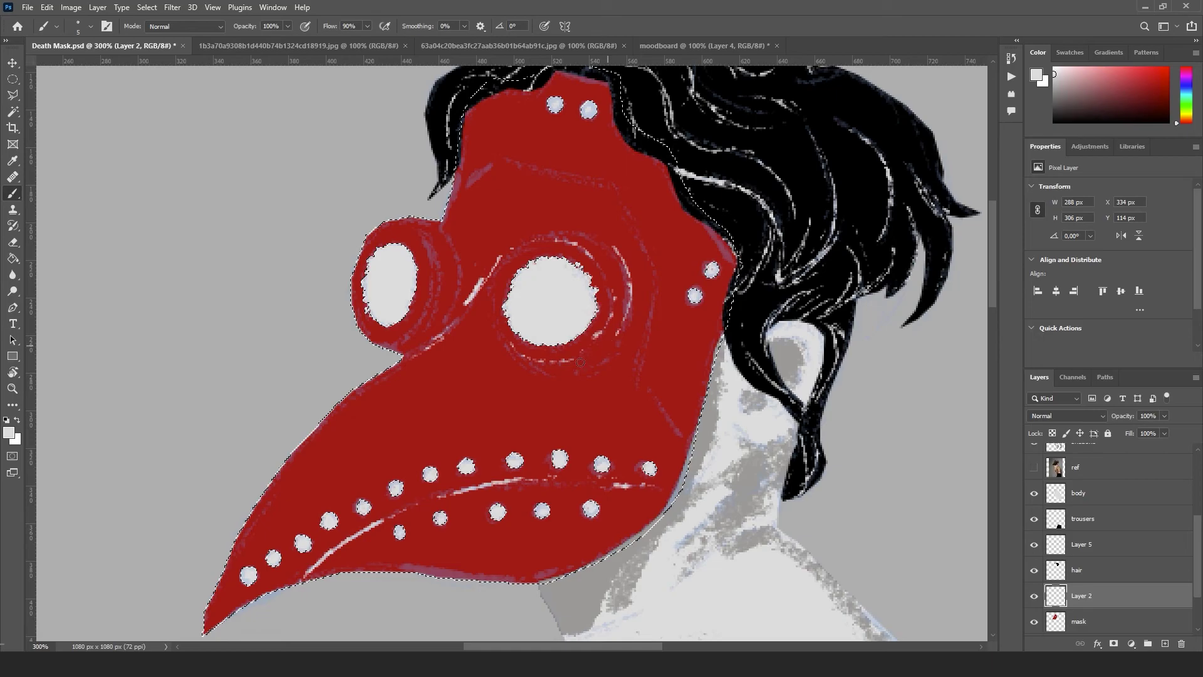
{"action": "left_click_drag", "start_coordinate": [565, 374], "coordinate": [552, 374]}
{"action": "left_click_drag", "start_coordinate": [645, 239], "coordinate": [649, 315]}
{"action": "left_click_drag", "start_coordinate": [629, 370], "coordinate": [667, 415]}
Highlight the left lens rim, the forehead, the mask's top edge and the right eye ring
{"action": "mouse_move", "coordinate": [439, 225]}
{"action": "left_mouse_down"}
{"action": "mouse_move", "coordinate": [465, 262]}
{"action": "mouse_move", "coordinate": [449, 319]}
{"action": "left_mouse_up"}
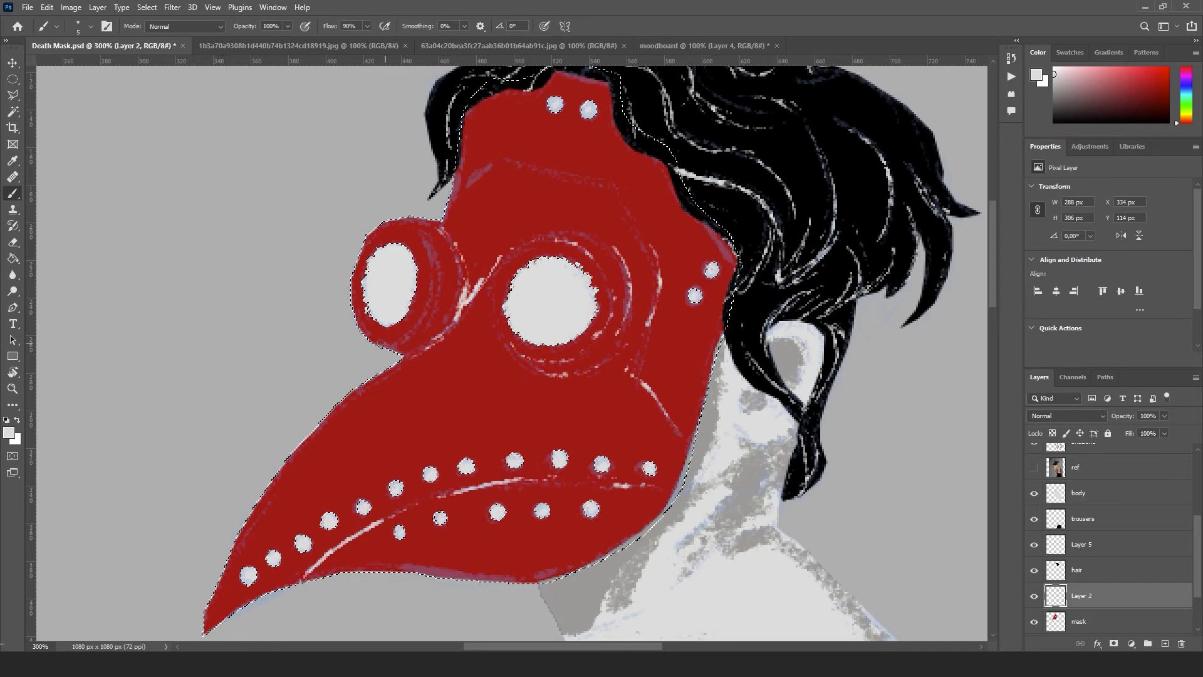
{"action": "mouse_move", "coordinate": [380, 343]}
{"action": "left_mouse_down"}
{"action": "mouse_move", "coordinate": [423, 233]}
{"action": "mouse_move", "coordinate": [440, 267]}
{"action": "left_mouse_up"}
{"action": "left_click_drag", "start_coordinate": [493, 169], "coordinate": [467, 191]}
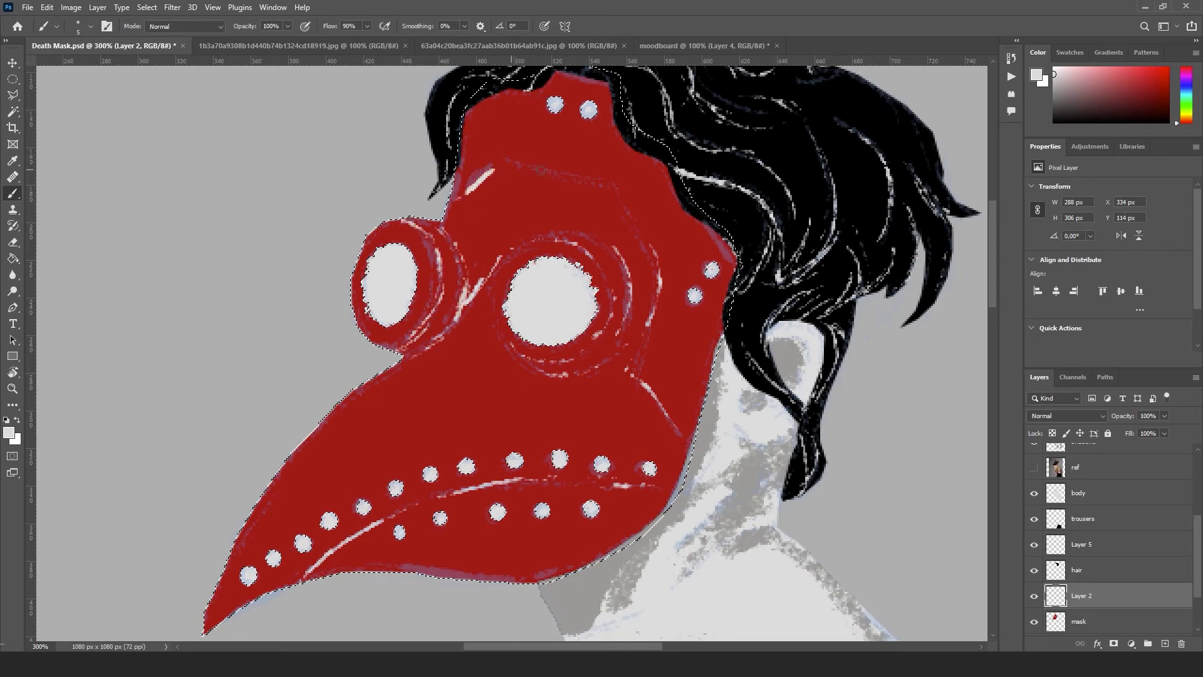
{"action": "left_click_drag", "start_coordinate": [526, 168], "coordinate": [648, 237]}
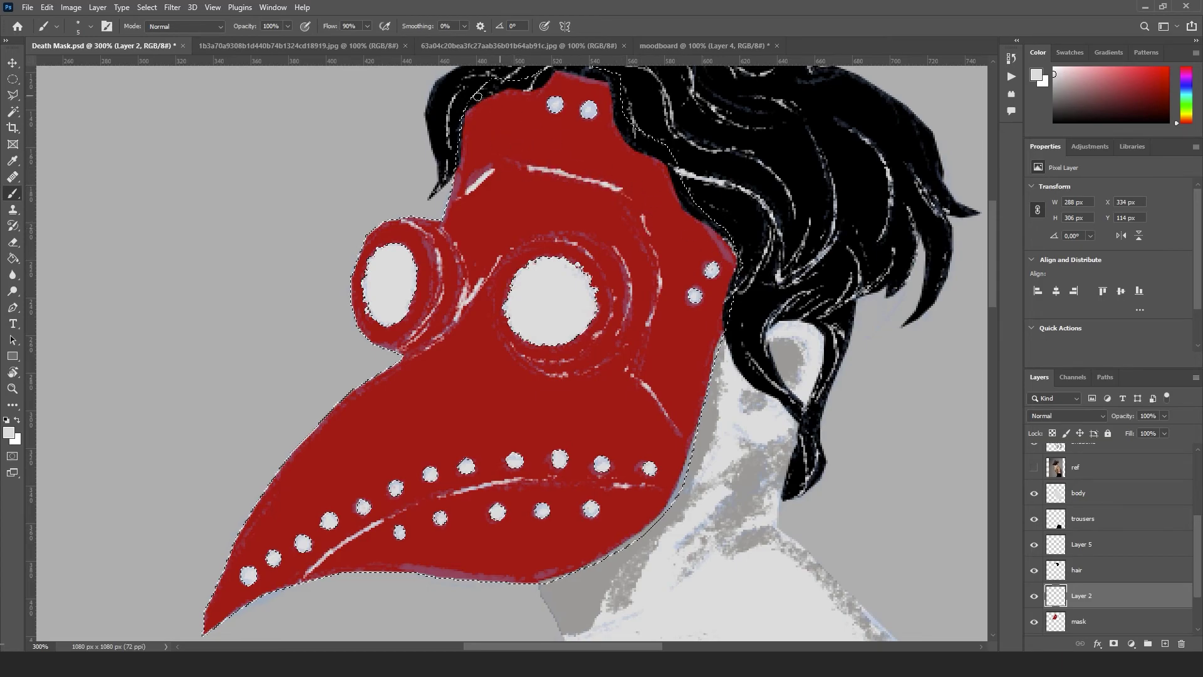
{"action": "left_click_drag", "start_coordinate": [559, 80], "coordinate": [611, 84]}
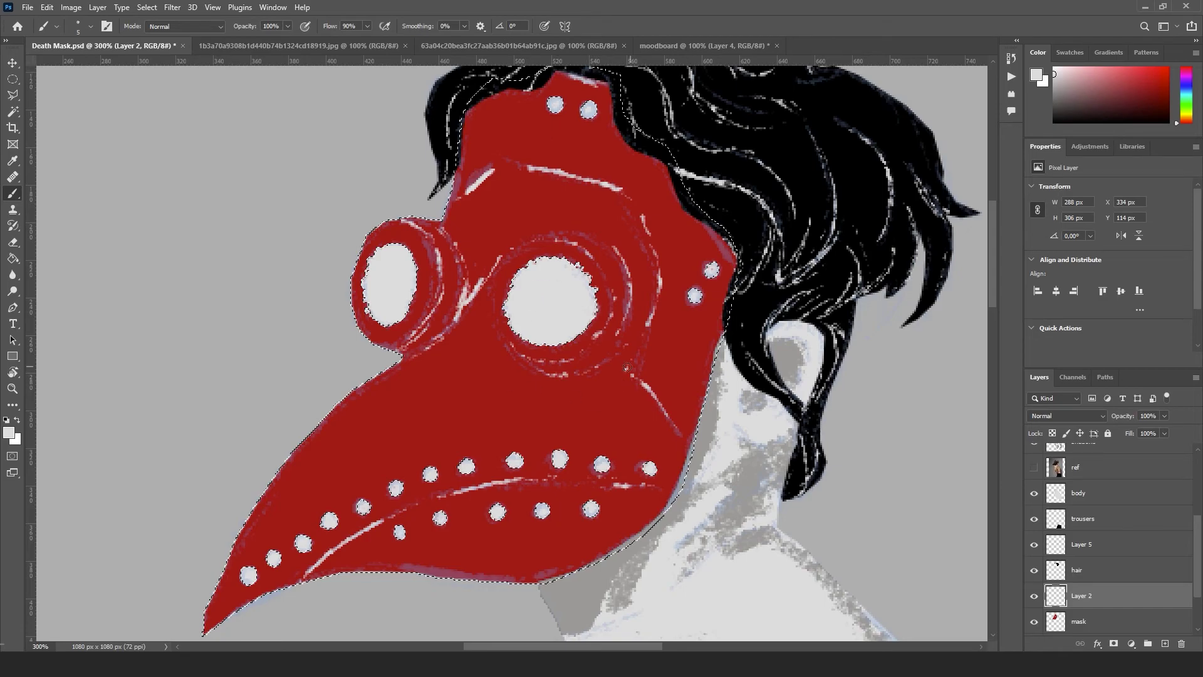
{"action": "mouse_move", "coordinate": [618, 355]}
{"action": "left_mouse_down"}
{"action": "mouse_move", "coordinate": [576, 376]}
{"action": "mouse_move", "coordinate": [622, 347]}
{"action": "left_mouse_up"}
{"action": "left_click_drag", "start_coordinate": [554, 233], "coordinate": [591, 236]}
{"action": "mouse_move", "coordinate": [491, 328]}
{"action": "left_mouse_down"}
{"action": "mouse_move", "coordinate": [484, 291]}
{"action": "mouse_move", "coordinate": [504, 261]}
{"action": "left_mouse_up"}
Highlight the left eye ring, the crease below the right eye and the forehead, then deselect
{"action": "left_click_drag", "start_coordinate": [416, 227], "coordinate": [459, 303]}
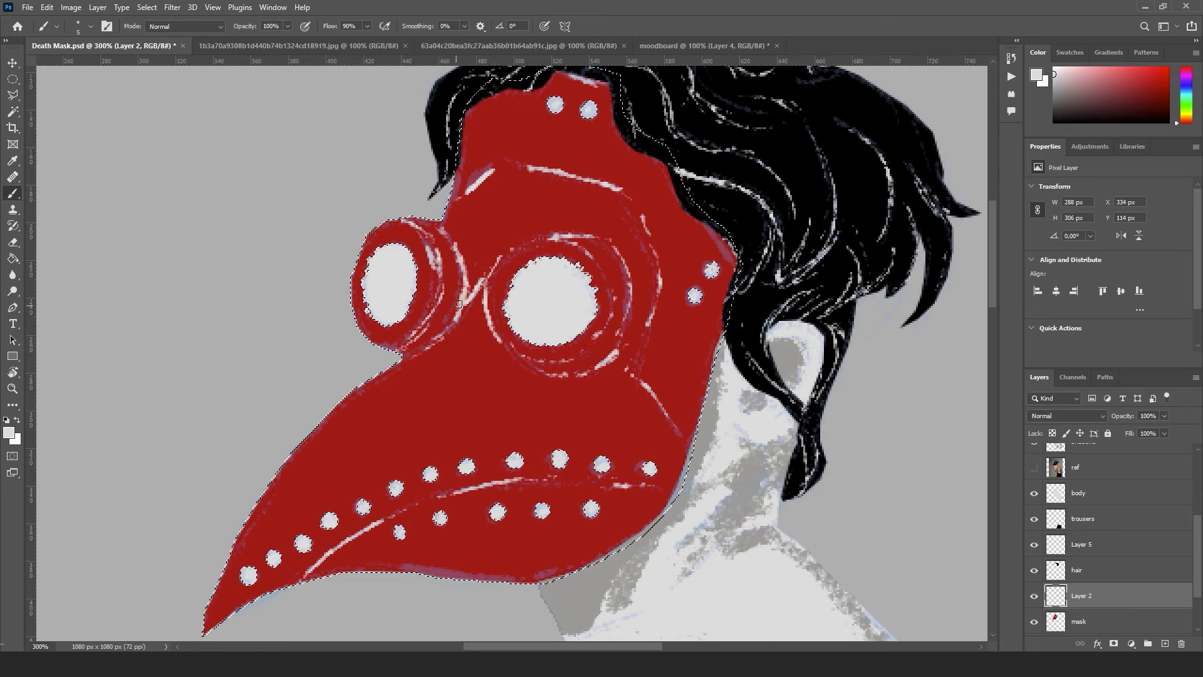
{"action": "left_click_drag", "start_coordinate": [419, 352], "coordinate": [401, 361]}
{"action": "left_click_drag", "start_coordinate": [652, 326], "coordinate": [630, 370]}
{"action": "left_click_drag", "start_coordinate": [668, 411], "coordinate": [684, 442]}
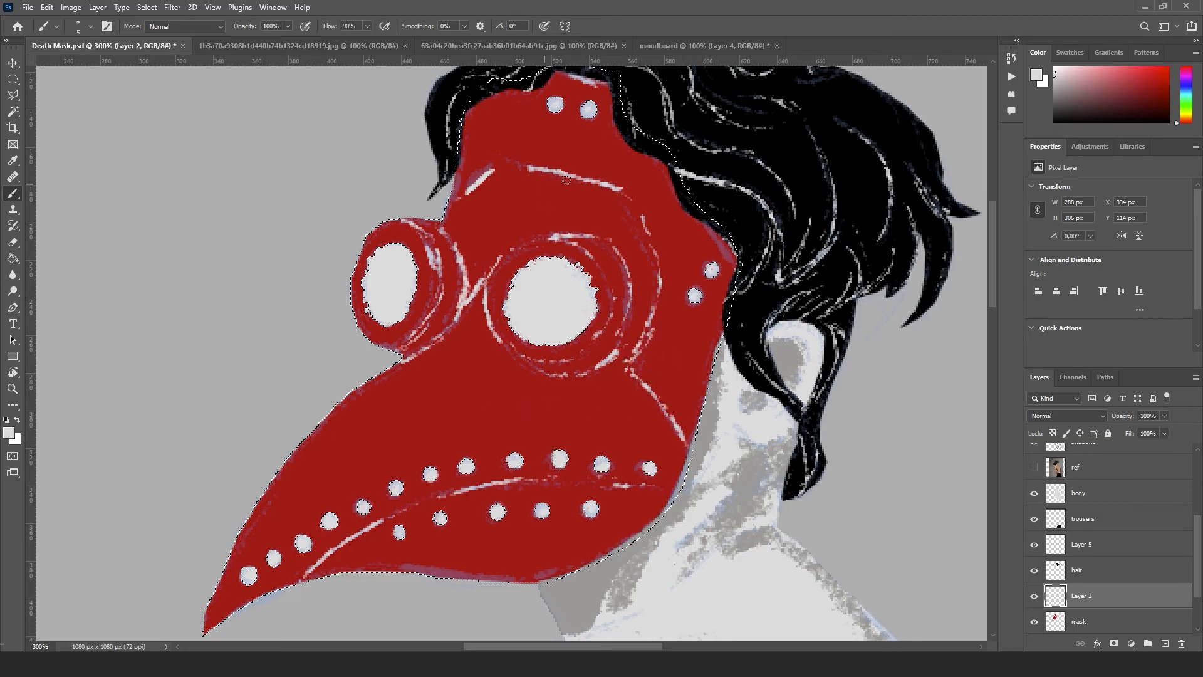
{"action": "left_click_drag", "start_coordinate": [650, 228], "coordinate": [616, 186]}
{"action": "key", "text": "ctrl+d"}
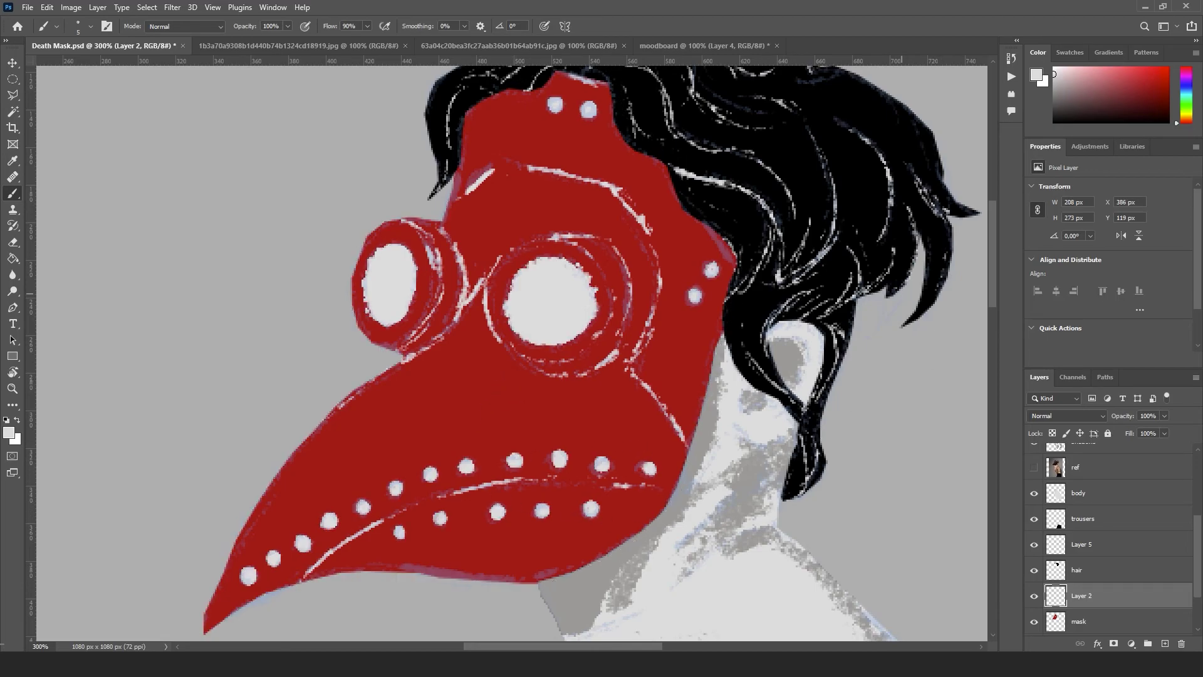
{"action": "key", "text": "ctrl+0"}
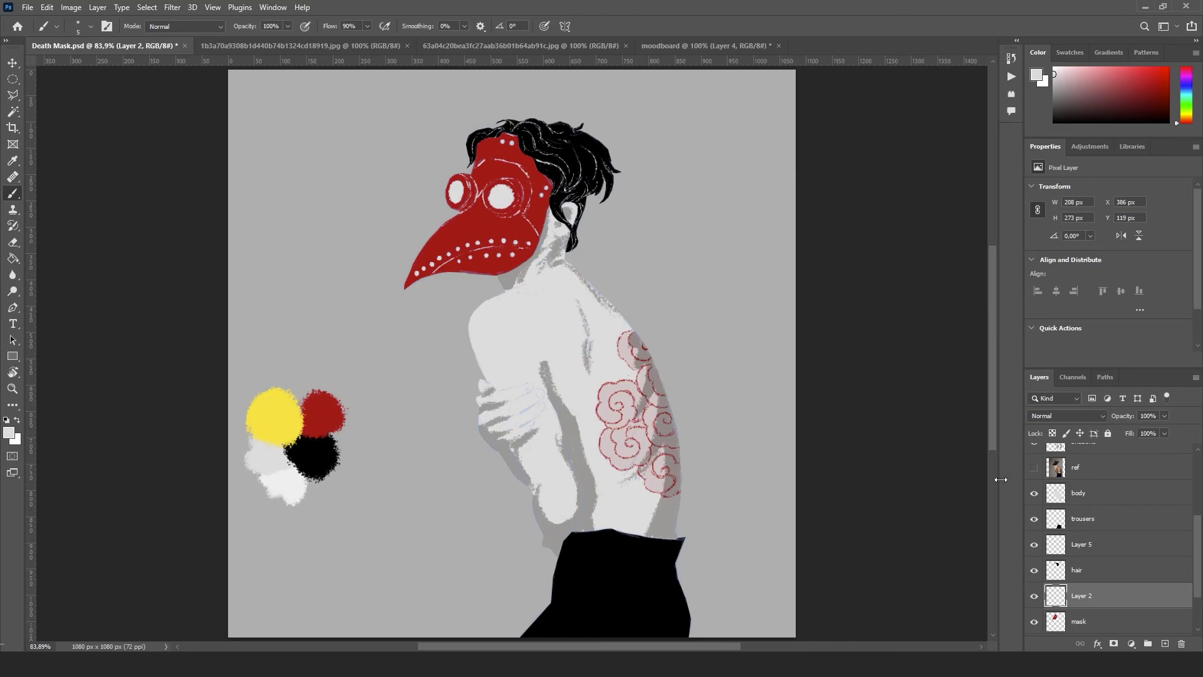
Set rough 1 to Subtract blend at 53% opacity and hide the colour pallete layer
{"action": "scroll", "coordinate": [1199, 537], "scroll_direction": "up", "scroll_amount": 5}
{"action": "left_click", "coordinate": [1080, 456]}
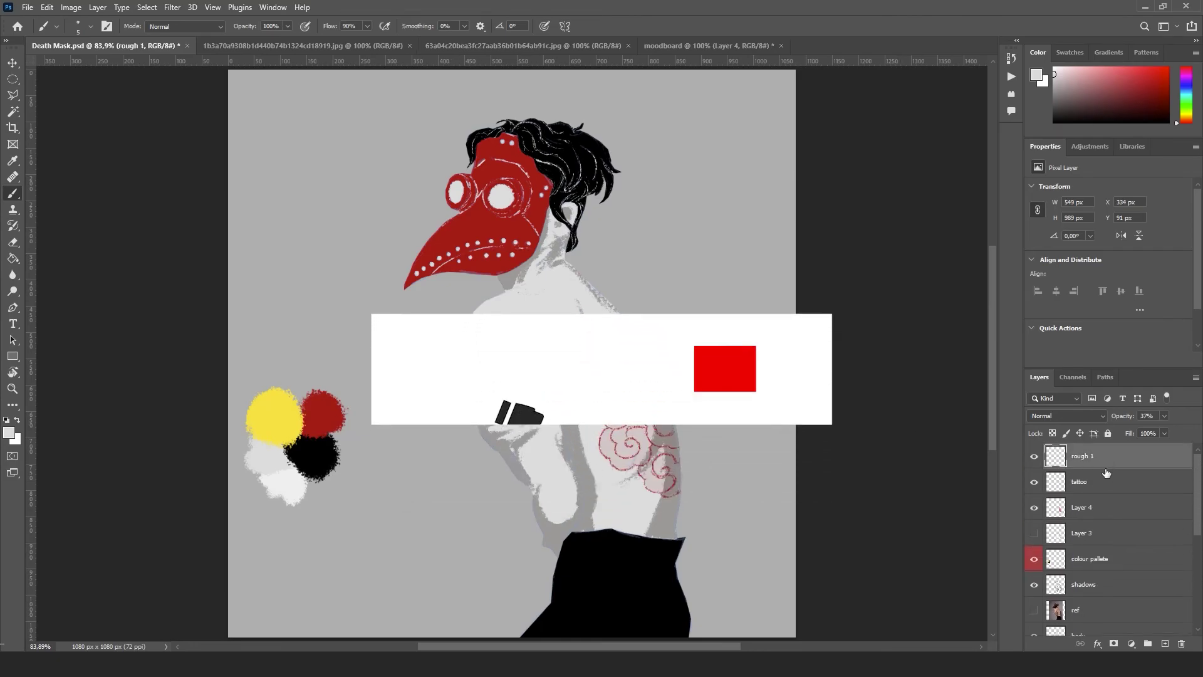
{"action": "left_click", "coordinate": [1065, 415]}
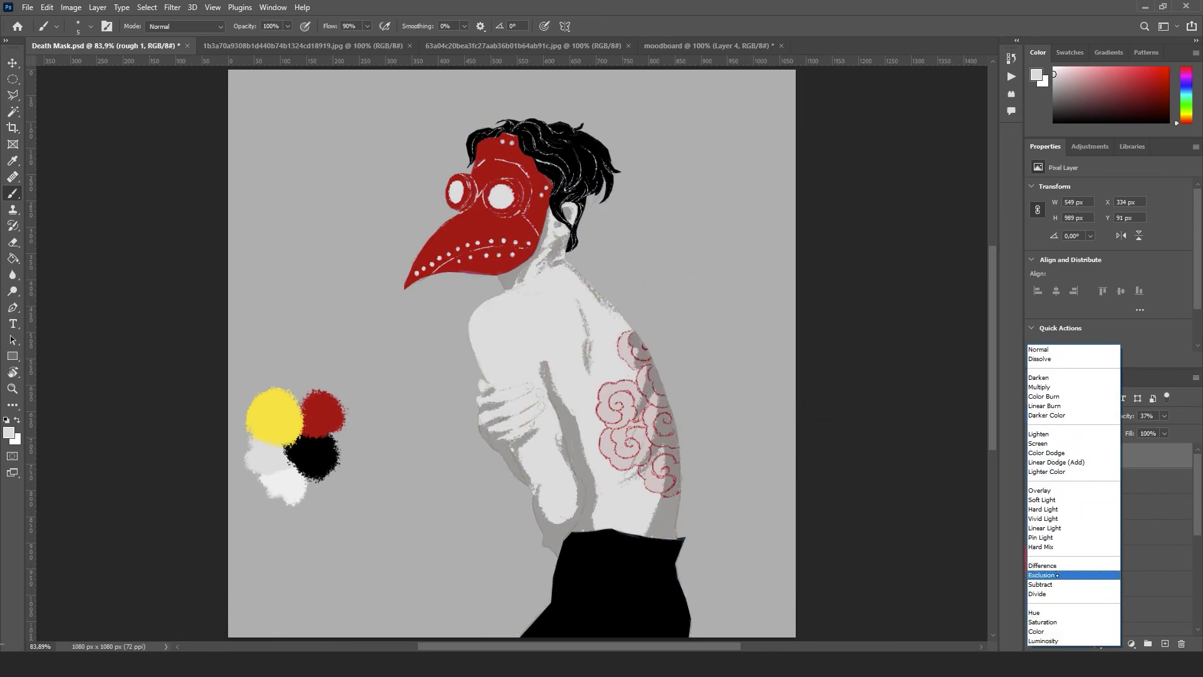
{"action": "left_click", "coordinate": [1058, 586]}
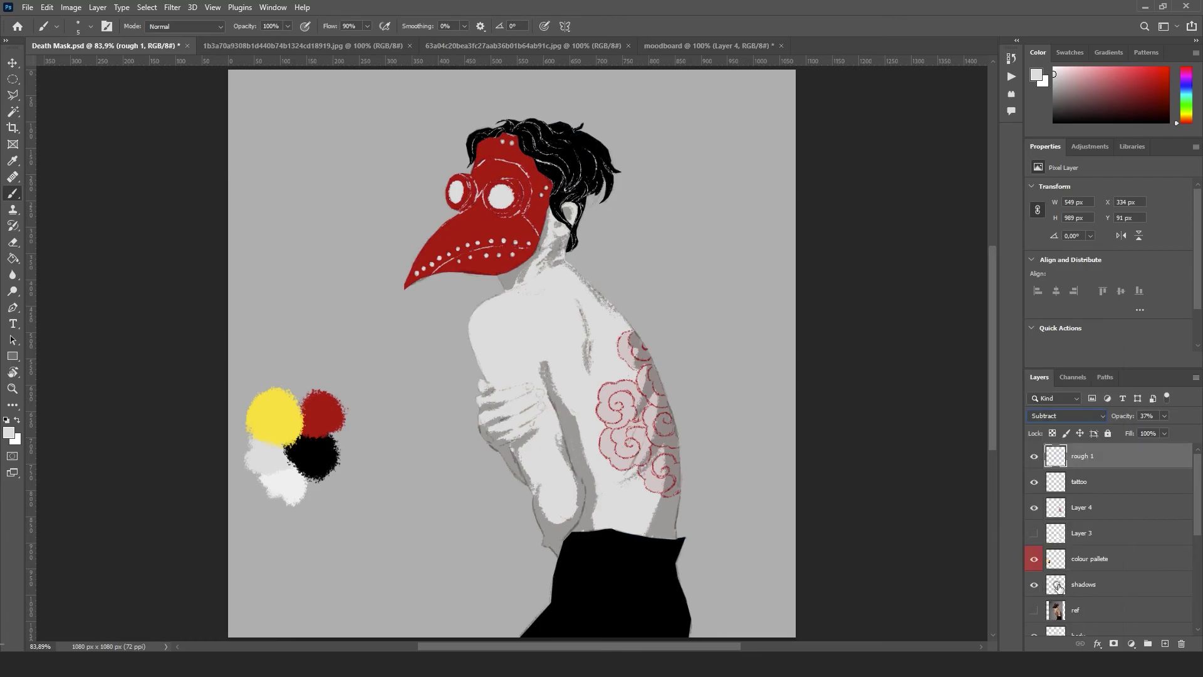
{"action": "left_click", "coordinate": [1166, 419]}
{"action": "left_click_drag", "start_coordinate": [1157, 430], "coordinate": [1177, 433]}
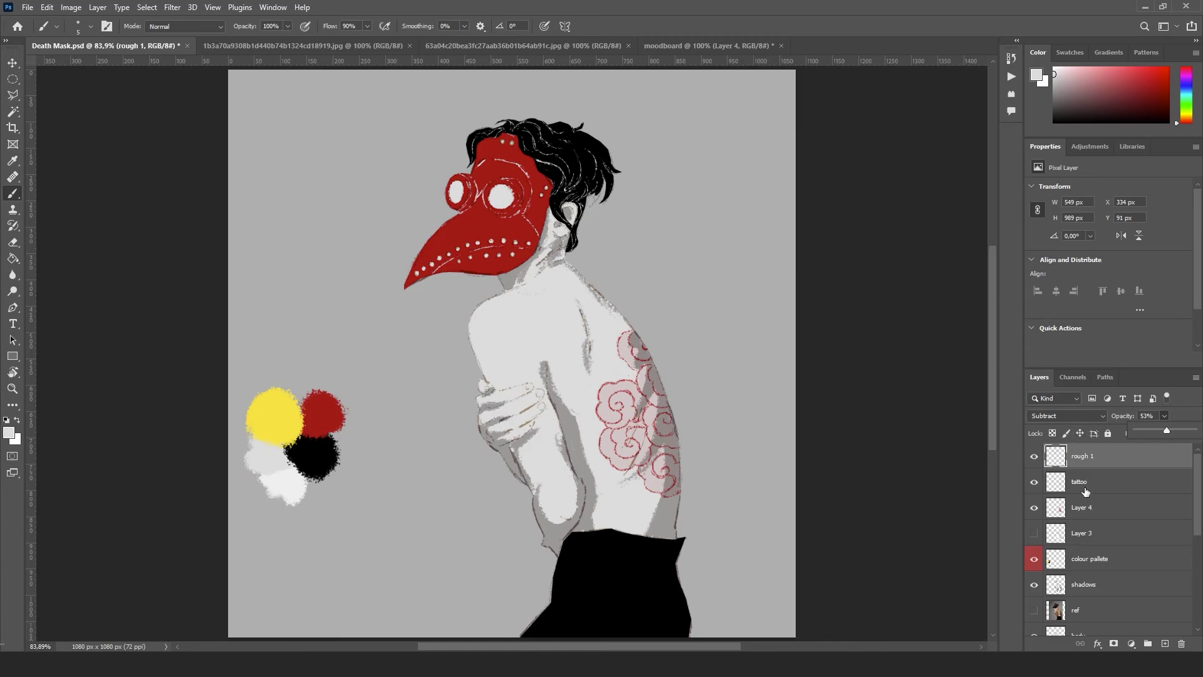
{"action": "left_click", "coordinate": [1033, 559]}
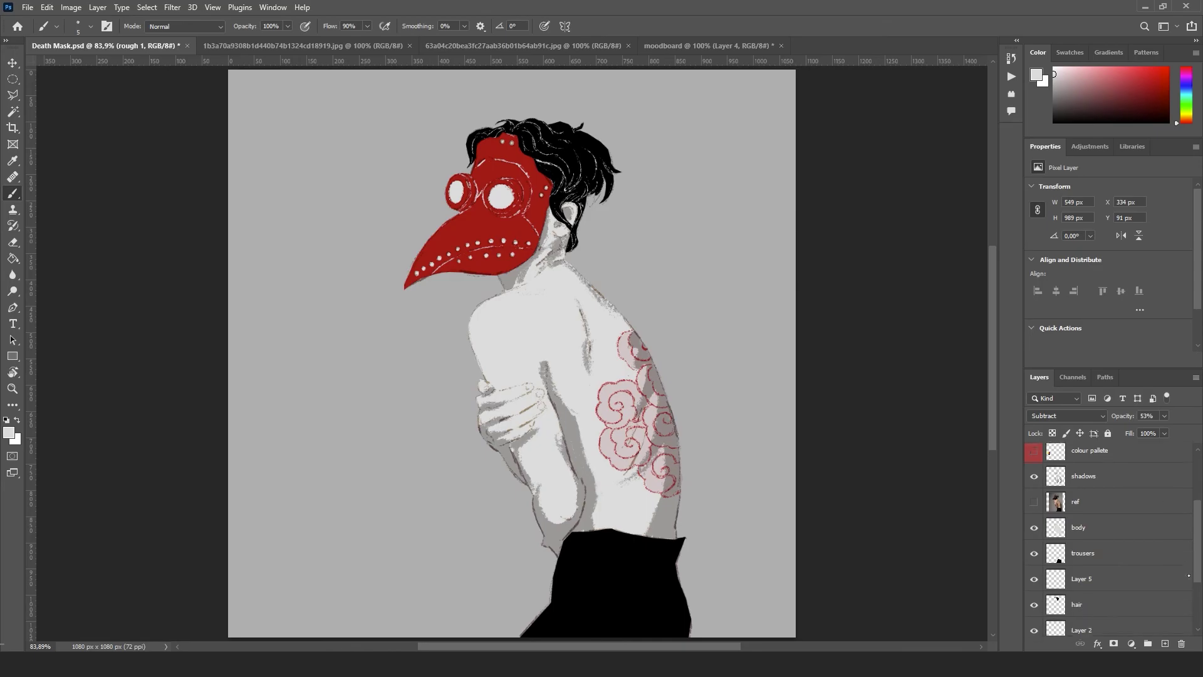
{"action": "left_click_drag", "start_coordinate": [1194, 538], "coordinate": [1189, 578]}
Zoom in on the hair, add a new layer above it, and sample the hair's black
{"action": "left_click", "coordinate": [1123, 594]}
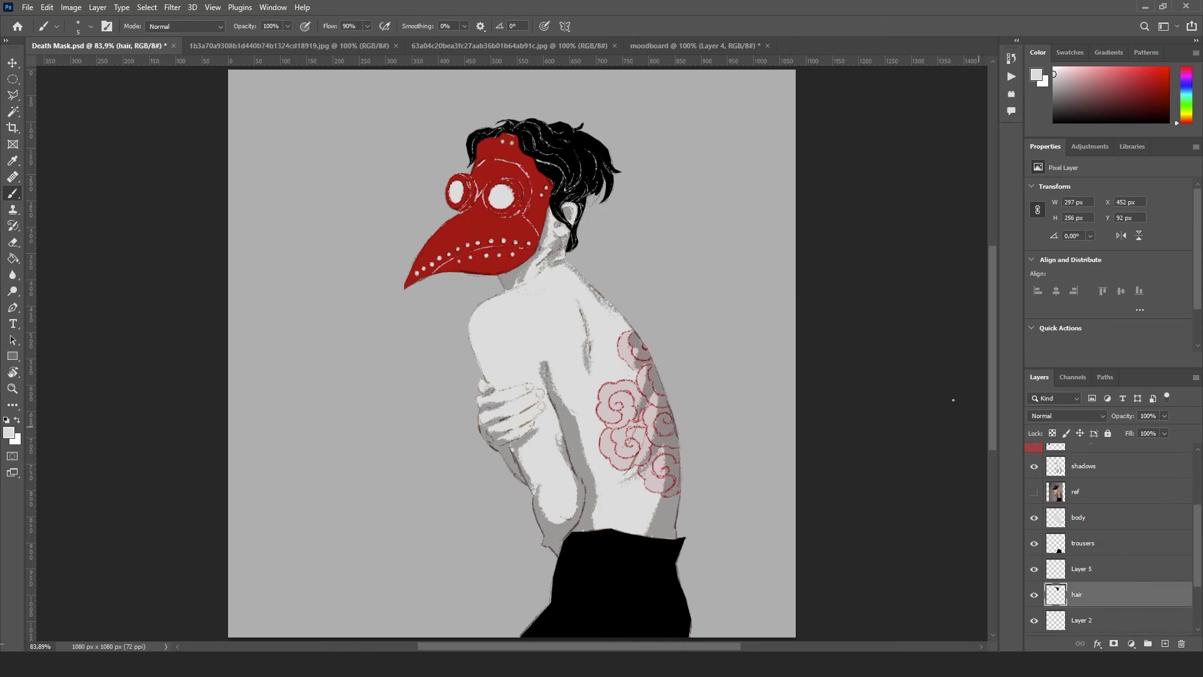
{"action": "key", "text": "ctrl+1"}
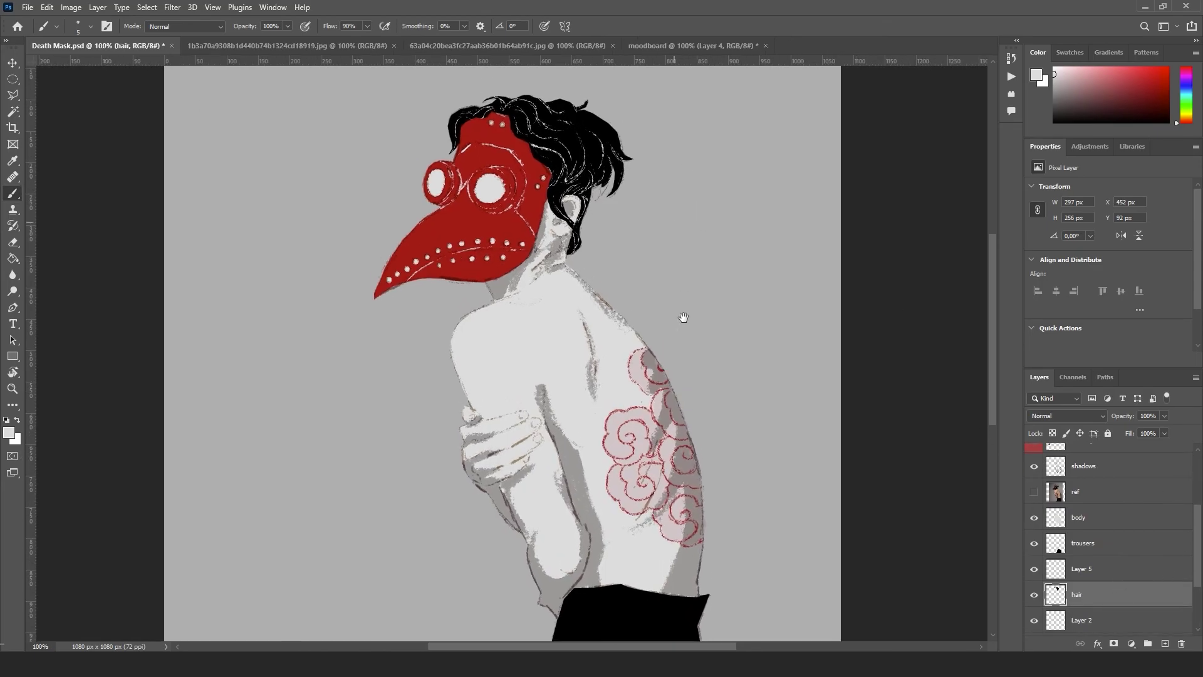
{"action": "scroll", "coordinate": [682, 317], "scroll_direction": "up", "scroll_amount": 3}
{"action": "key", "text": "ctrl+plus"}
{"action": "key", "text": "ctrl+plus"}
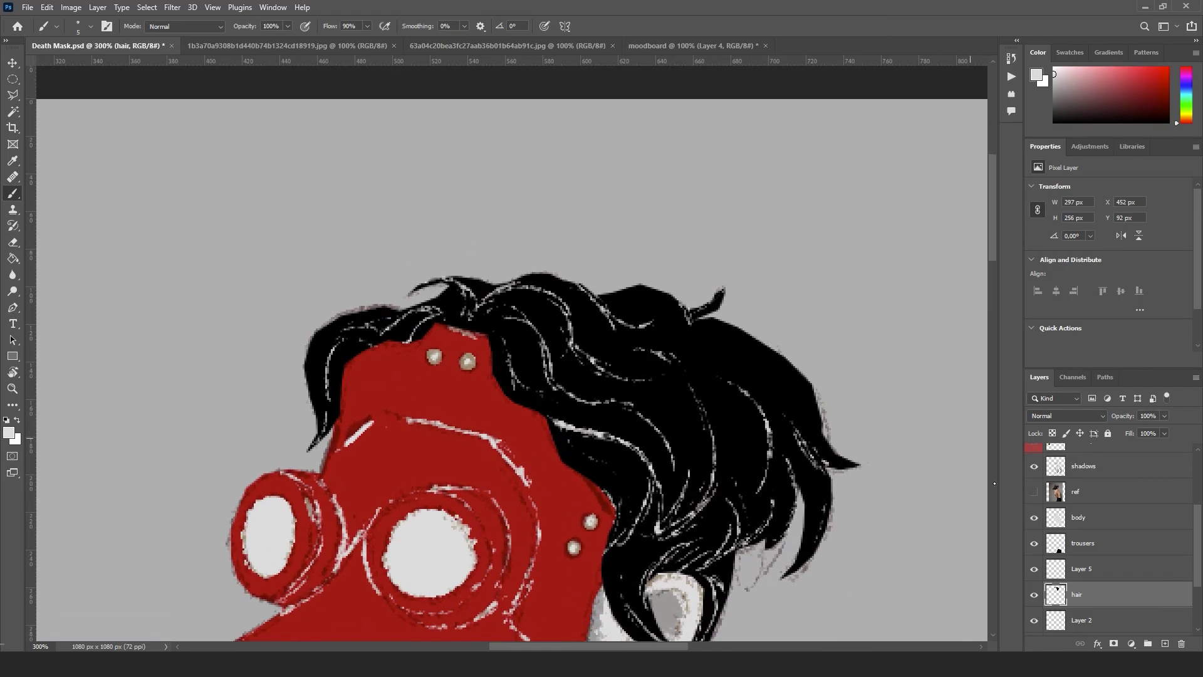
{"action": "left_click", "coordinate": [1165, 643]}
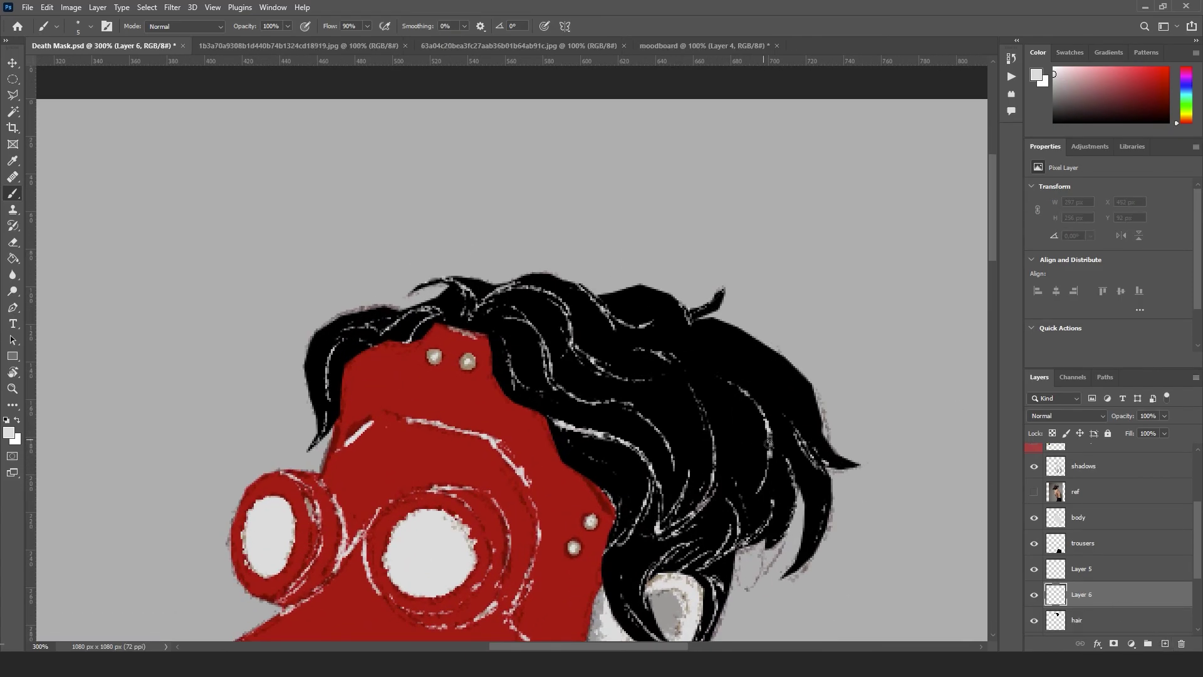
{"action": "key", "text": "i"}
{"action": "left_click", "coordinate": [736, 363]}
{"action": "key", "text": "b"}
{"action": "key", "text": "bracketright"}
{"action": "key", "text": "bracketright"}
Paint thin black strands at the hair's right tip and along its top edge
{"action": "mouse_move", "coordinate": [689, 322]}
{"action": "left_mouse_down"}
{"action": "mouse_move", "coordinate": [716, 304]}
{"action": "mouse_move", "coordinate": [725, 263]}
{"action": "left_mouse_up"}
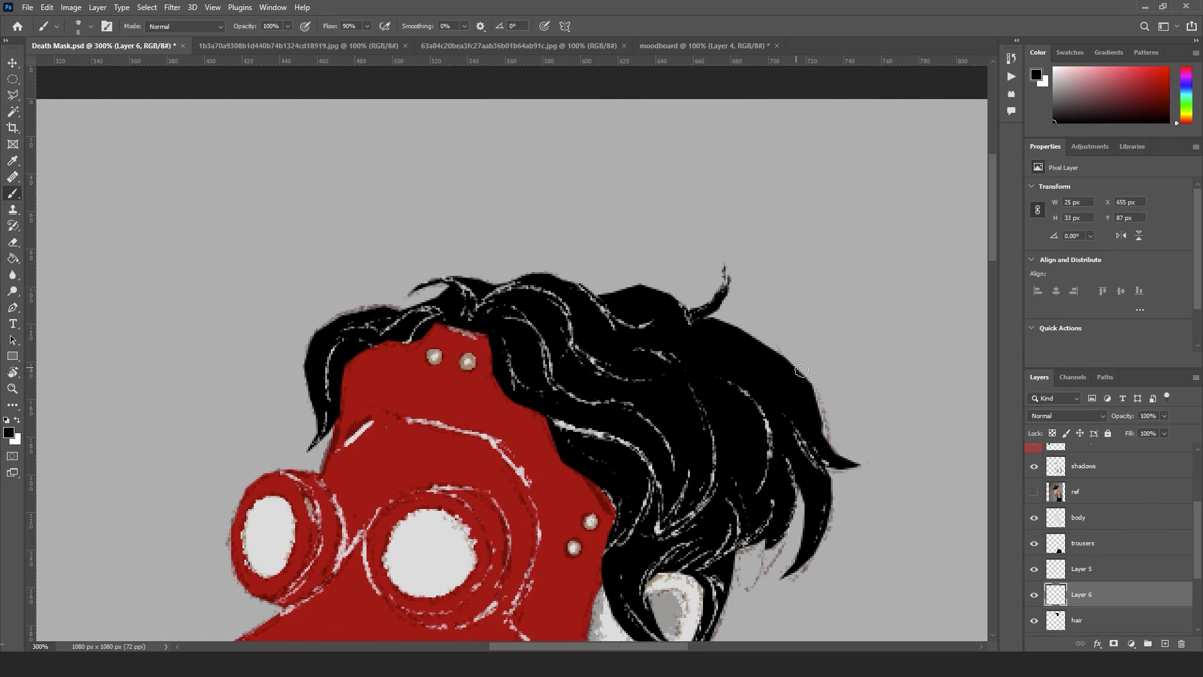
{"action": "left_click_drag", "start_coordinate": [828, 447], "coordinate": [878, 458]}
{"action": "scroll", "coordinate": [808, 504], "scroll_direction": "down", "scroll_amount": 3}
{"action": "mouse_move", "coordinate": [774, 423]}
{"action": "left_mouse_down"}
{"action": "mouse_move", "coordinate": [749, 482]}
{"action": "mouse_move", "coordinate": [739, 476]}
{"action": "left_mouse_up"}
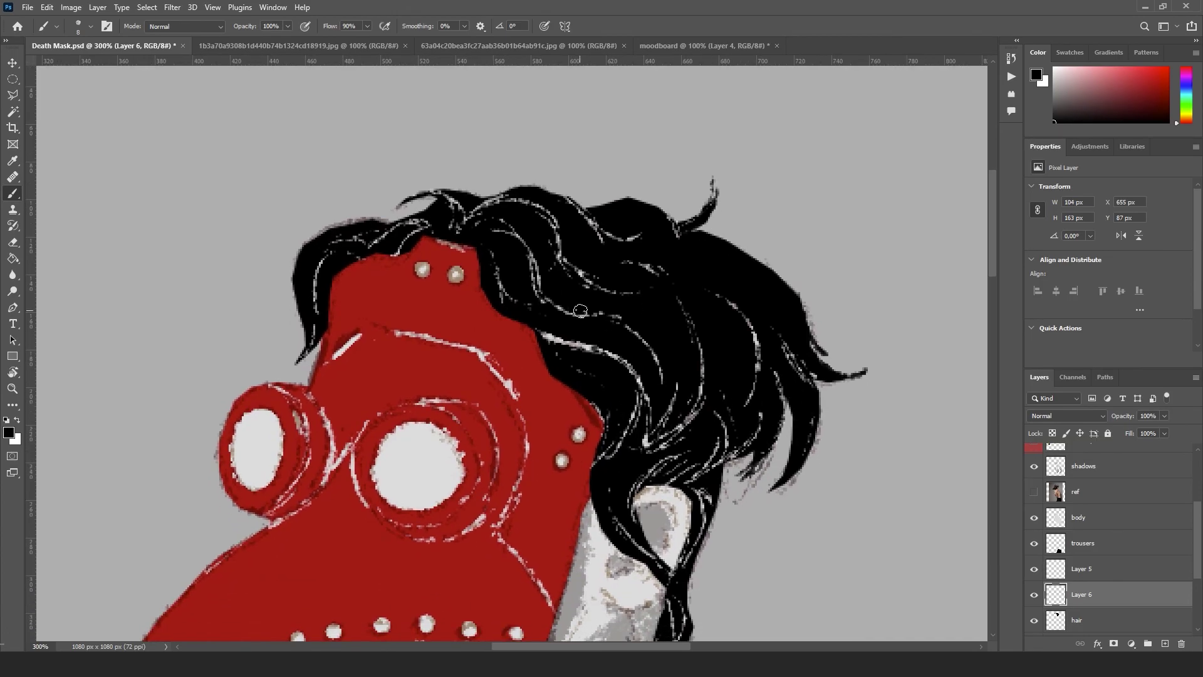
{"action": "left_click_drag", "start_coordinate": [438, 188], "coordinate": [385, 199]}
{"action": "mouse_move", "coordinate": [501, 190]}
{"action": "left_mouse_down"}
{"action": "mouse_move", "coordinate": [519, 182]}
{"action": "mouse_move", "coordinate": [508, 186]}
{"action": "left_mouse_up"}
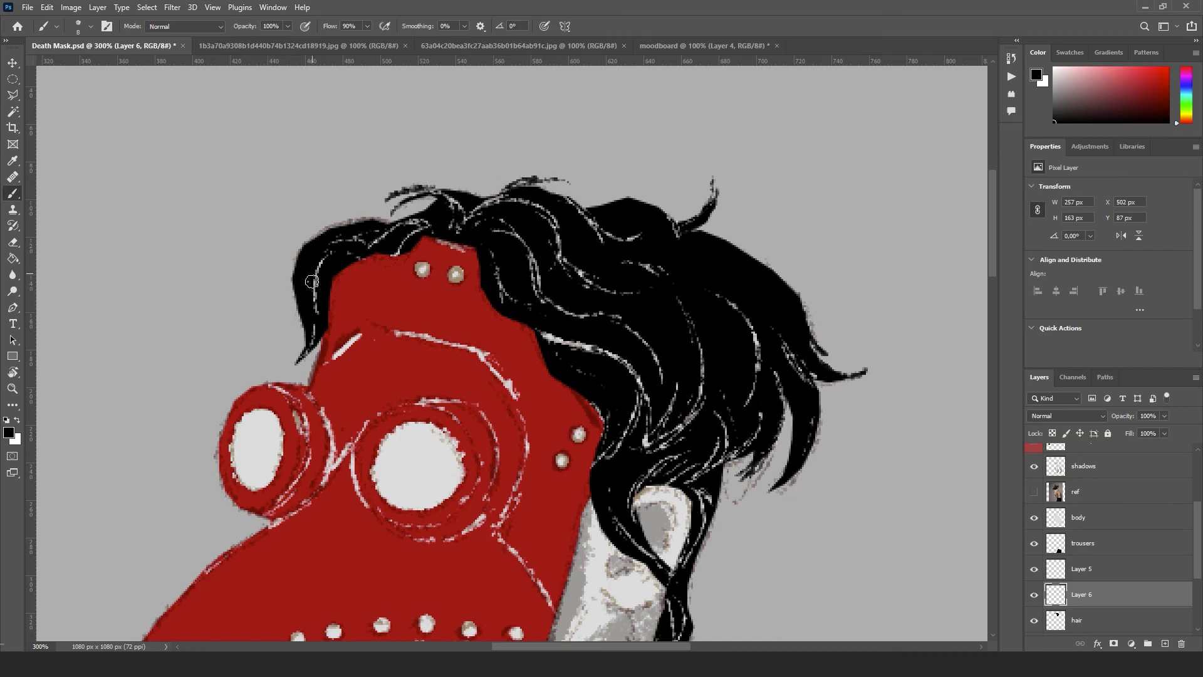
Add thin black strands along the hair's top-left edge, lower tip and upper edge
{"action": "left_click_drag", "start_coordinate": [306, 343], "coordinate": [286, 362]}
{"action": "mouse_move", "coordinate": [360, 218]}
{"action": "left_mouse_down"}
{"action": "mouse_move", "coordinate": [299, 233]}
{"action": "mouse_move", "coordinate": [281, 274]}
{"action": "left_mouse_up"}
{"action": "left_click_drag", "start_coordinate": [376, 201], "coordinate": [299, 221]}
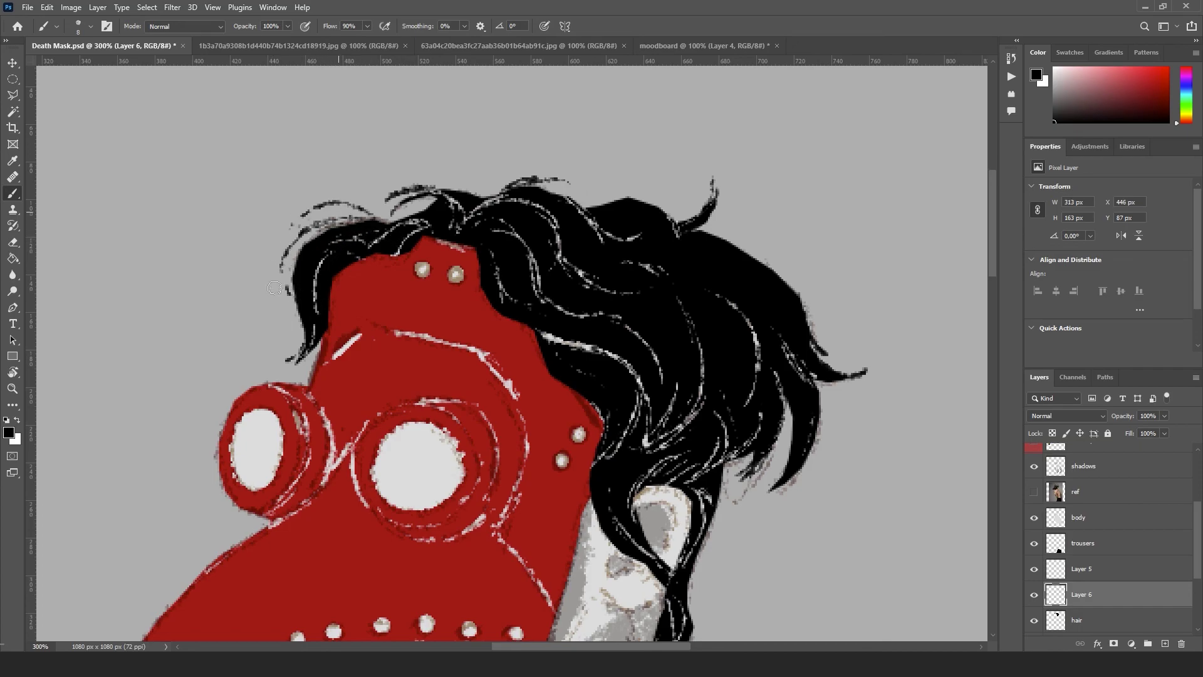
{"action": "left_click_drag", "start_coordinate": [275, 285], "coordinate": [312, 229]}
{"action": "mouse_move", "coordinate": [538, 182]}
{"action": "left_mouse_down"}
{"action": "mouse_move", "coordinate": [677, 218]}
{"action": "mouse_move", "coordinate": [797, 291]}
{"action": "left_mouse_up"}
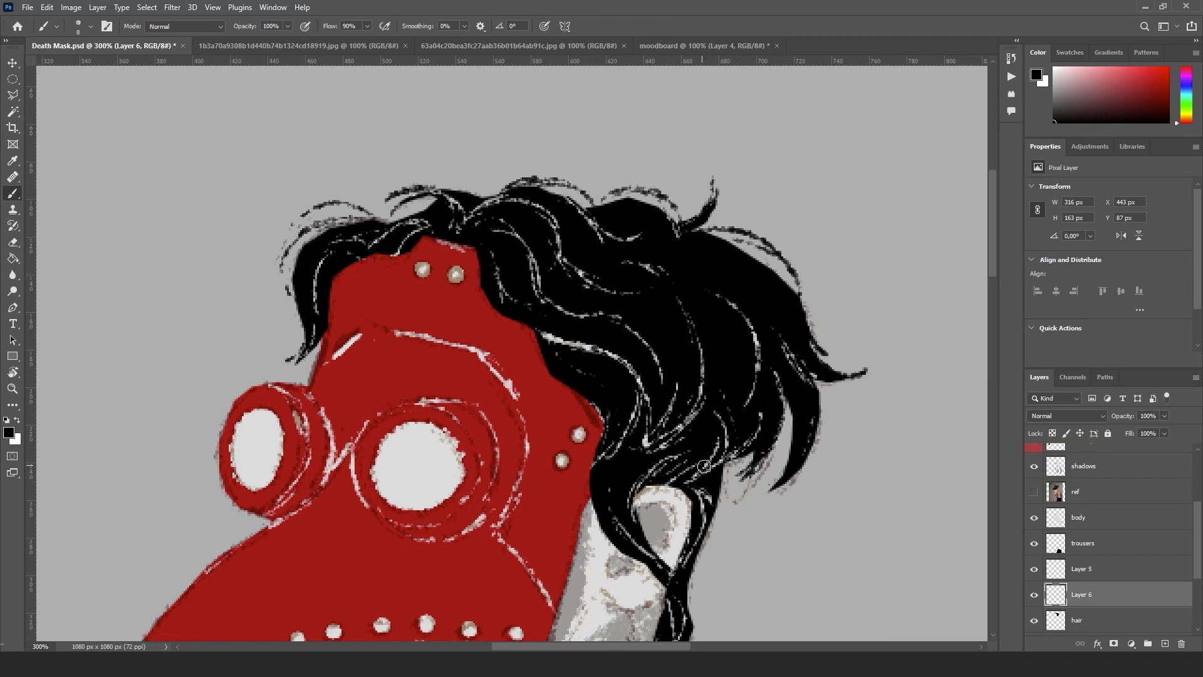
Add small strokes at the hair's bottom tip, fit the image, and save Death Mask.psd
{"action": "left_click_drag", "start_coordinate": [674, 412], "coordinate": [676, 214]}
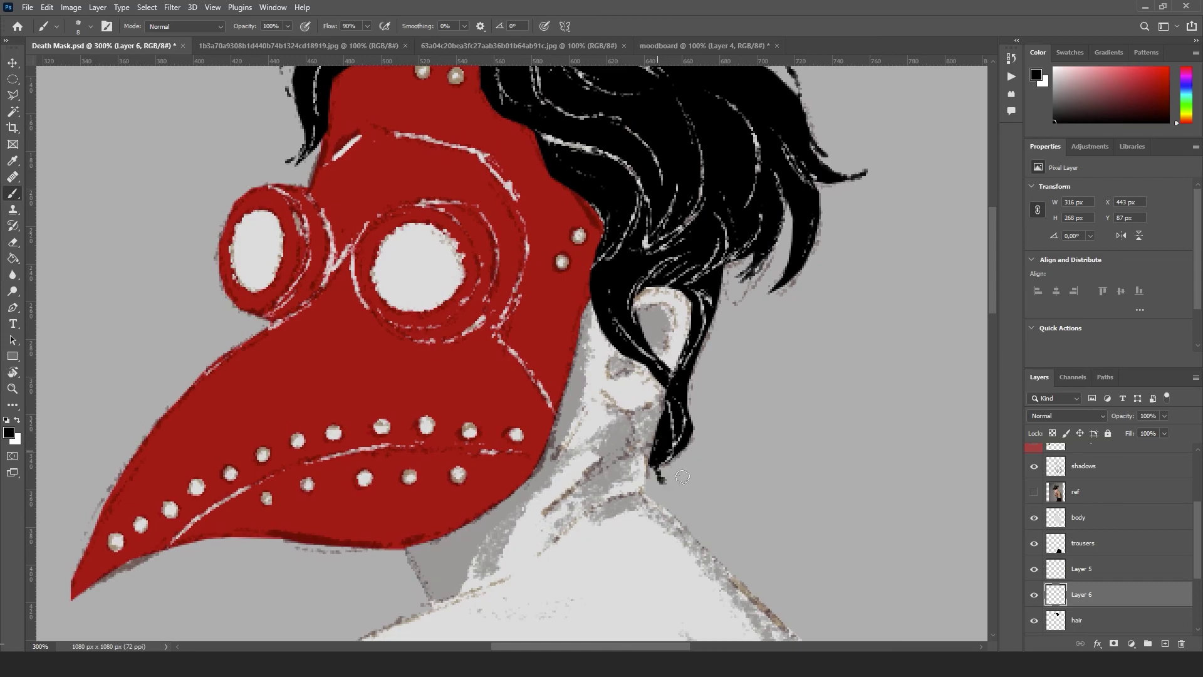
{"action": "mouse_move", "coordinate": [662, 479]}
{"action": "left_mouse_down"}
{"action": "mouse_move", "coordinate": [685, 484]}
{"action": "mouse_move", "coordinate": [698, 364]}
{"action": "mouse_move", "coordinate": [723, 298]}
{"action": "left_mouse_up"}
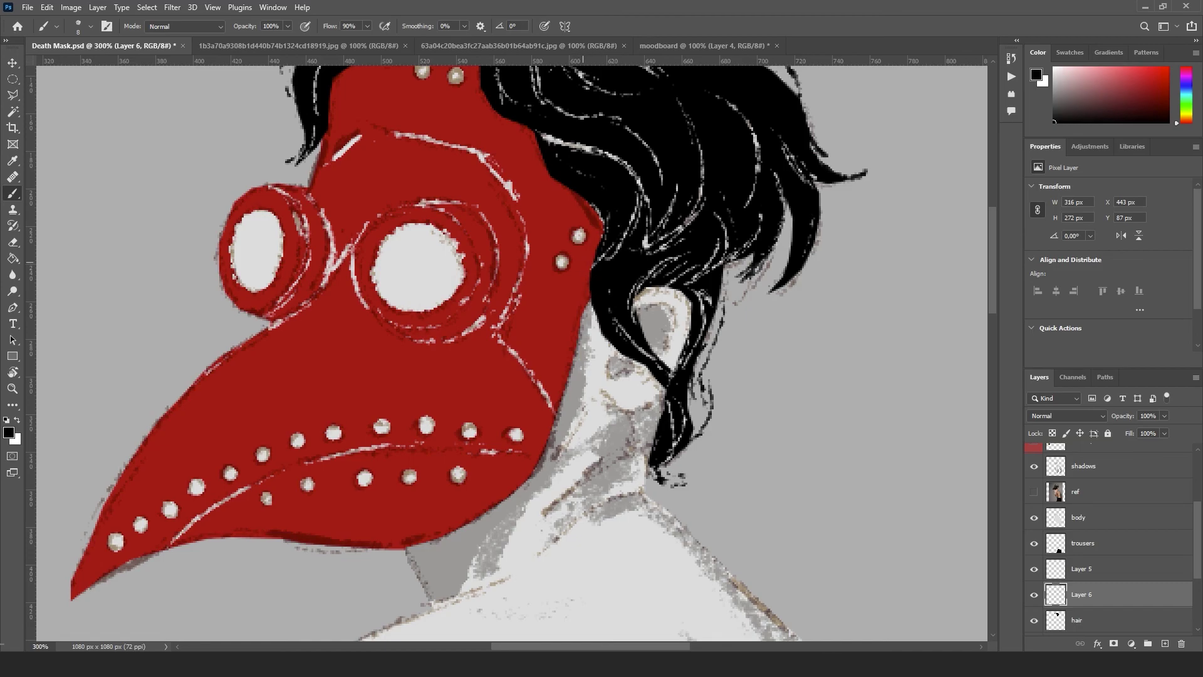
{"action": "key", "text": "ctrl+0"}
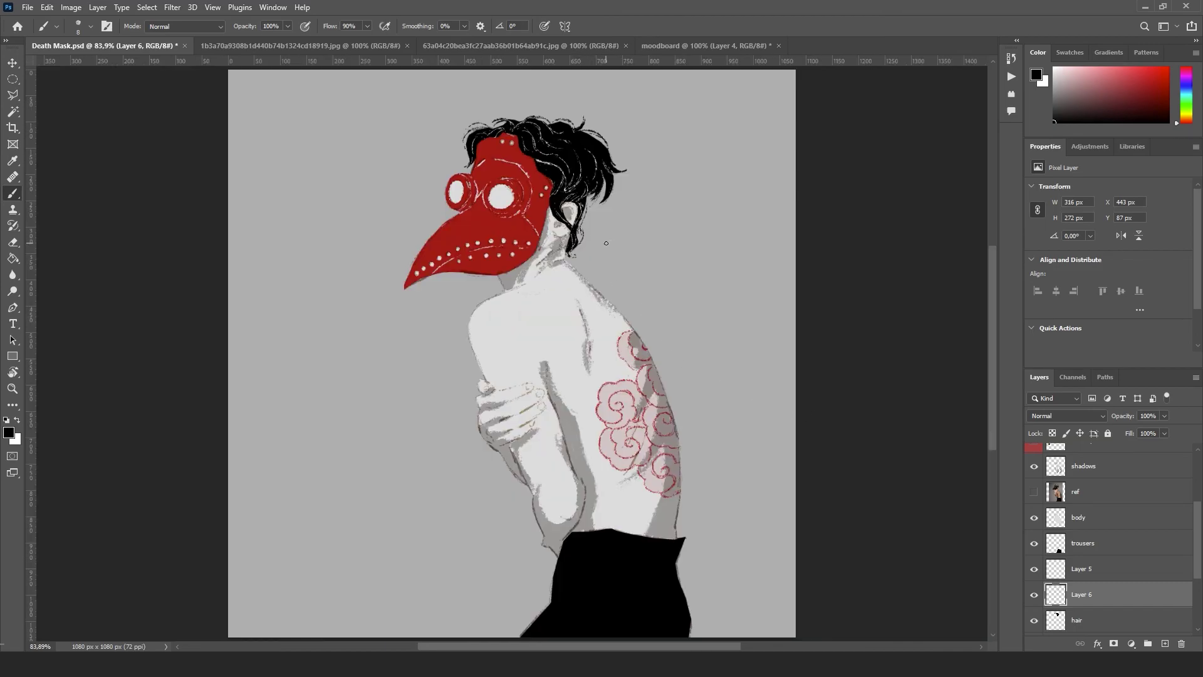
{"action": "key", "text": "ctrl+s"}
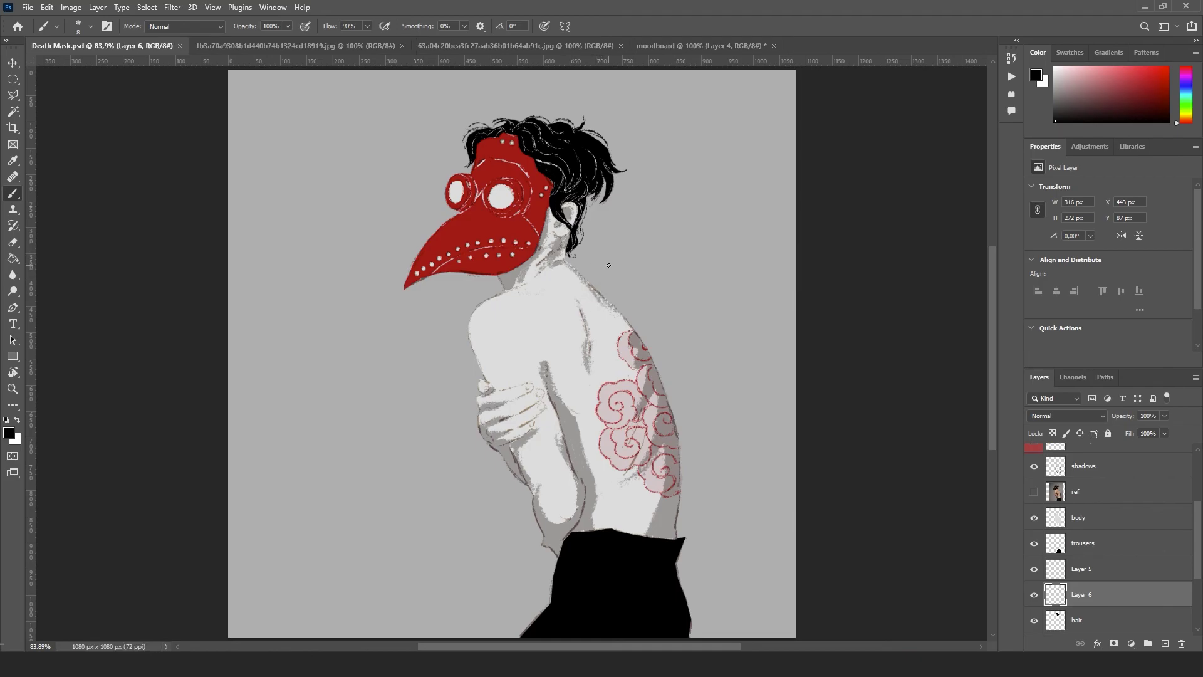